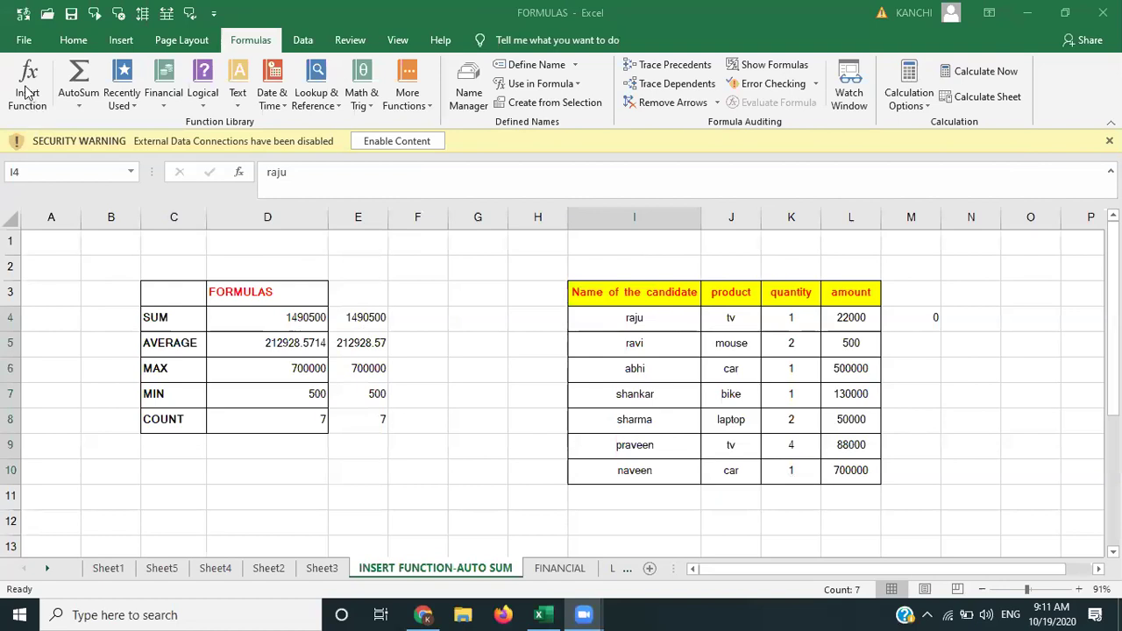
# Step: Browse the Insert Function categories and search for 'sum' without inserting anything
pyautogui.hotkey('ctrl', 'shift', 'Down')
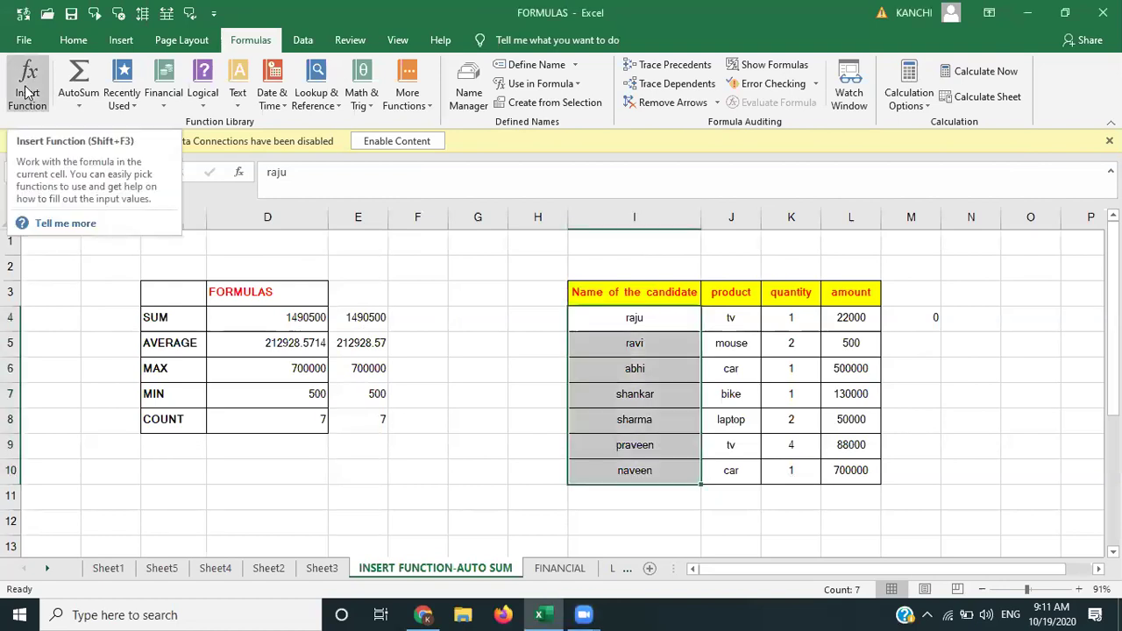
pyautogui.click(27, 92)
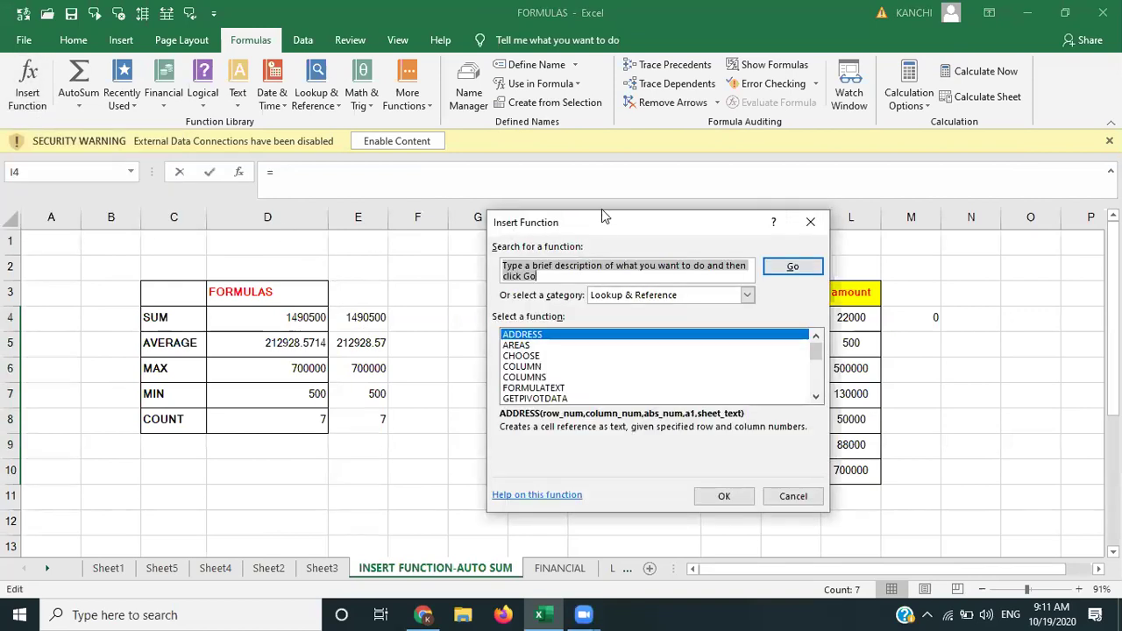
pyautogui.moveTo(600, 220); pyautogui.dragTo(472, 170)
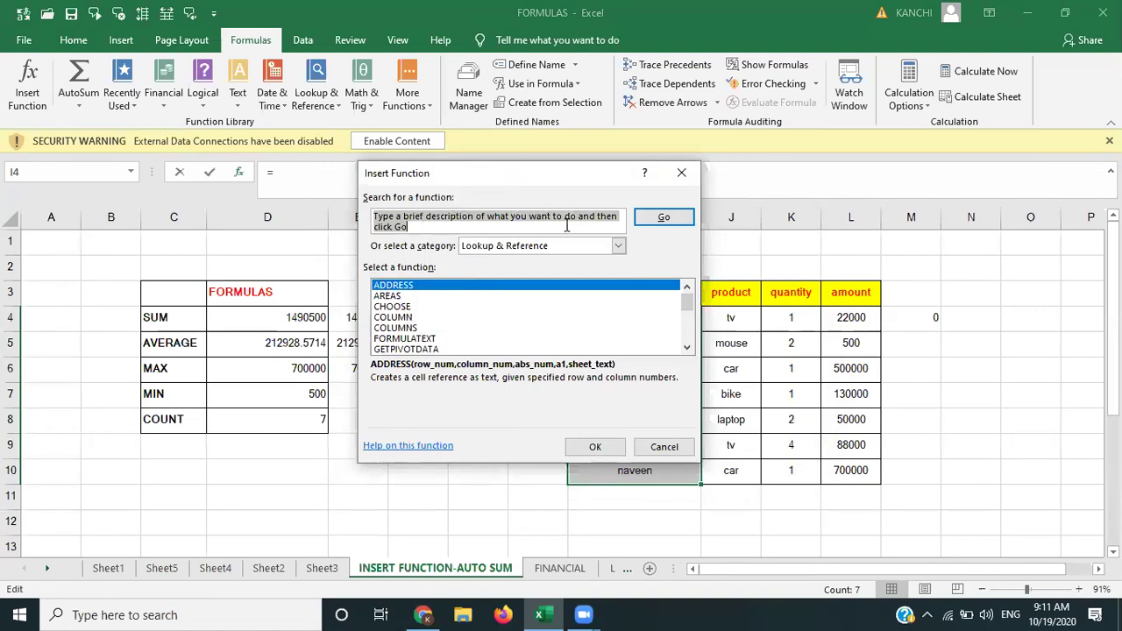
pyautogui.click(619, 247)
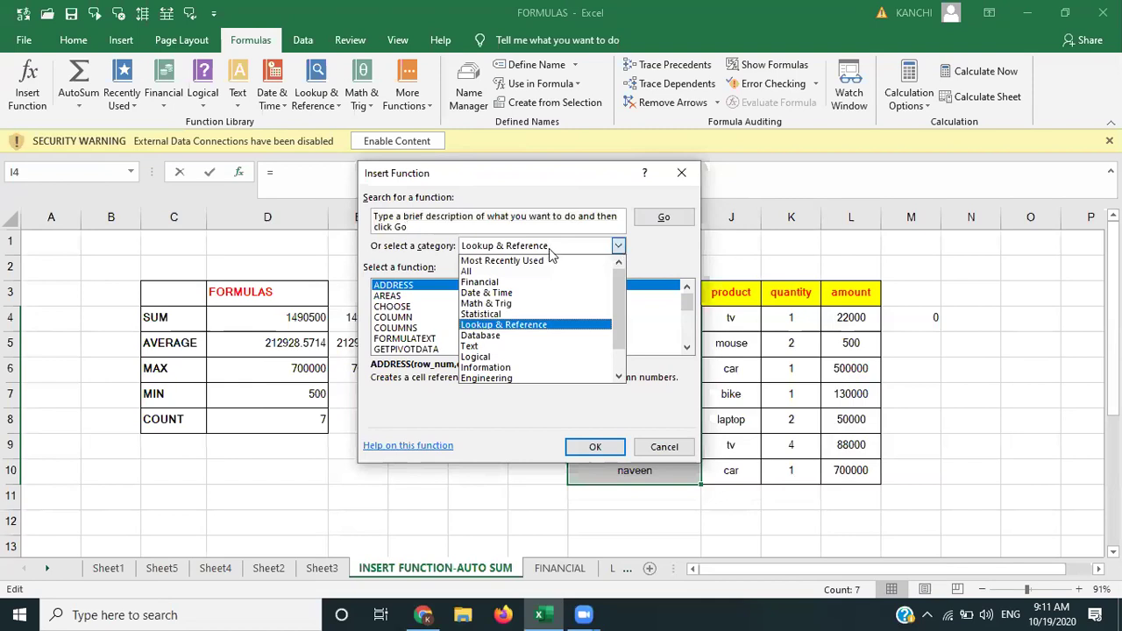
pyautogui.click(535, 253)
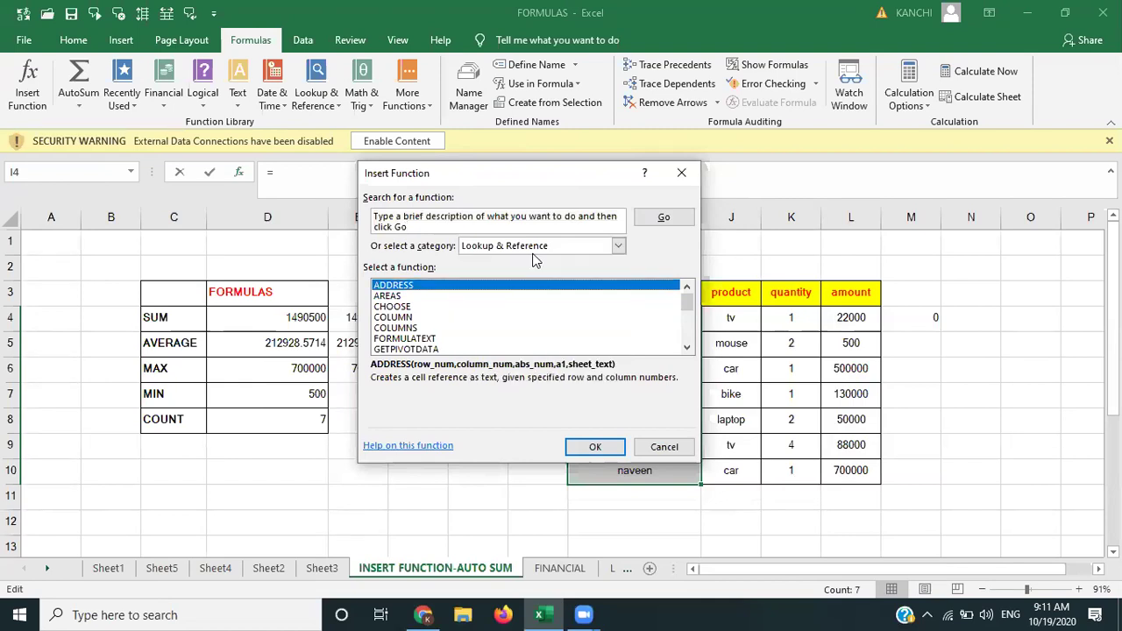
pyautogui.click(618, 247)
pyautogui.click(558, 261)
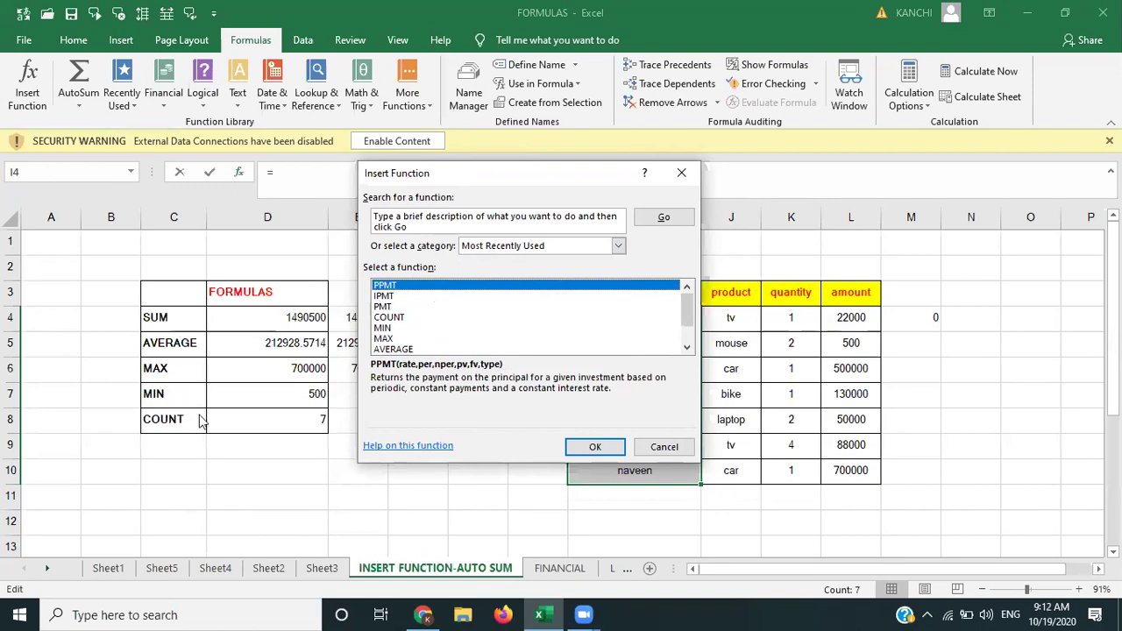
pyautogui.click(459, 230)
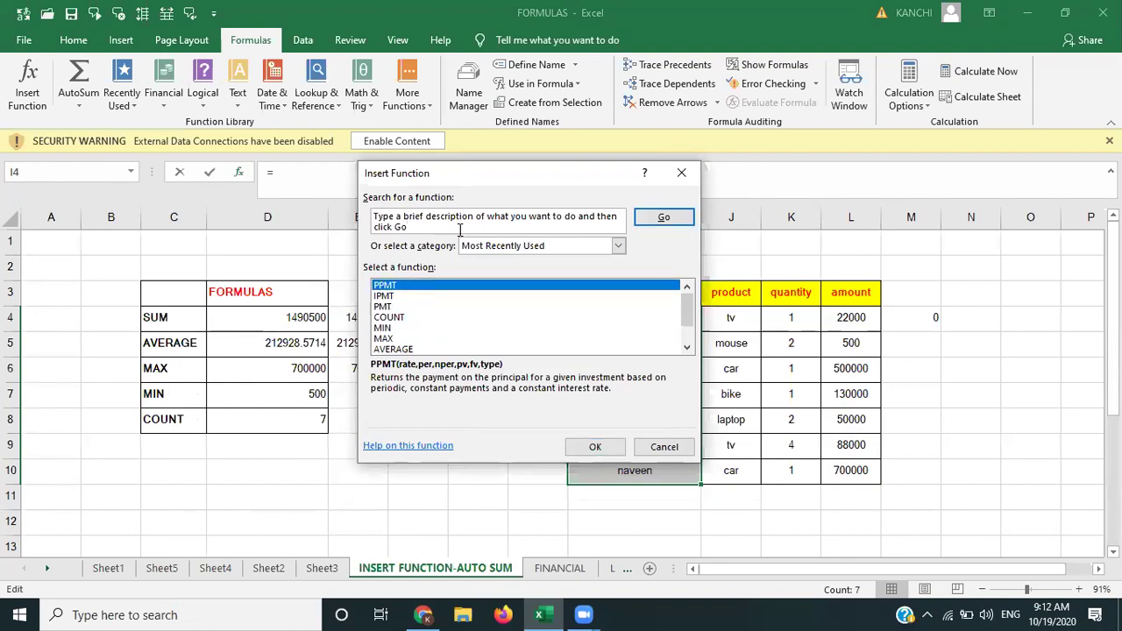
pyautogui.moveTo(451, 228); pyautogui.dragTo(323, 197)
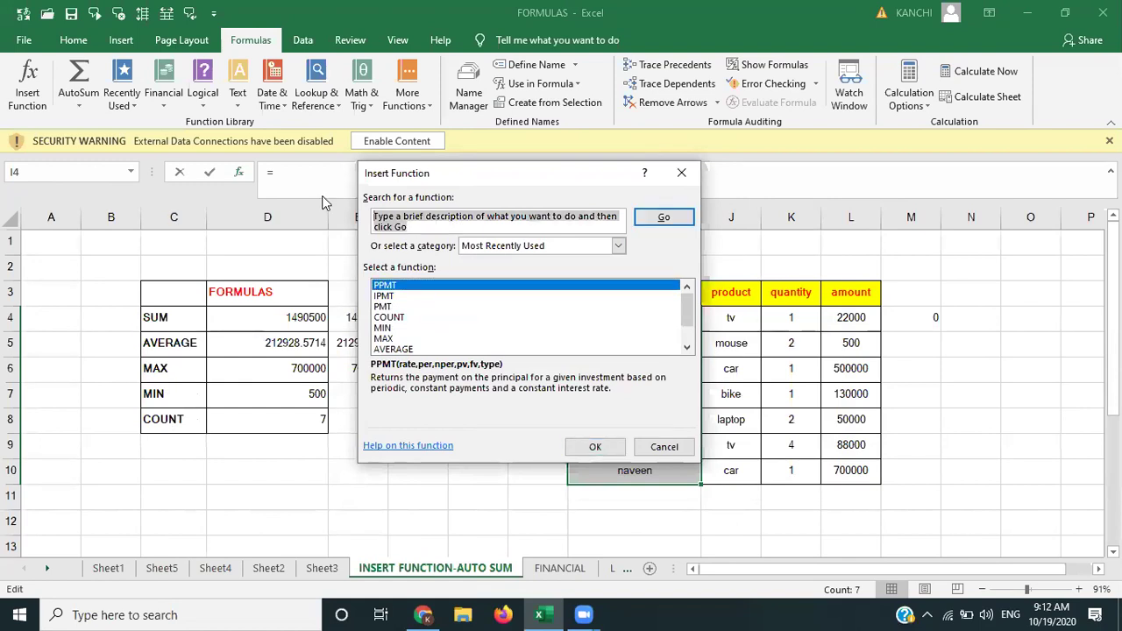
pyautogui.write('sum')
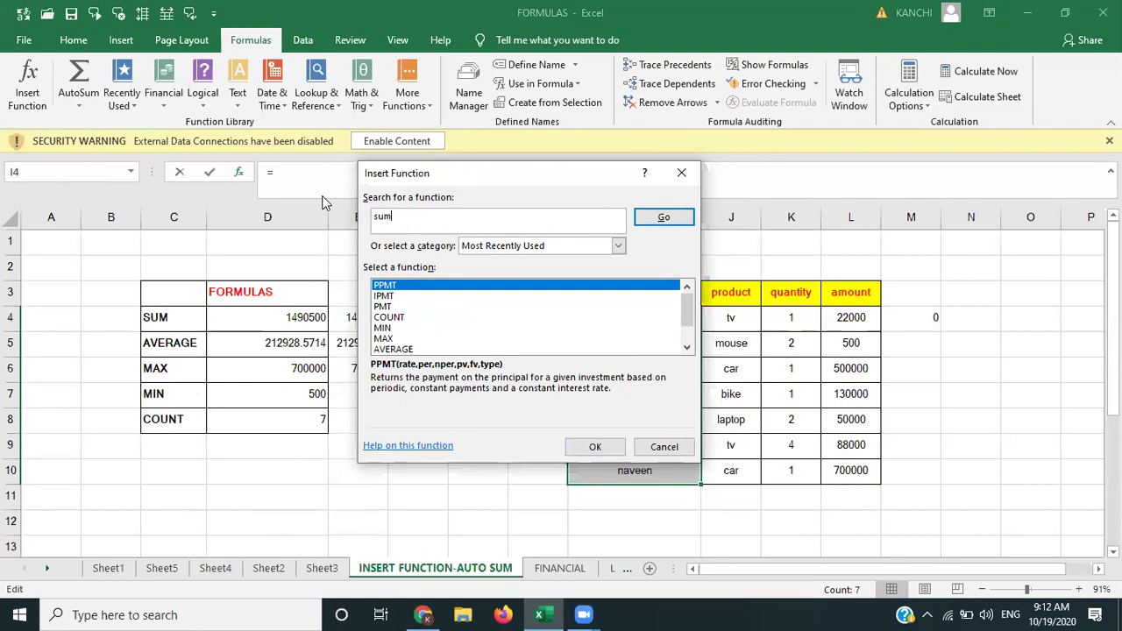
pyautogui.click(665, 218)
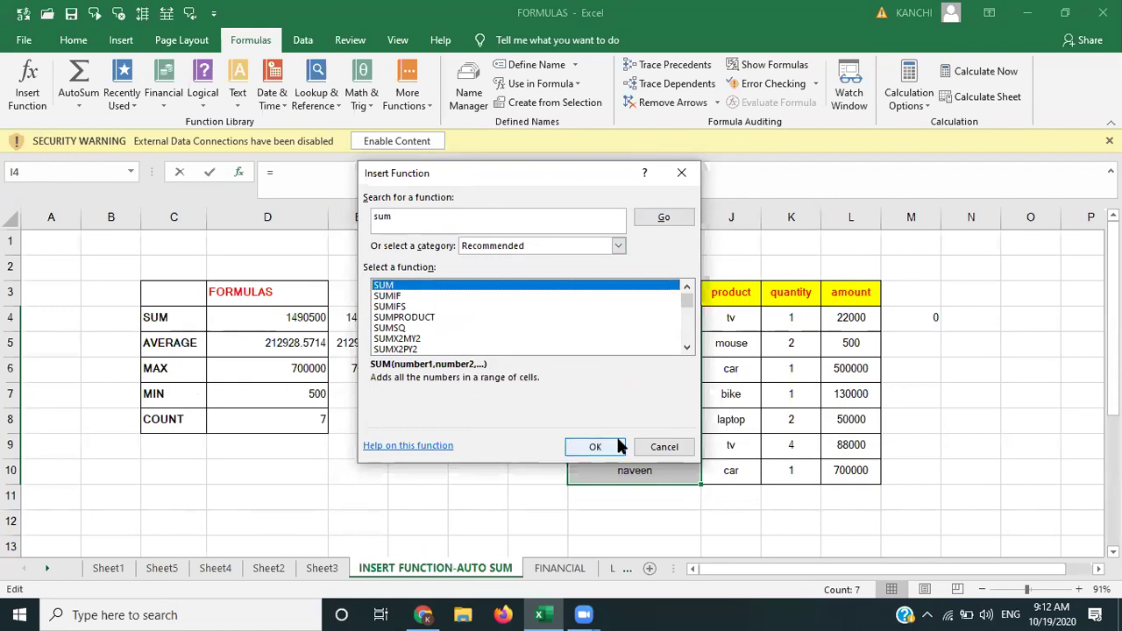
pyautogui.click(682, 176)
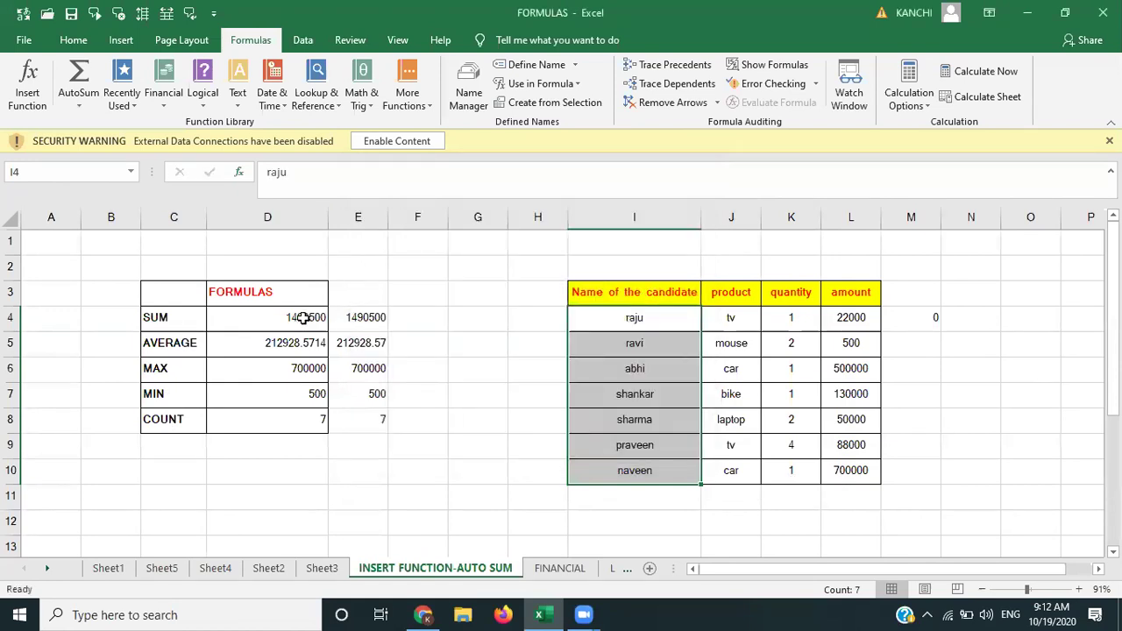
pyautogui.click(302, 318)
# Step: Clear the old results in D4:E8 and return to cell D4
pyautogui.hotkey('shift', 'Right')
pyautogui.hotkey('shift', 'Down')
pyautogui.hotkey('shift', 'Down')
pyautogui.hotkey('shift', 'Down')
pyautogui.hotkey('shift', 'Down')
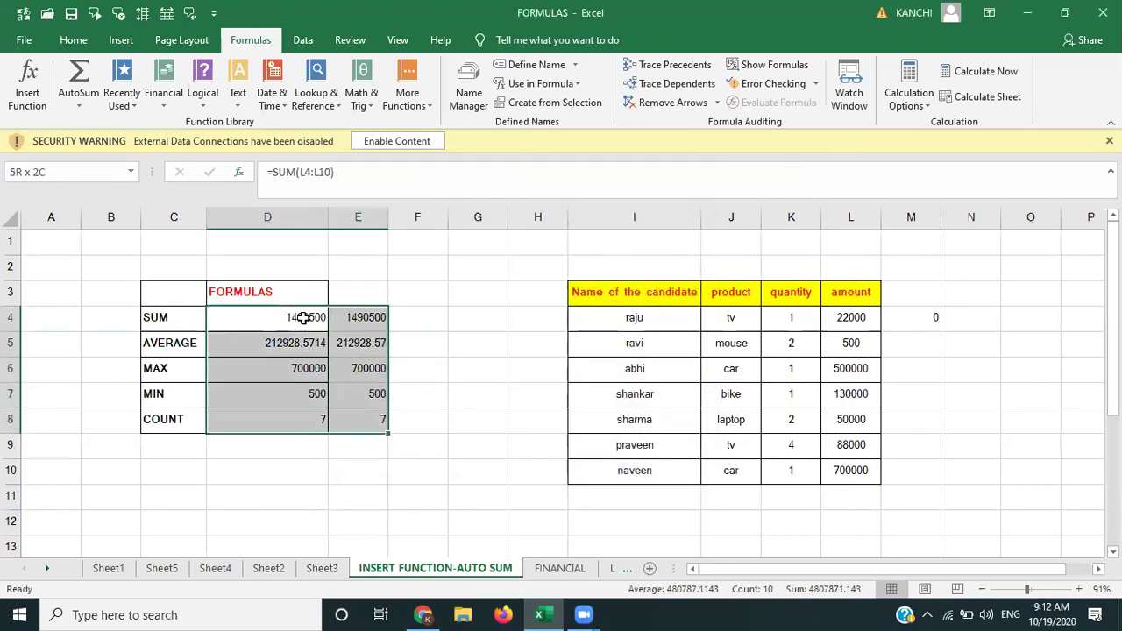
pyautogui.press('Delete')
pyautogui.press('Up')
pyautogui.press('Down')
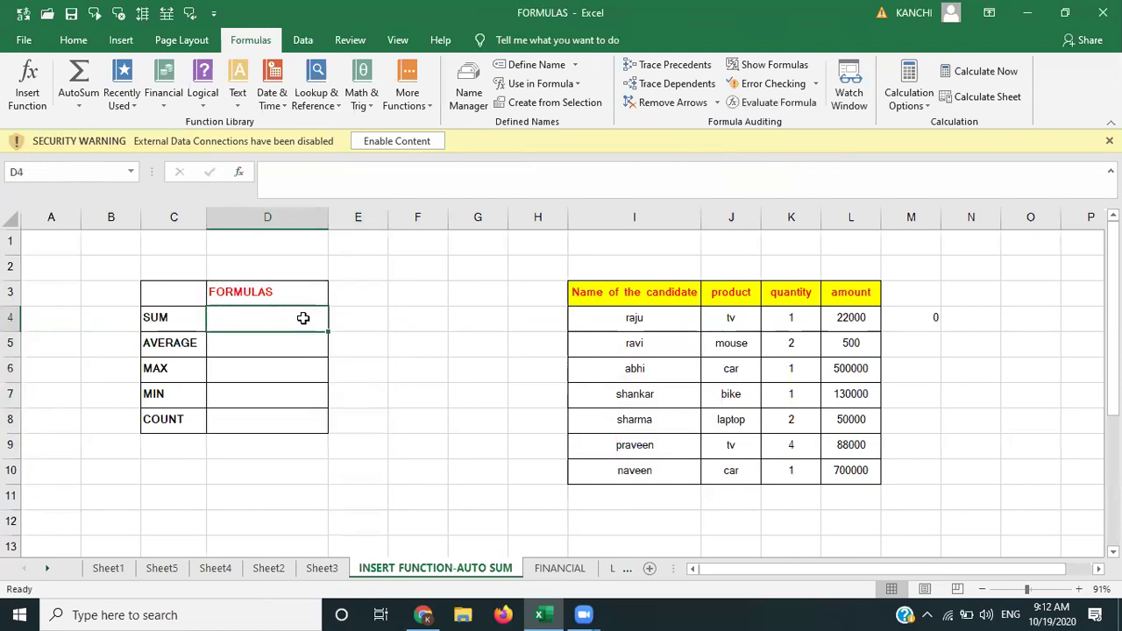
# Step: Enter =SUM(20,30) in D4 through Insert Function, showing 50
pyautogui.click(42, 75)
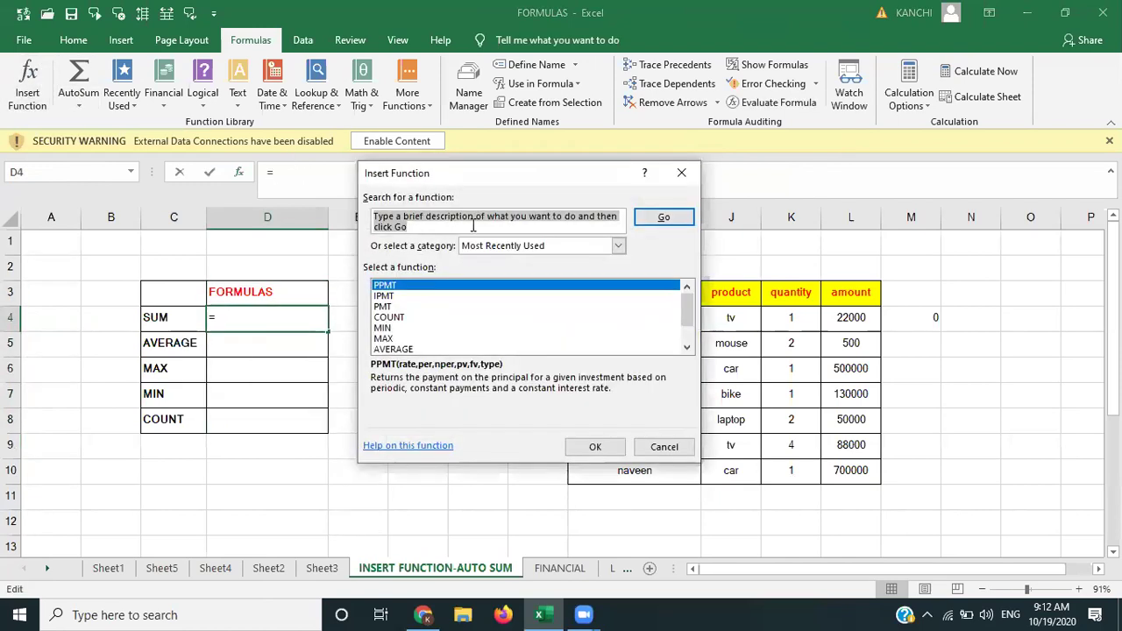
pyautogui.write('sum')
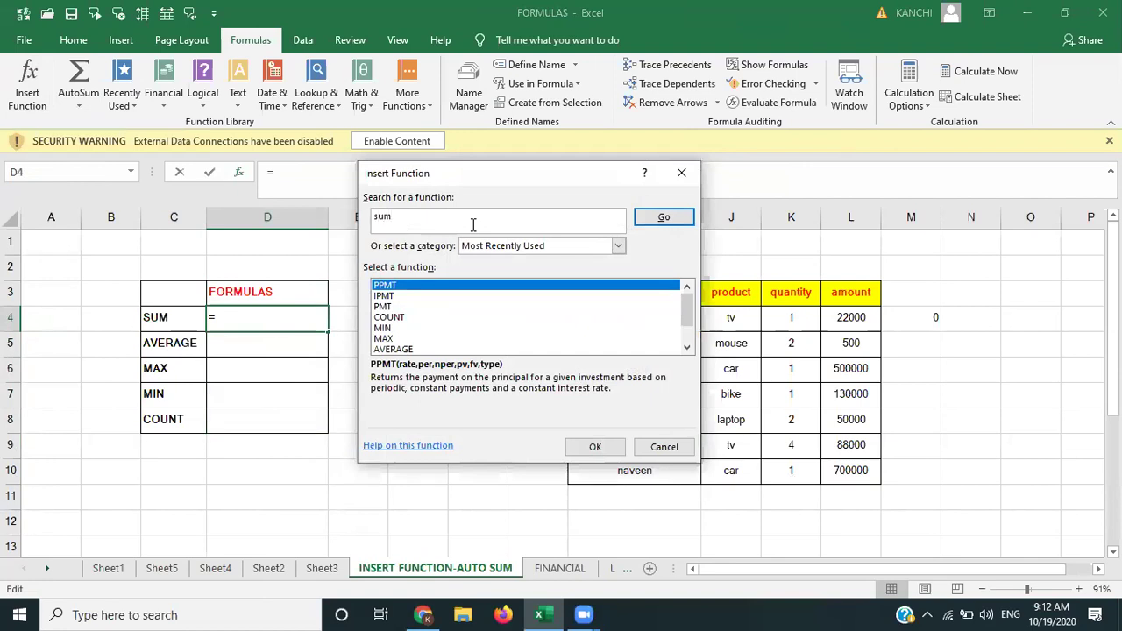
pyautogui.press('Return')
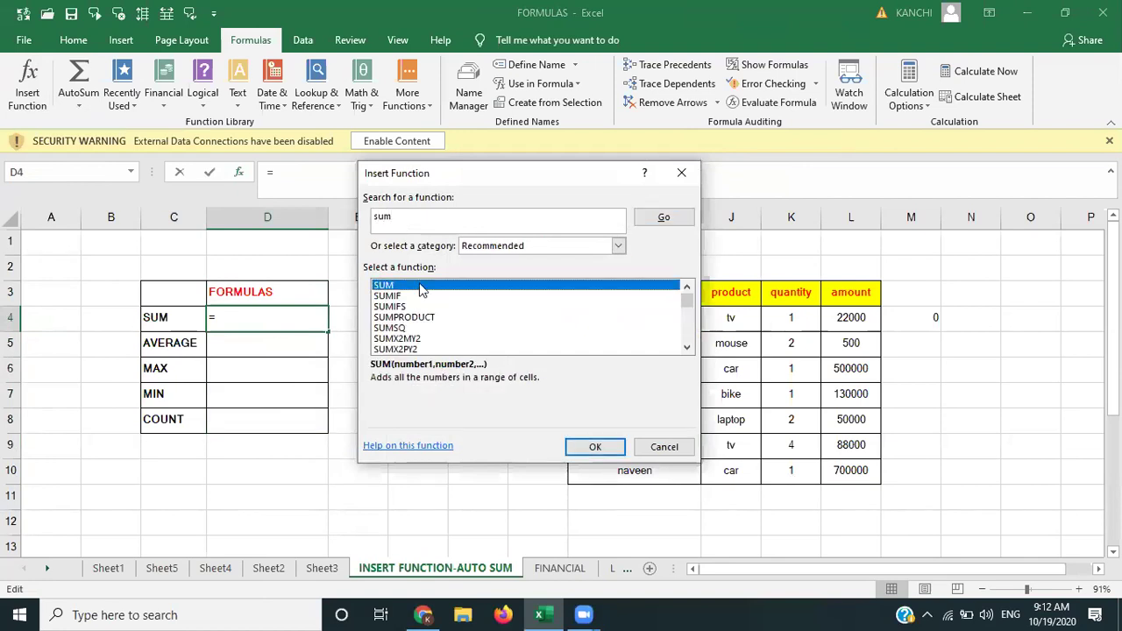
pyautogui.click(613, 446)
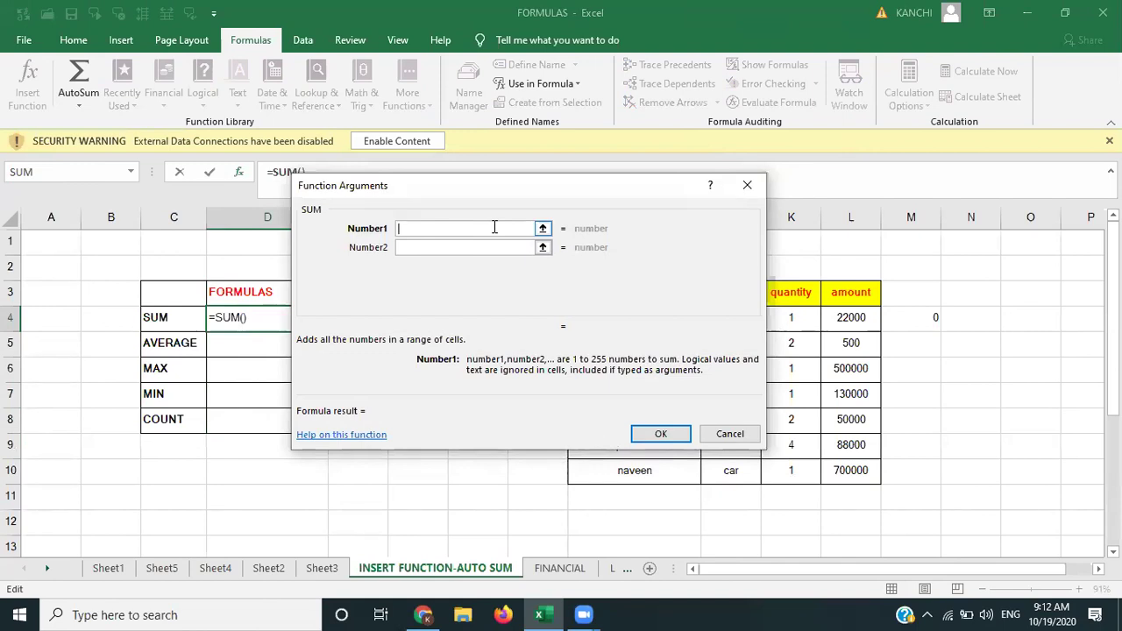
pyautogui.write('20')
pyautogui.click(483, 248)
pyautogui.write('30')
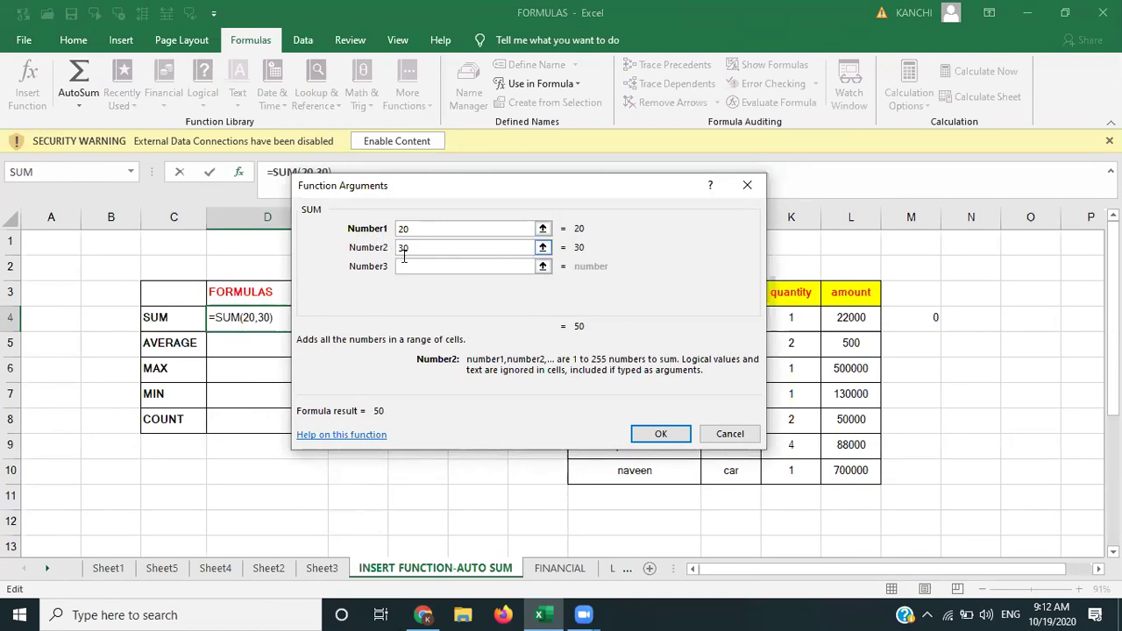
pyautogui.click(651, 432)
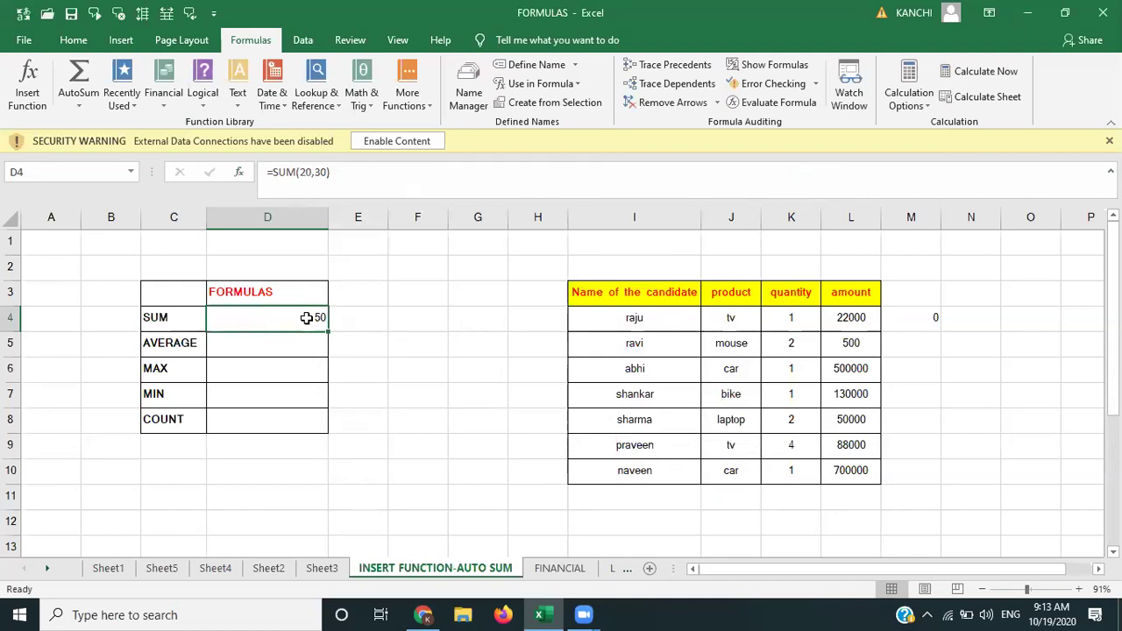
# Step: Replace D4's test sum with =SUM(L4:L10), totalling the amounts to 1490500
pyautogui.press('Delete')
pyautogui.click(19, 97)
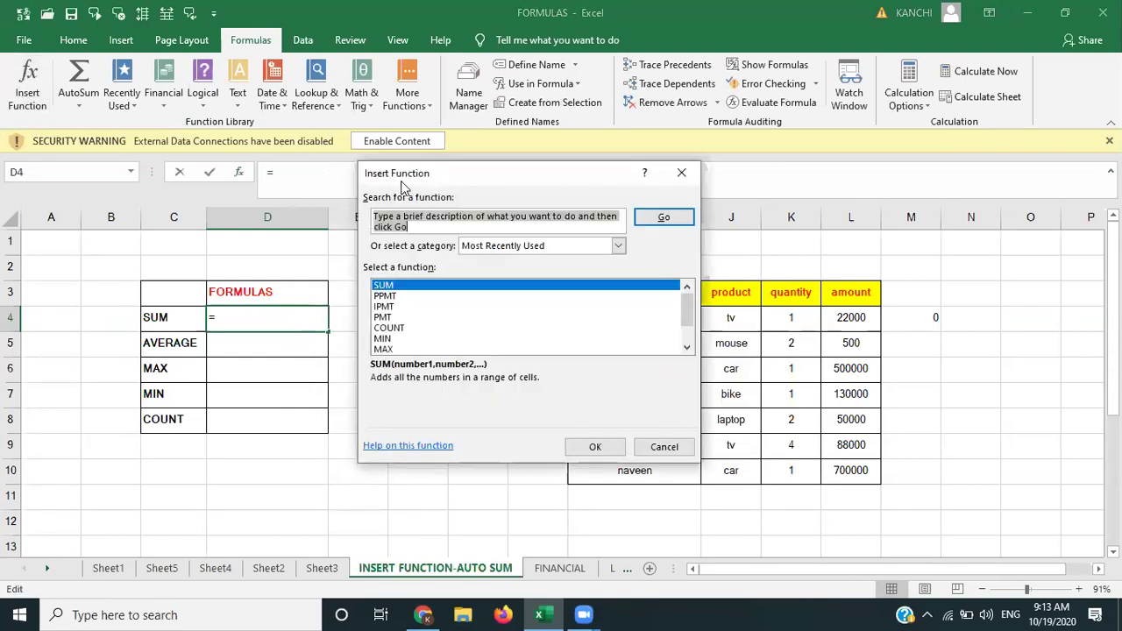
pyautogui.write('sum')
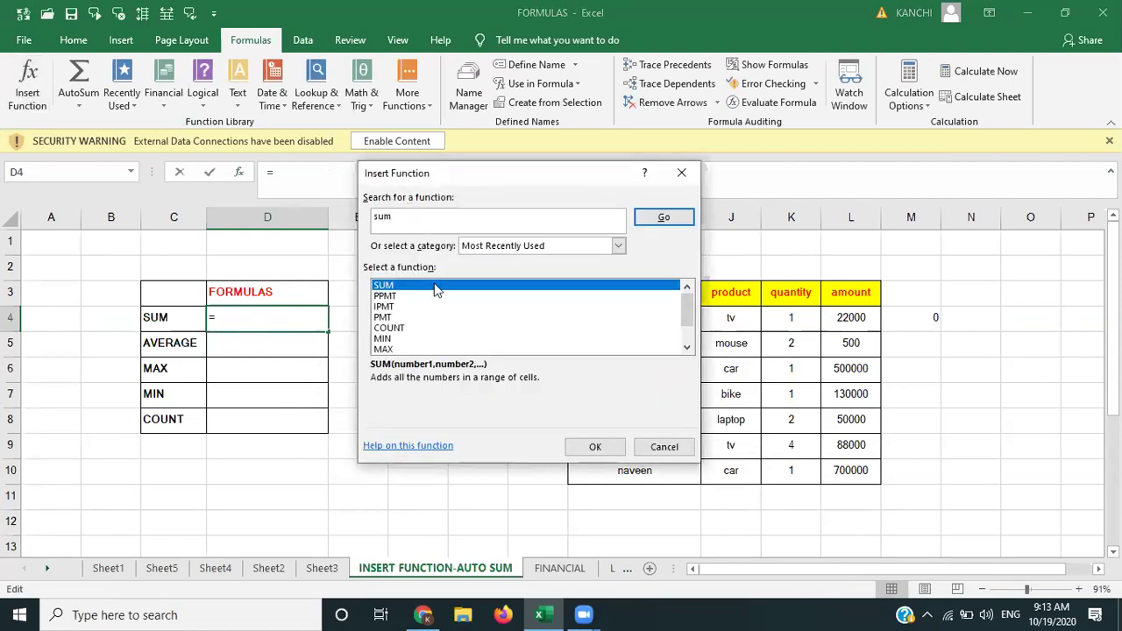
pyautogui.click(438, 290)
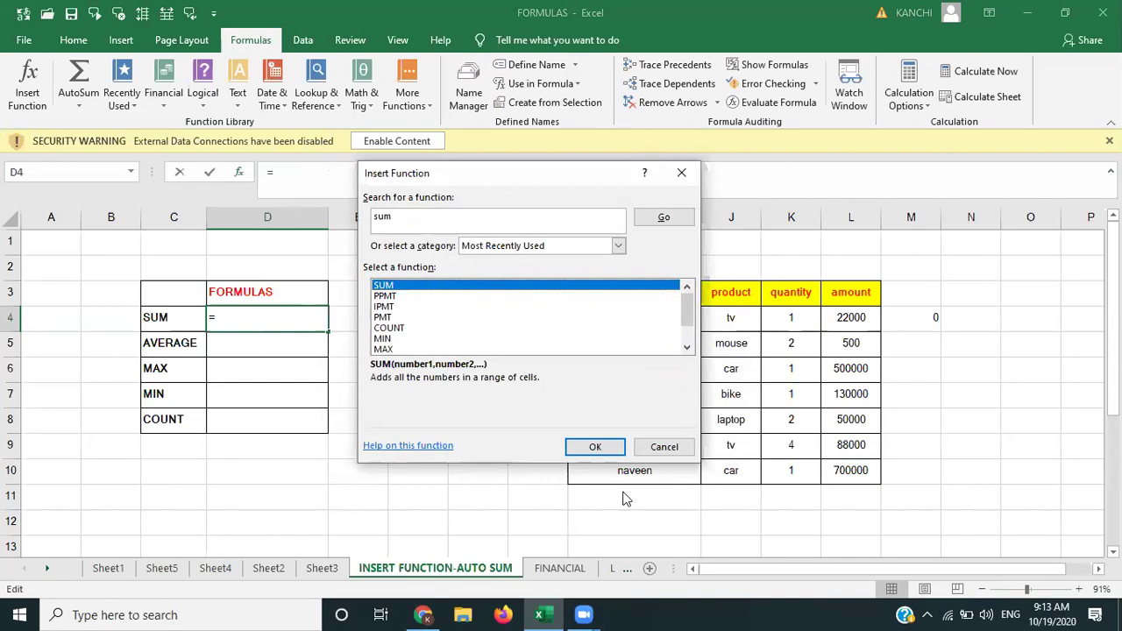
pyautogui.click(589, 449)
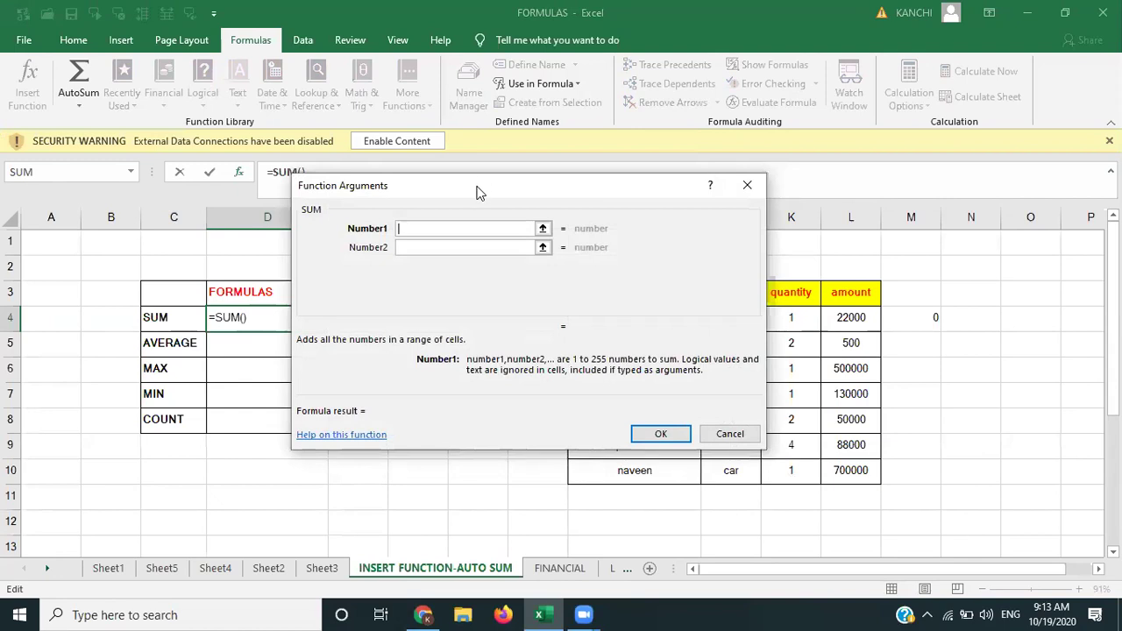
pyautogui.moveTo(566, 182); pyautogui.dragTo(364, 196)
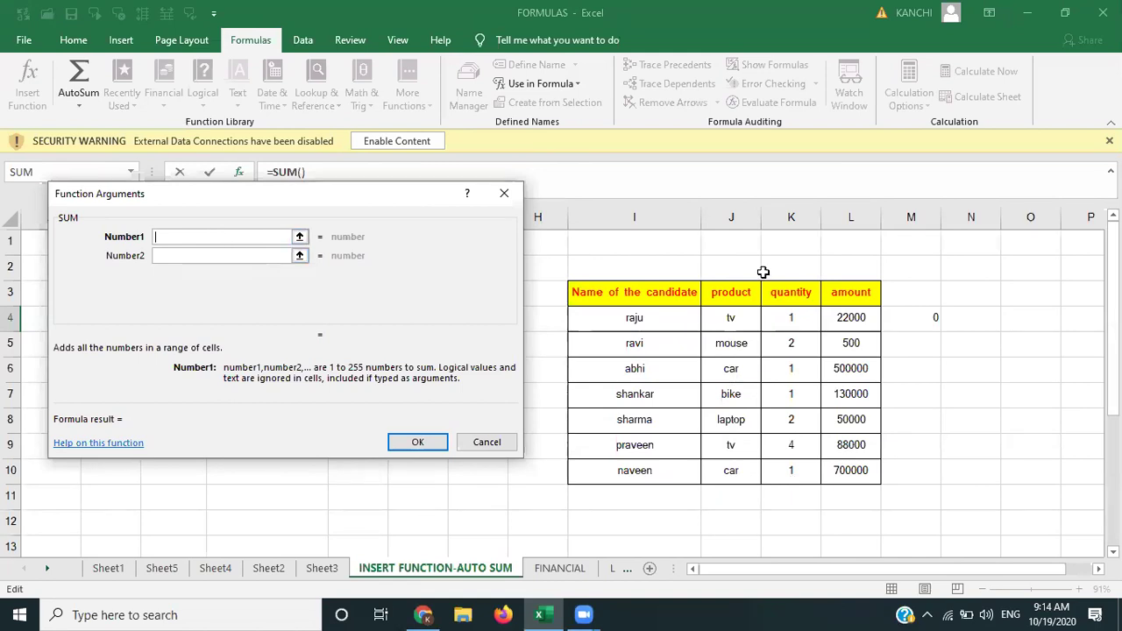
pyautogui.click(862, 318)
pyautogui.moveTo(862, 318); pyautogui.dragTo(865, 481)
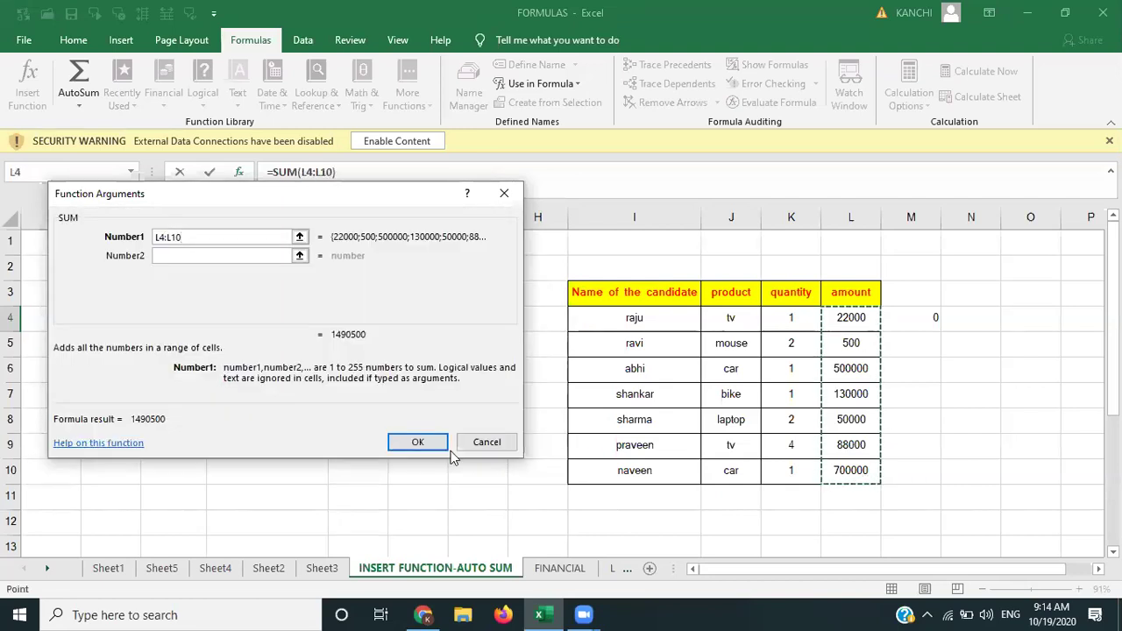
pyautogui.click(427, 438)
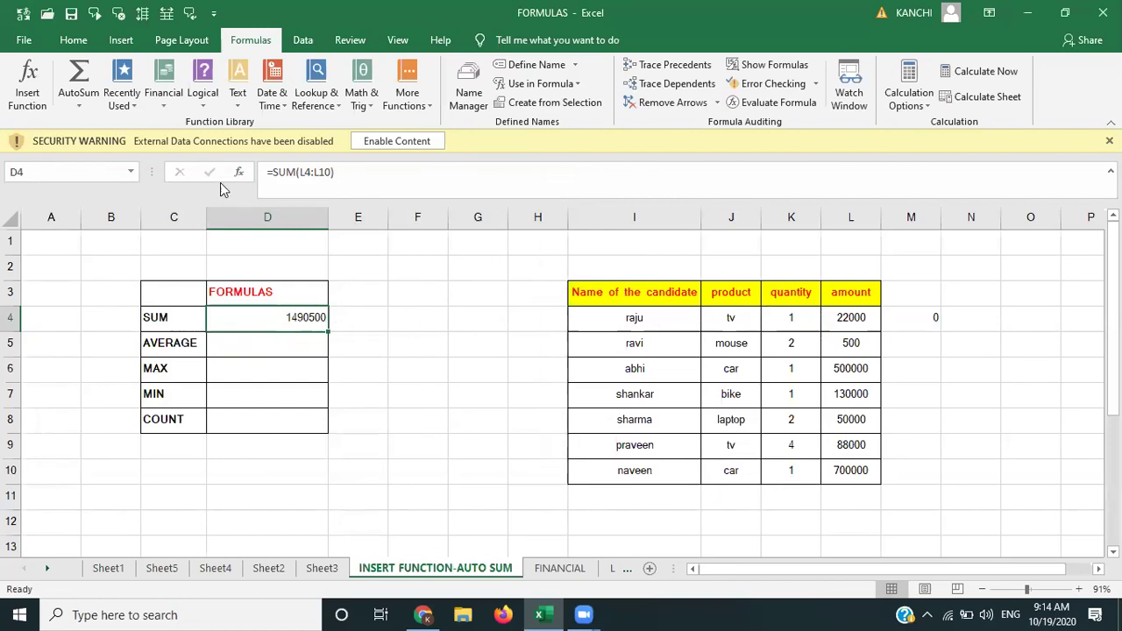
# Step: Re-enter the SUM argument in D4 as the range L4:L10 so it shows 1490500
pyautogui.click(27, 88)
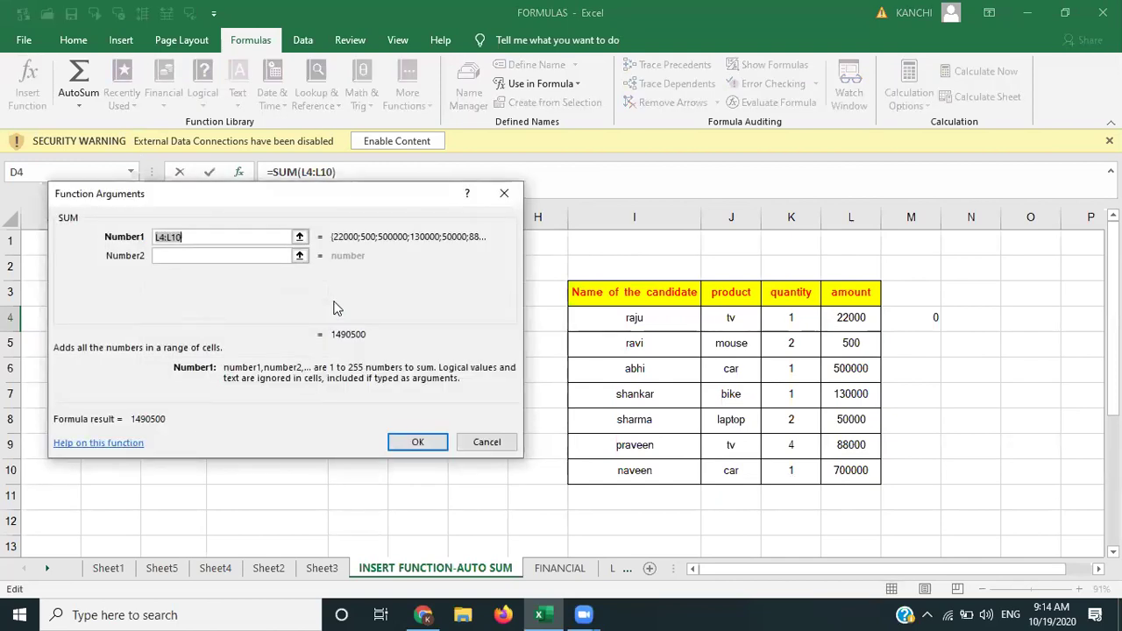
pyautogui.press('BackSpace')
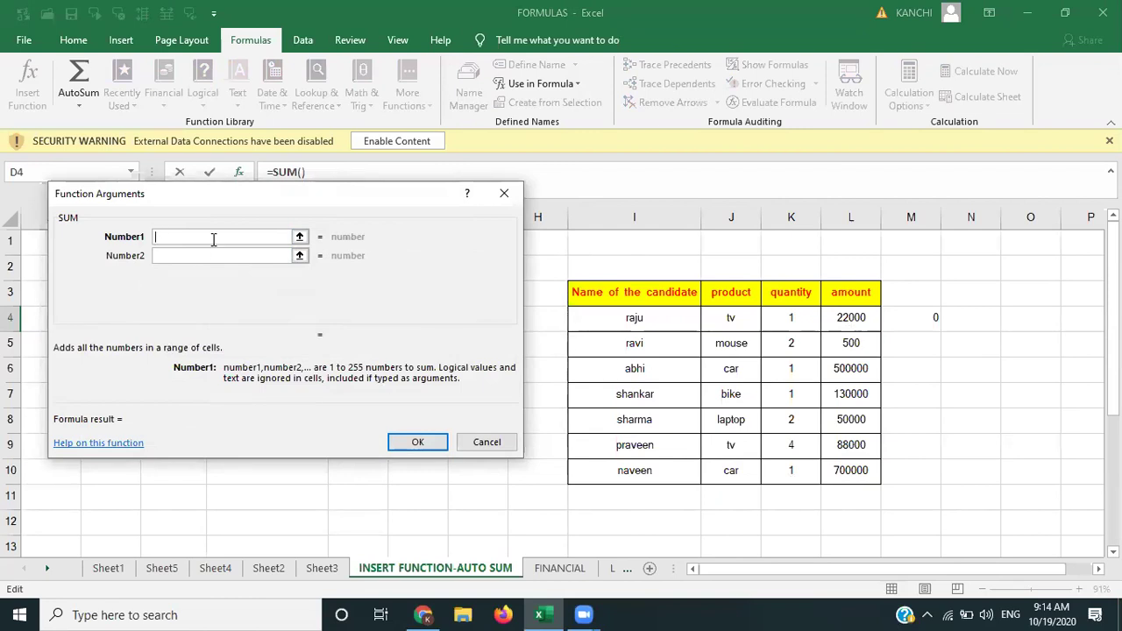
pyautogui.click(853, 320)
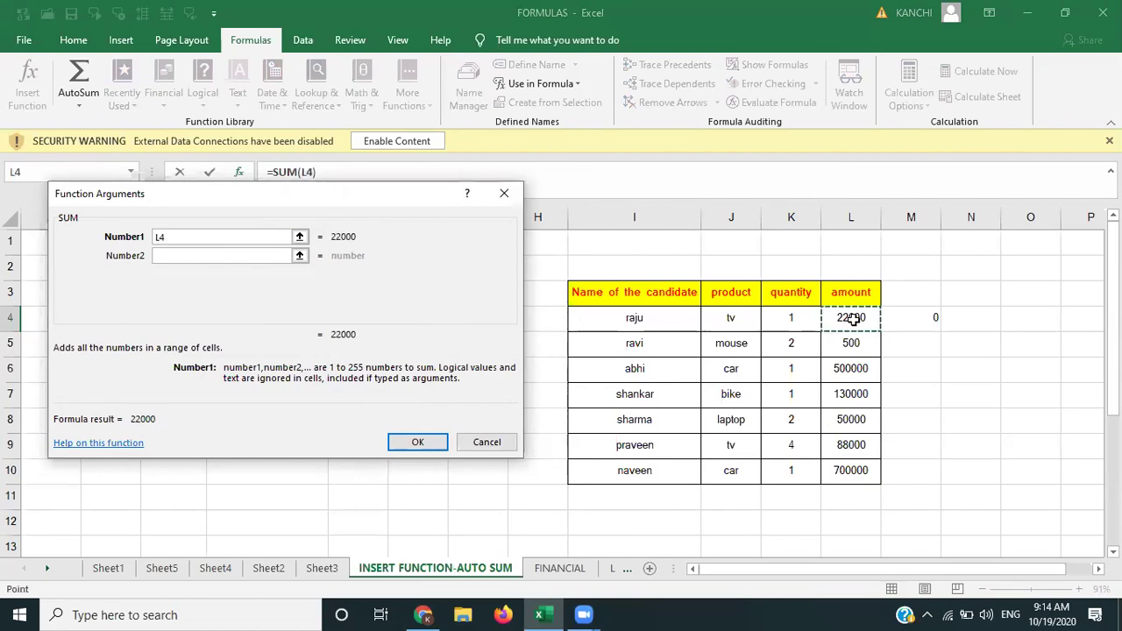
pyautogui.moveTo(853, 319); pyautogui.dragTo(854, 480)
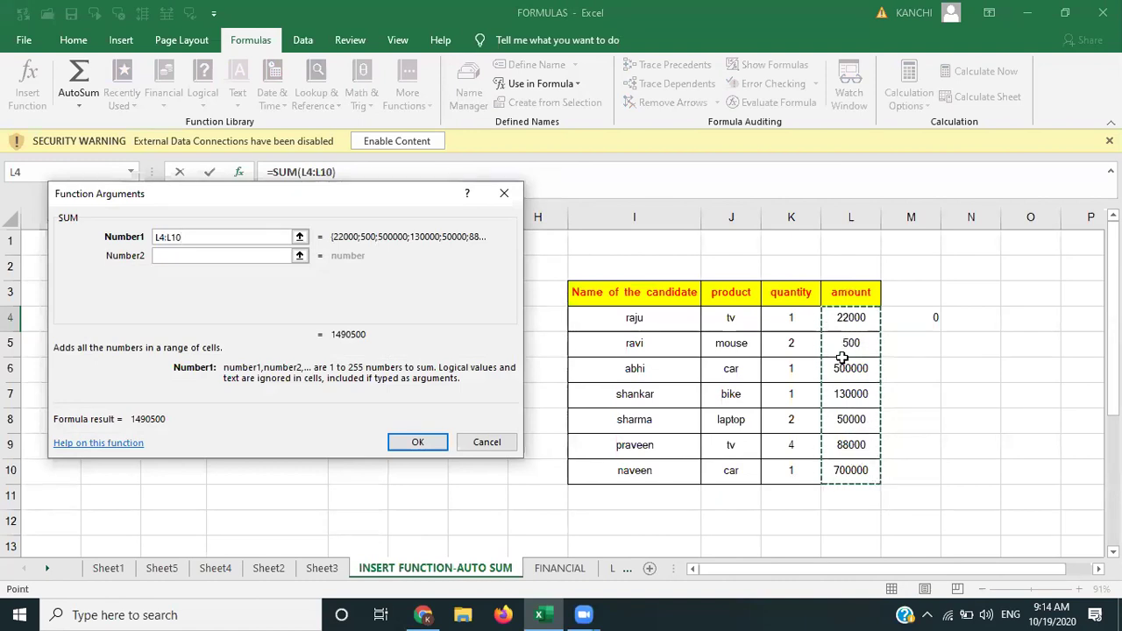
pyautogui.click(399, 444)
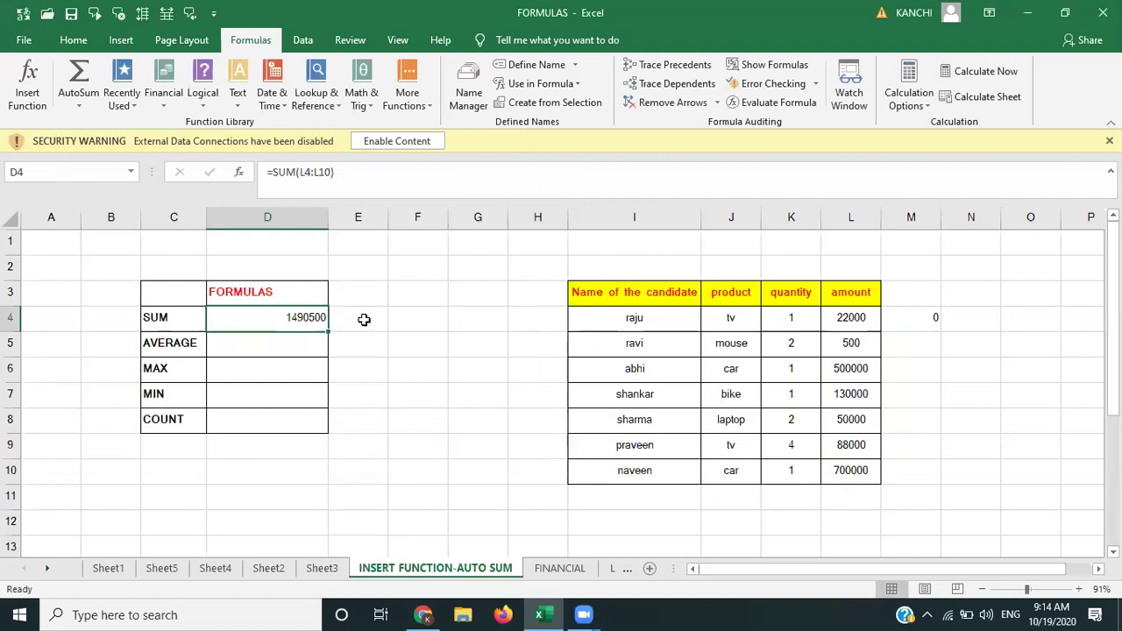
pyautogui.click(364, 319)
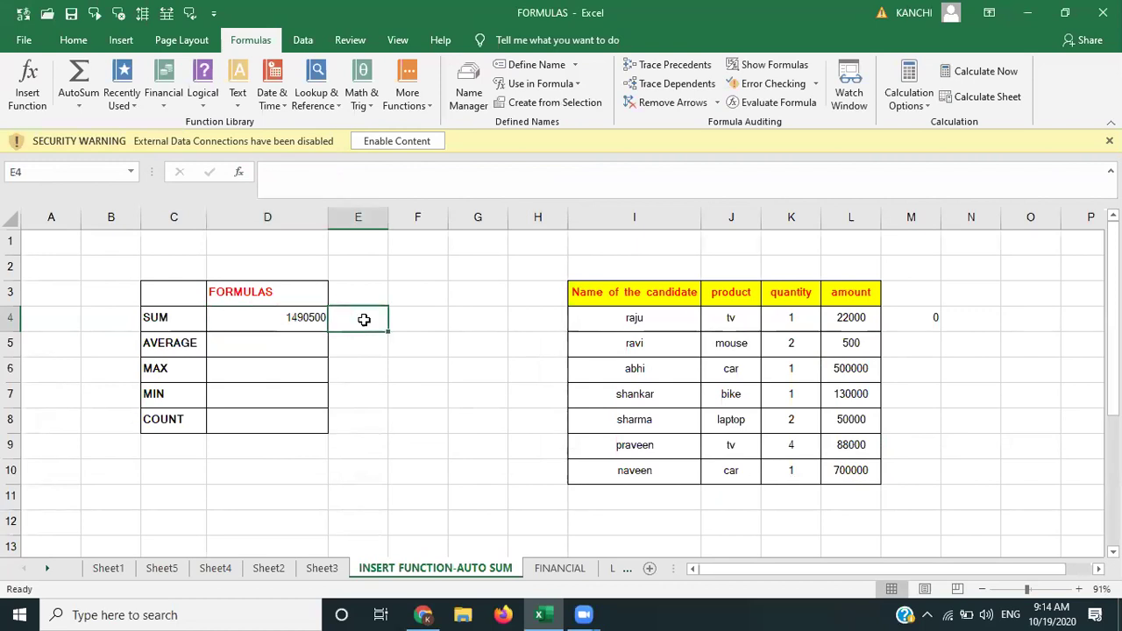
# Step: Clear trial entries from E4 and begin typing =sum there
pyautogui.write('=')
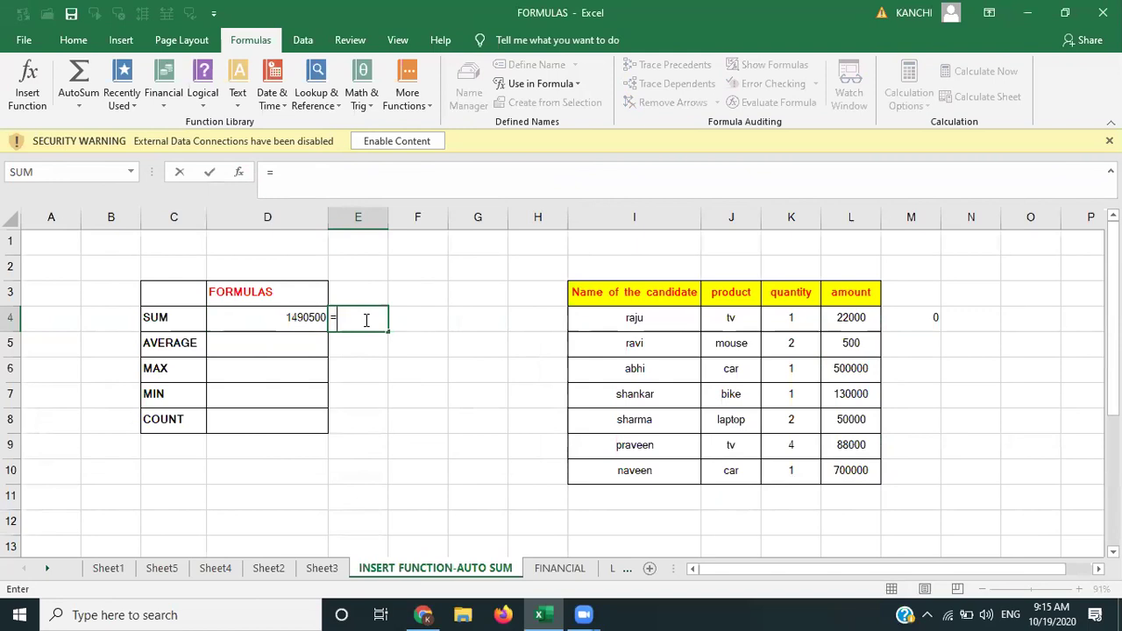
pyautogui.press('BackSpace')
pyautogui.write('sum')
pyautogui.press('Tab')
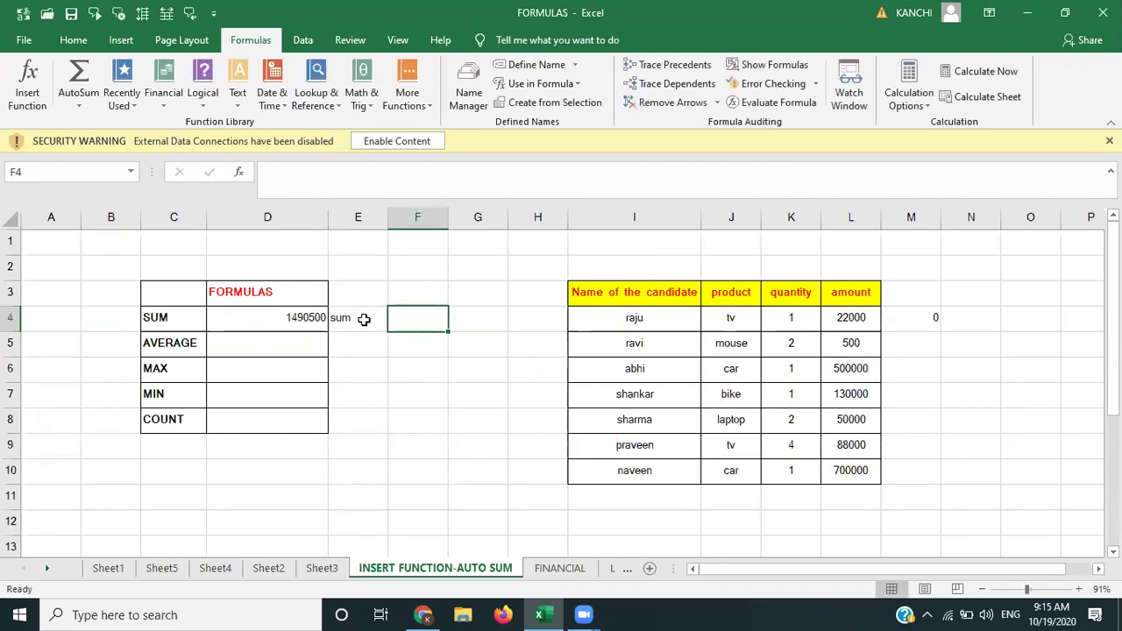
pyautogui.click(364, 319)
pyautogui.press('Delete')
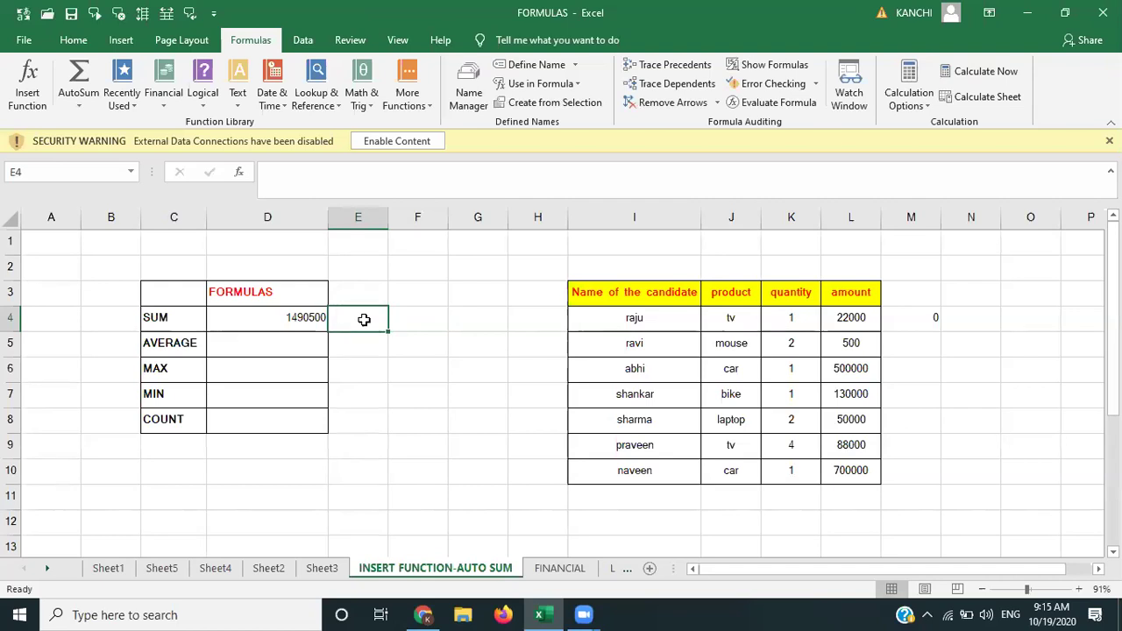
pyautogui.write('=')
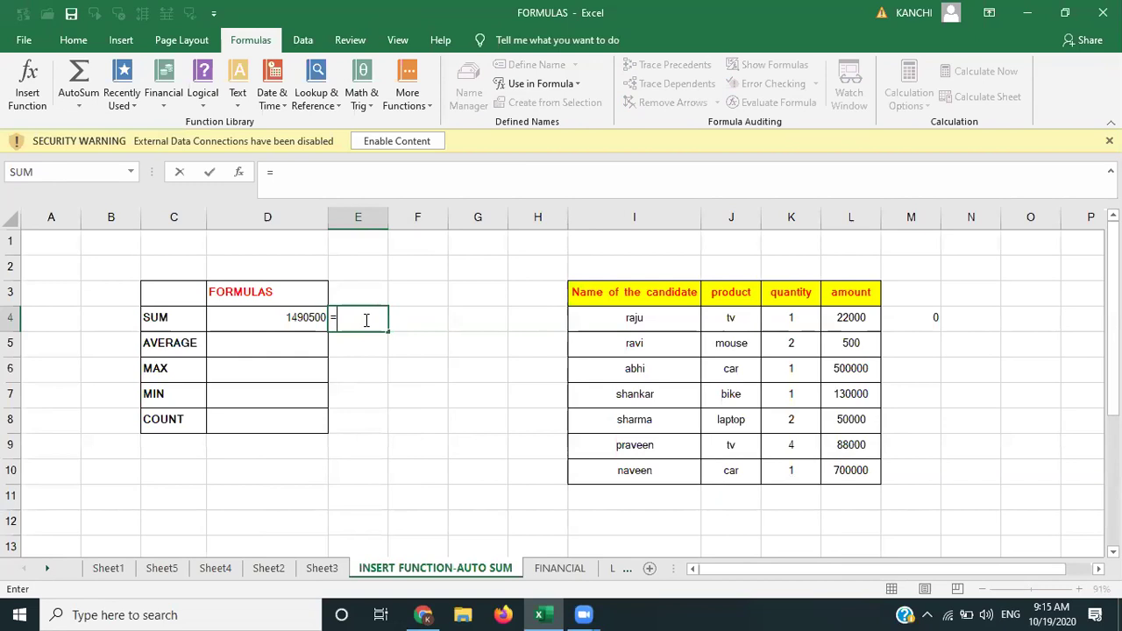
pyautogui.write('s')
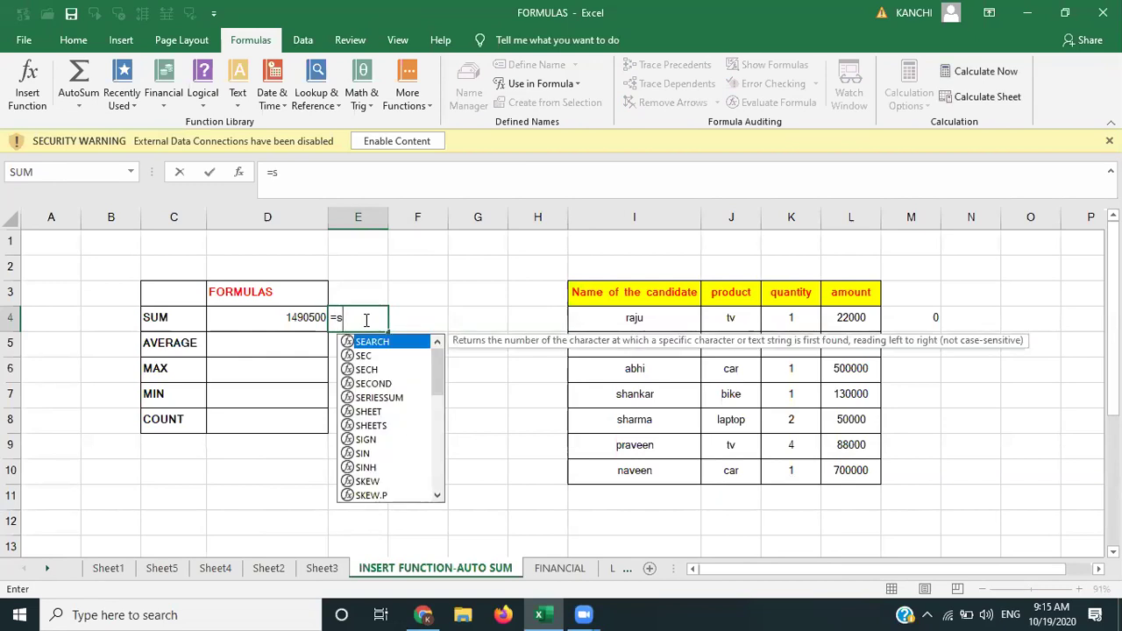
pyautogui.write('u')
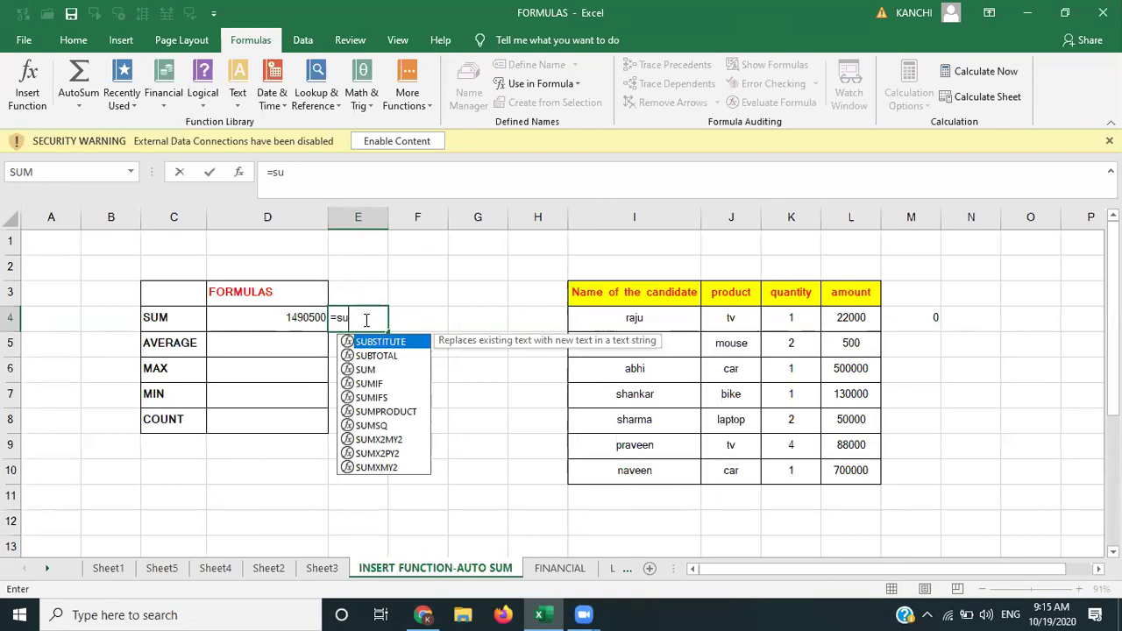
pyautogui.write('m')
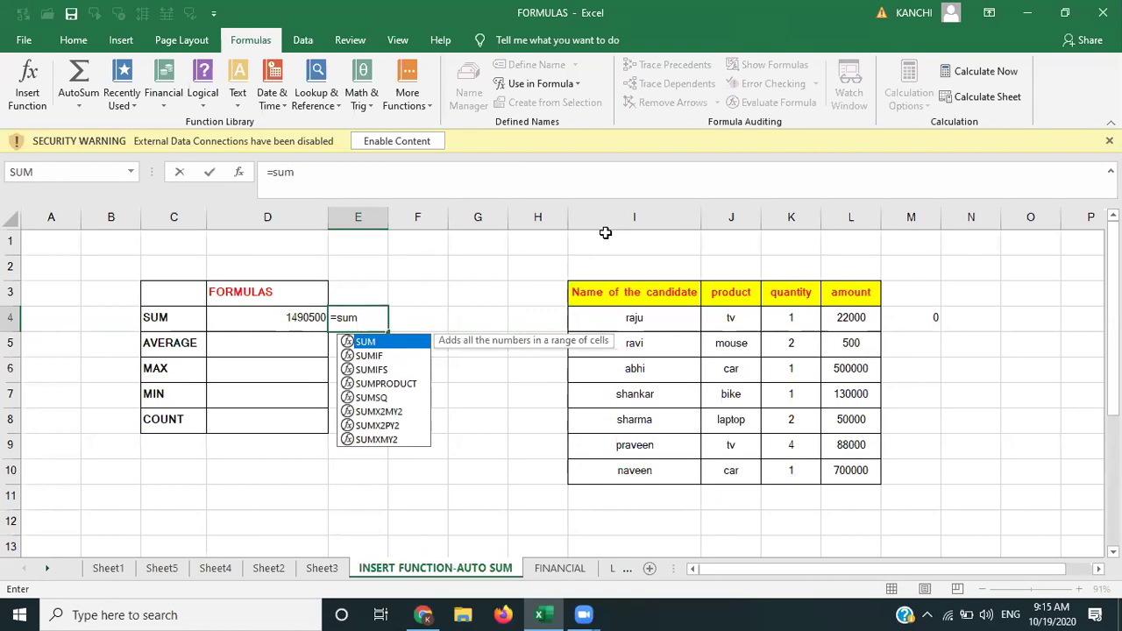
# Step: Enter =SUM(20,30,40,50) in E4 via AutoComplete, giving 140, then restart with =sum
pyautogui.press('Down')
pyautogui.press('Down')
pyautogui.press('Down')
pyautogui.press('Down')
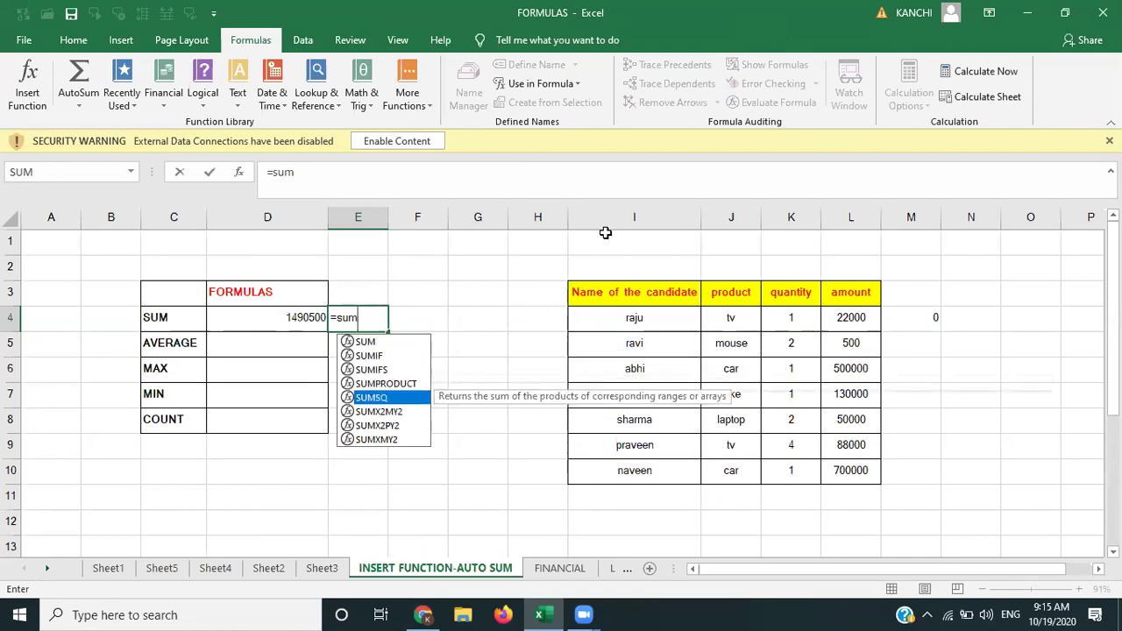
pyautogui.press('Down')
pyautogui.press('Down')
pyautogui.press('Down')
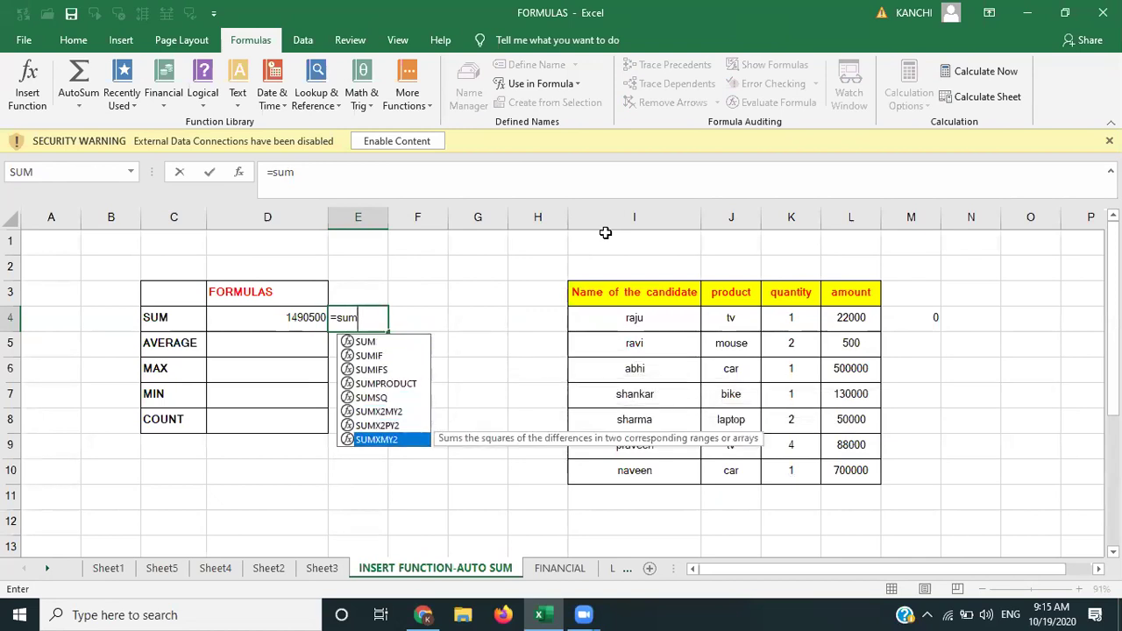
pyautogui.press('Up')
pyautogui.press('Up')
pyautogui.press('Up')
pyautogui.press('Up')
pyautogui.press('Up')
pyautogui.press('Up')
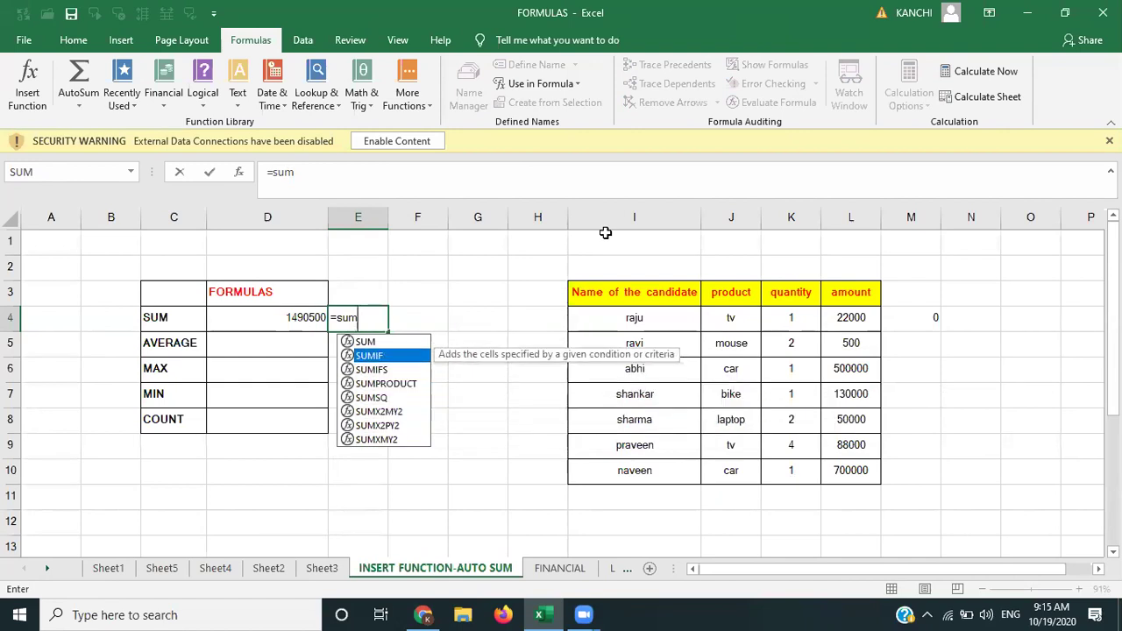
pyautogui.press('Up')
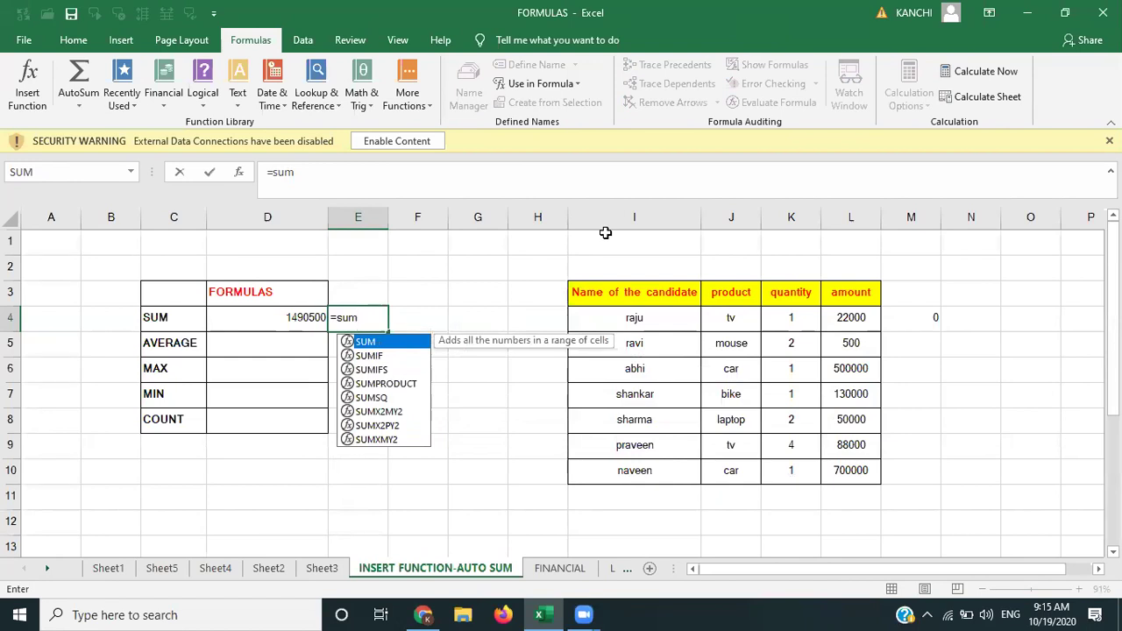
pyautogui.press('Tab')
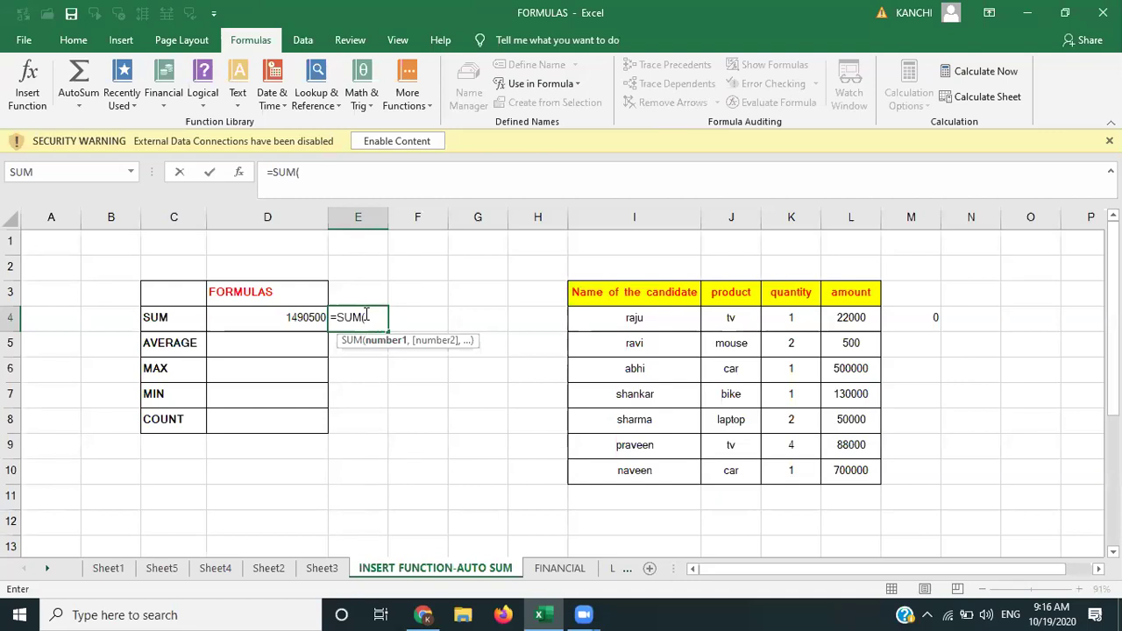
pyautogui.write('20,')
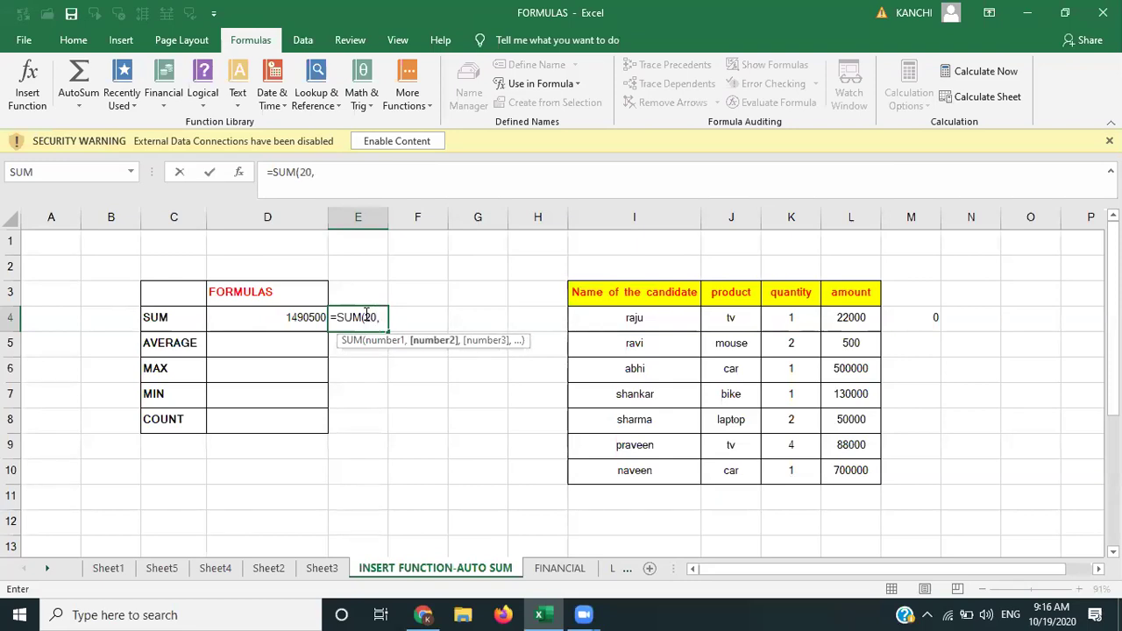
pyautogui.write('30,40,')
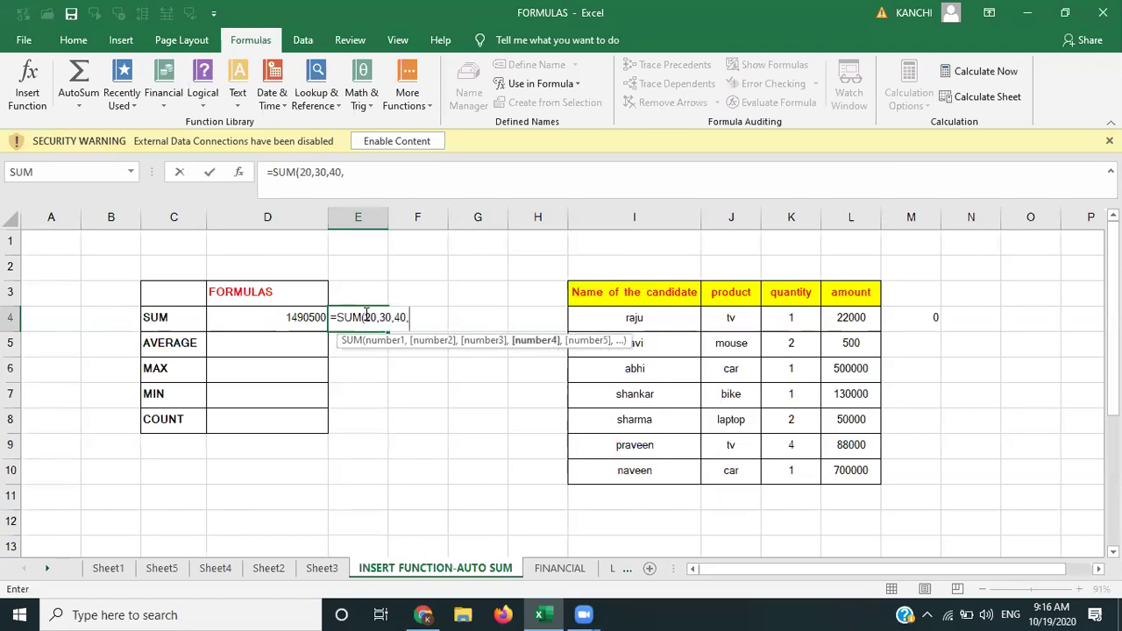
pyautogui.write('50)')
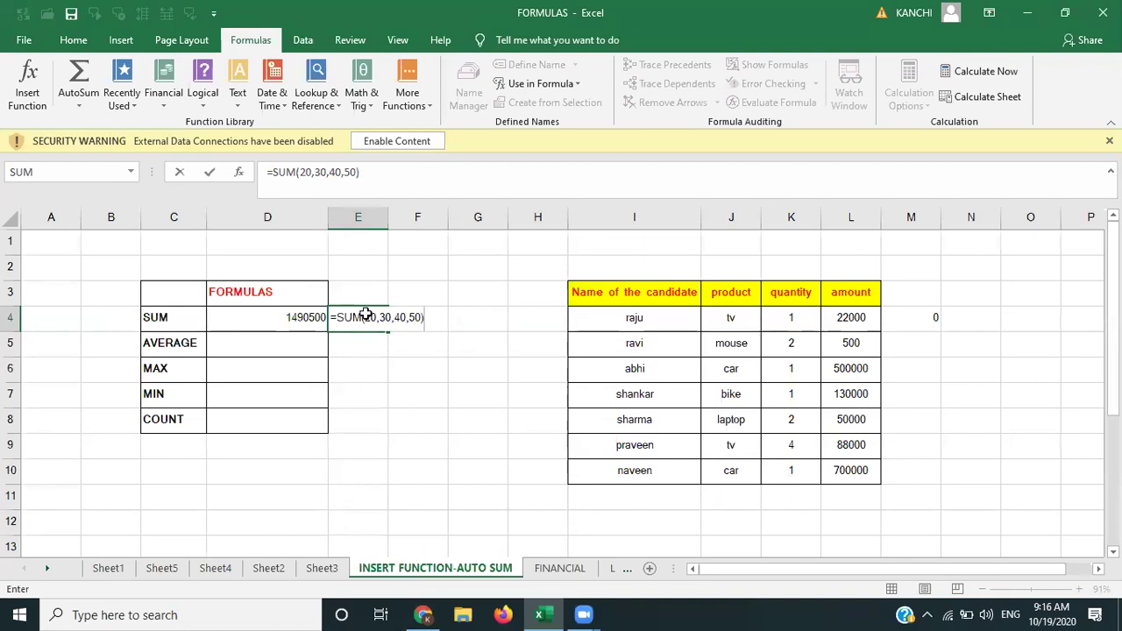
pyautogui.press('Return')
pyautogui.click(364, 319)
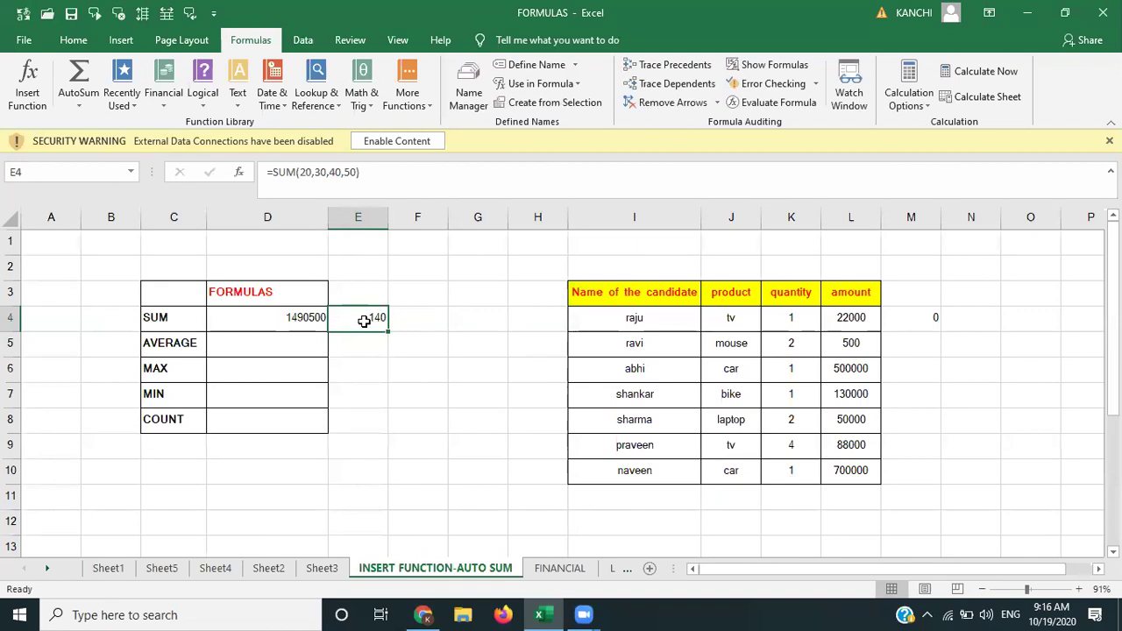
pyautogui.write('=')
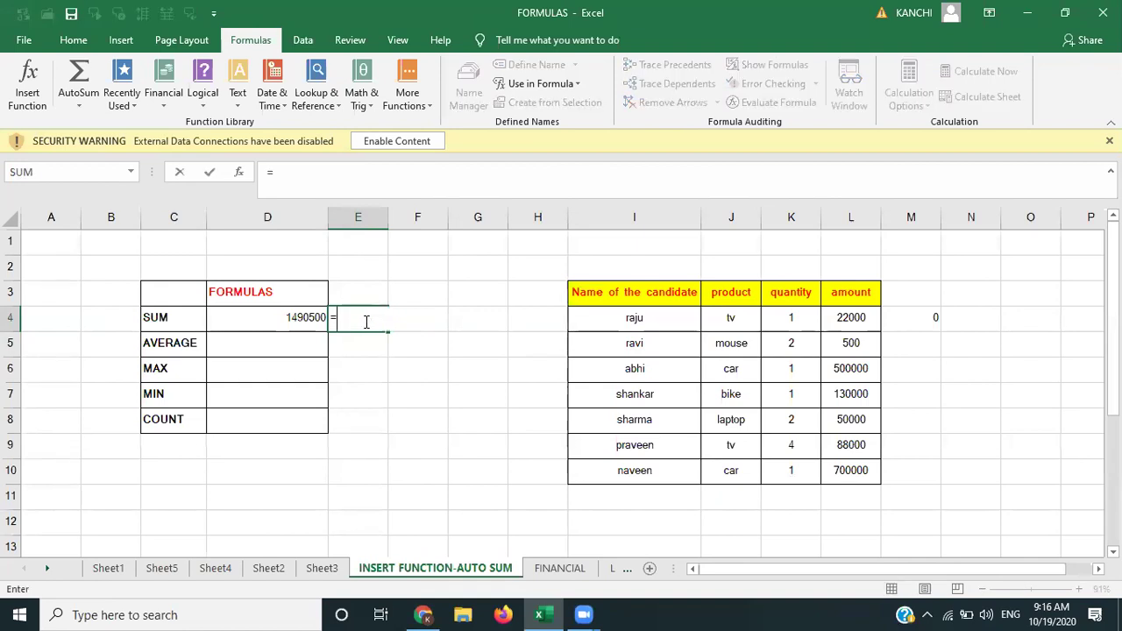
pyautogui.write('sum')
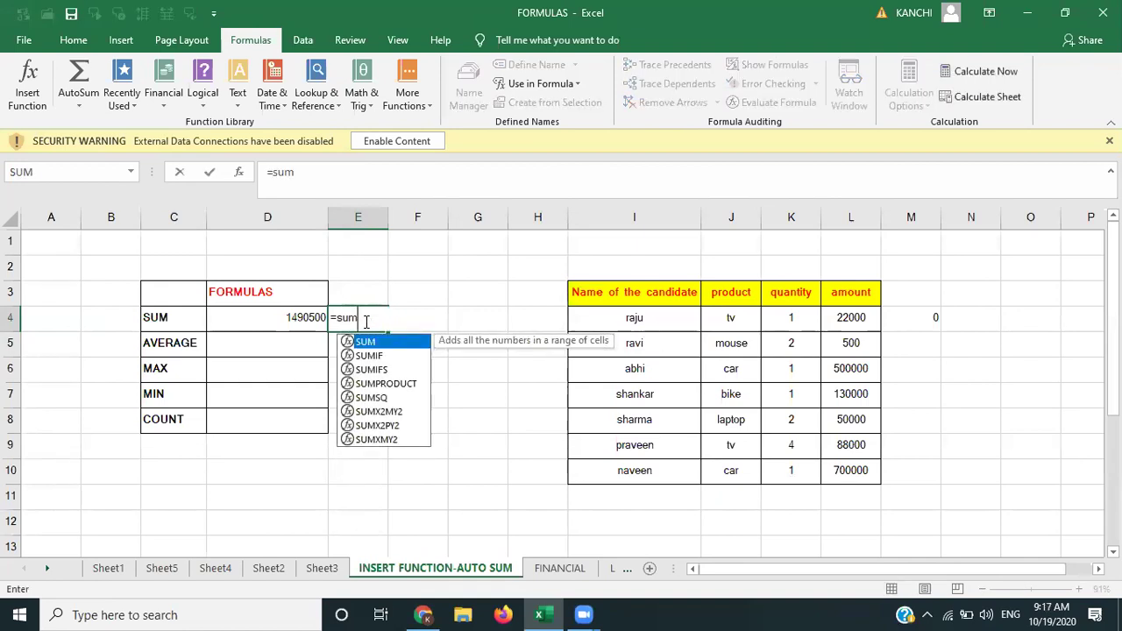
# Step: Complete E4 as =SUM(L4:L10), matching D4's total of 1490500
pyautogui.doubleClick(381, 343)
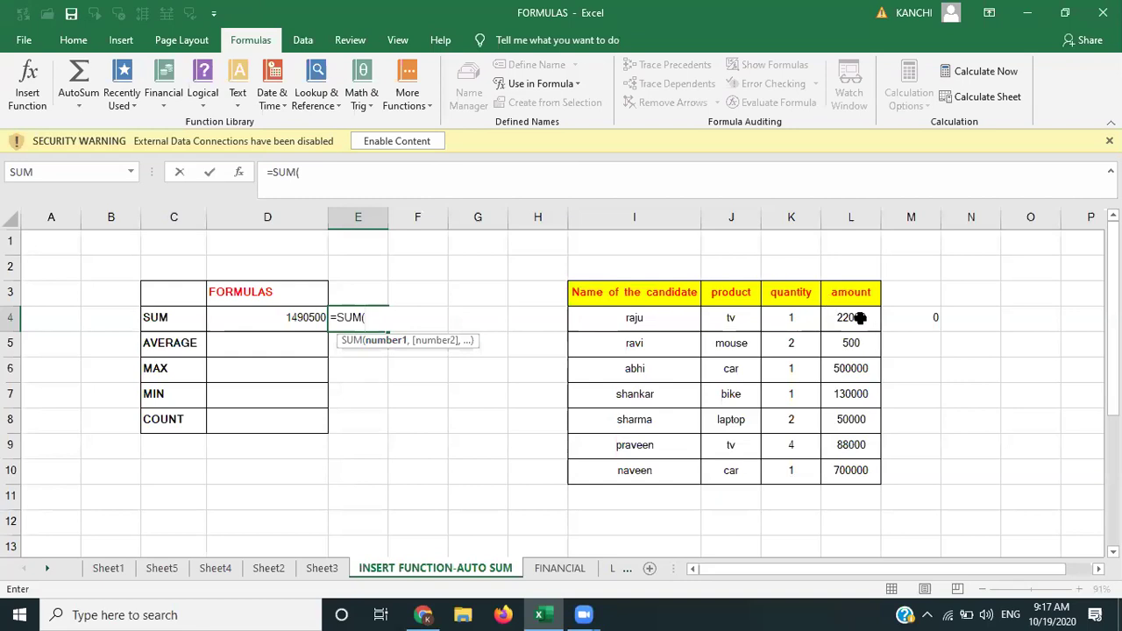
pyautogui.moveTo(859, 318); pyautogui.dragTo(851, 476)
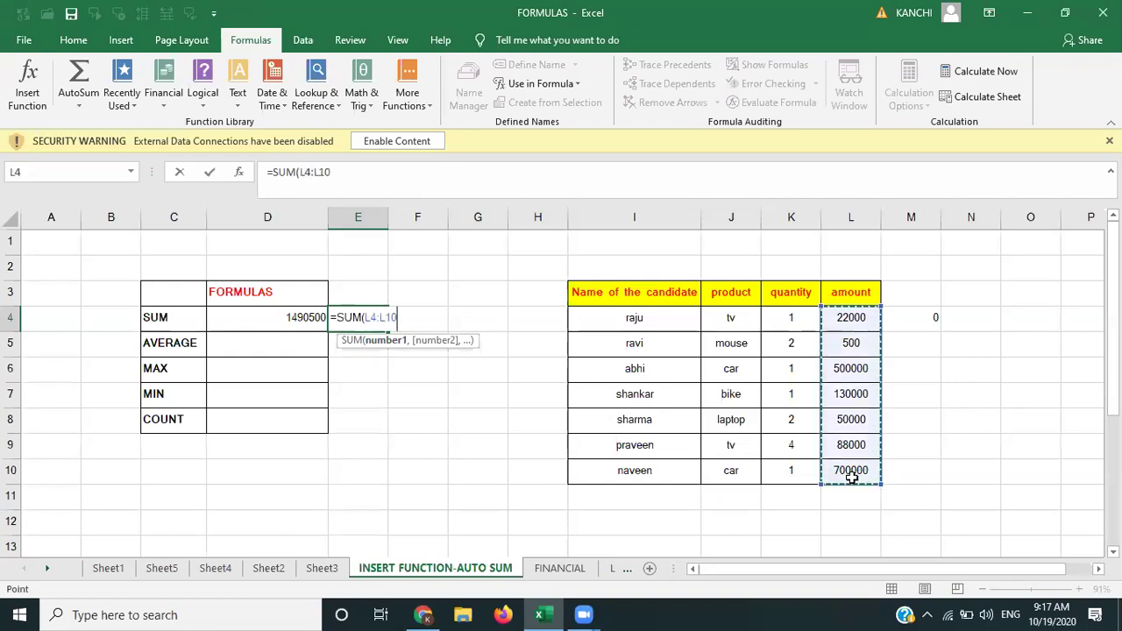
pyautogui.press('Return')
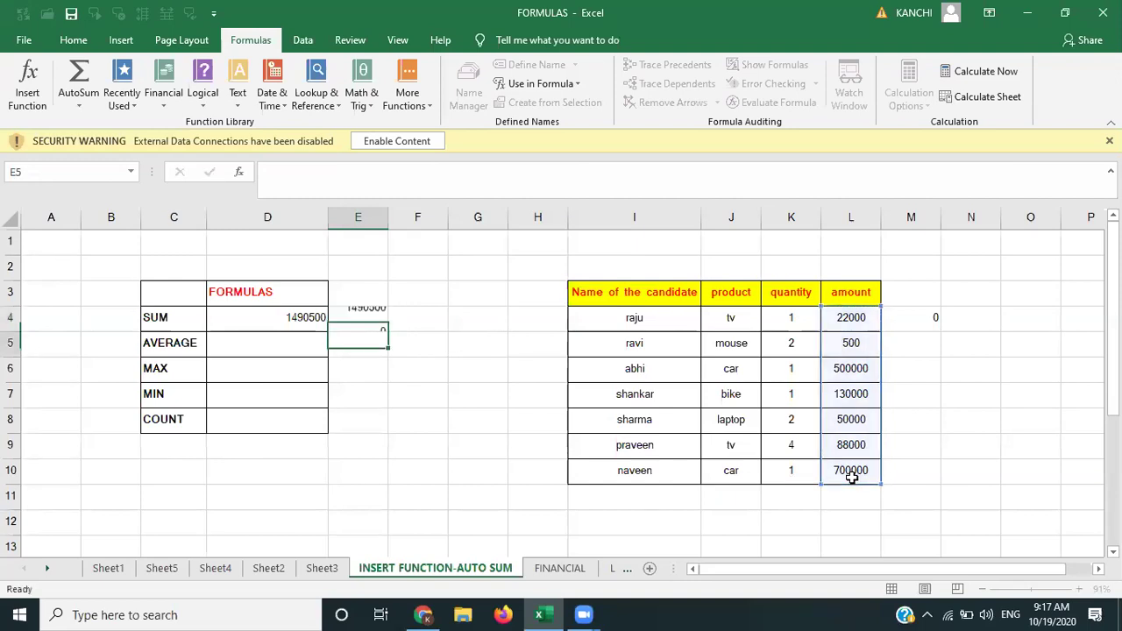
pyautogui.click(348, 324)
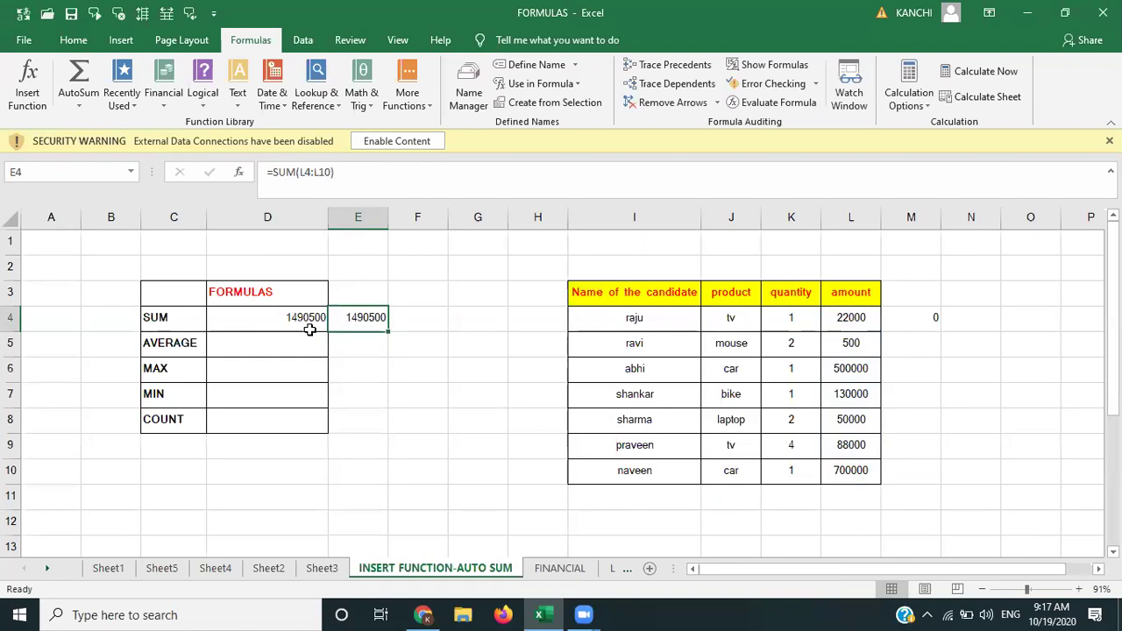
pyautogui.click(264, 345)
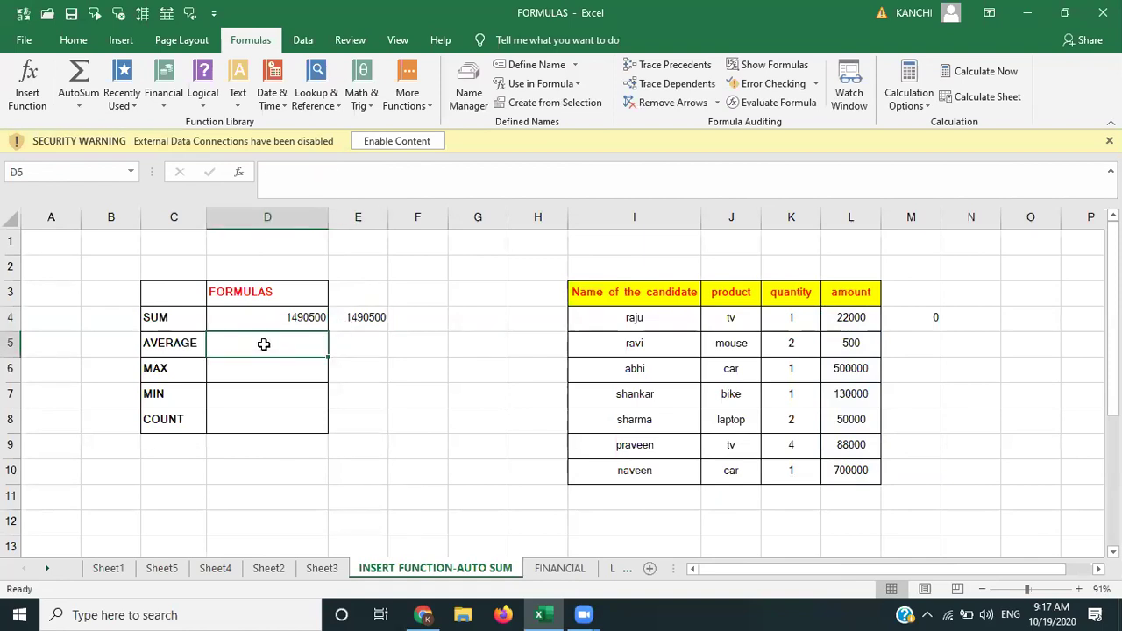
# Step: Enter =AVERAGE(L4:L10) in D5 via Insert Function, showing 212928.5714
pyautogui.click(27, 88)
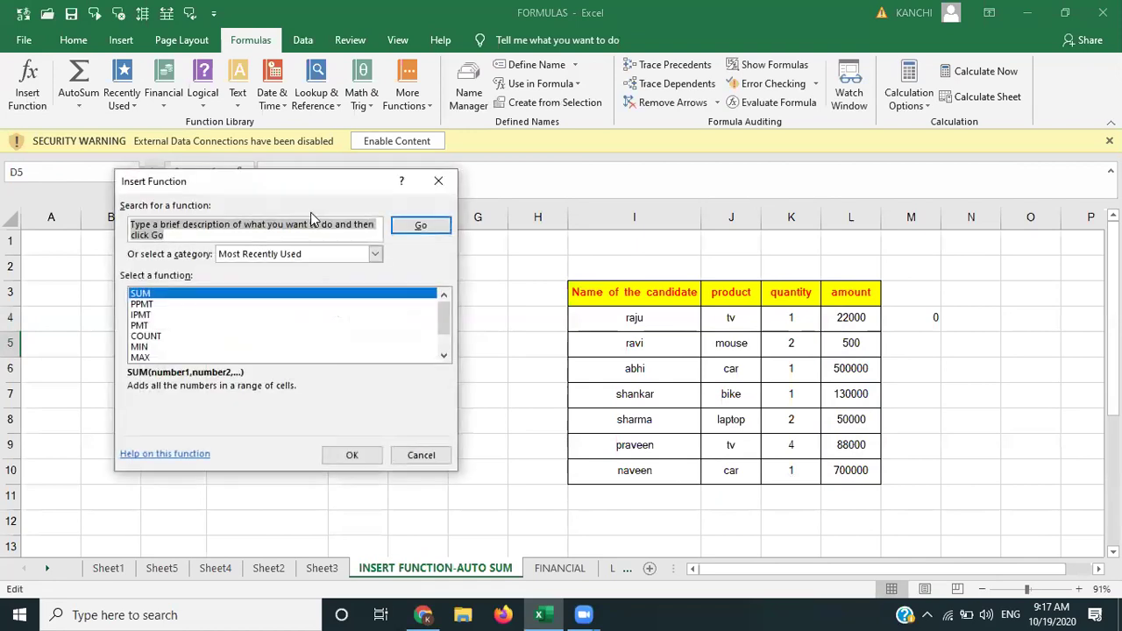
pyautogui.write('aver')
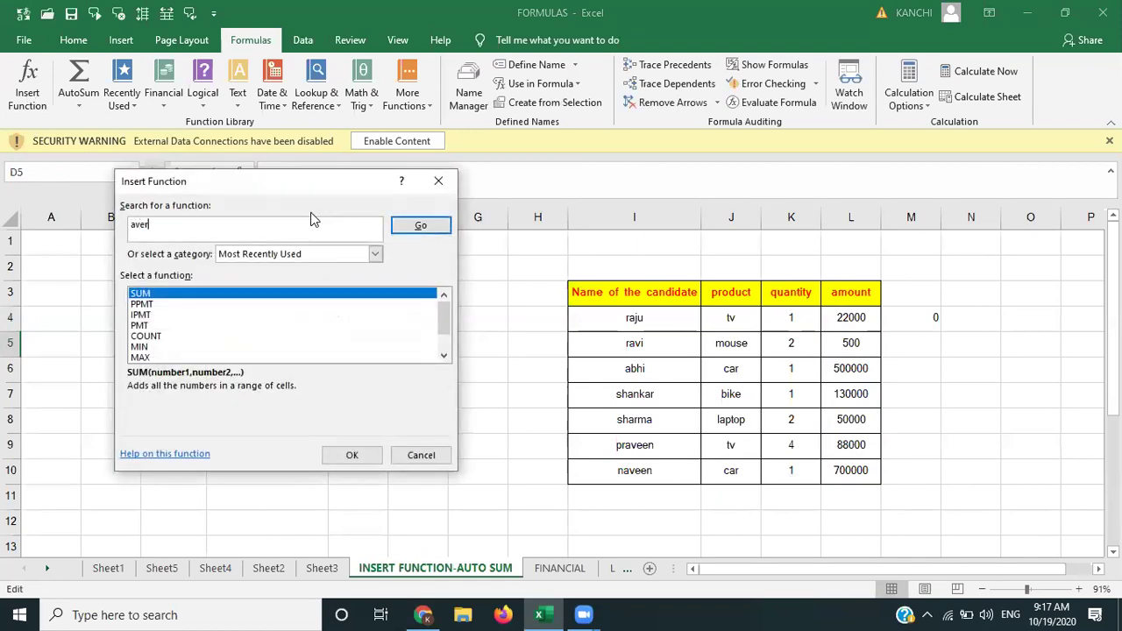
pyautogui.click(422, 233)
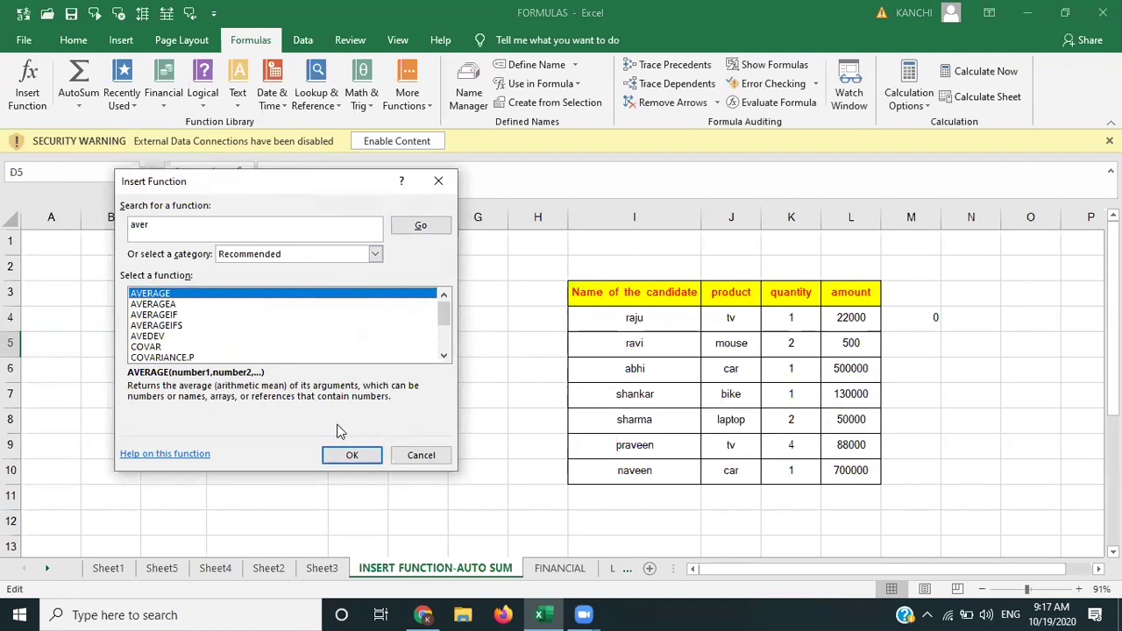
pyautogui.click(351, 455)
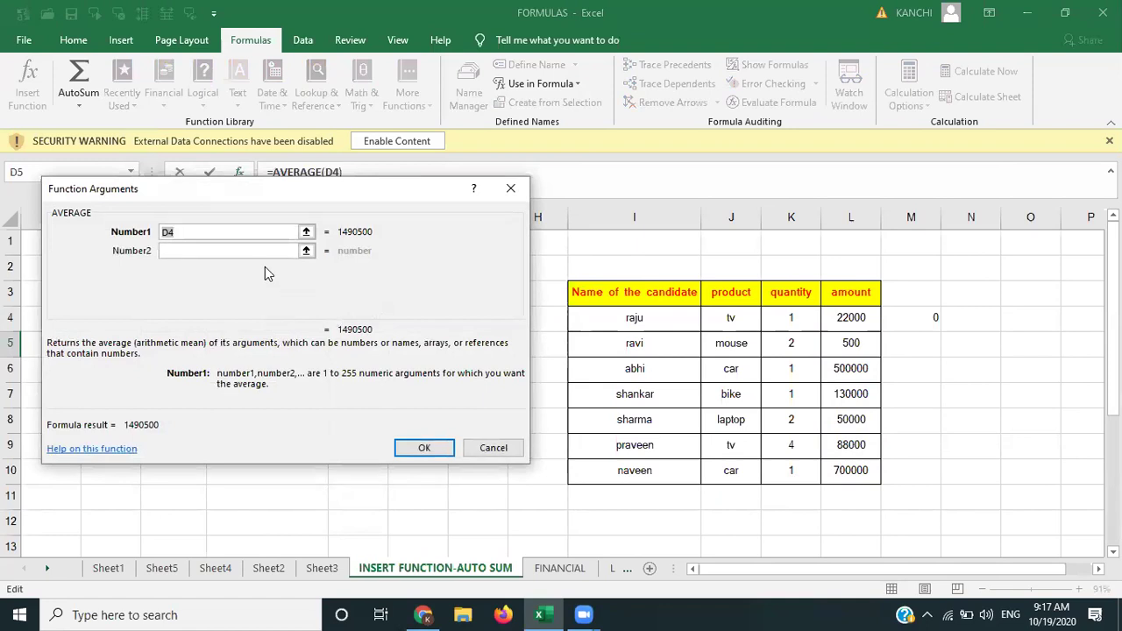
pyautogui.press('BackSpace')
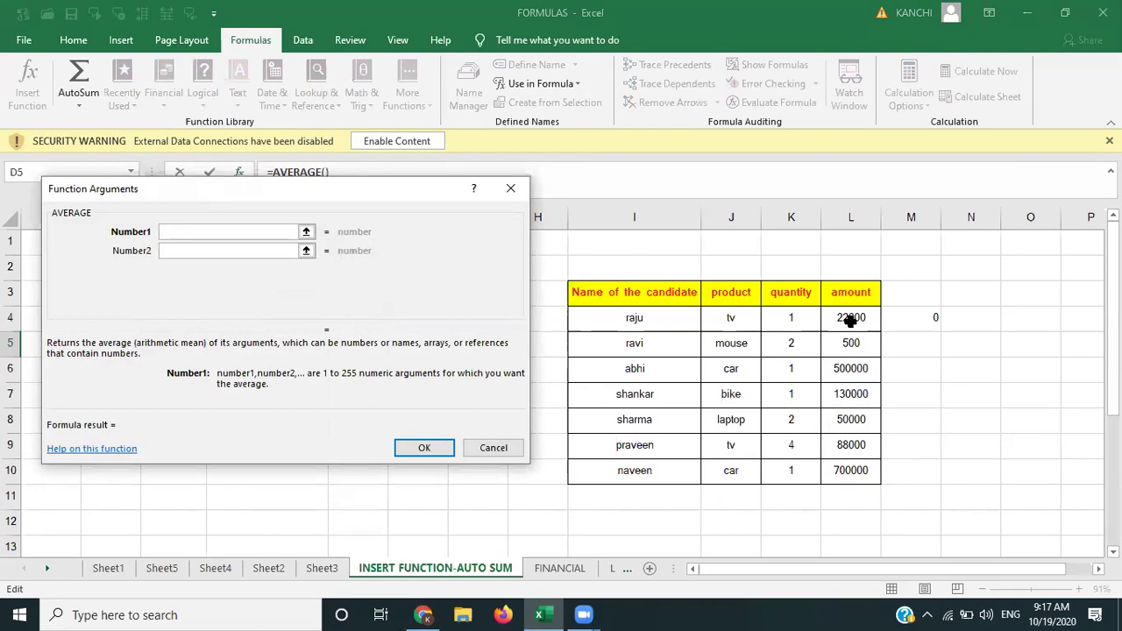
pyautogui.moveTo(850, 321); pyautogui.dragTo(848, 468)
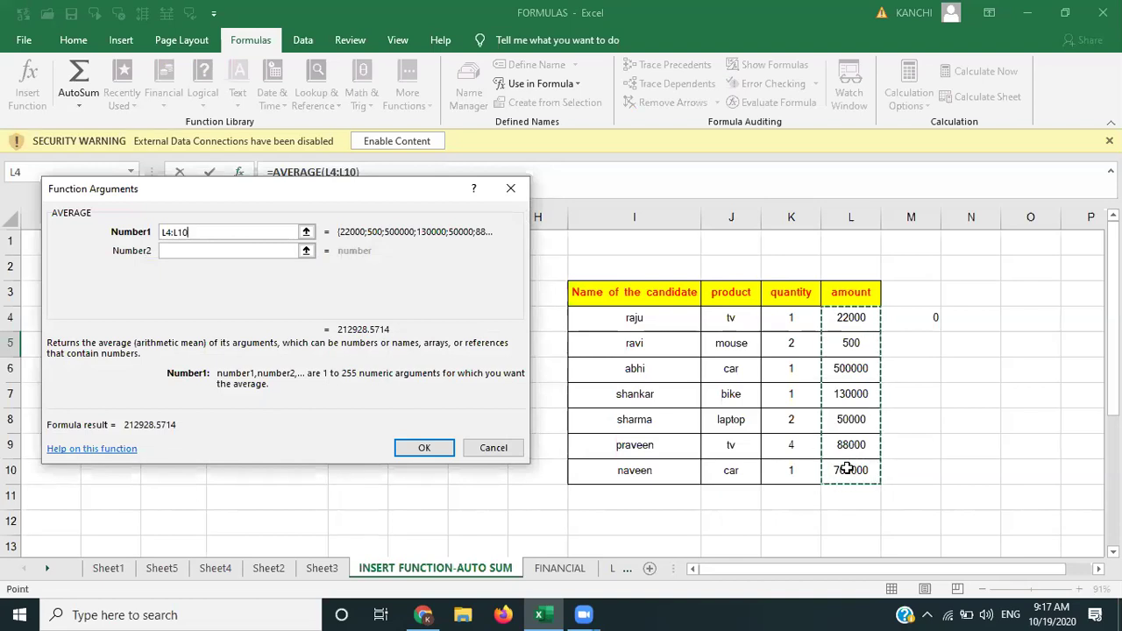
pyautogui.click(422, 448)
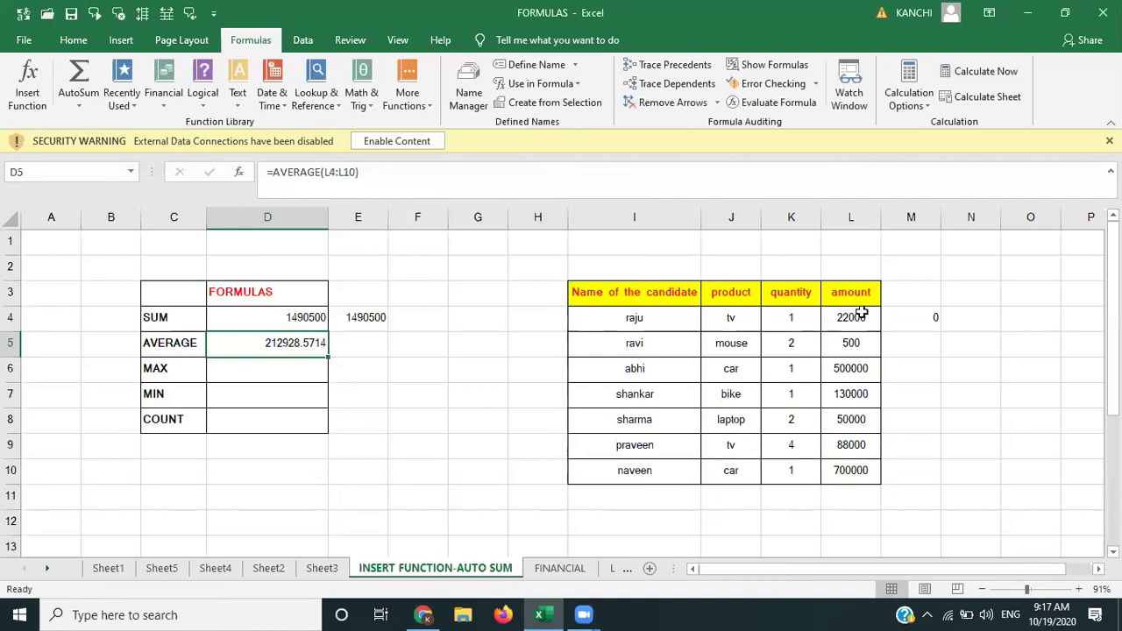
pyautogui.click(359, 345)
# Step: Type =AVERAGE(L4:L10) in E5 with AutoComplete, showing 212928.57
pyautogui.write('=')
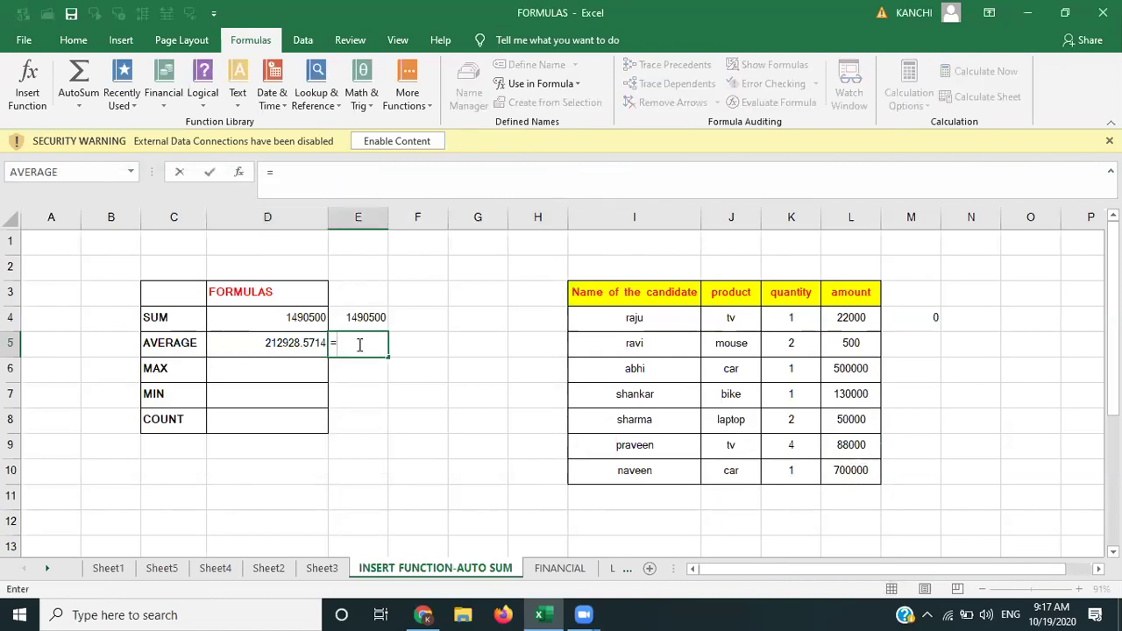
pyautogui.write('avera')
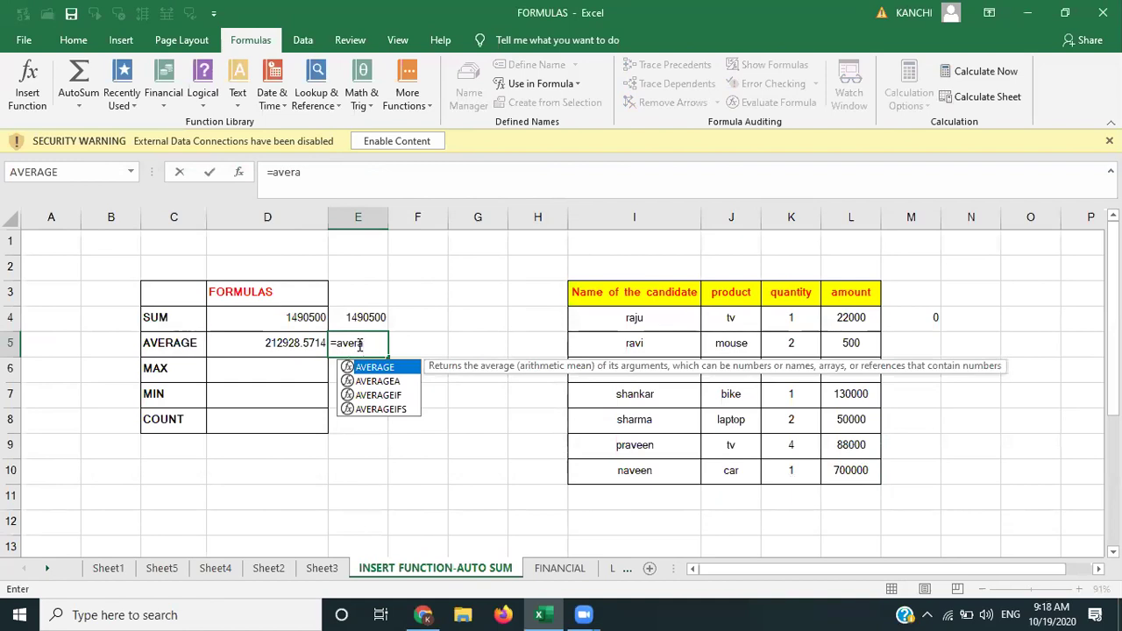
pyautogui.press('Tab')
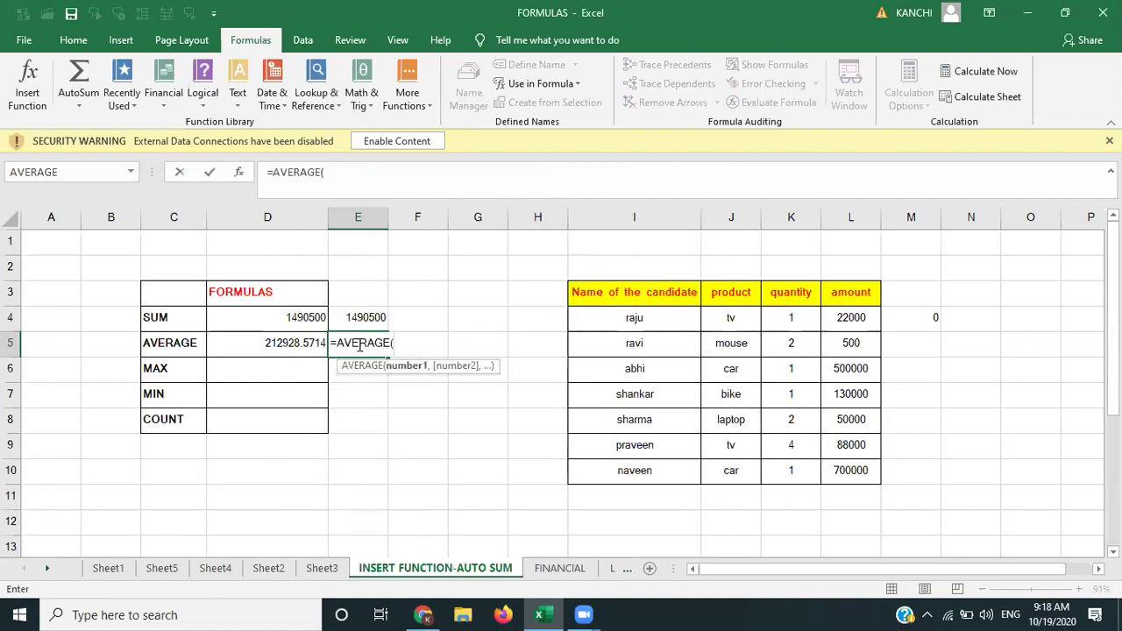
pyautogui.moveTo(832, 316); pyautogui.dragTo(850, 473)
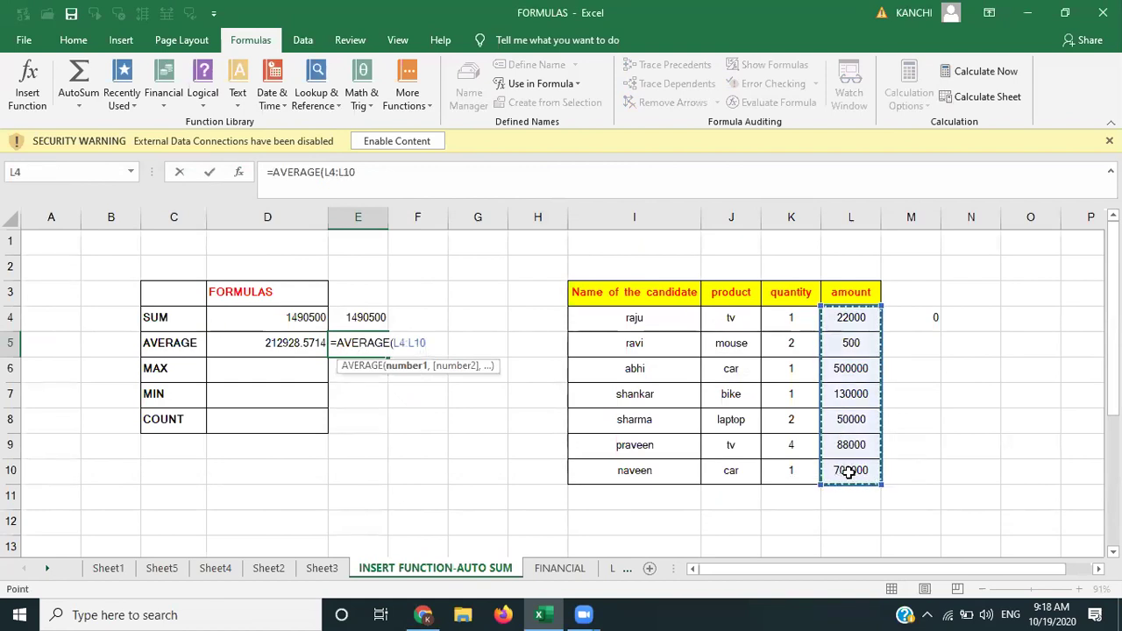
pyautogui.write(')')
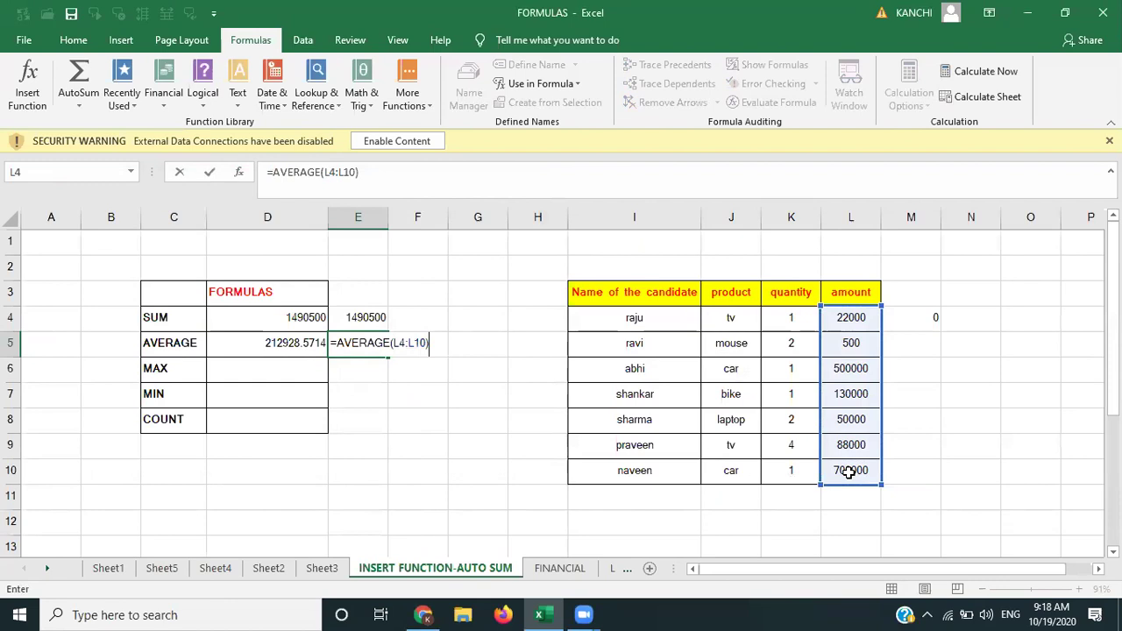
pyautogui.press('Return')
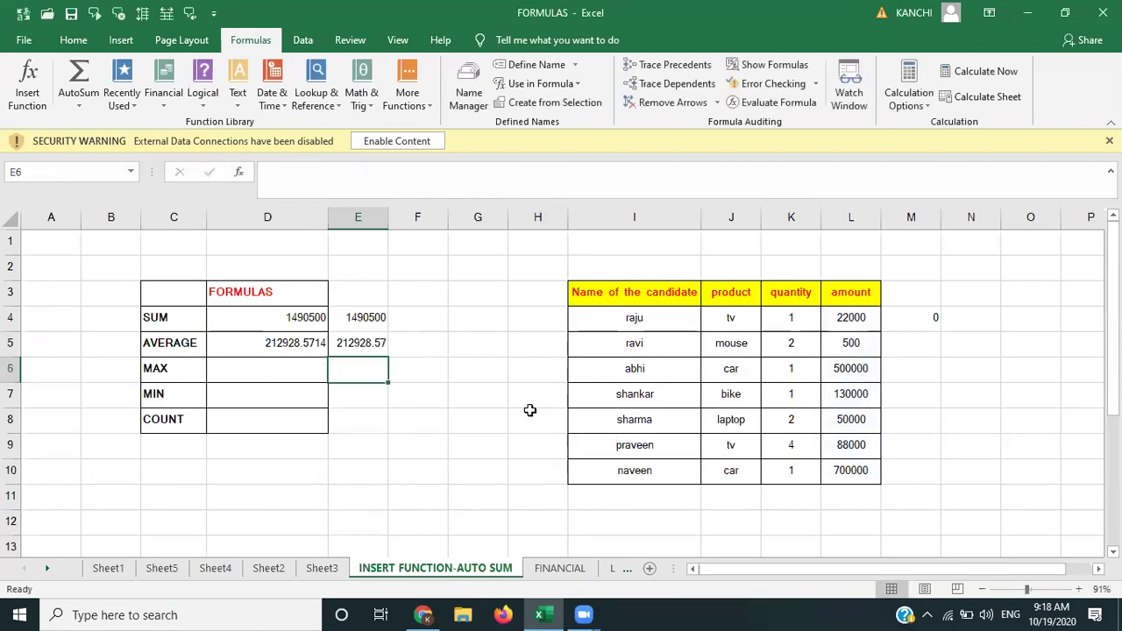
pyautogui.click(262, 371)
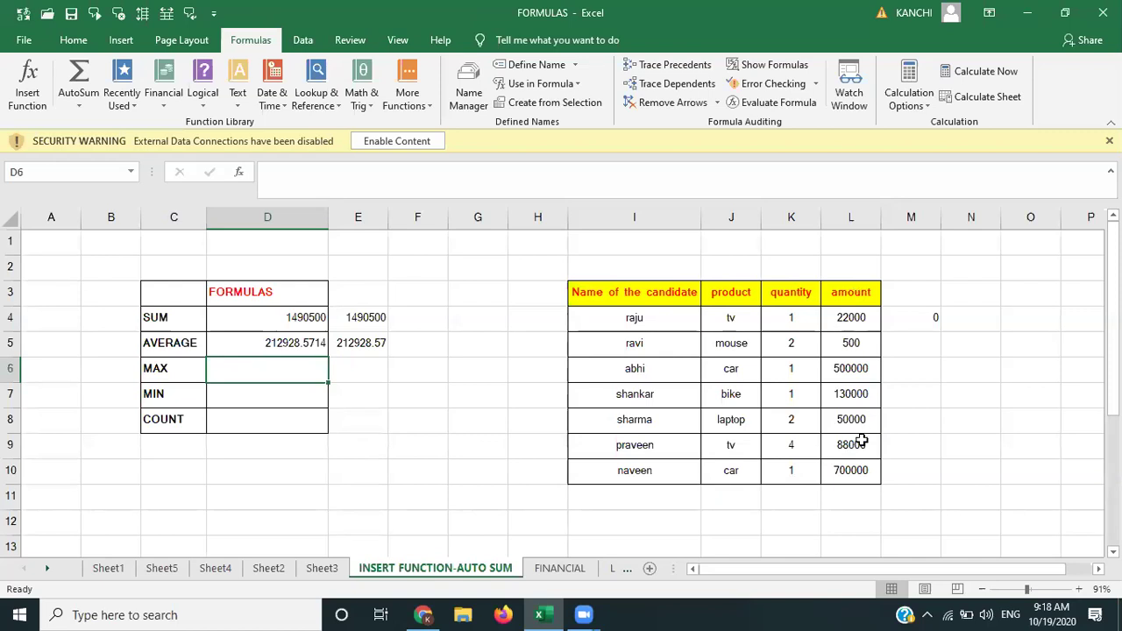
# Step: Enter =MAX(L4:L10) in D6 via Insert Function, showing 700000
pyautogui.click(847, 474)
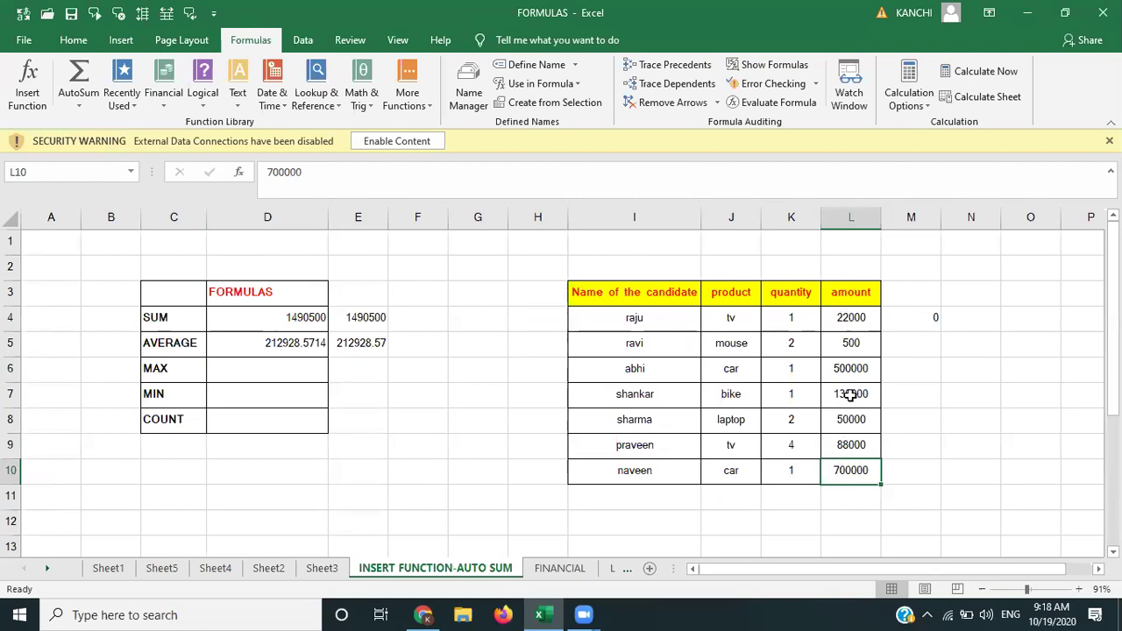
pyautogui.click(285, 366)
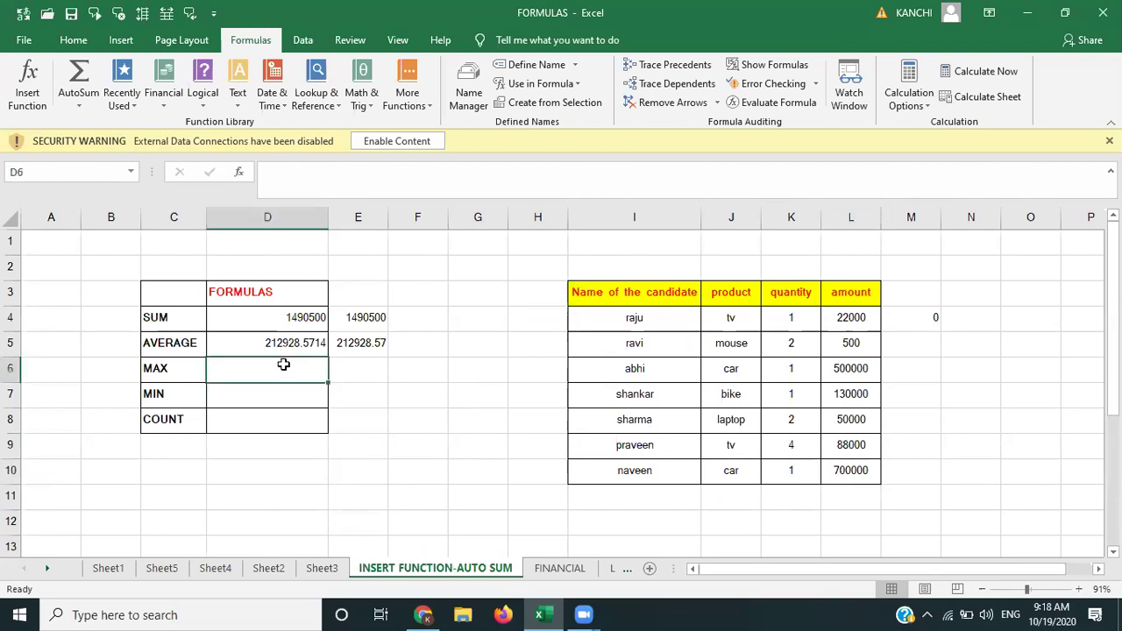
pyautogui.click(35, 91)
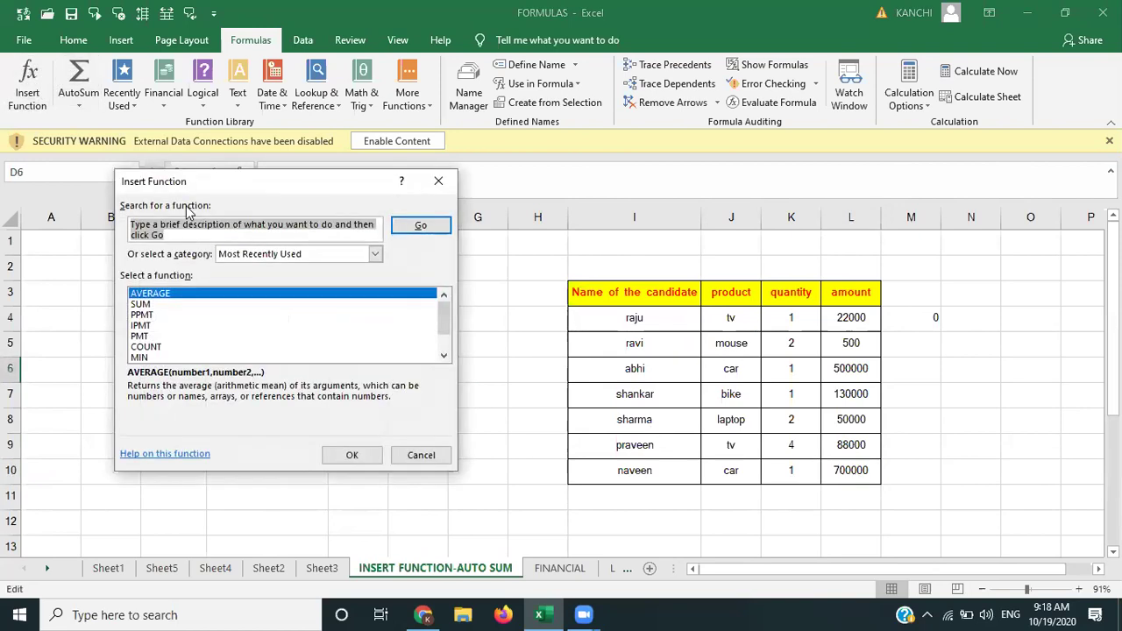
pyautogui.write('max')
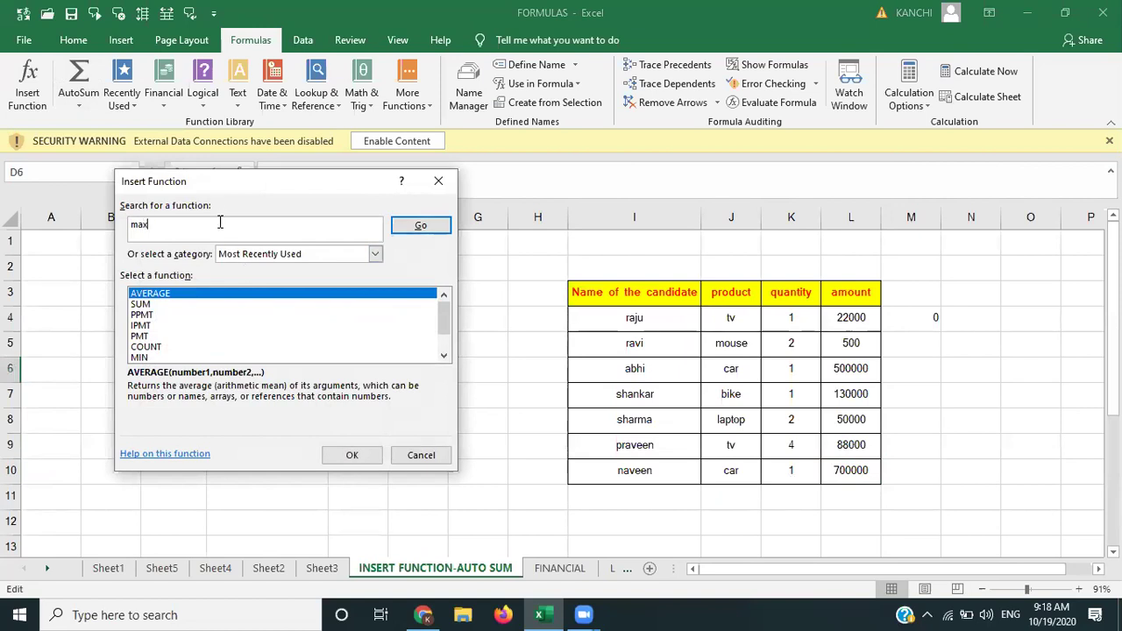
pyautogui.click(401, 226)
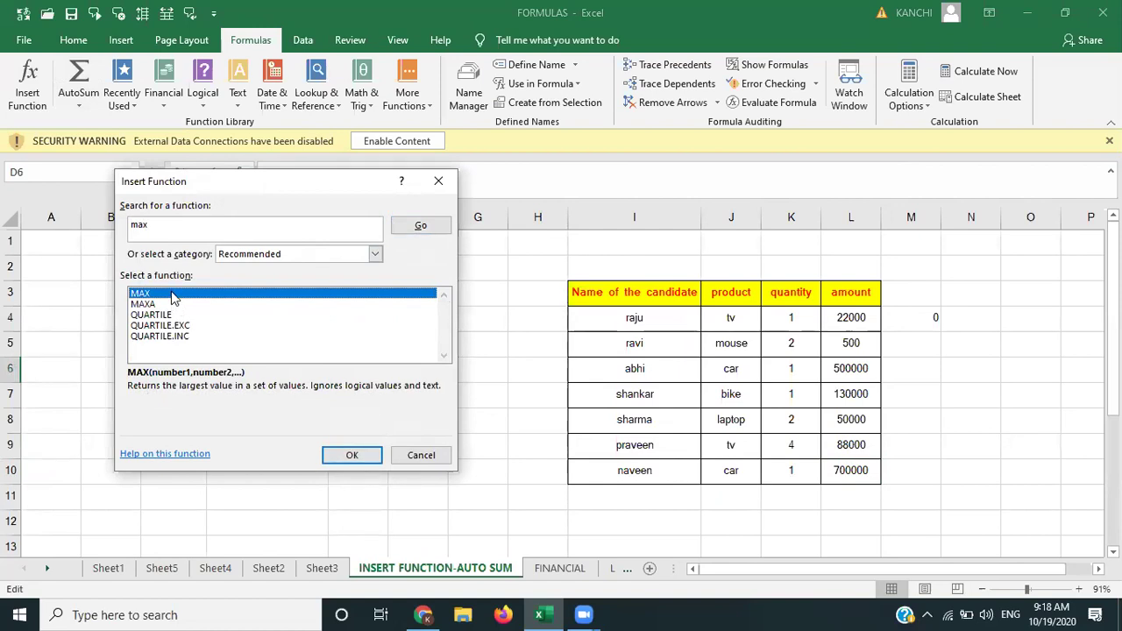
pyautogui.click(353, 456)
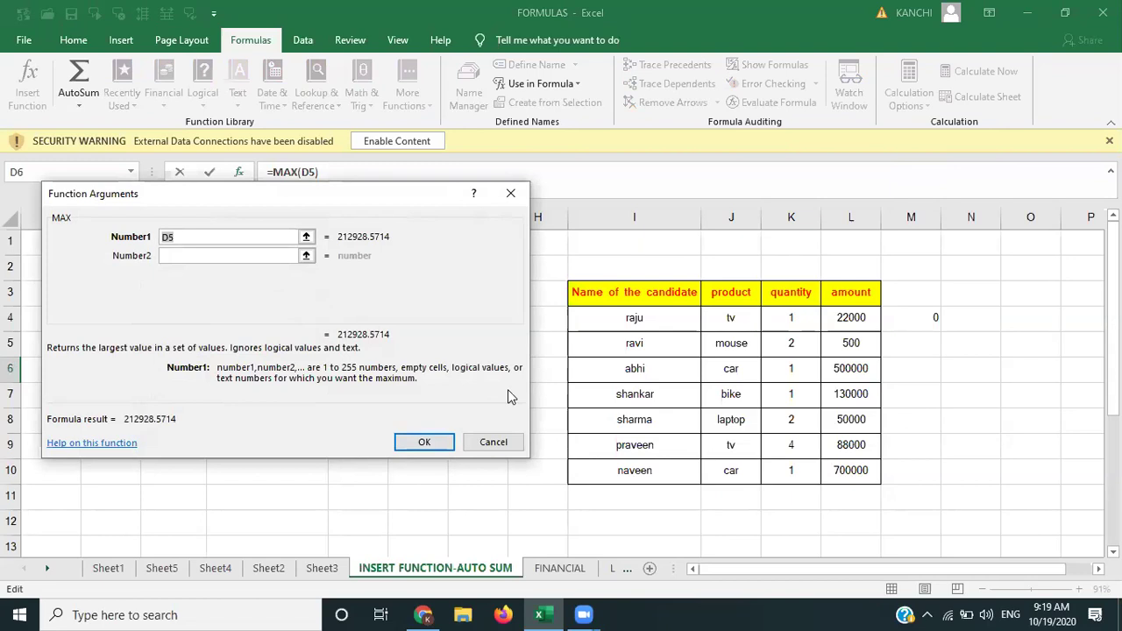
pyautogui.press('BackSpace')
pyautogui.moveTo(844, 317); pyautogui.dragTo(838, 467)
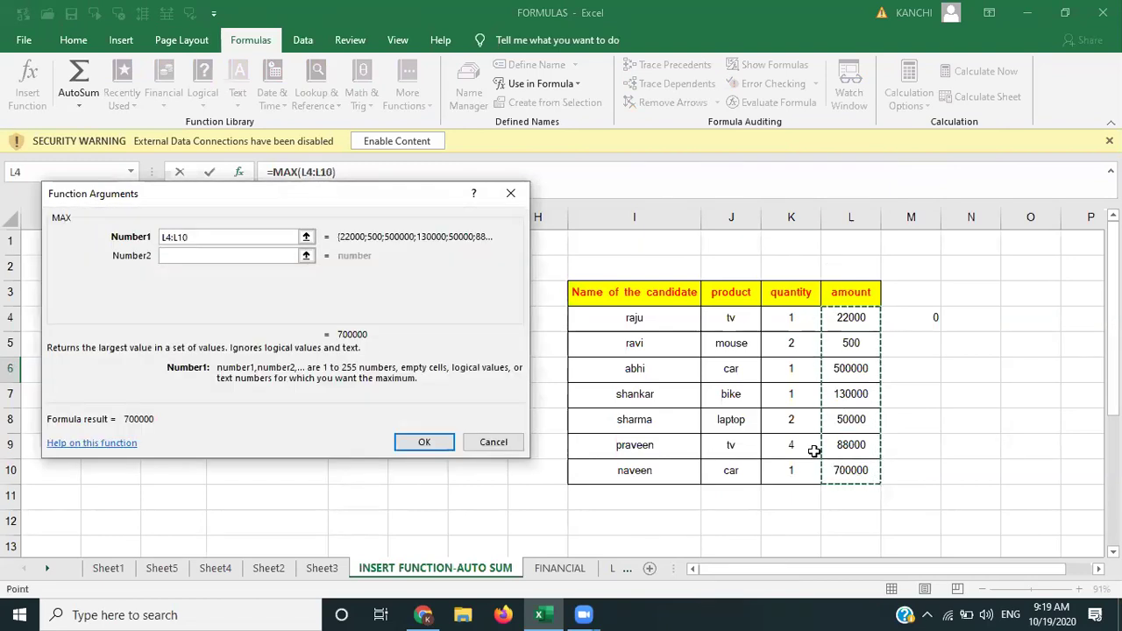
pyautogui.click(435, 443)
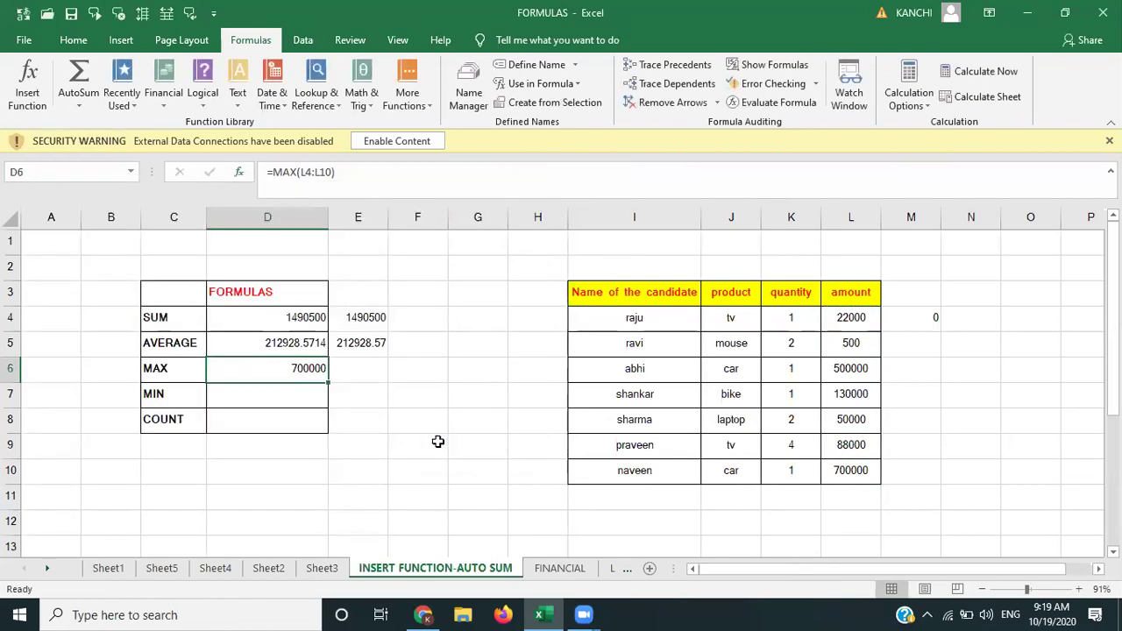
pyautogui.click(364, 363)
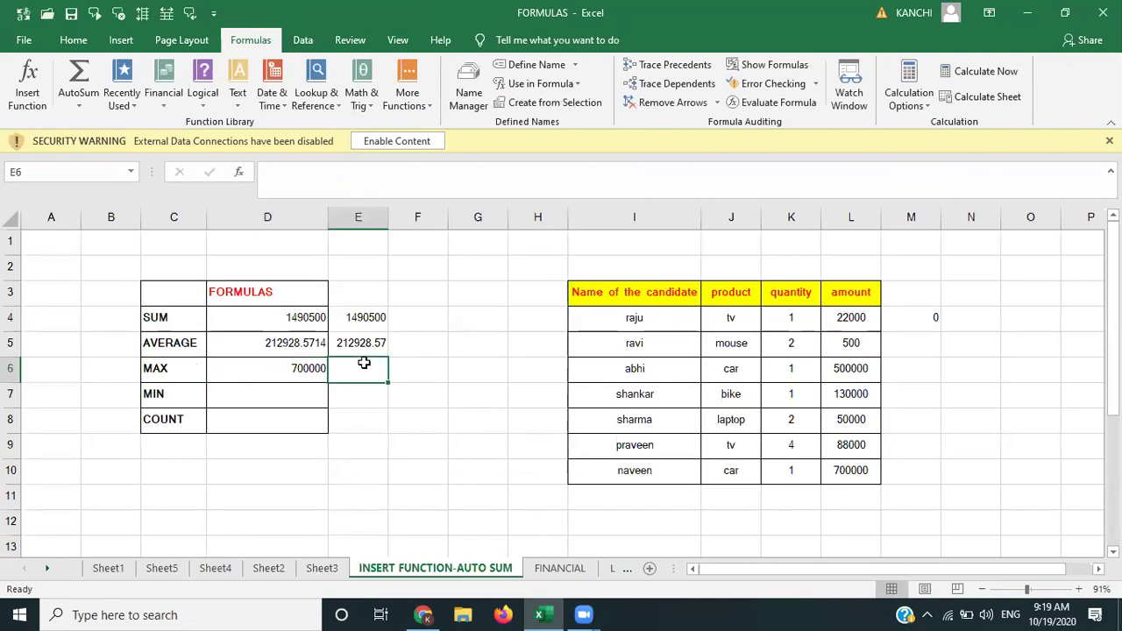
# Step: Type =MAX(L4:L10) in E6 with AutoComplete, showing 700000
pyautogui.write('=')
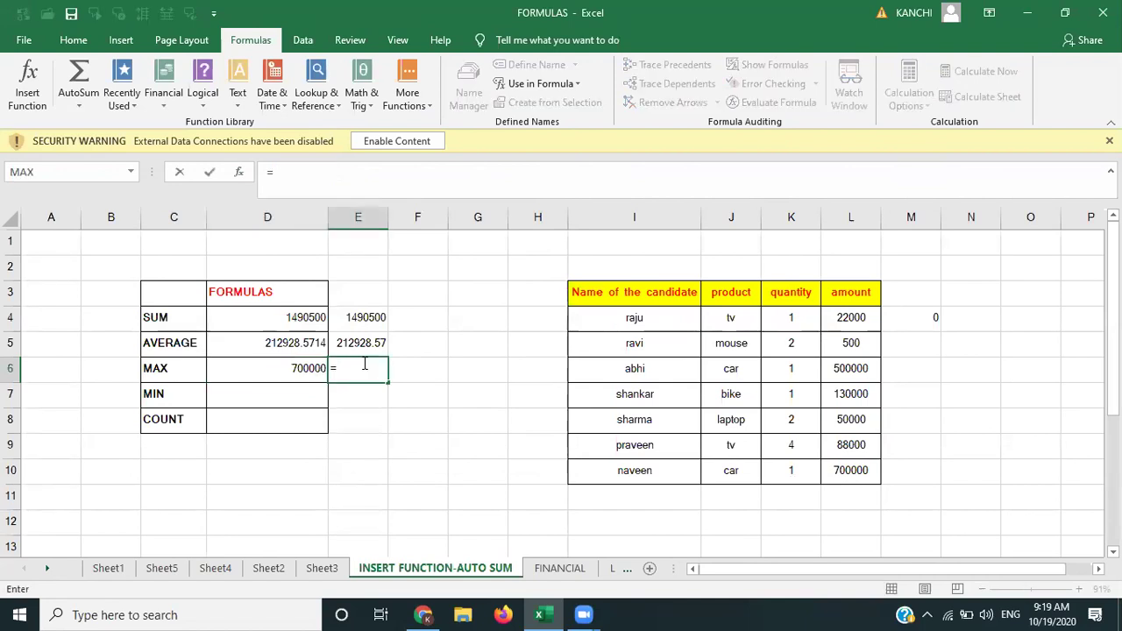
pyautogui.write('max')
pyautogui.press('Tab')
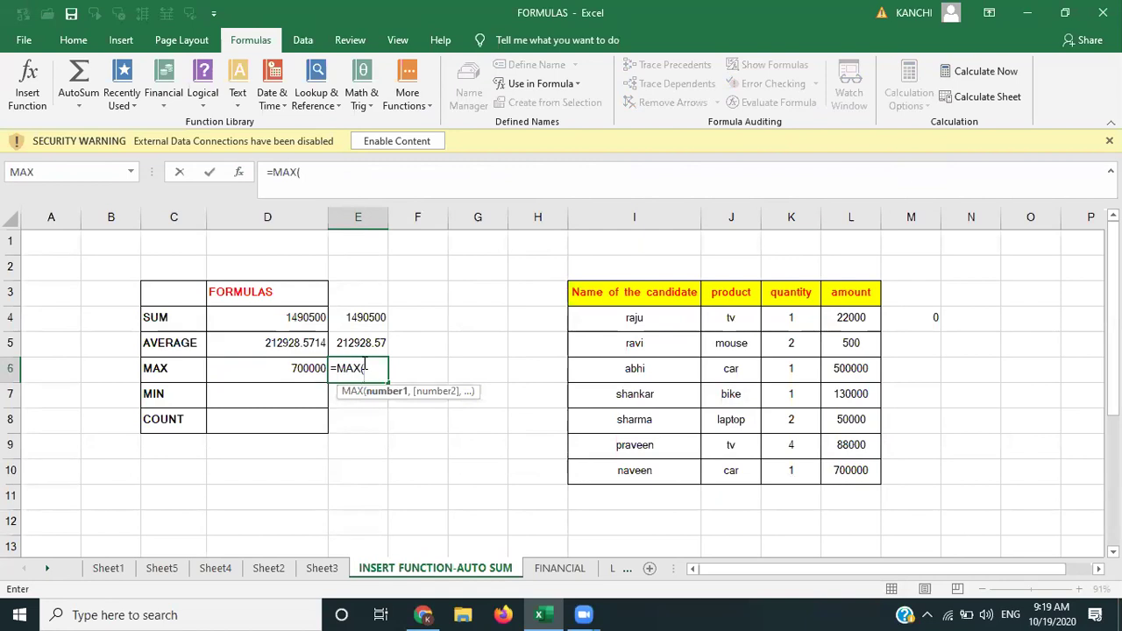
pyautogui.moveTo(839, 319); pyautogui.dragTo(850, 470)
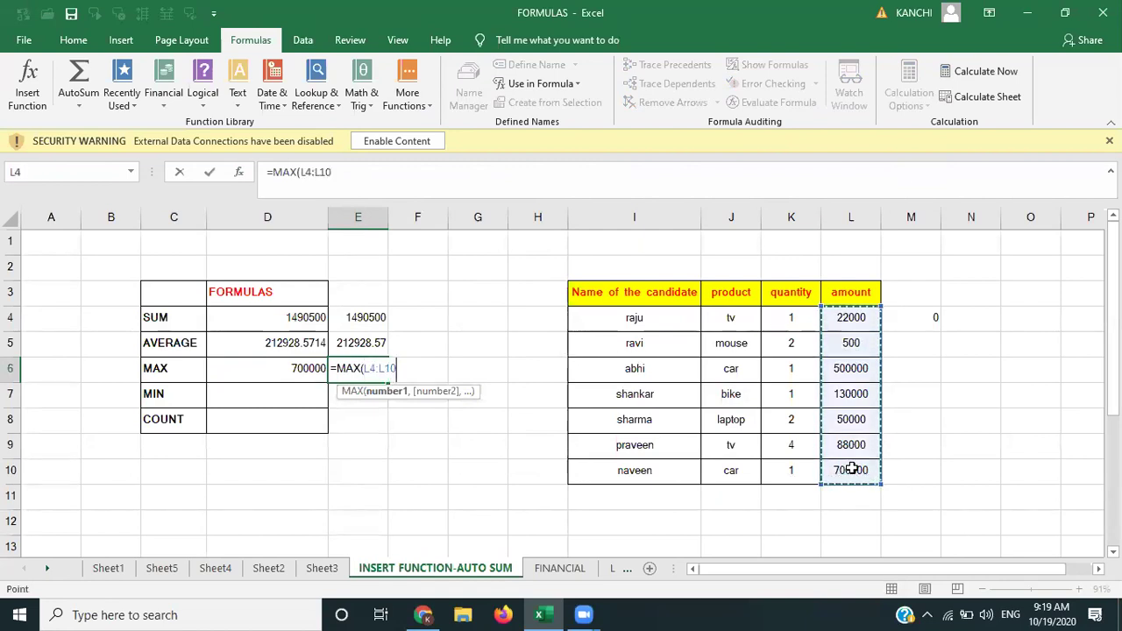
pyautogui.write(')')
pyautogui.press('Return')
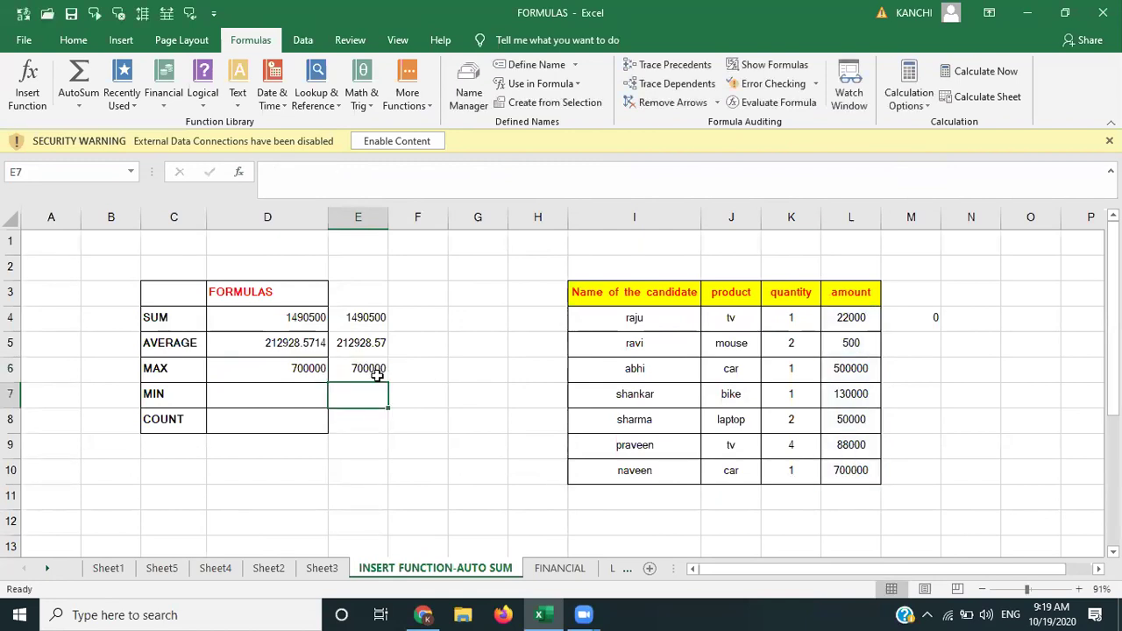
pyautogui.click(291, 396)
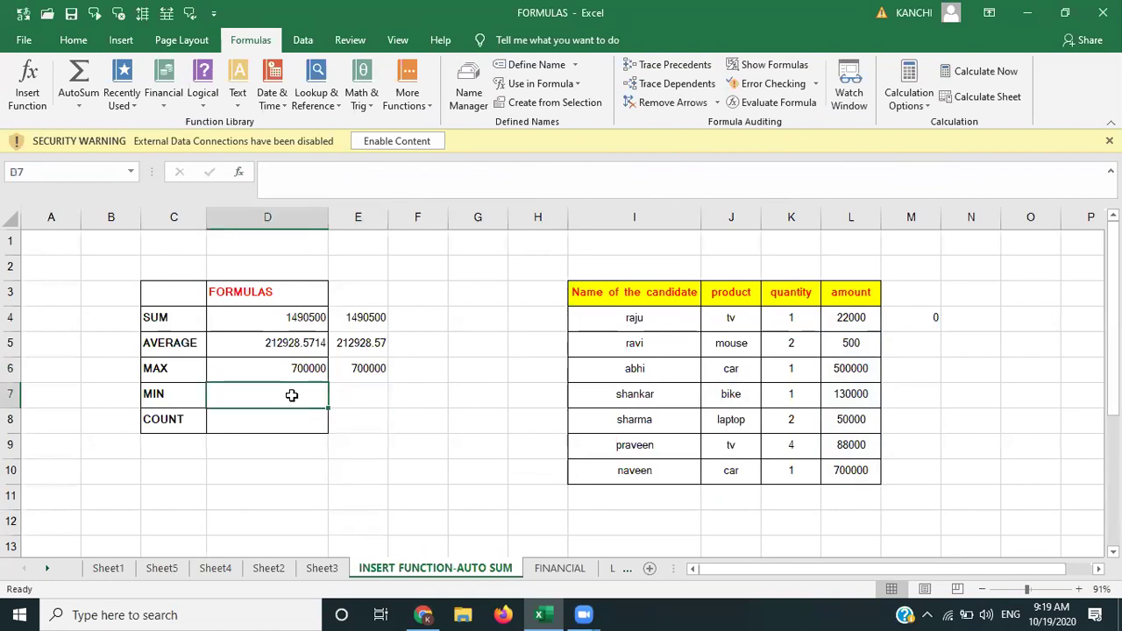
# Step: Insert =MIN(L4:L10) in D7 through Insert Function so it shows 500
pyautogui.click(27, 83)
pyautogui.write('min')
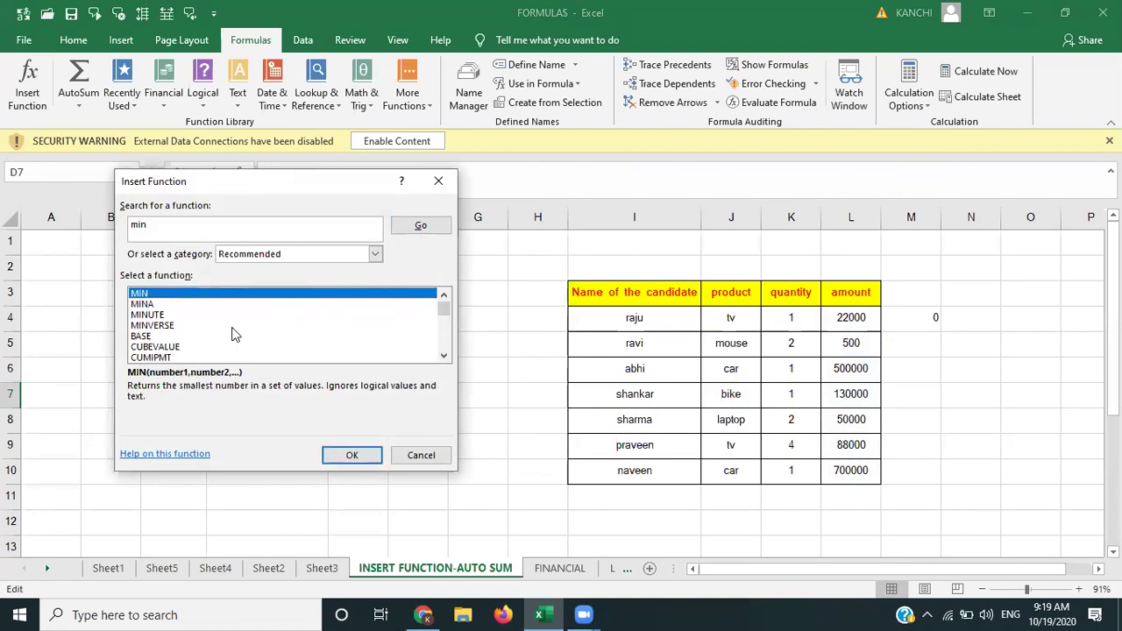
pyautogui.click(350, 455)
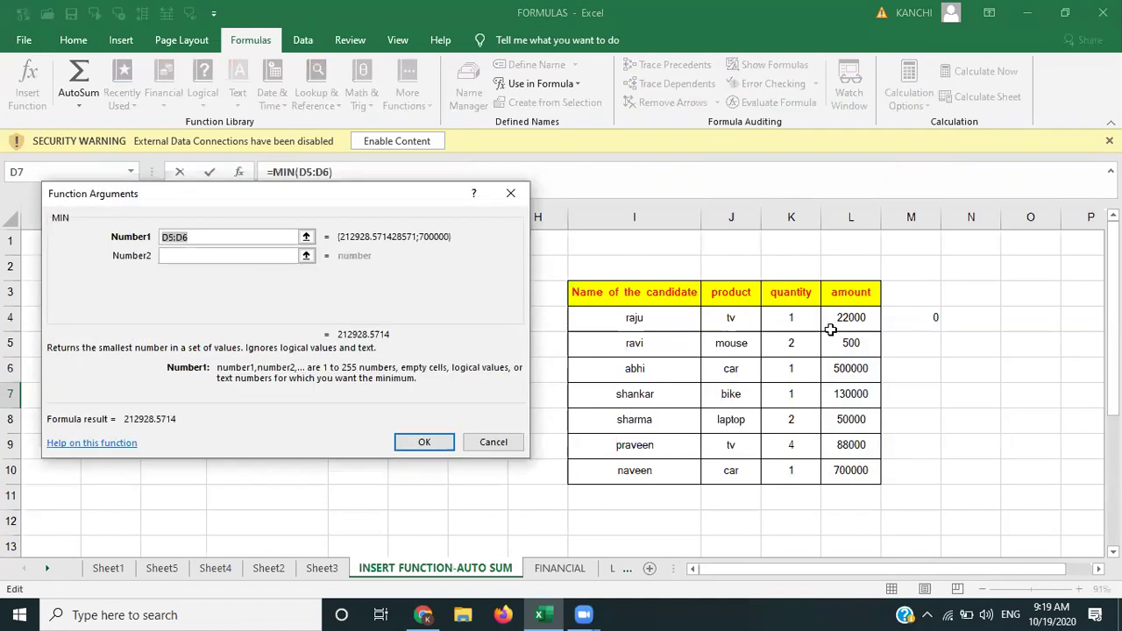
pyautogui.press('BackSpace')
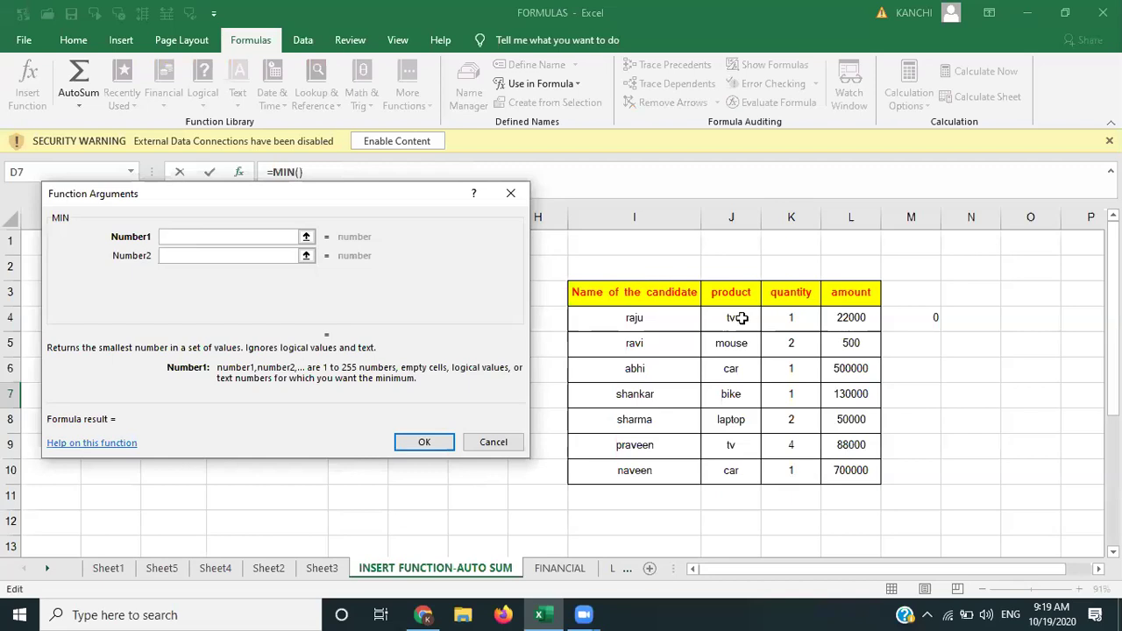
pyautogui.moveTo(855, 320); pyautogui.dragTo(850, 462)
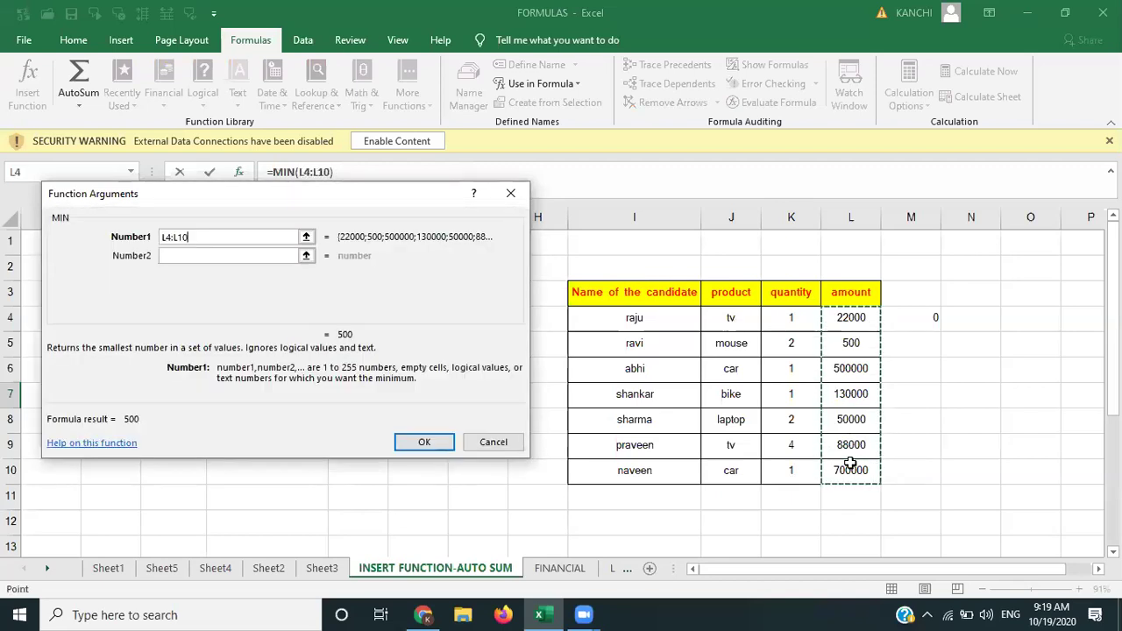
pyautogui.press('Return')
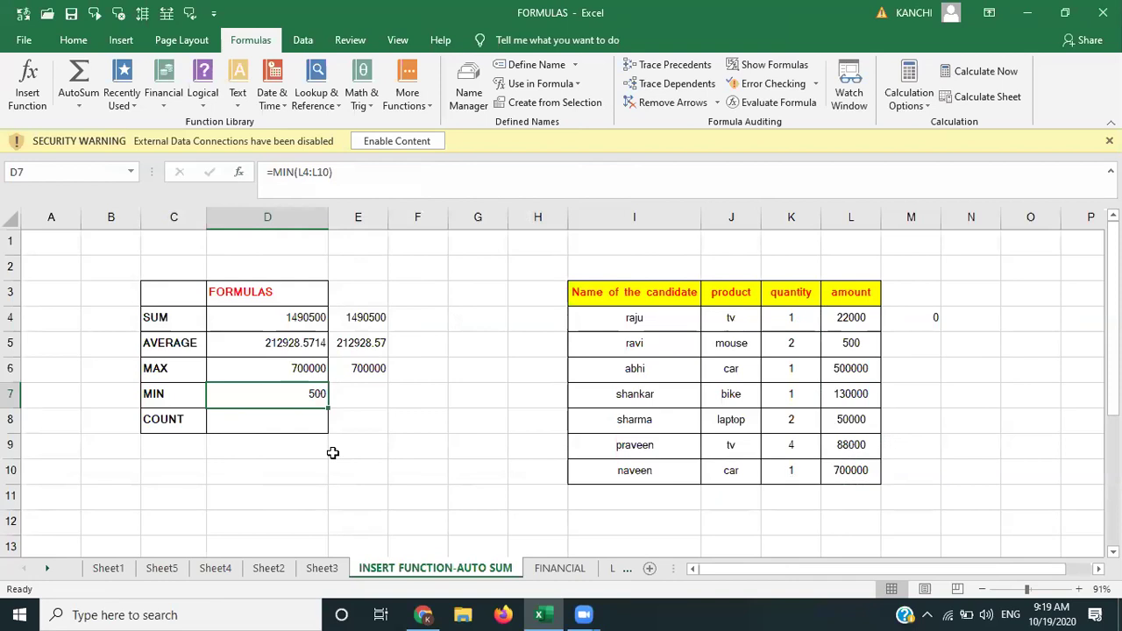
pyautogui.click(356, 398)
# Step: Type =MIN(L4:L10) into E7 so it also shows 500
pyautogui.write('=min')
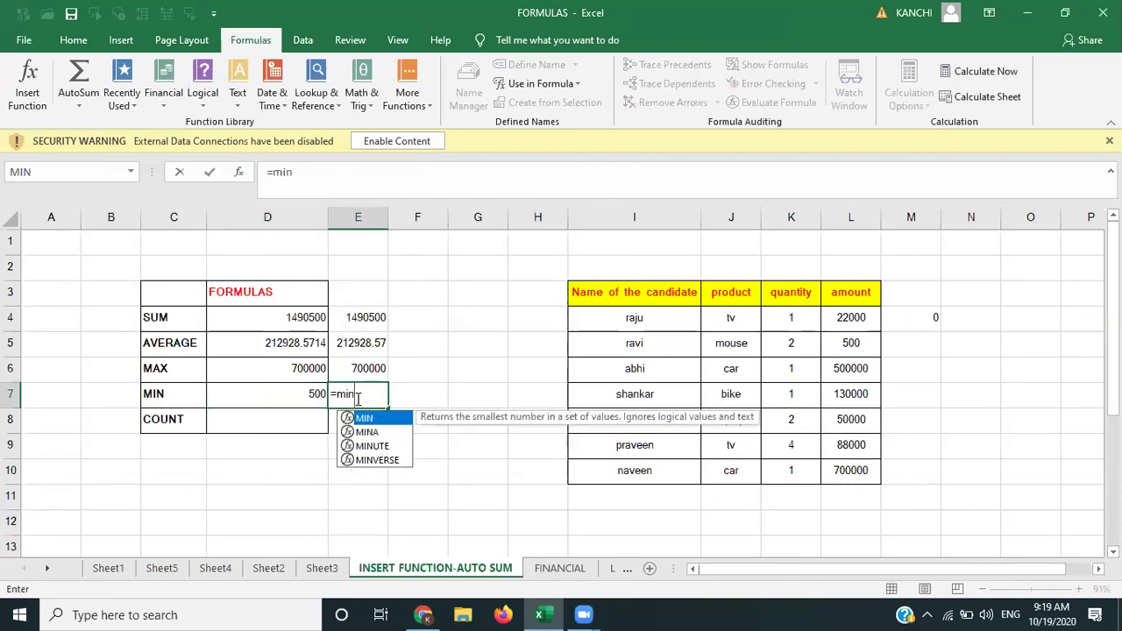
pyautogui.press('Tab')
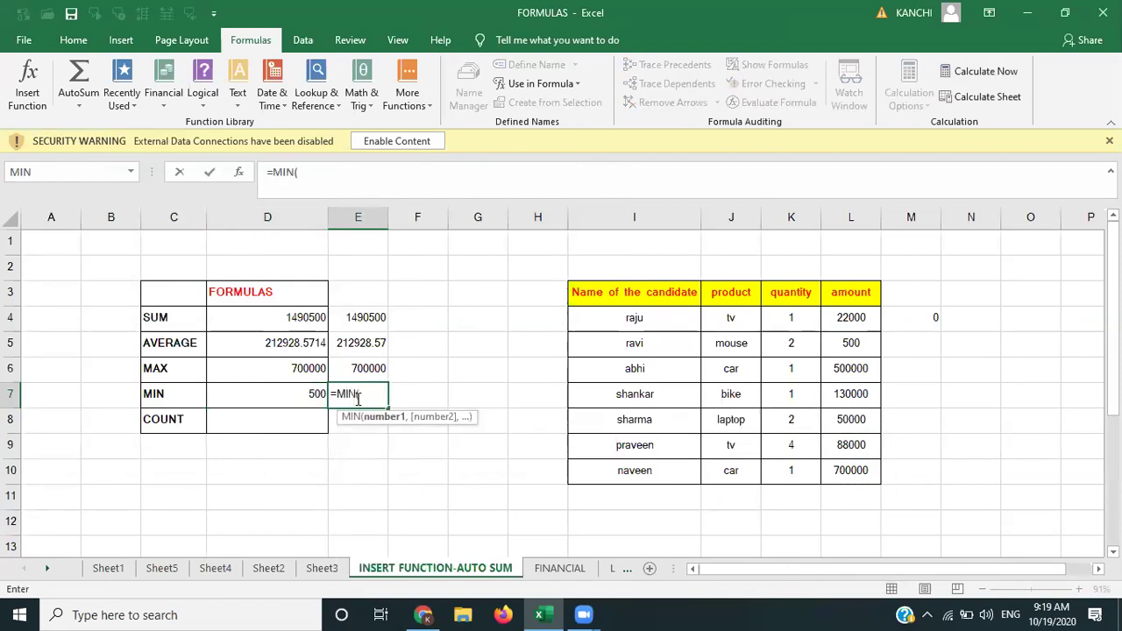
pyautogui.click(835, 324)
pyautogui.moveTo(837, 335); pyautogui.dragTo(839, 470)
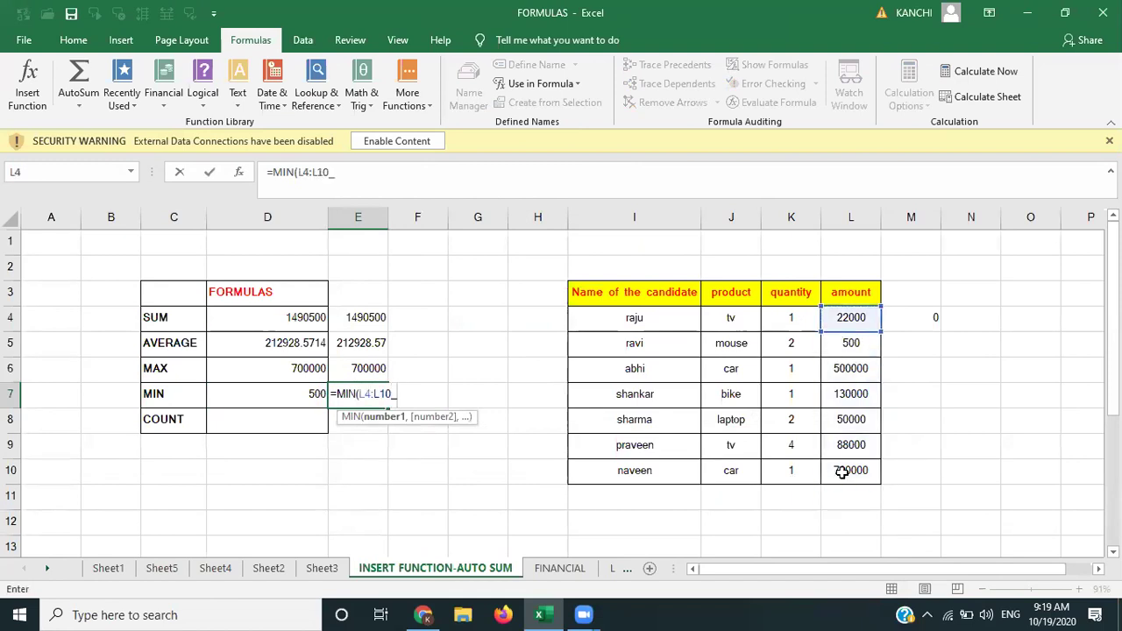
pyautogui.press('Return')
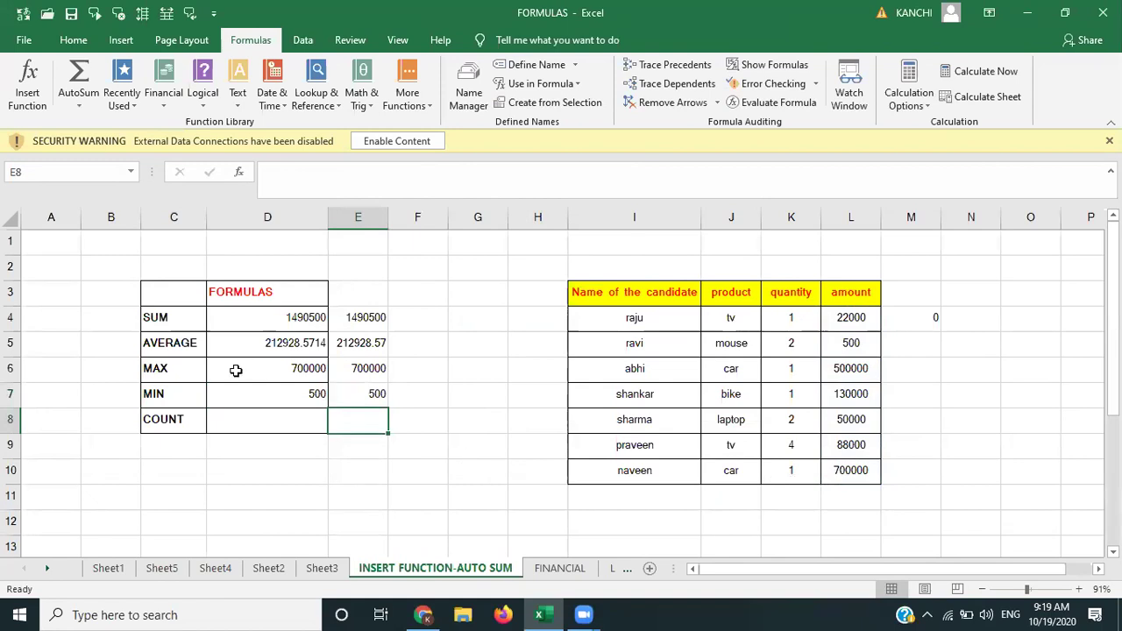
pyautogui.click(262, 430)
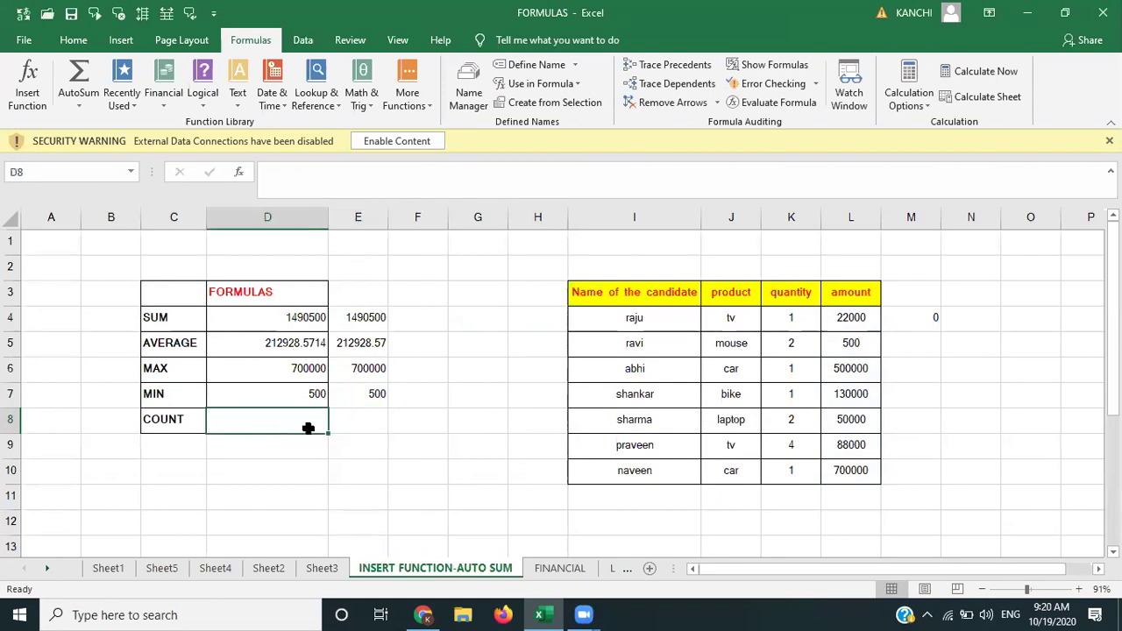
pyautogui.click(863, 317)
pyautogui.click(854, 342)
pyautogui.click(856, 364)
pyautogui.click(851, 396)
pyautogui.click(850, 423)
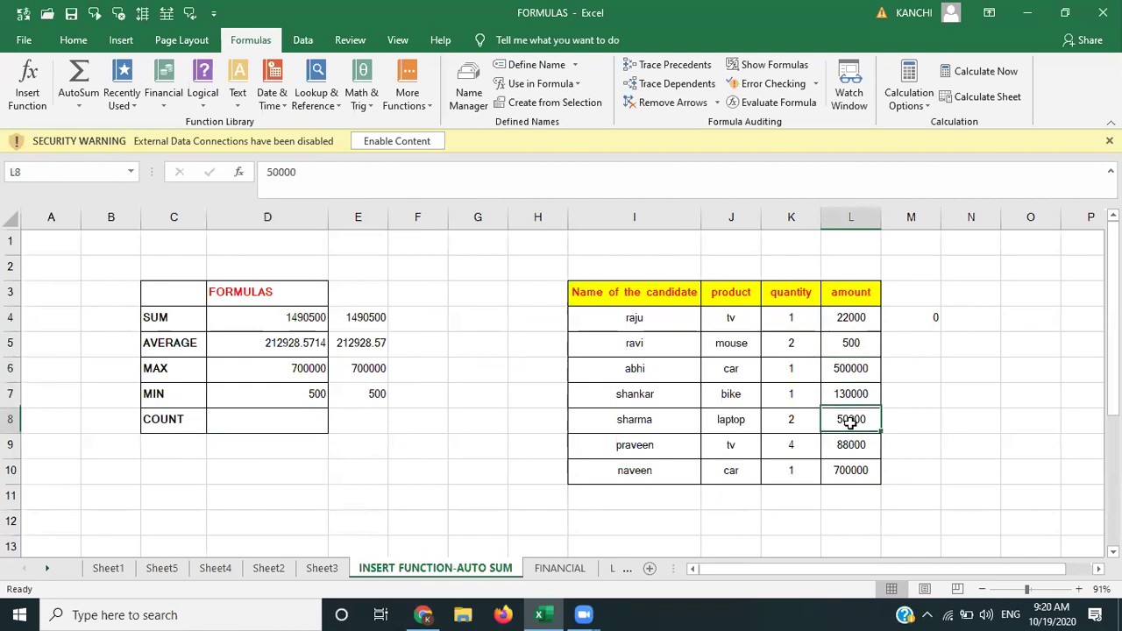
pyautogui.moveTo(849, 447); pyautogui.dragTo(851, 476)
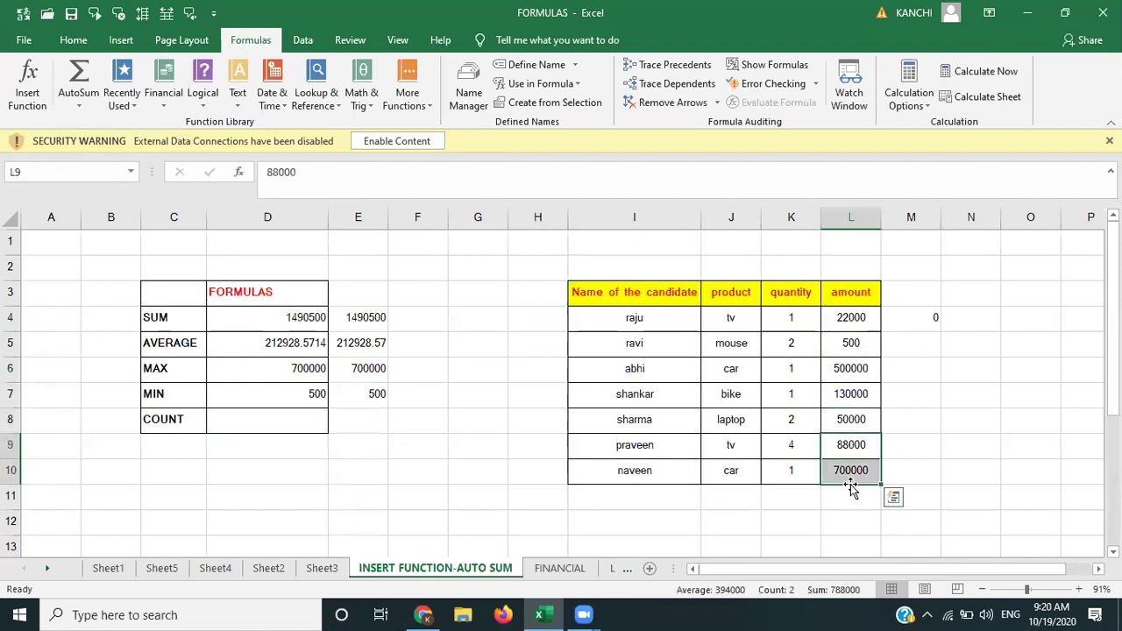
pyautogui.click(771, 514)
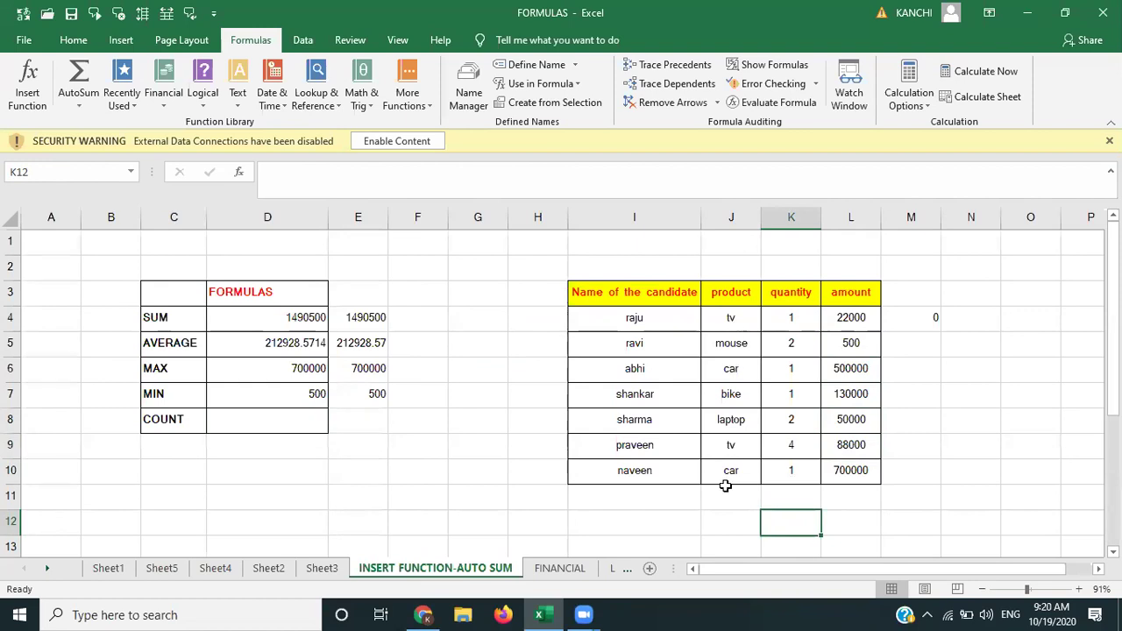
pyautogui.click(728, 321)
pyautogui.click(728, 340)
pyautogui.moveTo(734, 368); pyautogui.dragTo(726, 470)
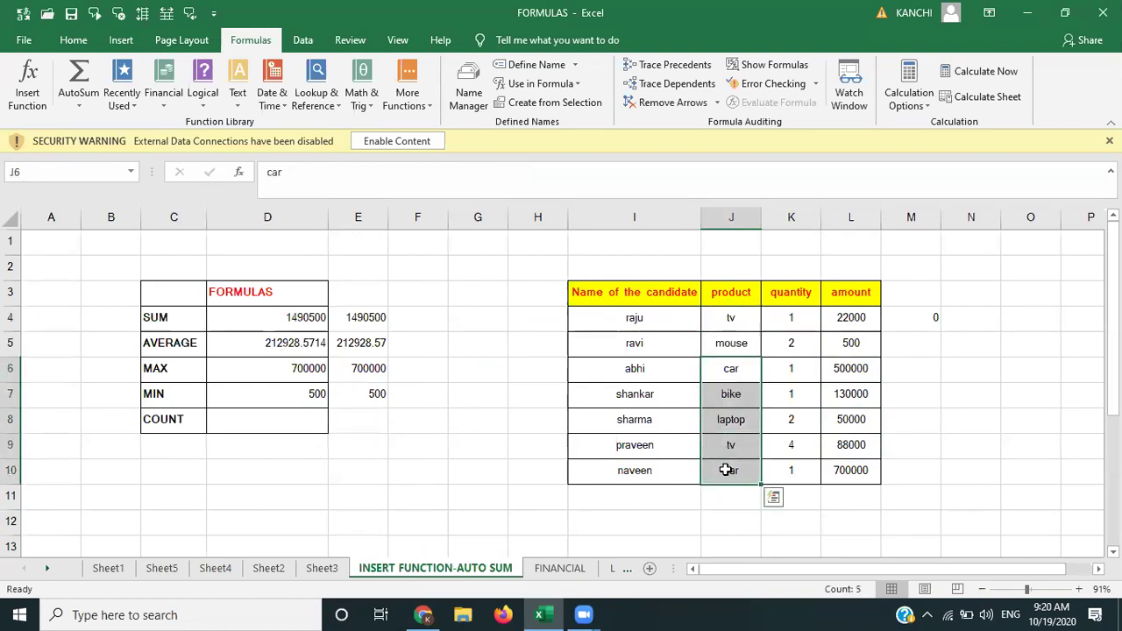
pyautogui.click(804, 355)
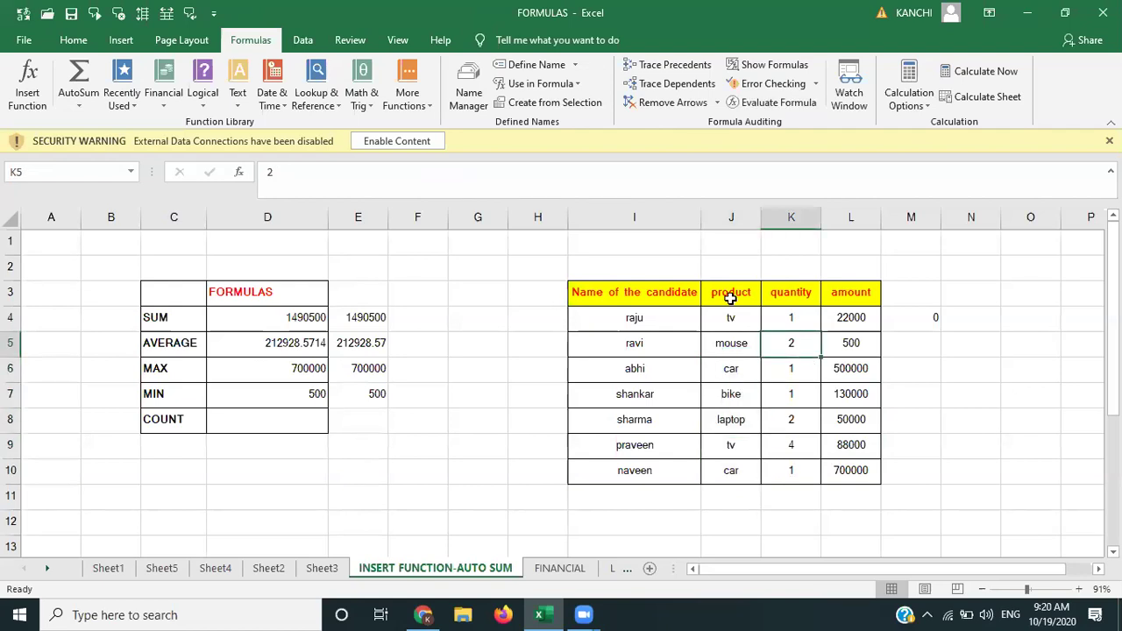
pyautogui.click(298, 420)
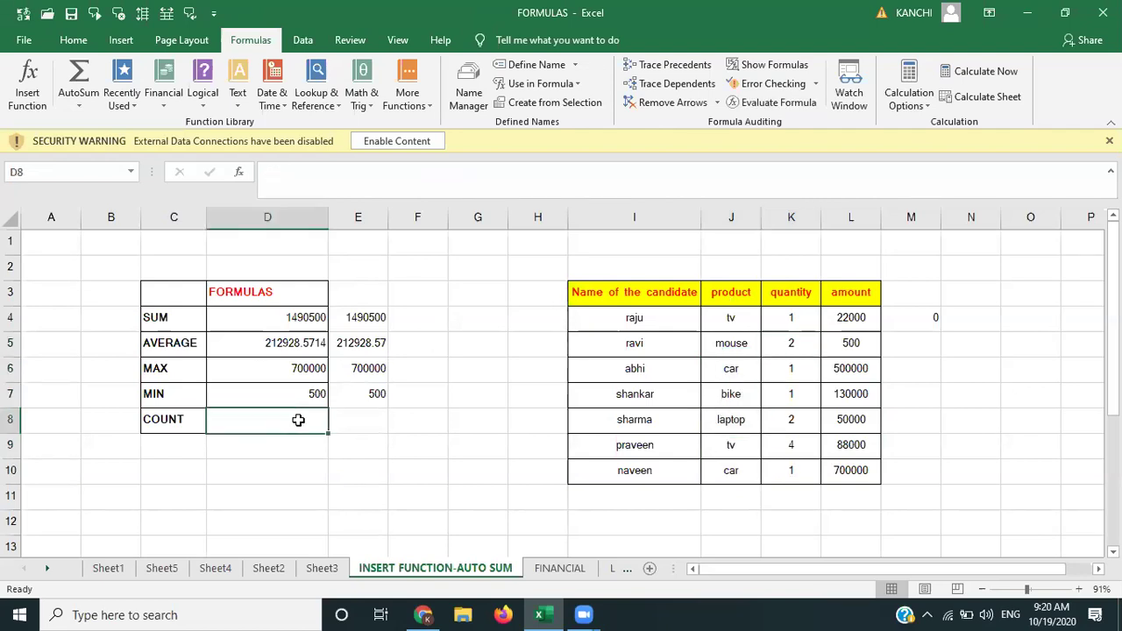
pyautogui.click(31, 83)
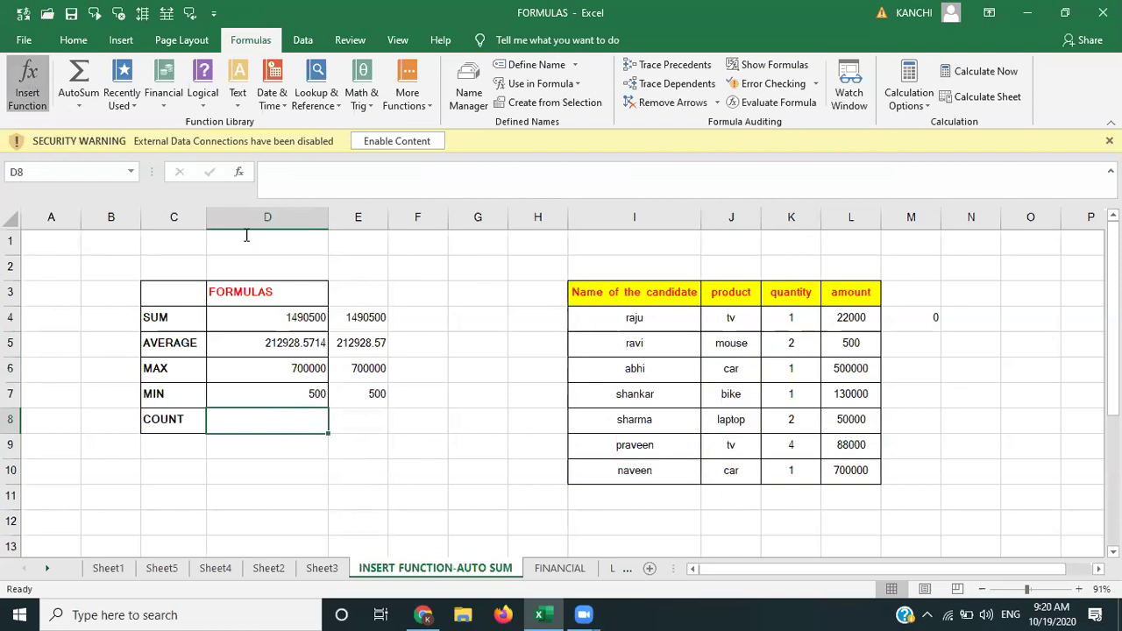
# Step: Insert =COUNT(L4:L10) in D8 through Insert Function, giving 7
pyautogui.write('count')
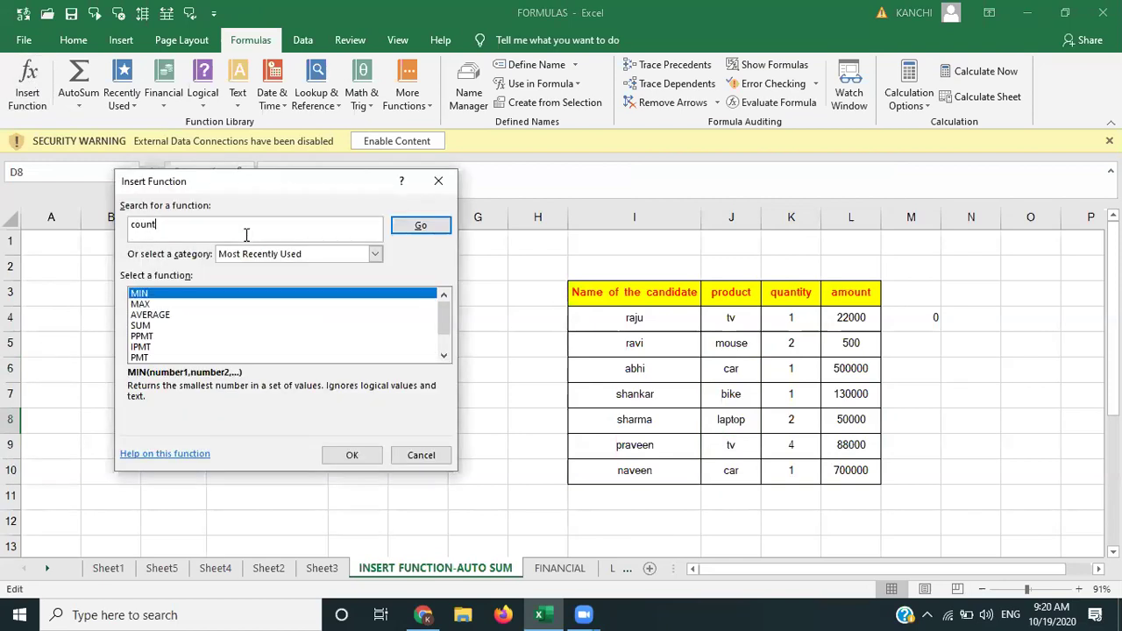
pyautogui.press('Return')
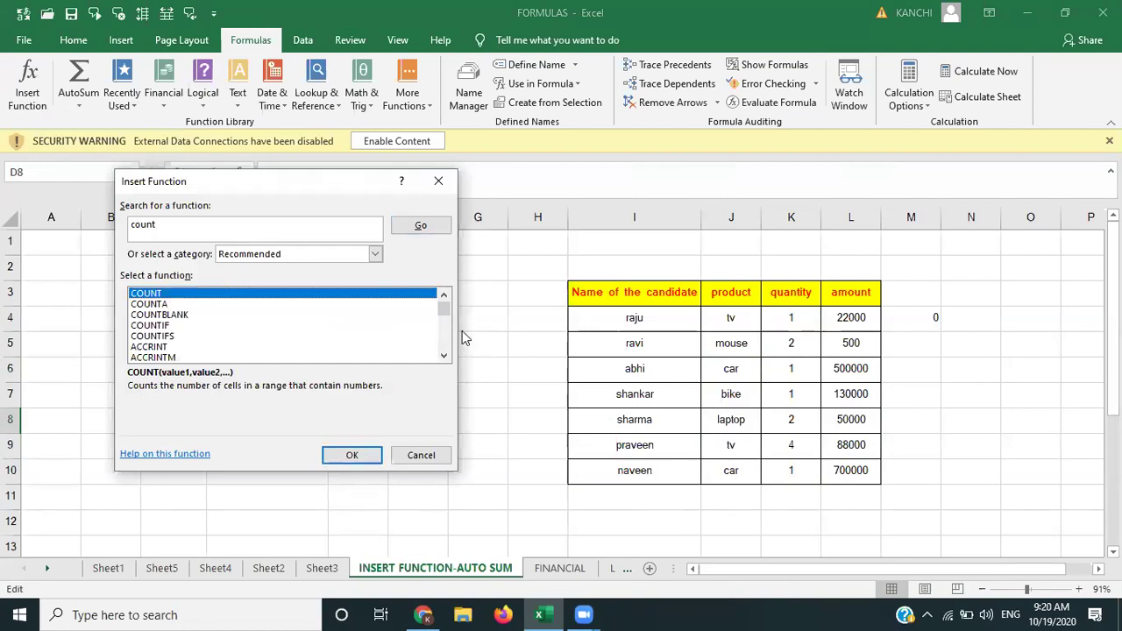
pyautogui.press('Return')
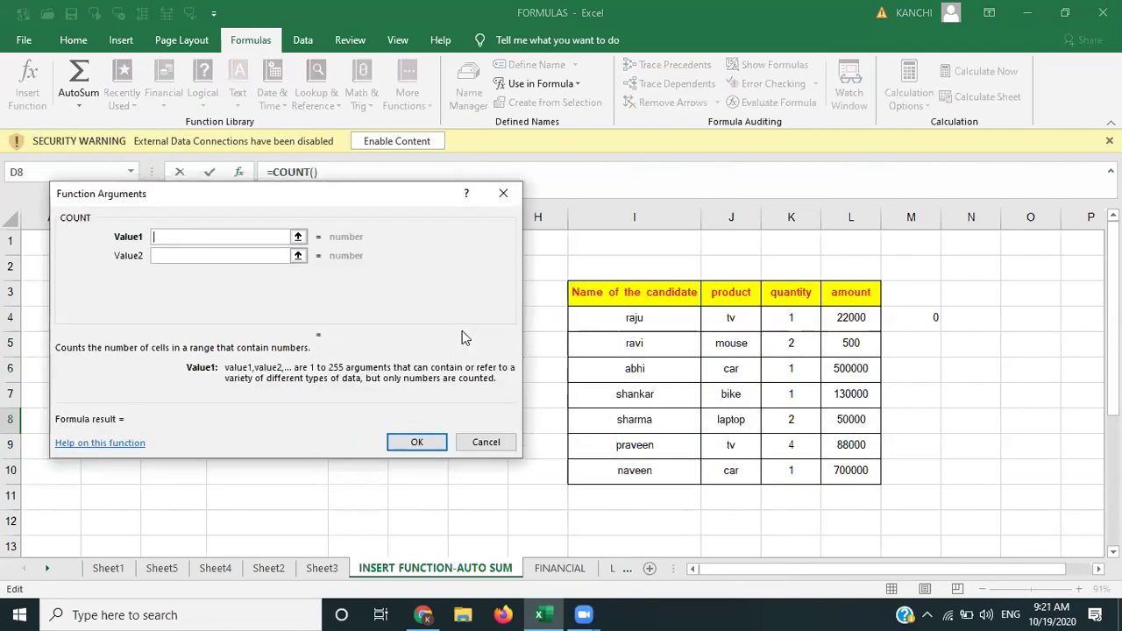
pyautogui.click(864, 332)
pyautogui.moveTo(864, 332); pyautogui.dragTo(846, 480)
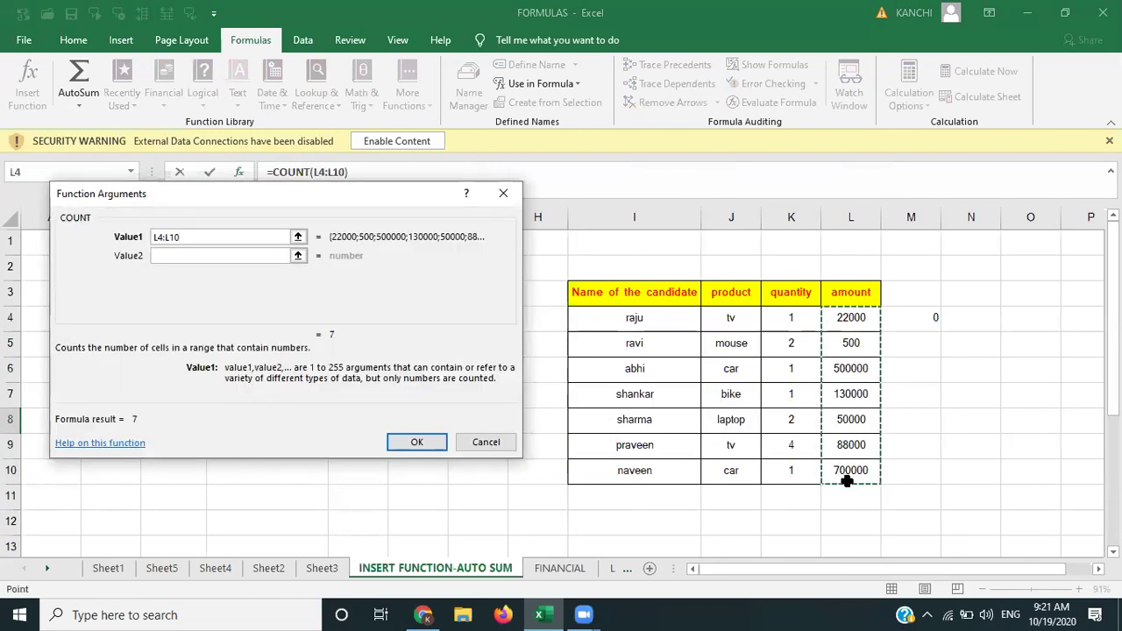
pyautogui.press('Return')
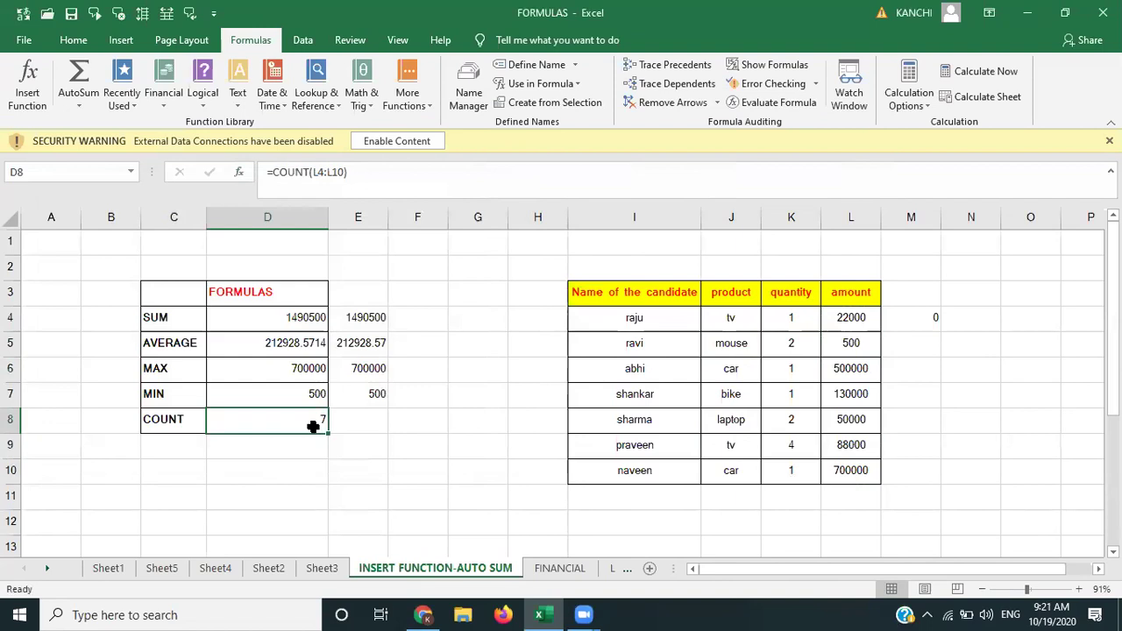
pyautogui.click(354, 420)
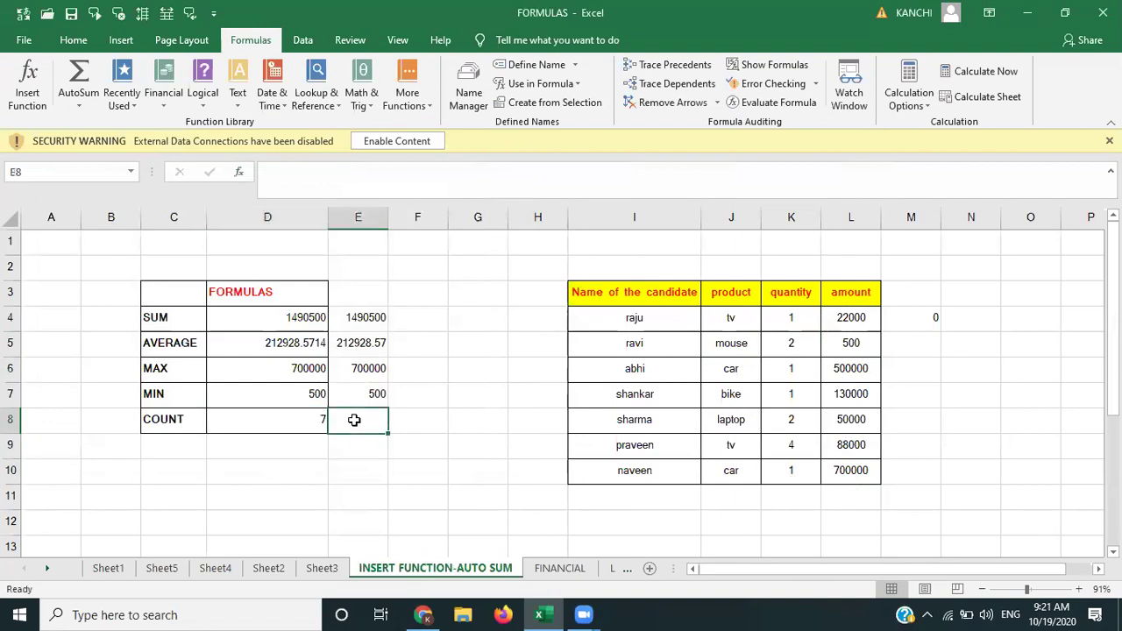
# Step: Type =COUNT(L4:L10) into E8 so it shows 7
pyautogui.click(298, 419)
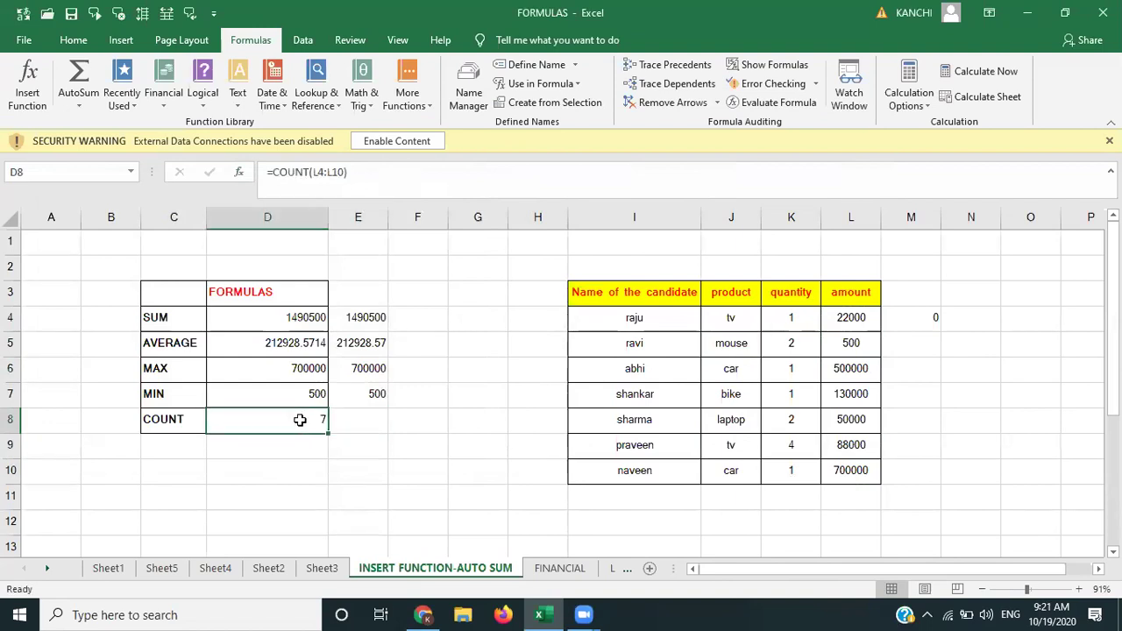
pyautogui.click(352, 422)
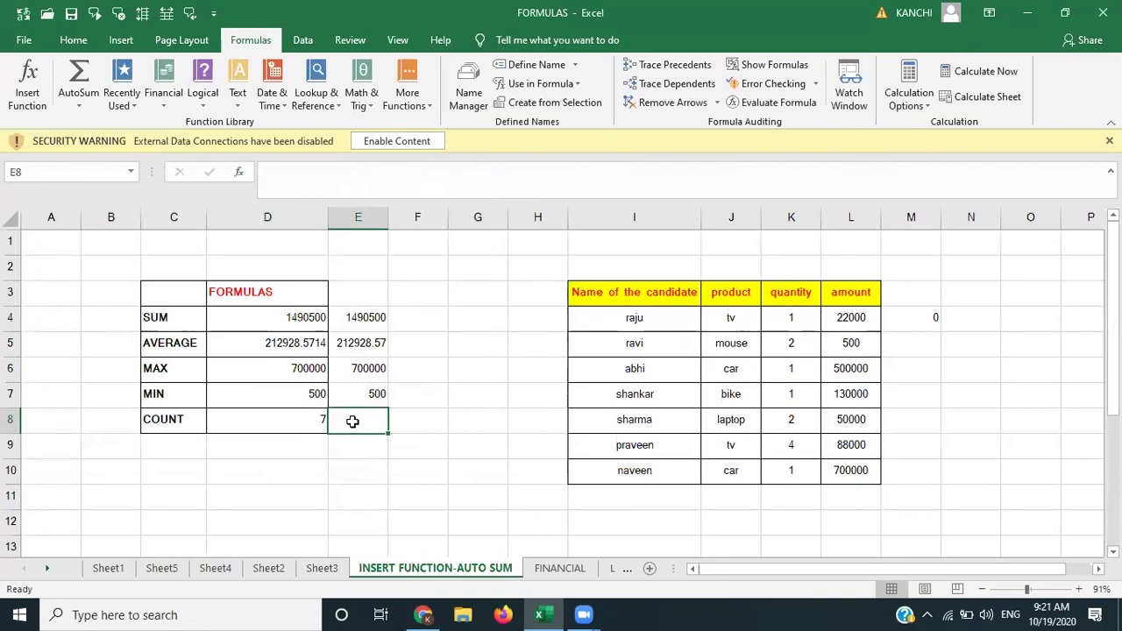
pyautogui.write('=')
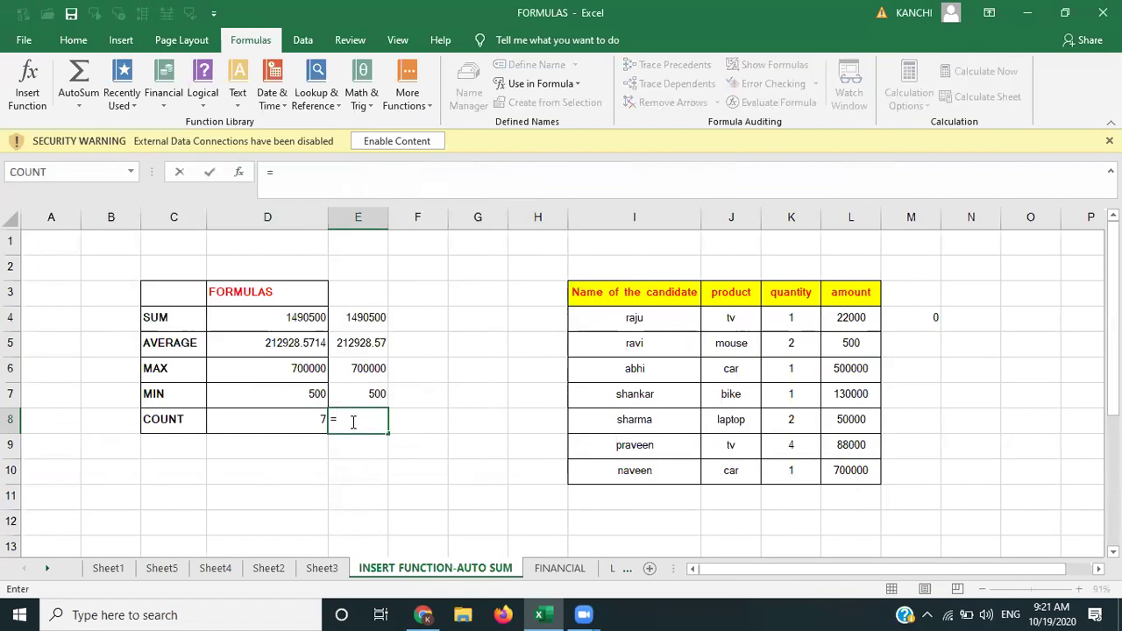
pyautogui.write('count')
pyautogui.press('Tab')
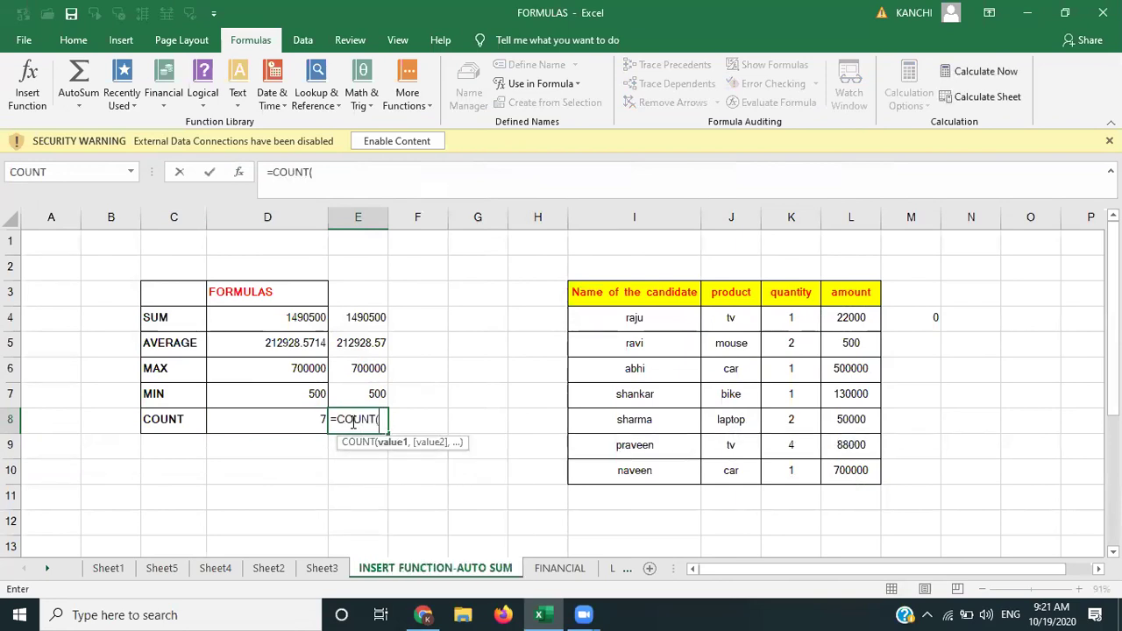
pyautogui.moveTo(851, 315); pyautogui.dragTo(859, 470)
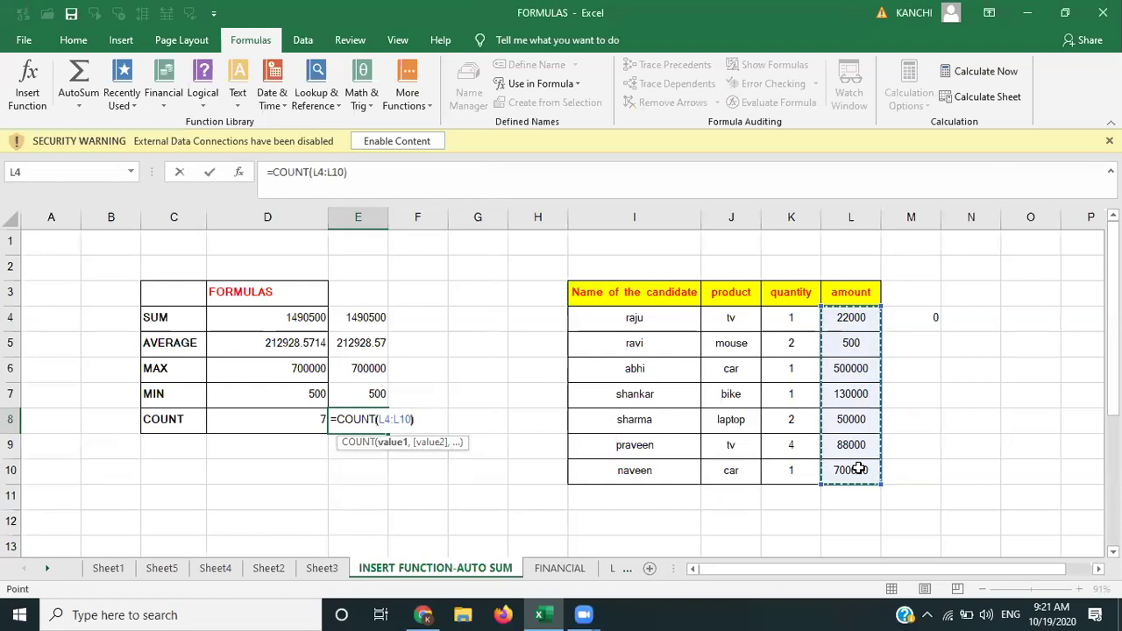
pyautogui.write(')')
pyautogui.press('Return')
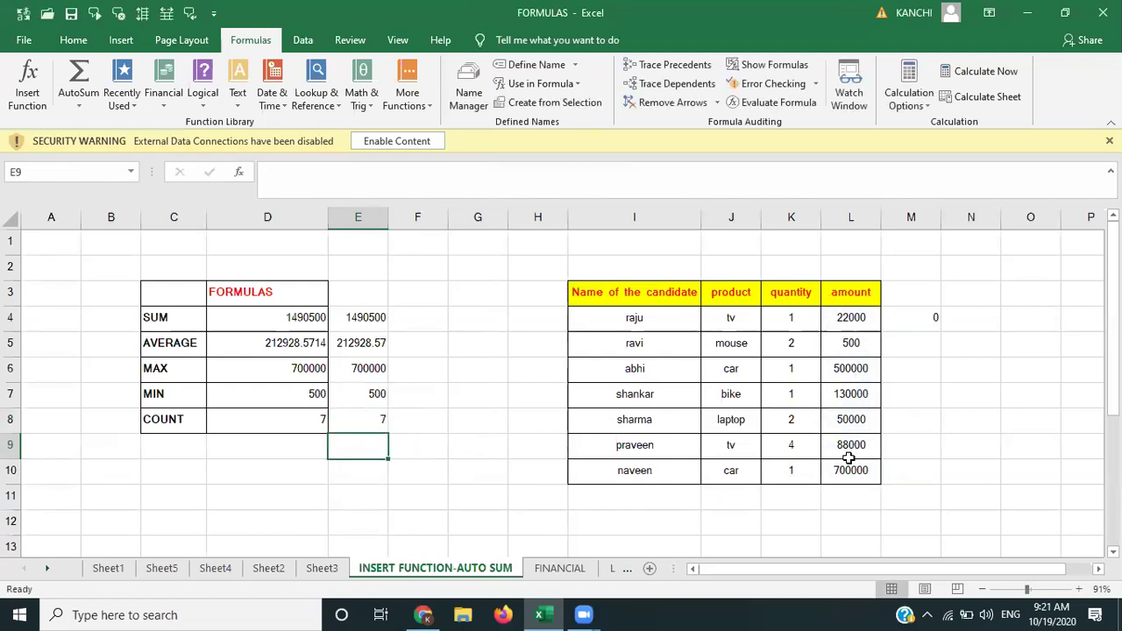
# Step: Try =COUNT(J4:J10) in D9, which gives 0, then clear D9 and dismiss the security warning
pyautogui.click(296, 454)
pyautogui.write('=')
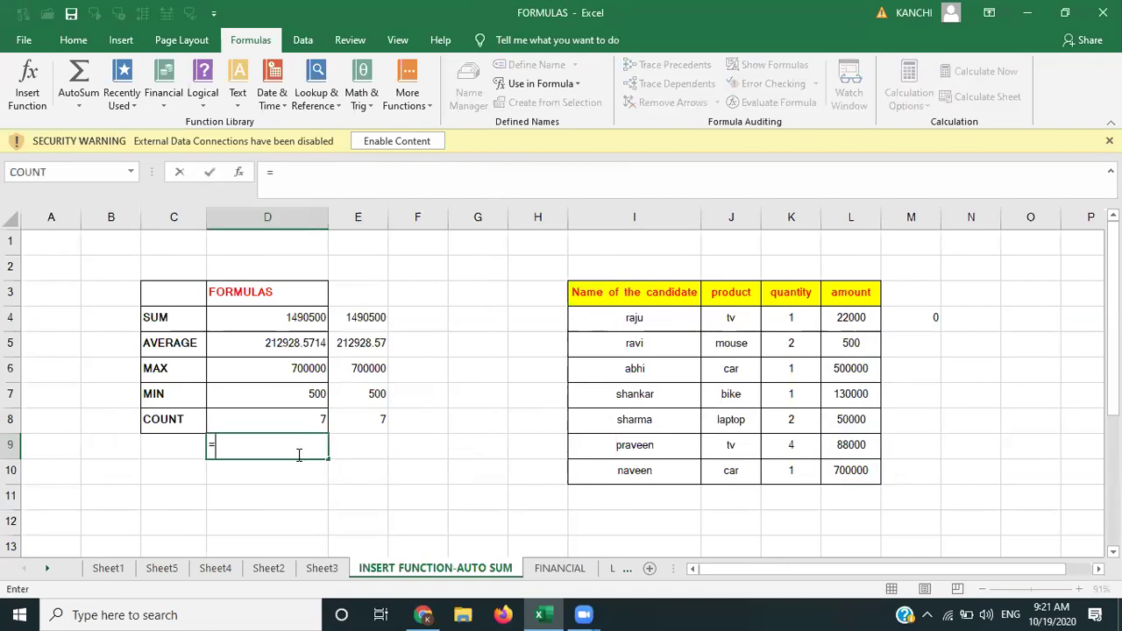
pyautogui.write('coun')
pyautogui.press('Tab')
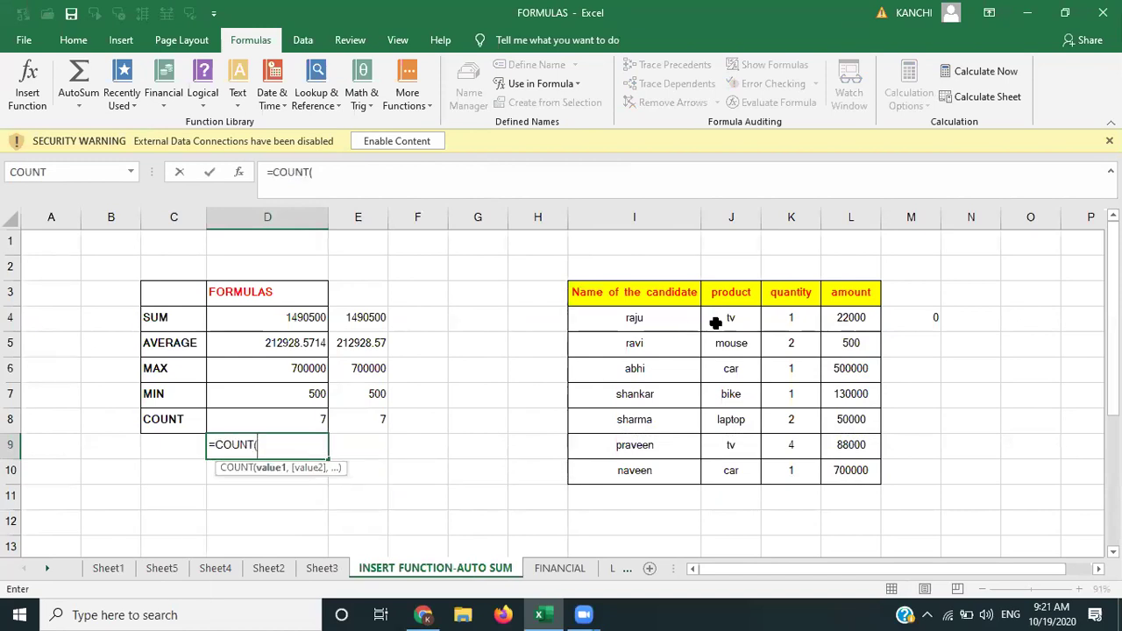
pyautogui.moveTo(716, 322); pyautogui.dragTo(728, 471)
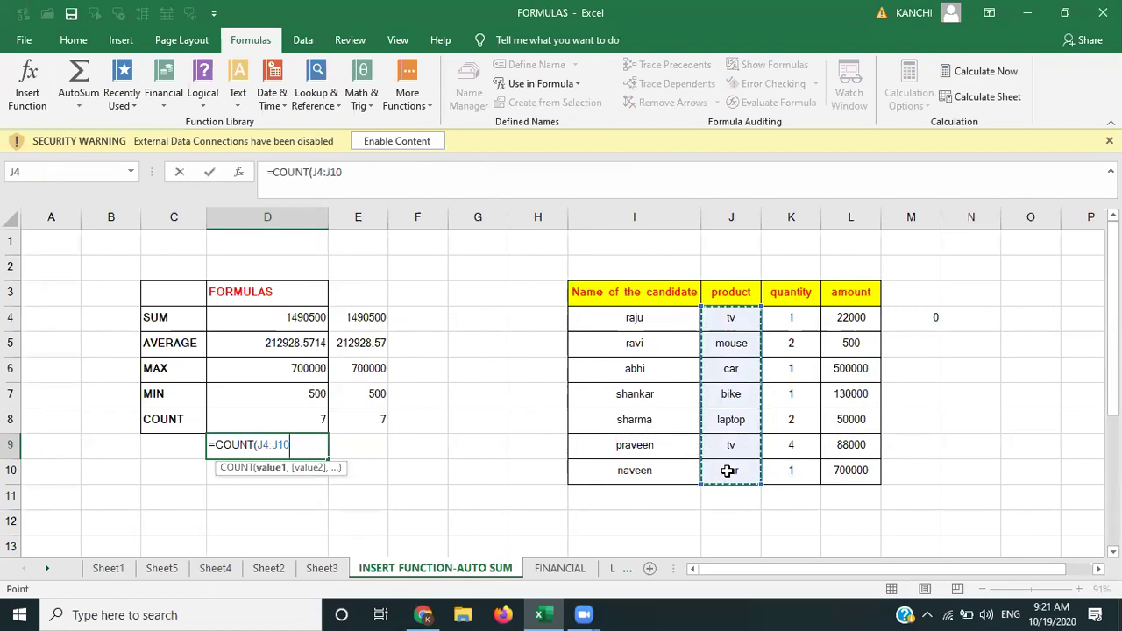
pyautogui.write(')')
pyautogui.press('Return')
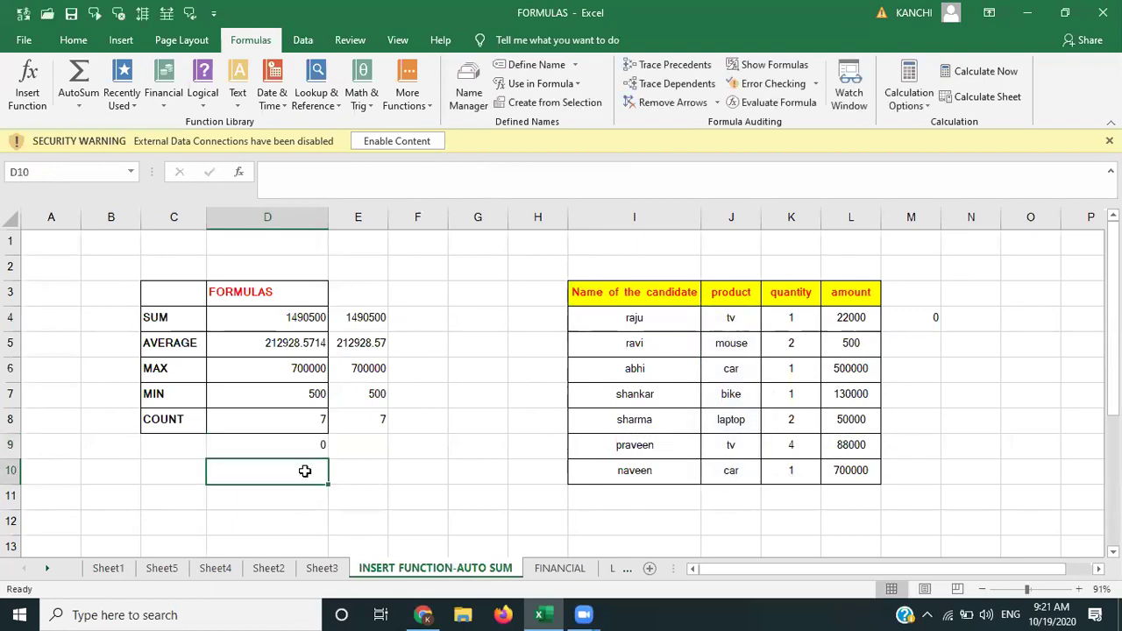
pyautogui.click(306, 445)
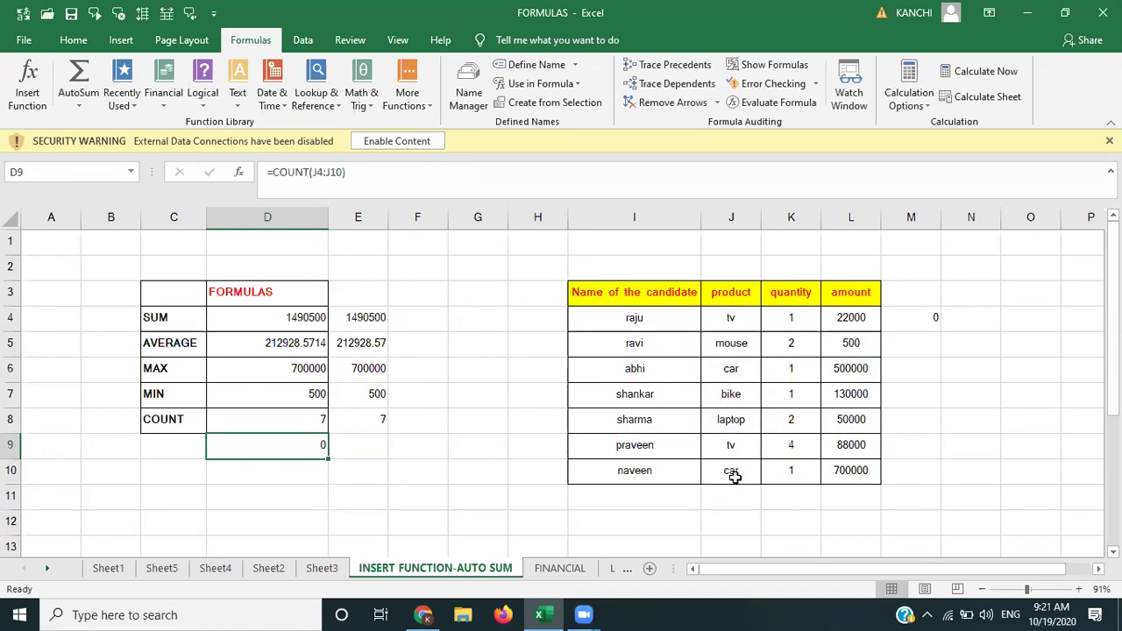
pyautogui.press('Delete')
pyautogui.click(319, 463)
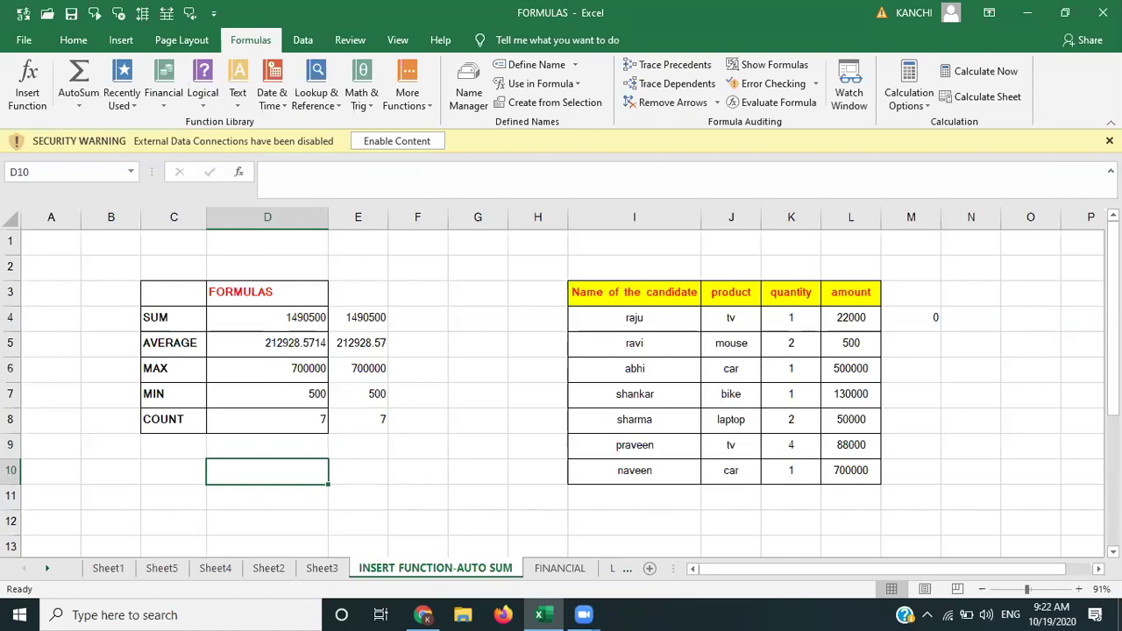
pyautogui.click(1109, 141)
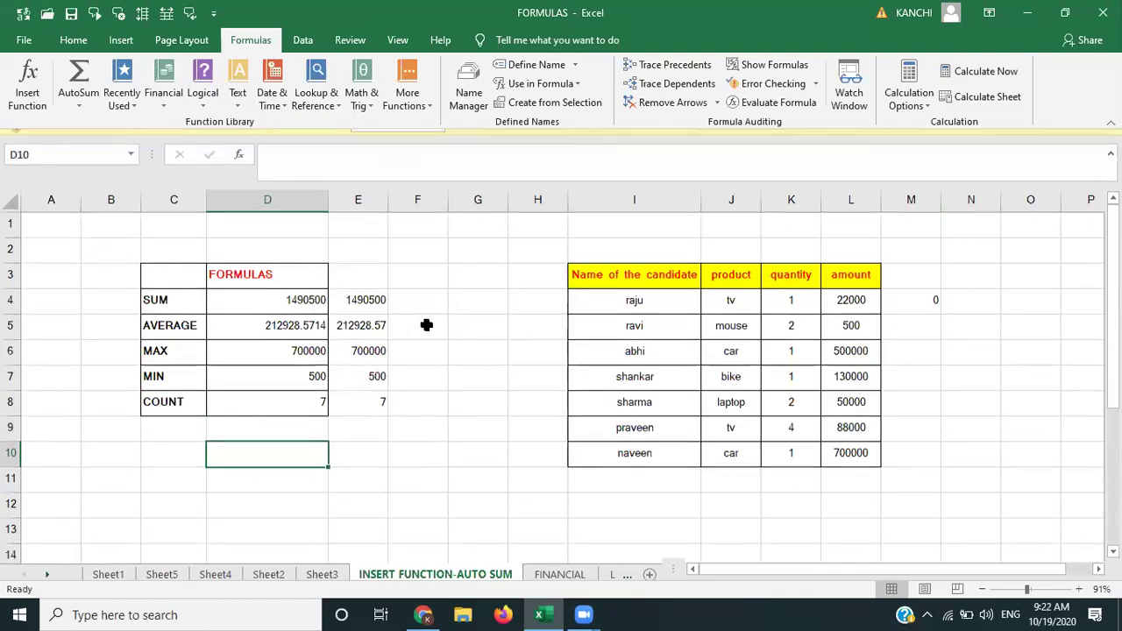
# Step: Select G4 and look through the AutoSum and Recently Used function lists
pyautogui.click(490, 305)
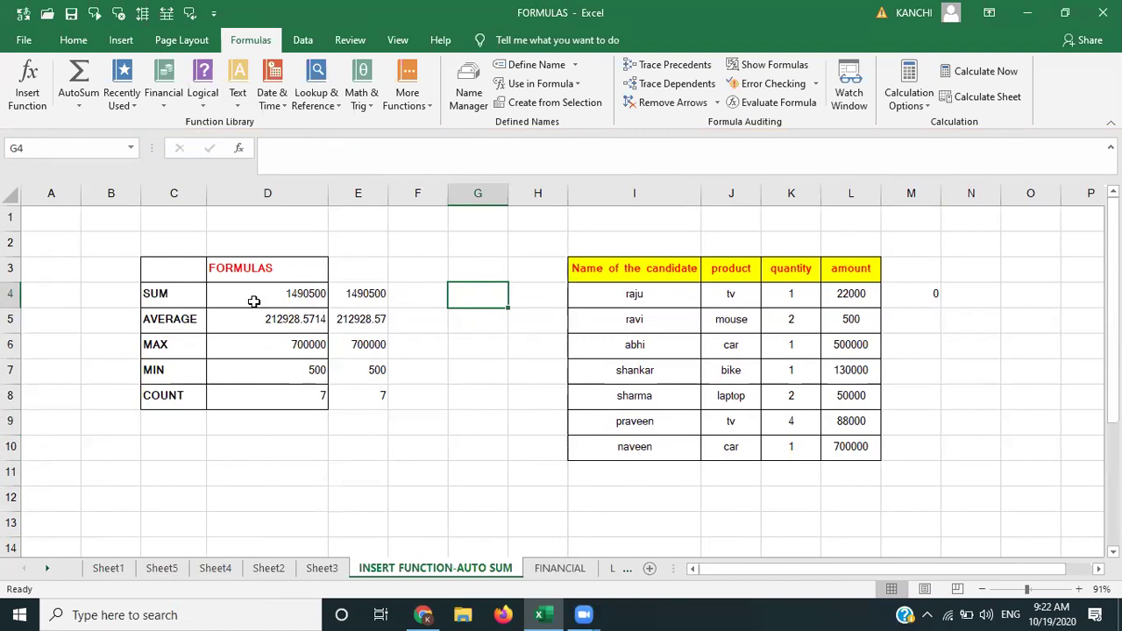
pyautogui.click(74, 103)
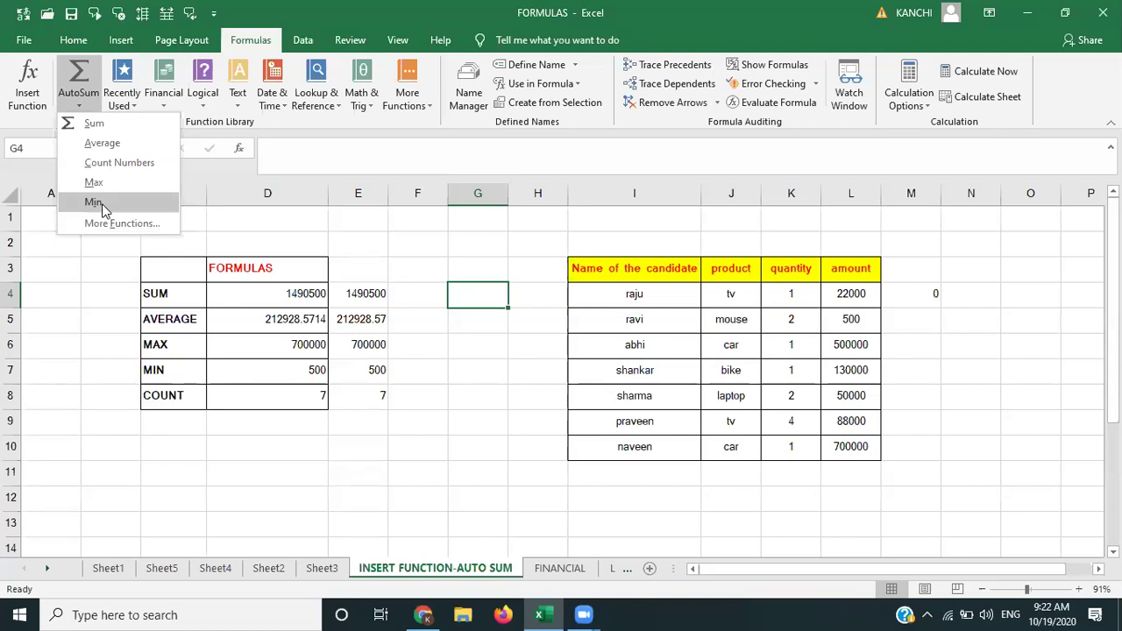
pyautogui.click(129, 107)
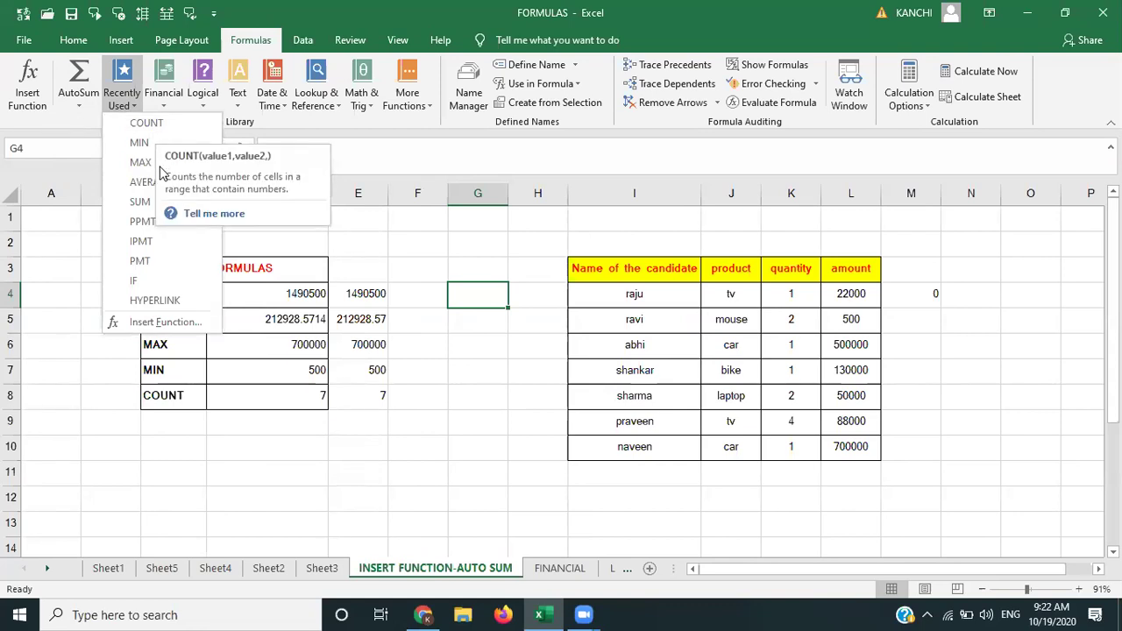
pyautogui.click(131, 105)
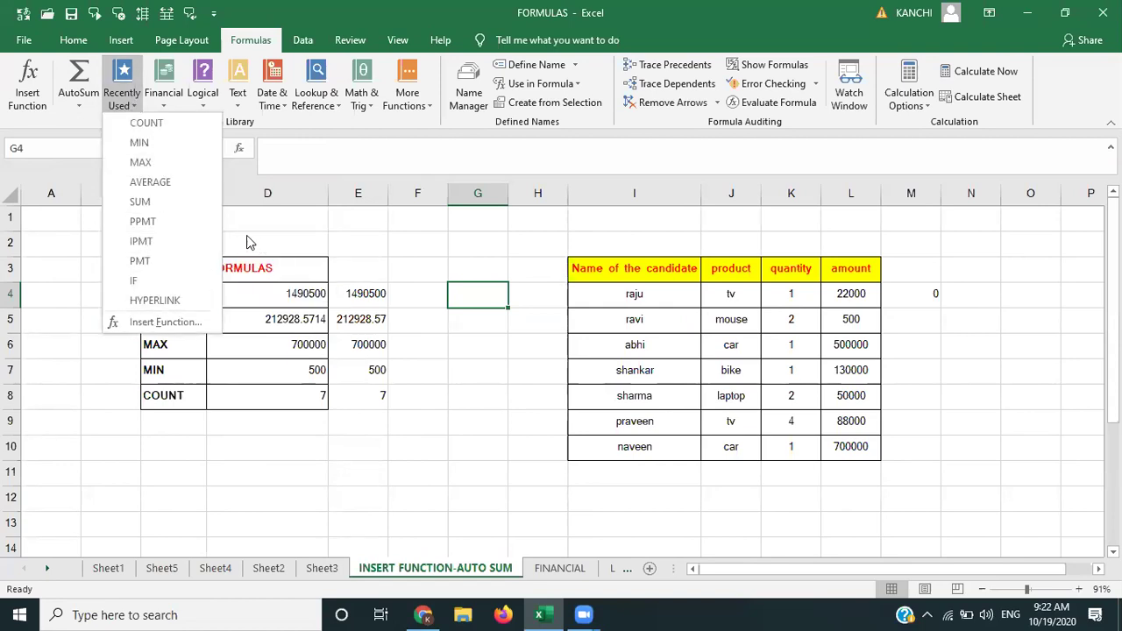
pyautogui.click(303, 250)
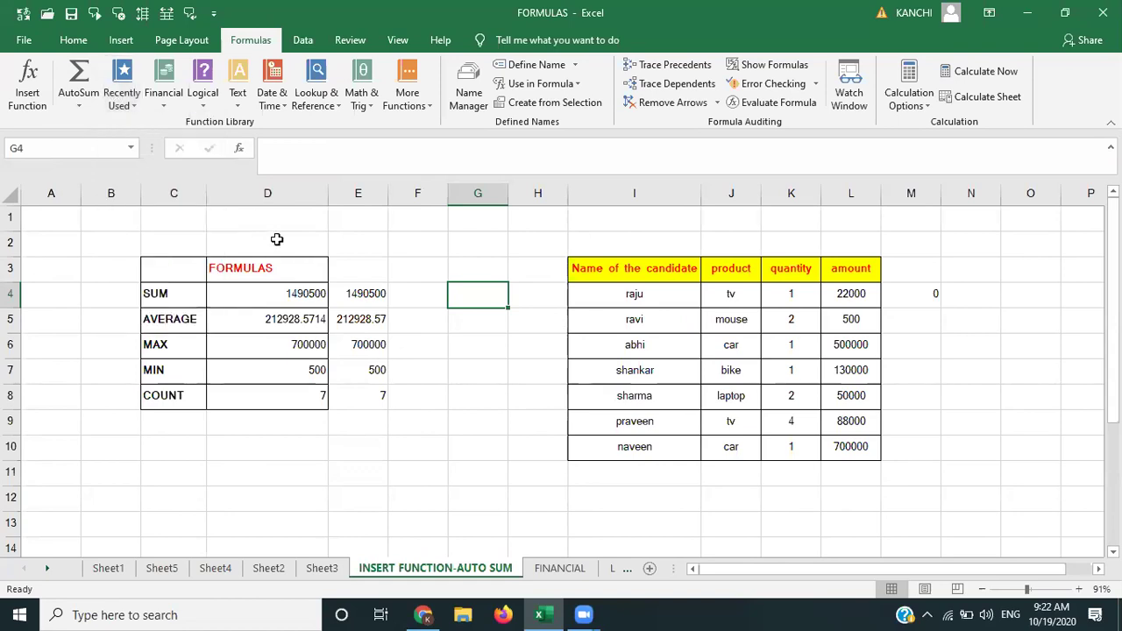
# Step: Scroll the Financial functions list down to PMT and PPMT, then go to the FINANCIAL sheet
pyautogui.click(162, 98)
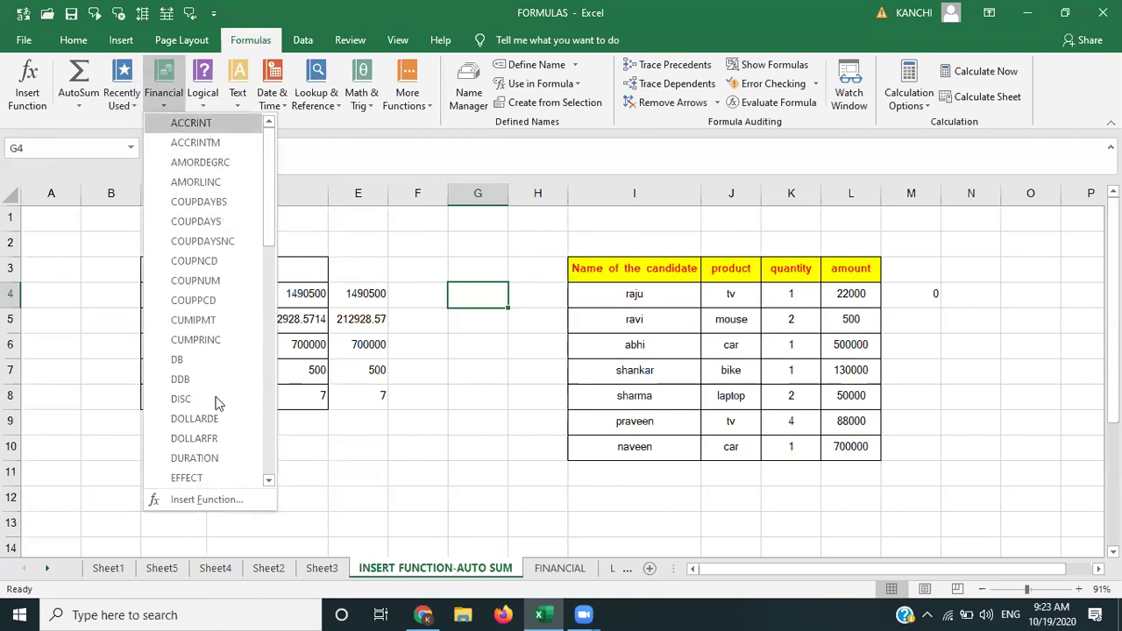
pyautogui.click(270, 289)
pyautogui.moveTo(270, 289); pyautogui.dragTo(272, 384)
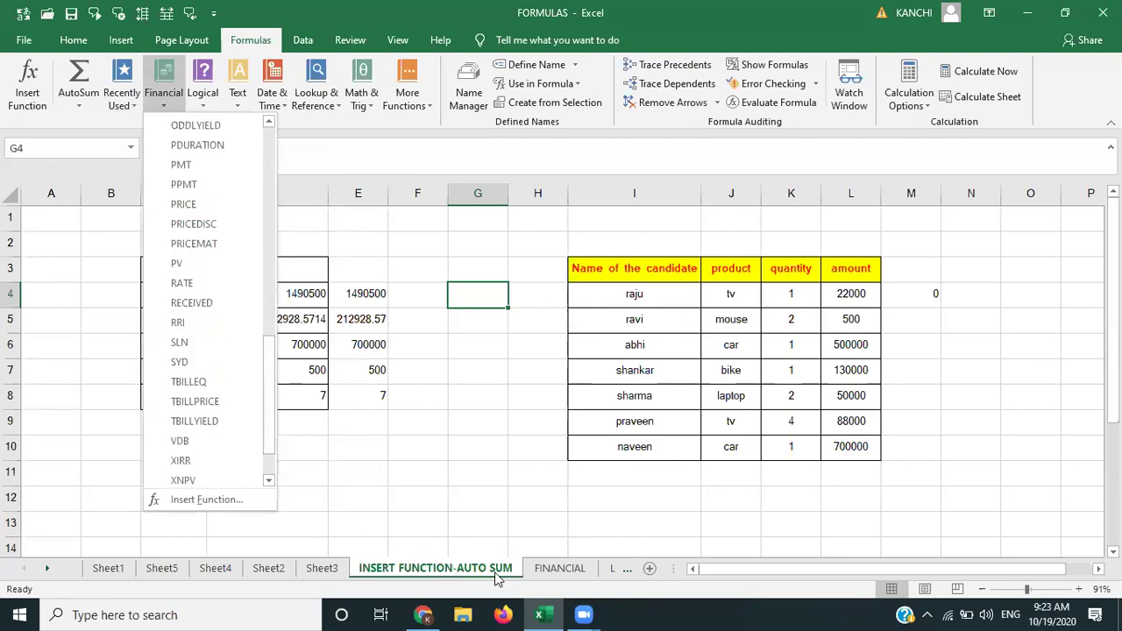
pyautogui.click(552, 567)
pyautogui.click(553, 569)
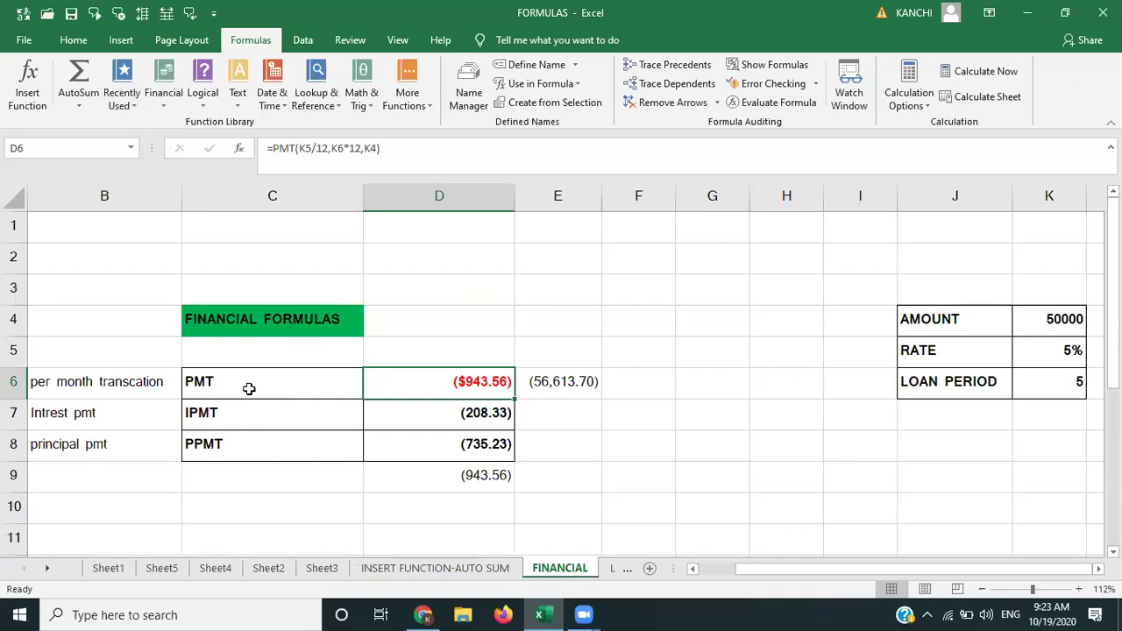
# Step: Move the amount/rate/loan period table from J4:K6 to G4:H6
pyautogui.click(237, 421)
pyautogui.click(234, 441)
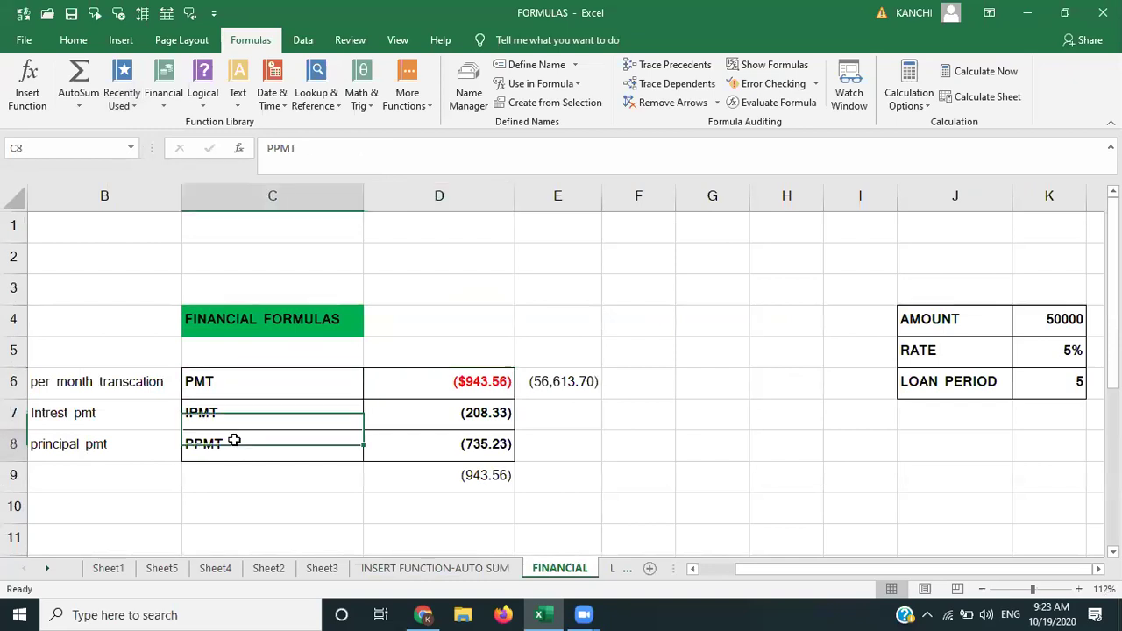
pyautogui.click(935, 325)
pyautogui.hotkey('shift', 'Down')
pyautogui.hotkey('shift', 'Down')
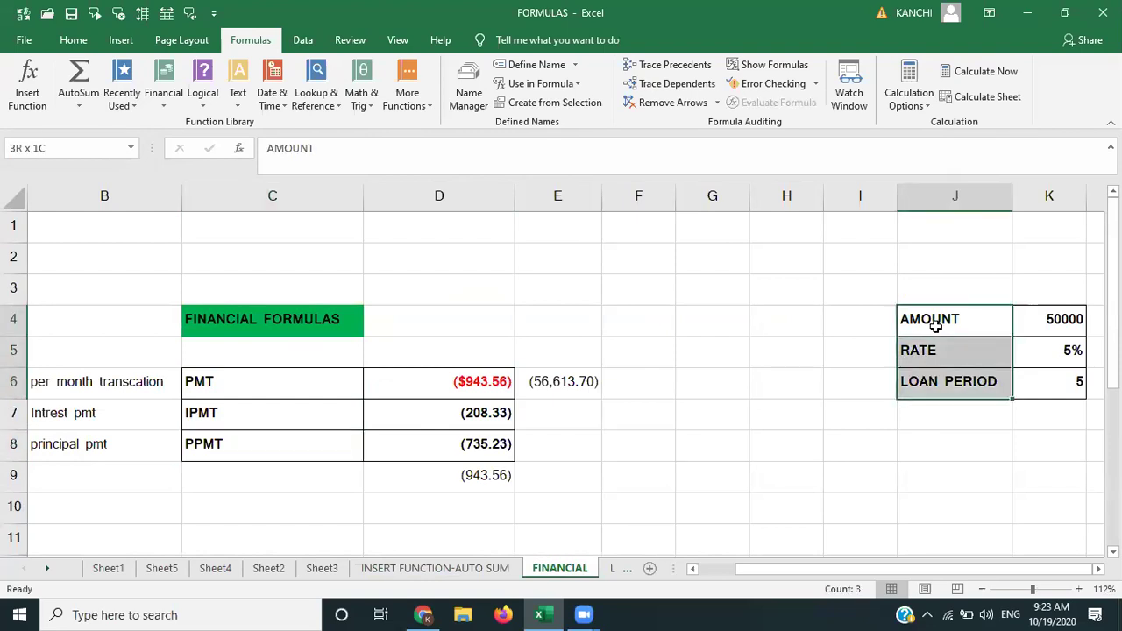
pyautogui.hotkey('shift', 'Right')
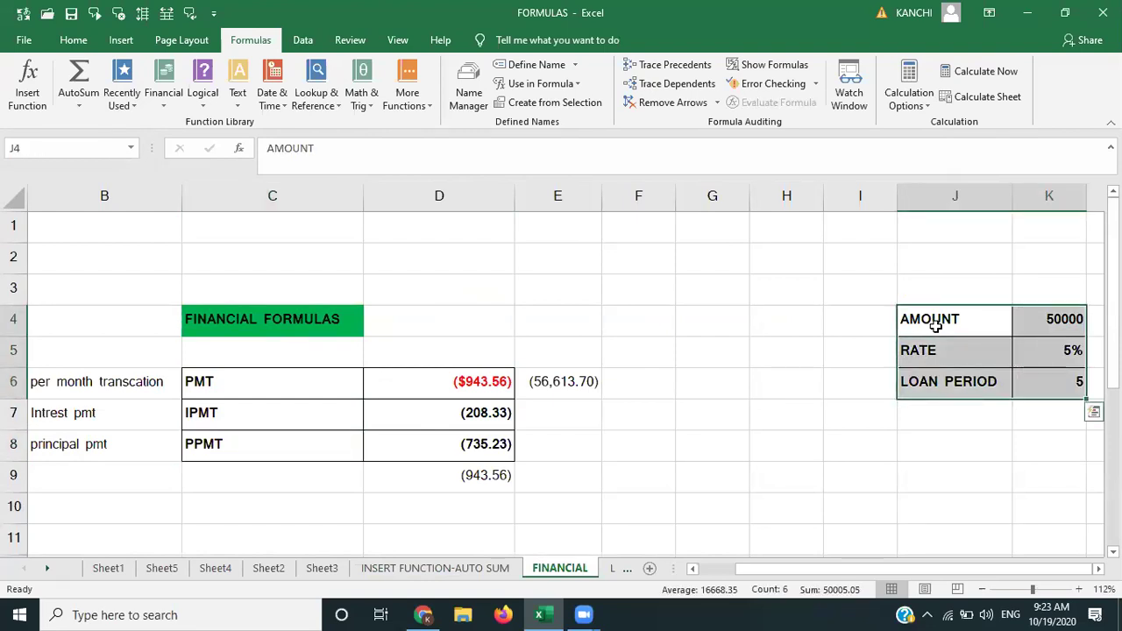
pyautogui.hotkey('ctrl', 'c')
pyautogui.press('Left')
pyautogui.press('Left')
pyautogui.press('Left')
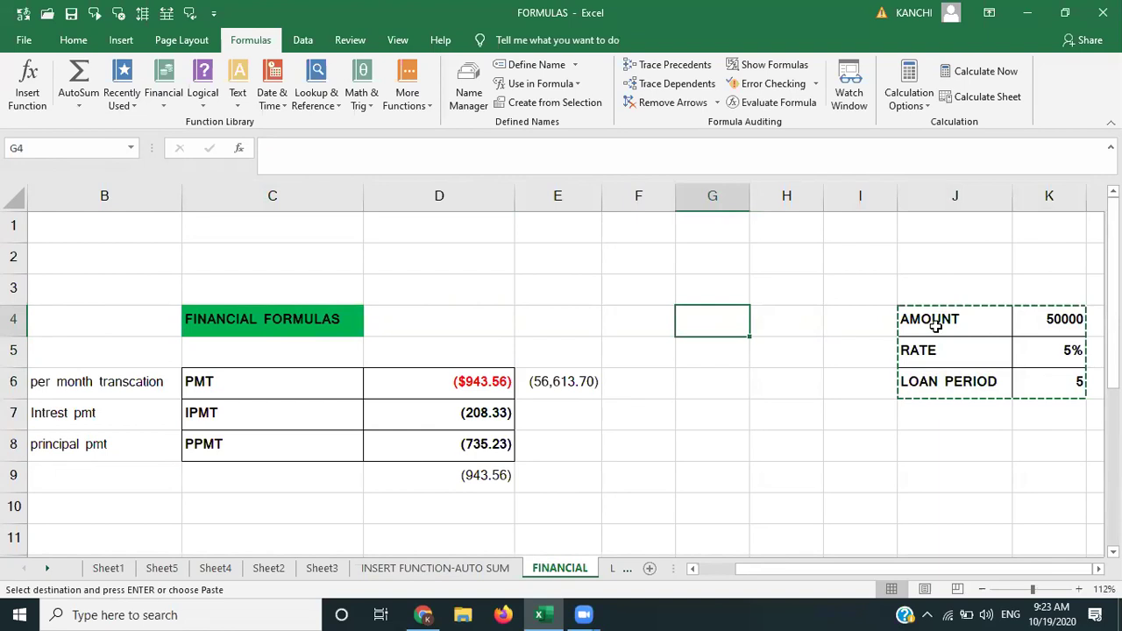
pyautogui.press('Return')
pyautogui.press('Down')
pyautogui.press('Down')
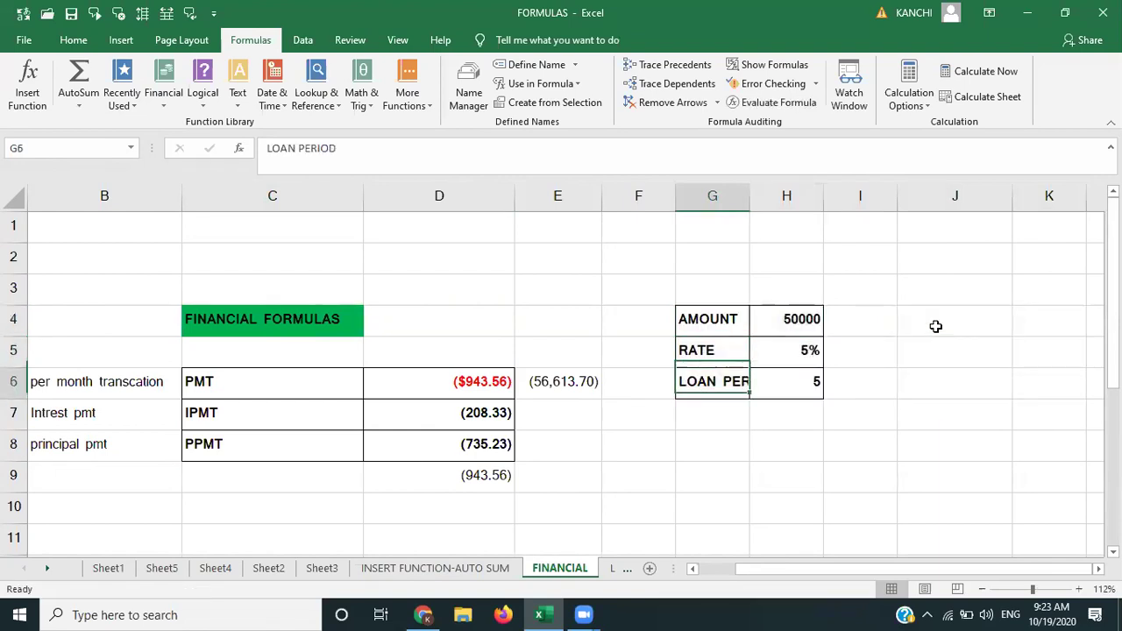
# Step: Clear the old payment results in D6:E9
pyautogui.click(416, 386)
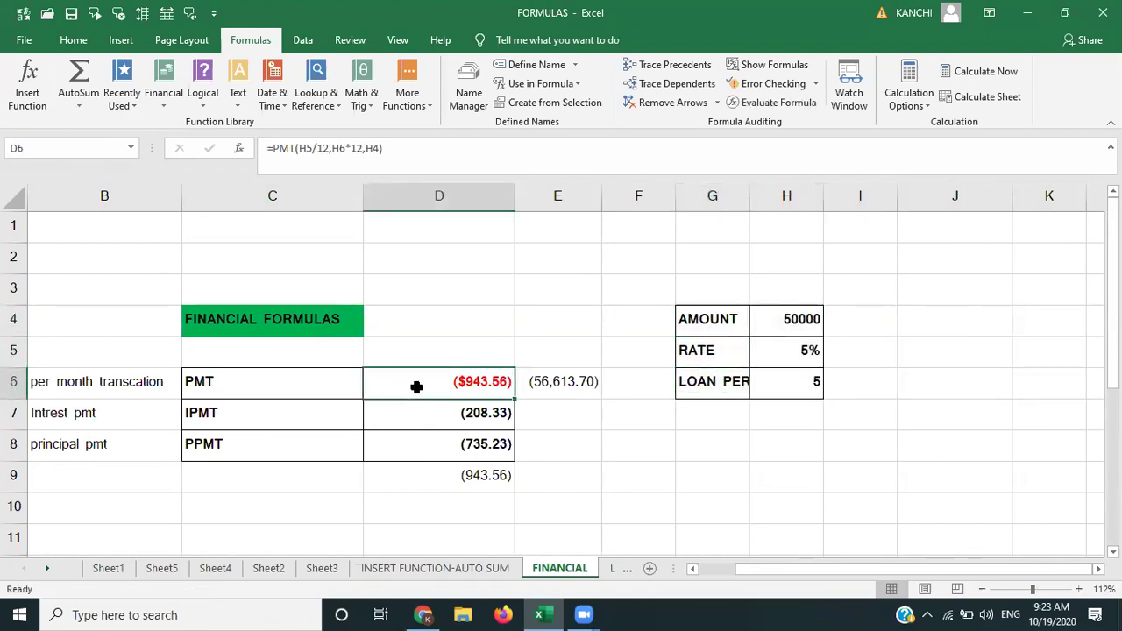
pyautogui.hotkey('shift', 'Down')
pyautogui.hotkey('shift', 'Down')
pyautogui.hotkey('shift', 'Down')
pyautogui.hotkey('shift', 'Right')
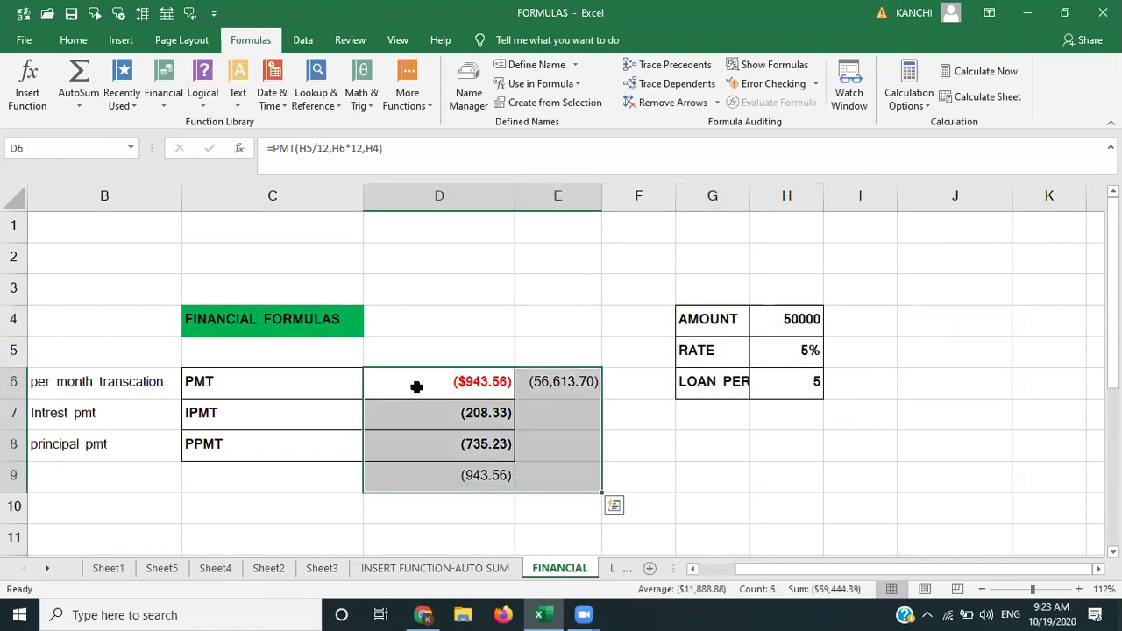
pyautogui.press('Delete')
pyautogui.press('Up')
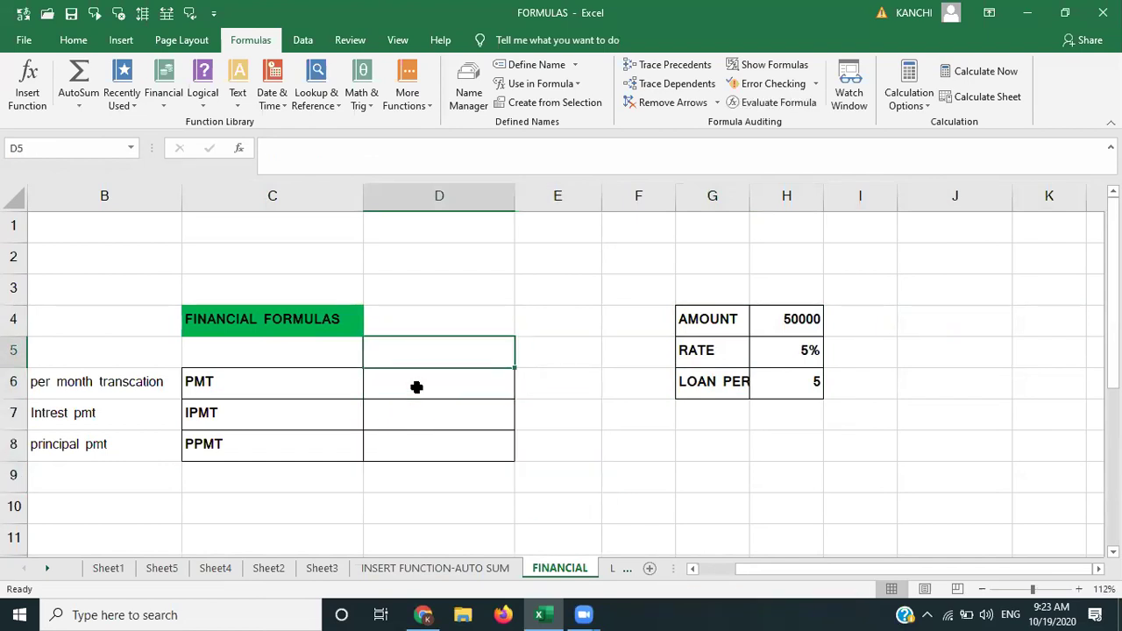
pyautogui.press('Down')
pyautogui.press('Left')
pyautogui.press('Left')
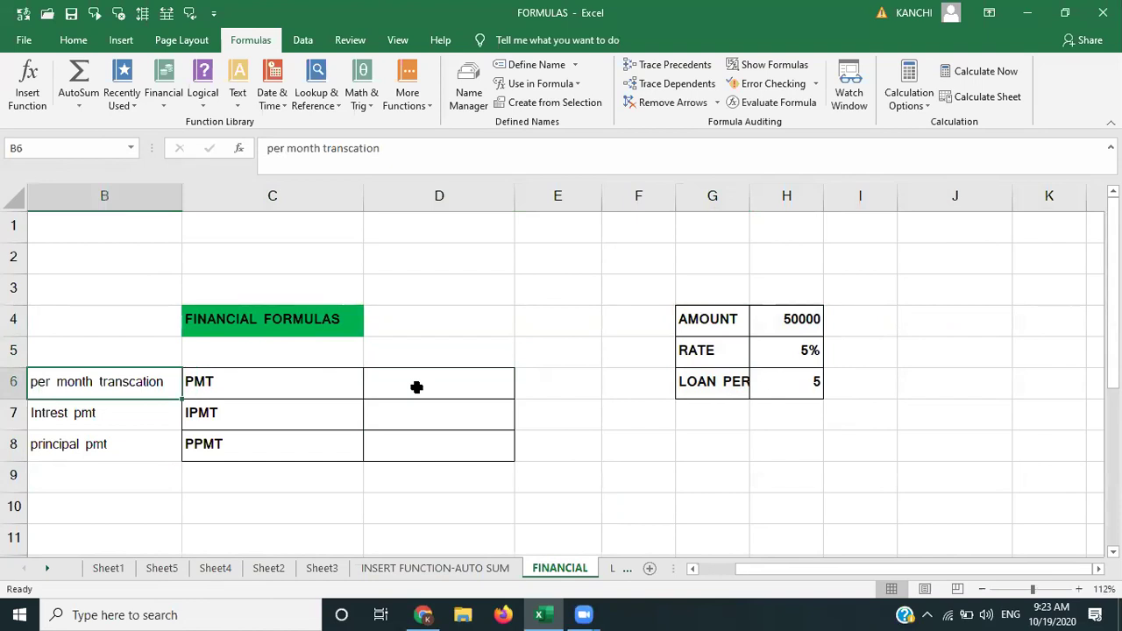
# Step: Review the loan inputs in H4:H6: amount 50000, rate 5%, period 5
pyautogui.press('Right')
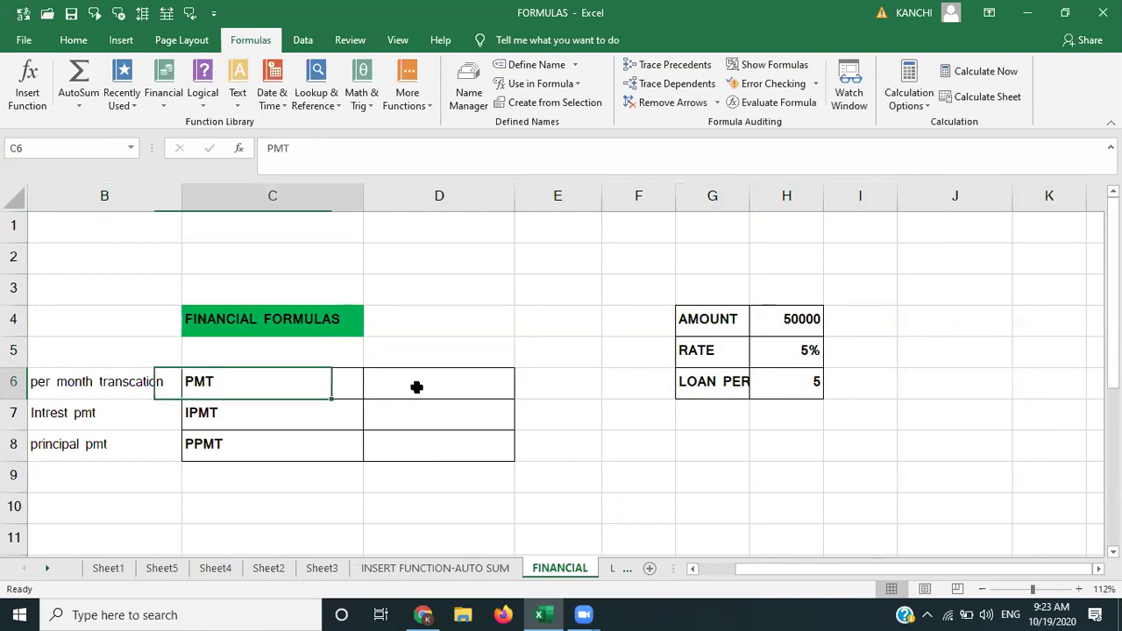
pyautogui.press('Right')
pyautogui.press('Right')
pyautogui.press('Right')
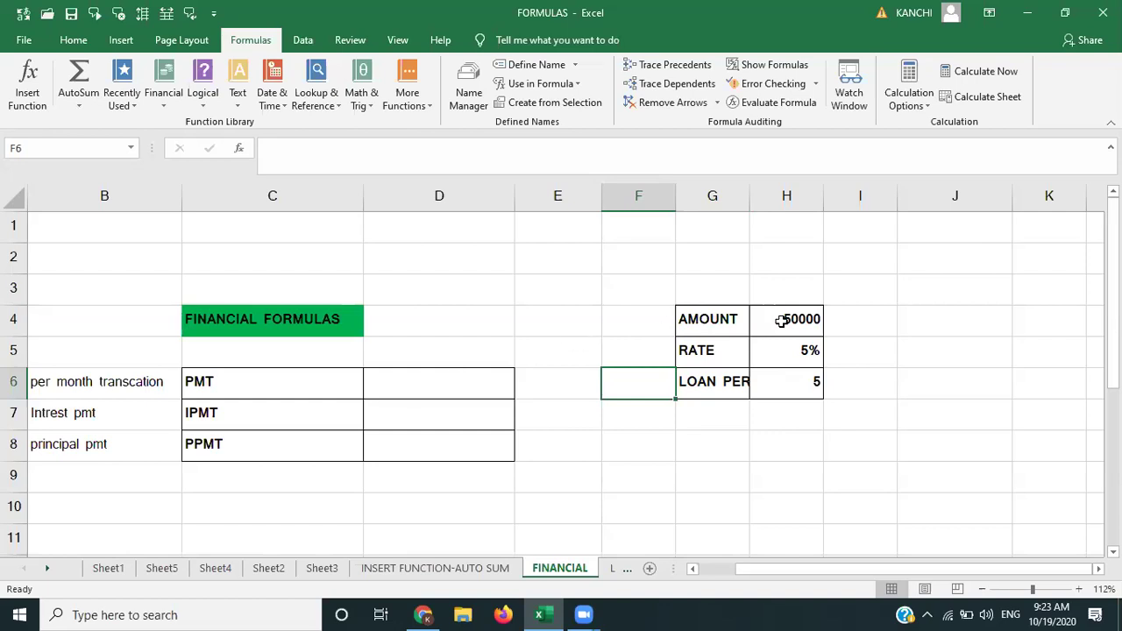
pyautogui.click(781, 321)
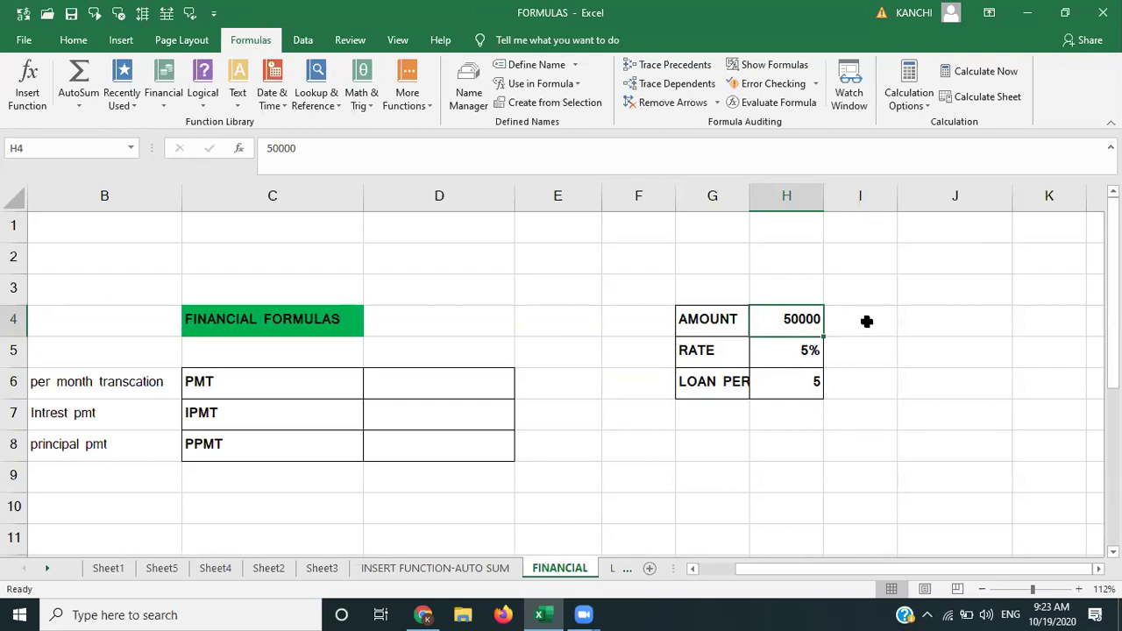
pyautogui.click(784, 350)
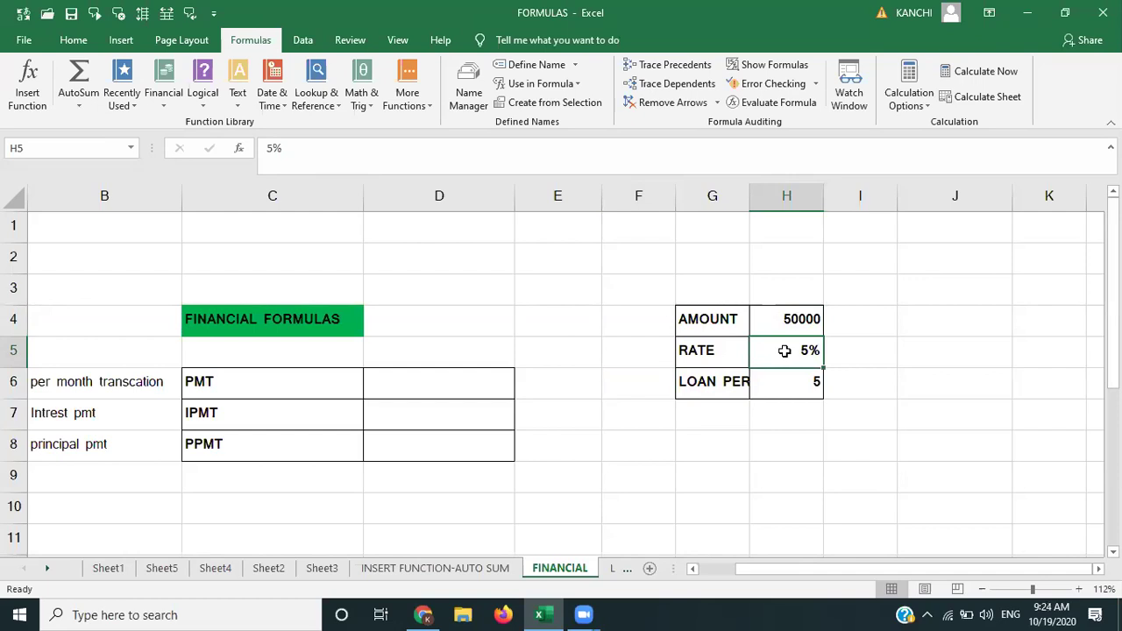
pyautogui.click(788, 383)
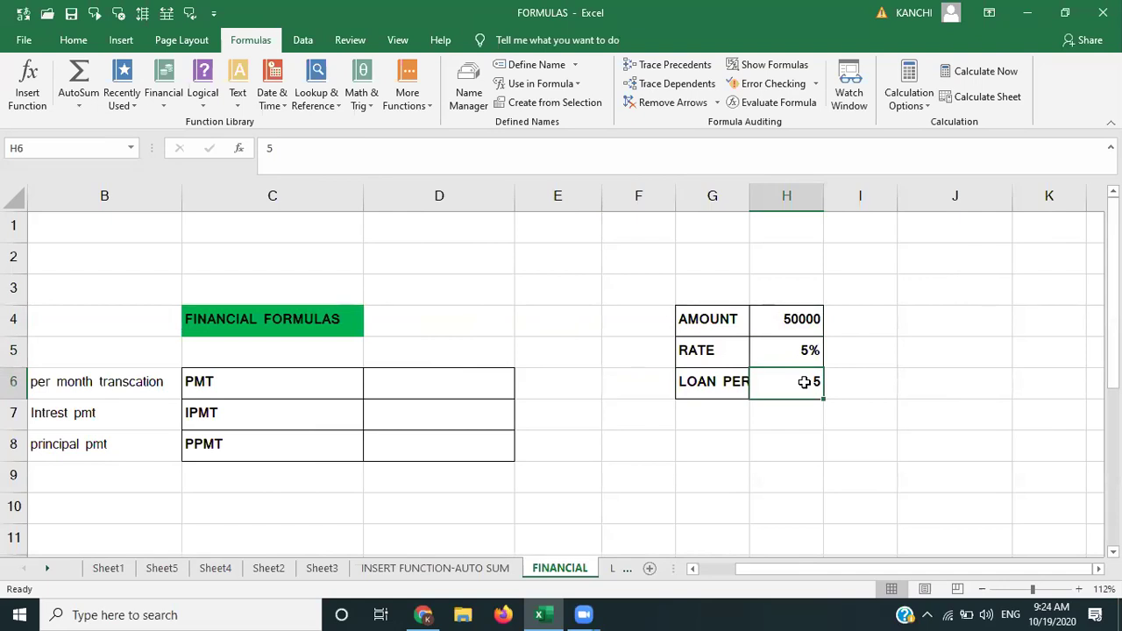
pyautogui.click(791, 317)
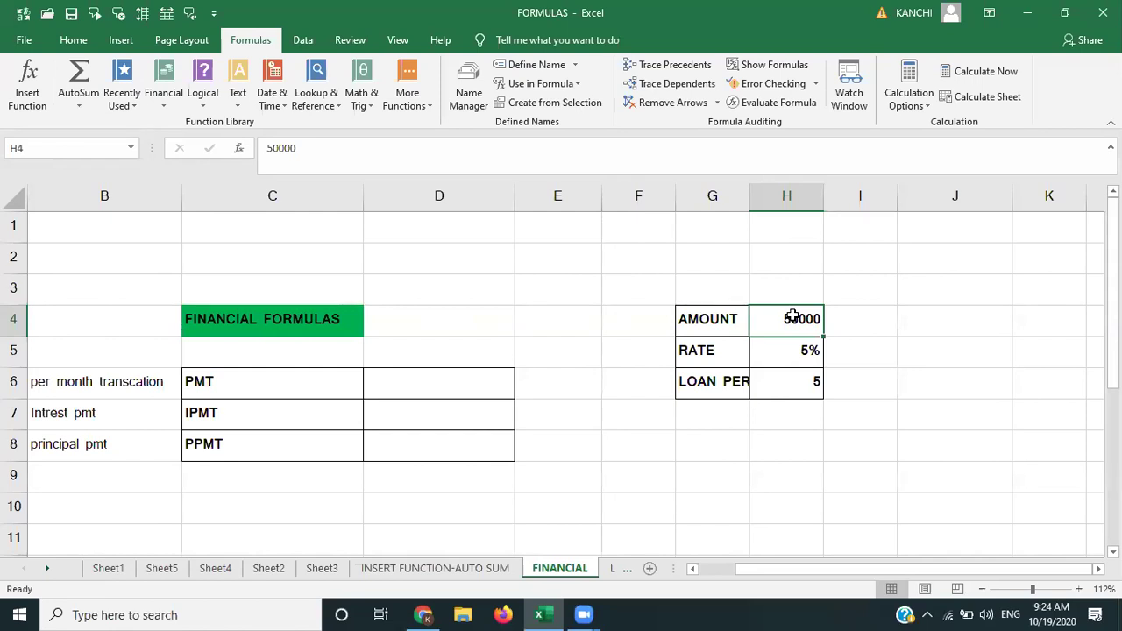
pyautogui.click(847, 310)
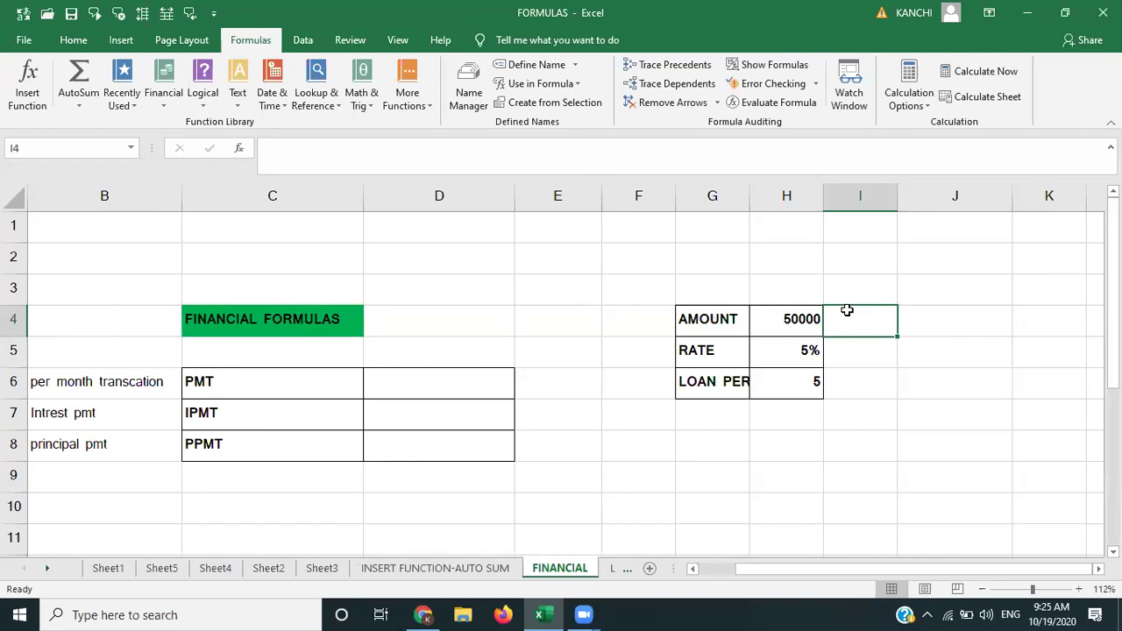
pyautogui.click(298, 383)
pyautogui.click(138, 391)
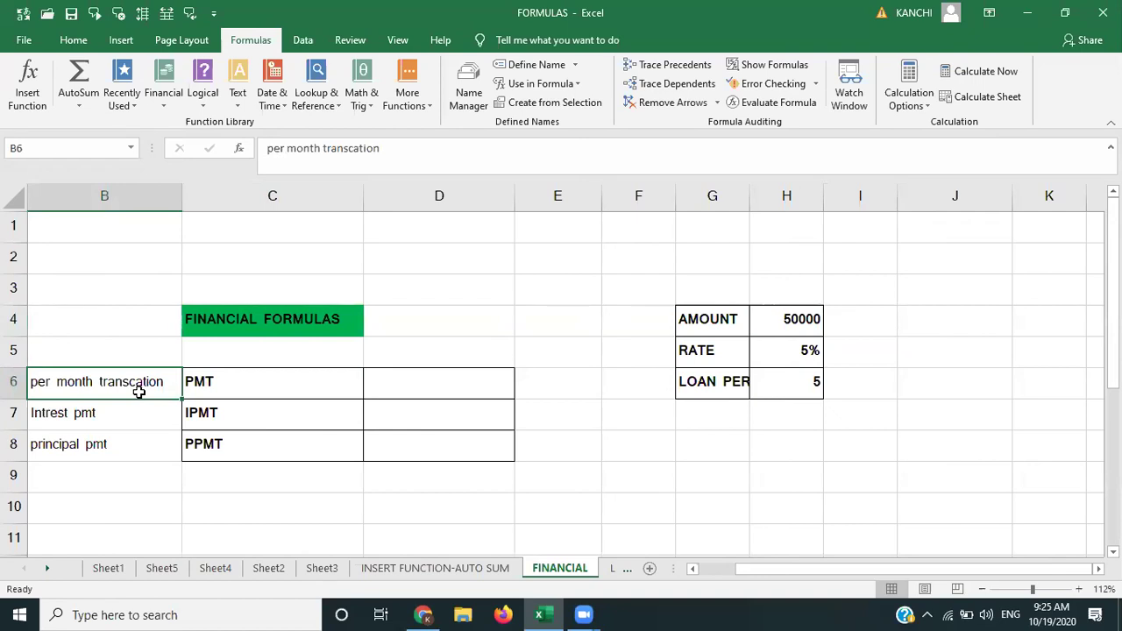
pyautogui.click(189, 412)
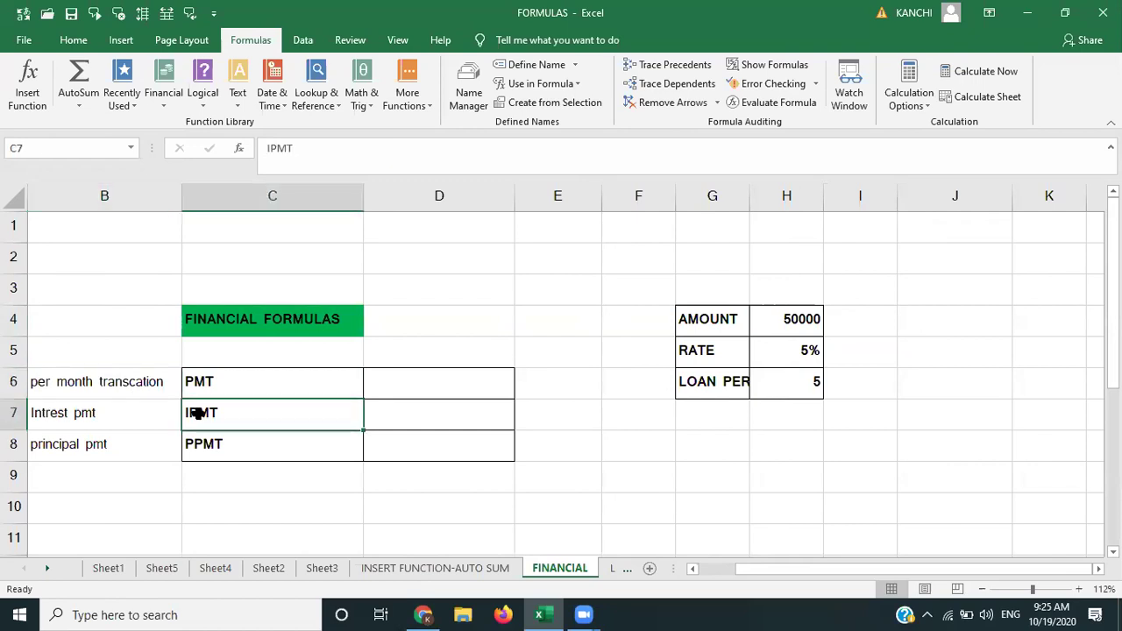
pyautogui.click(143, 412)
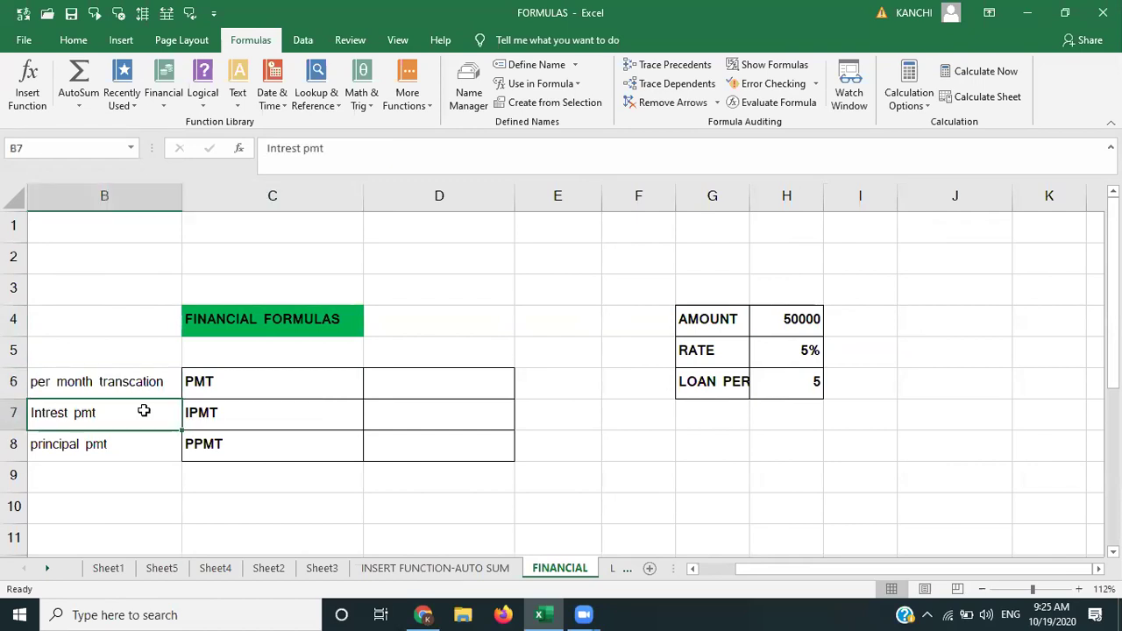
pyautogui.click(216, 390)
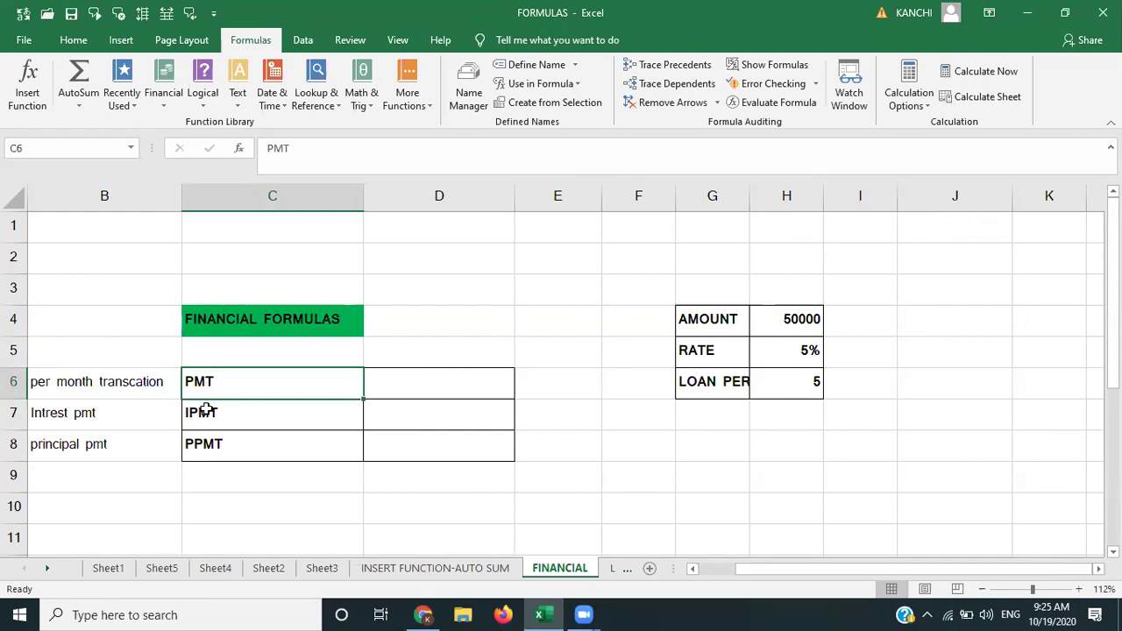
pyautogui.click(202, 413)
pyautogui.click(206, 449)
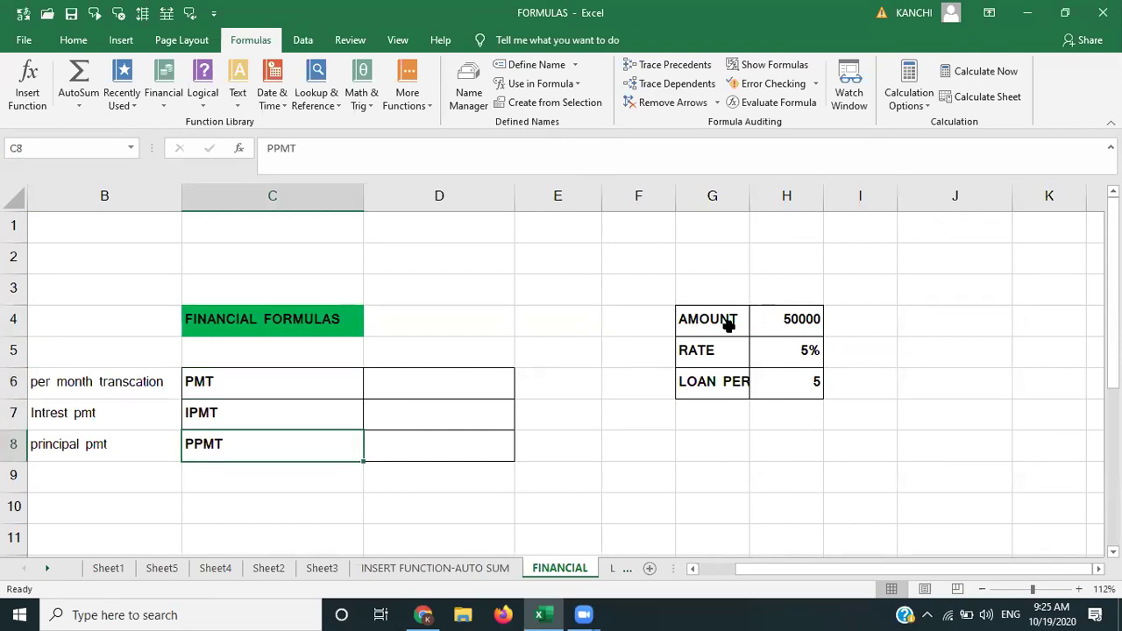
pyautogui.click(302, 424)
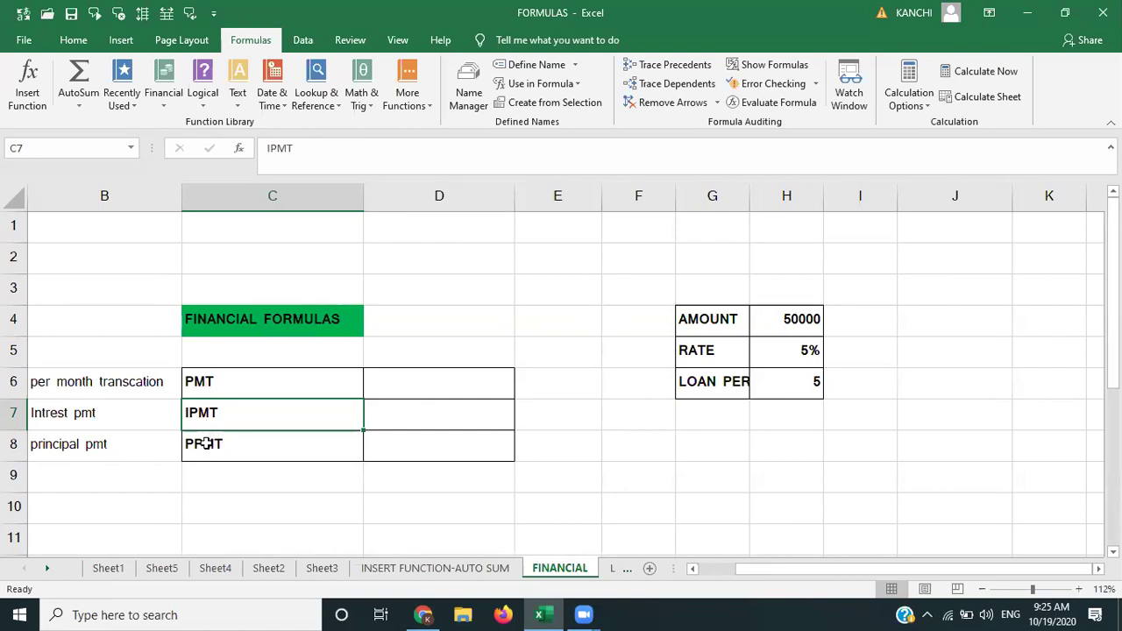
pyautogui.click(204, 444)
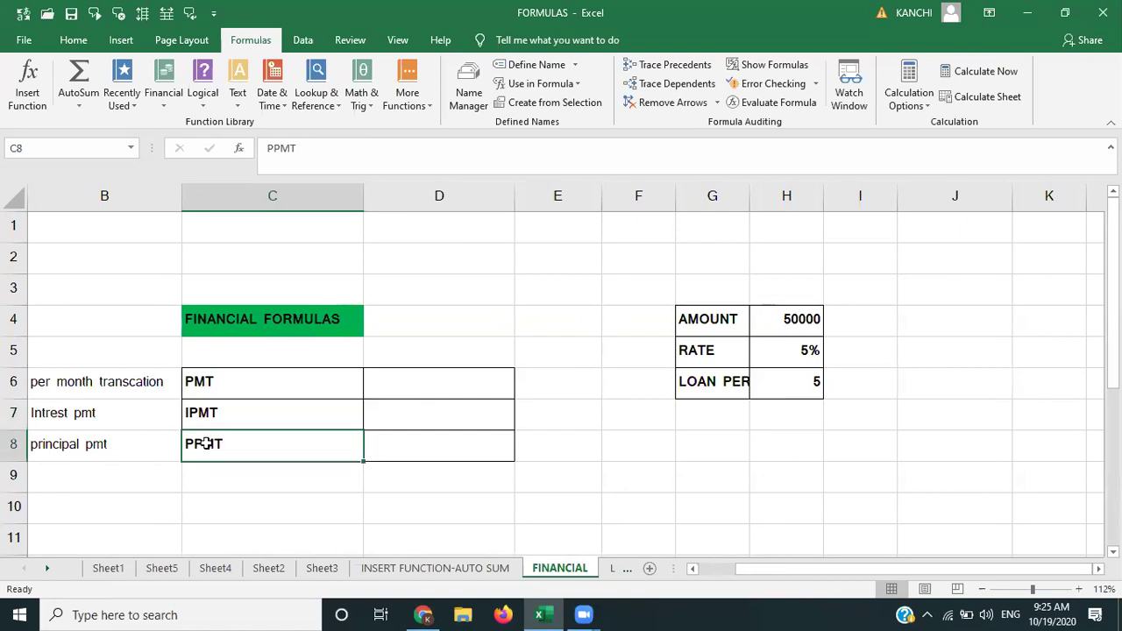
pyautogui.click(439, 373)
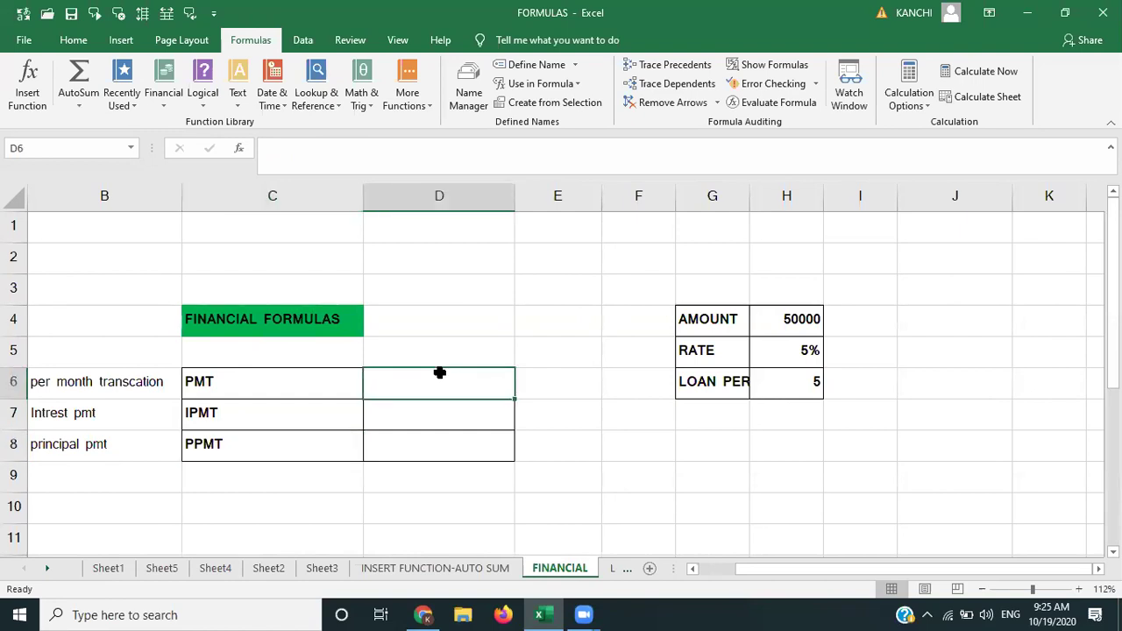
pyautogui.write('=')
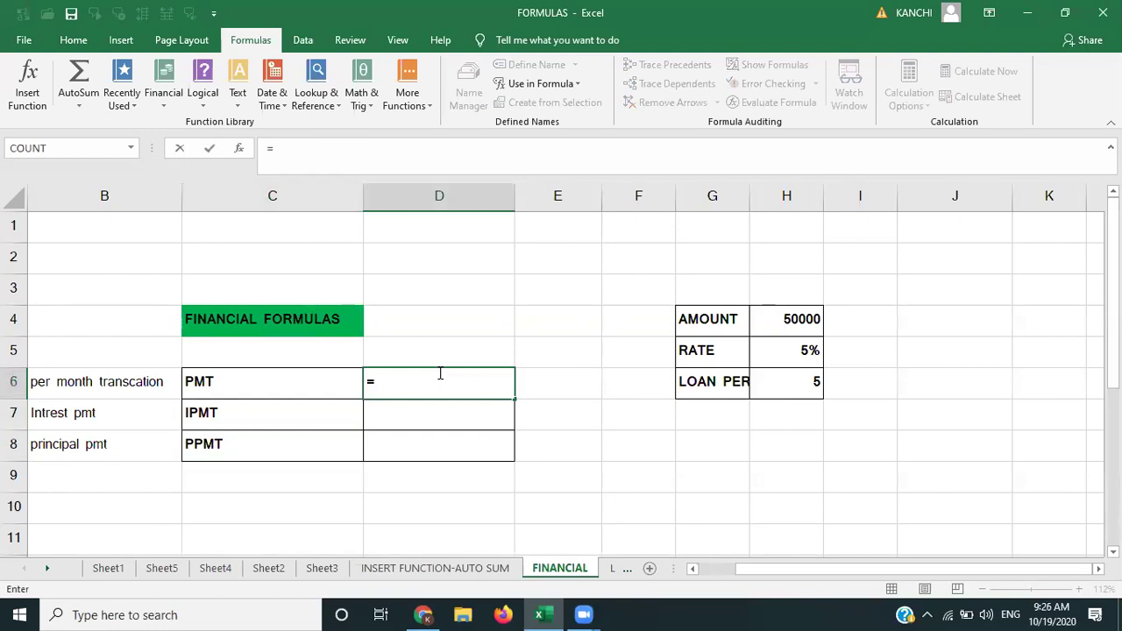
pyautogui.write('pmt')
# Step: Attempt =PMT(H5/12,H6*12 in D6, then erase it after the too-few-arguments error
pyautogui.press('Tab')
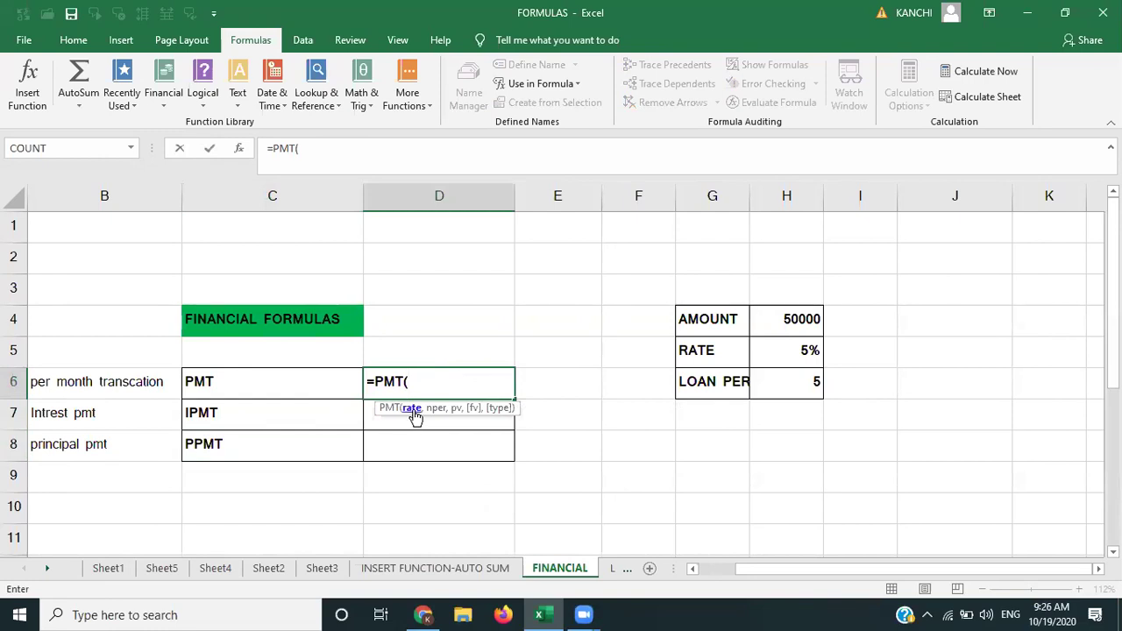
pyautogui.click(801, 360)
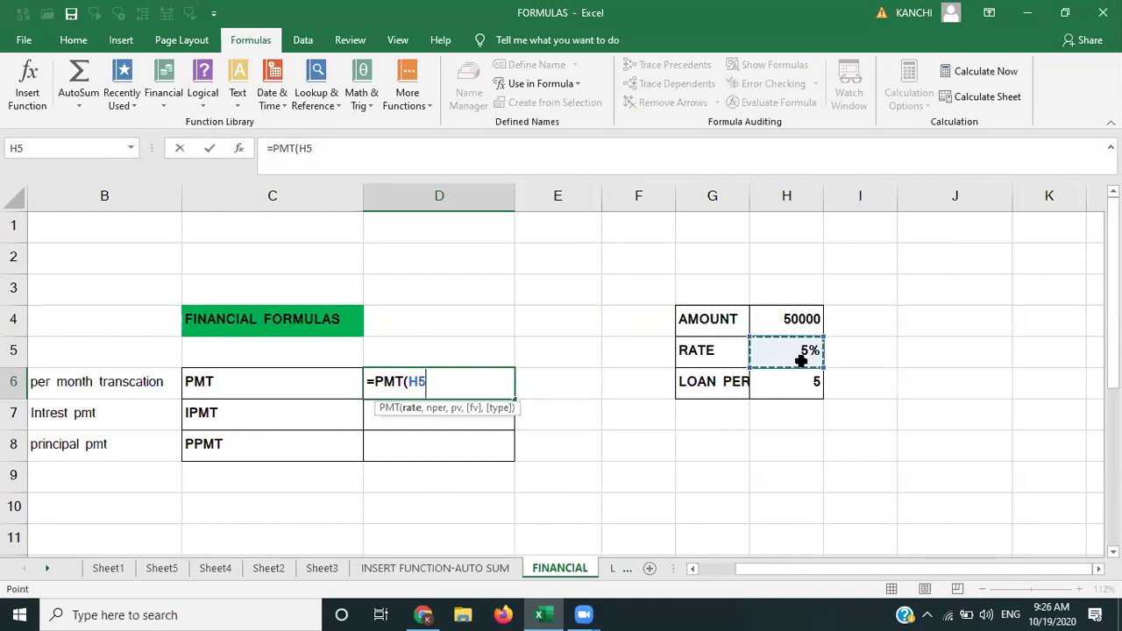
pyautogui.write('/12')
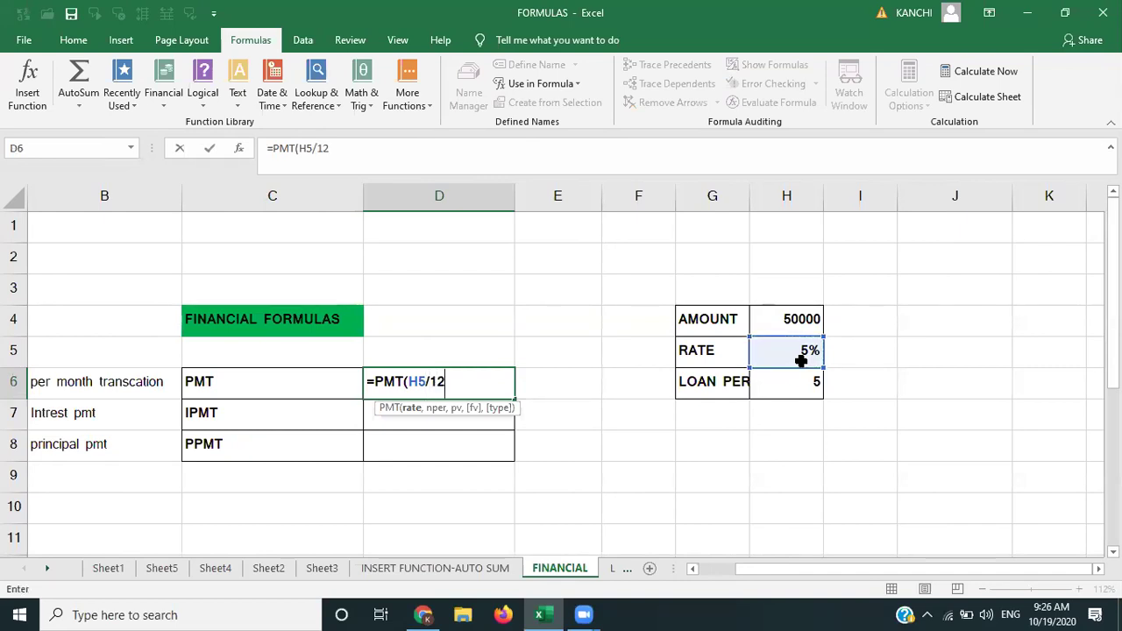
pyautogui.write(',')
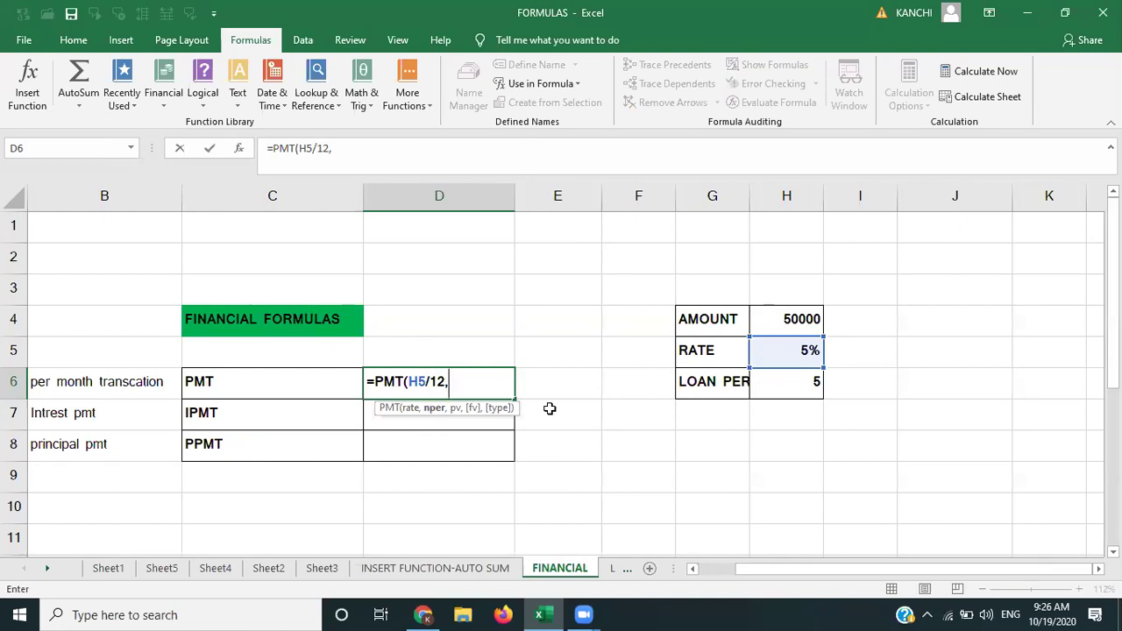
pyautogui.click(795, 385)
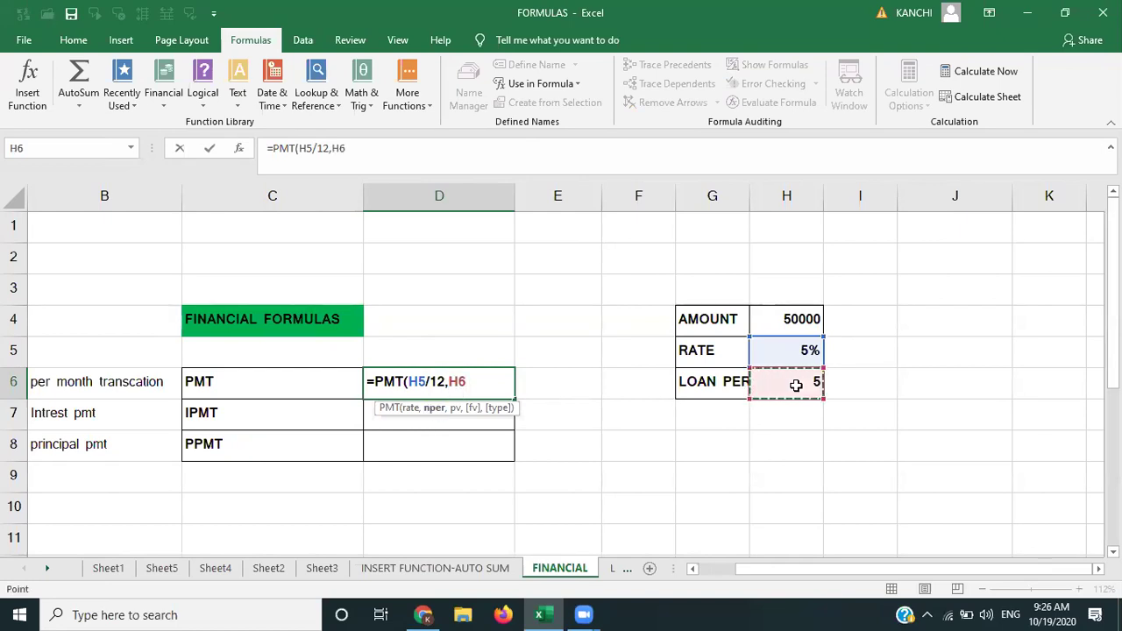
pyautogui.write('*12')
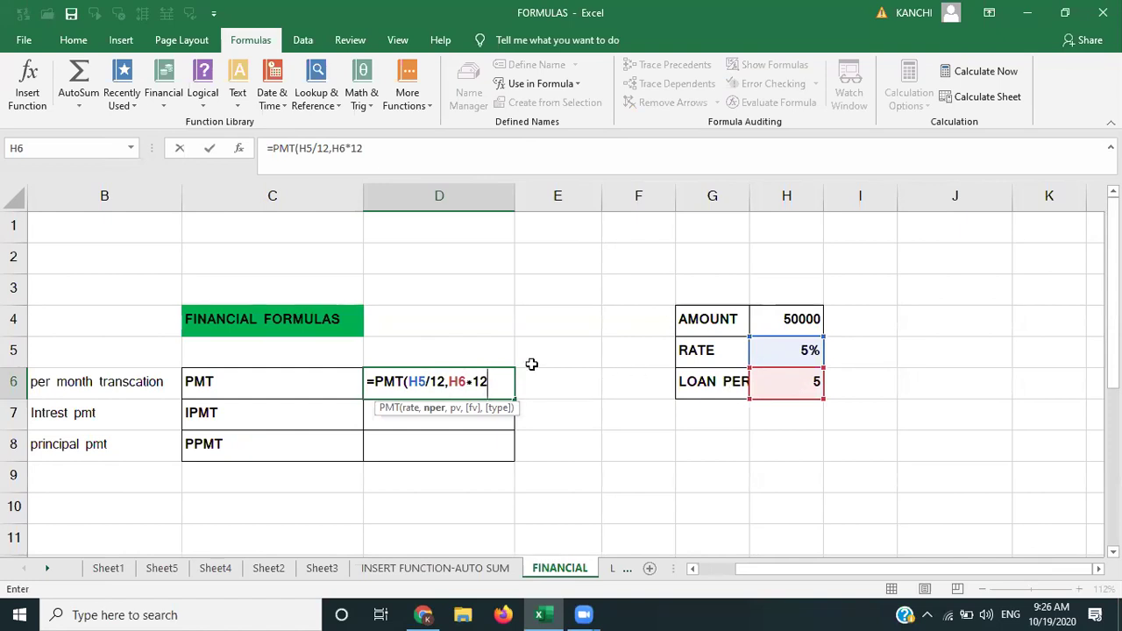
pyautogui.click(964, 385)
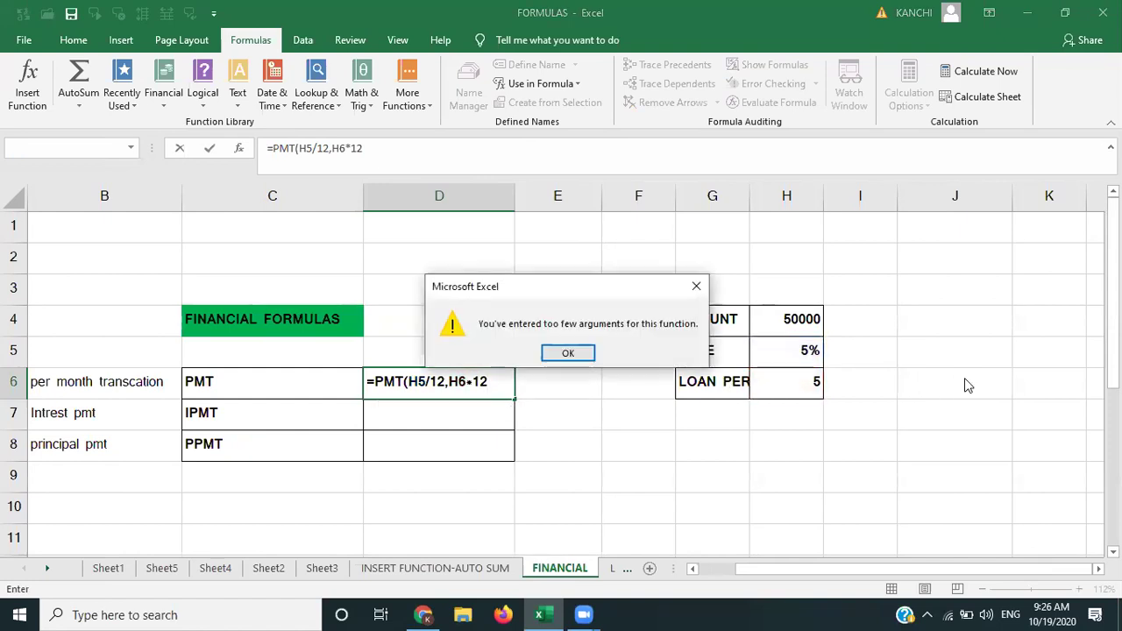
pyautogui.press('Return')
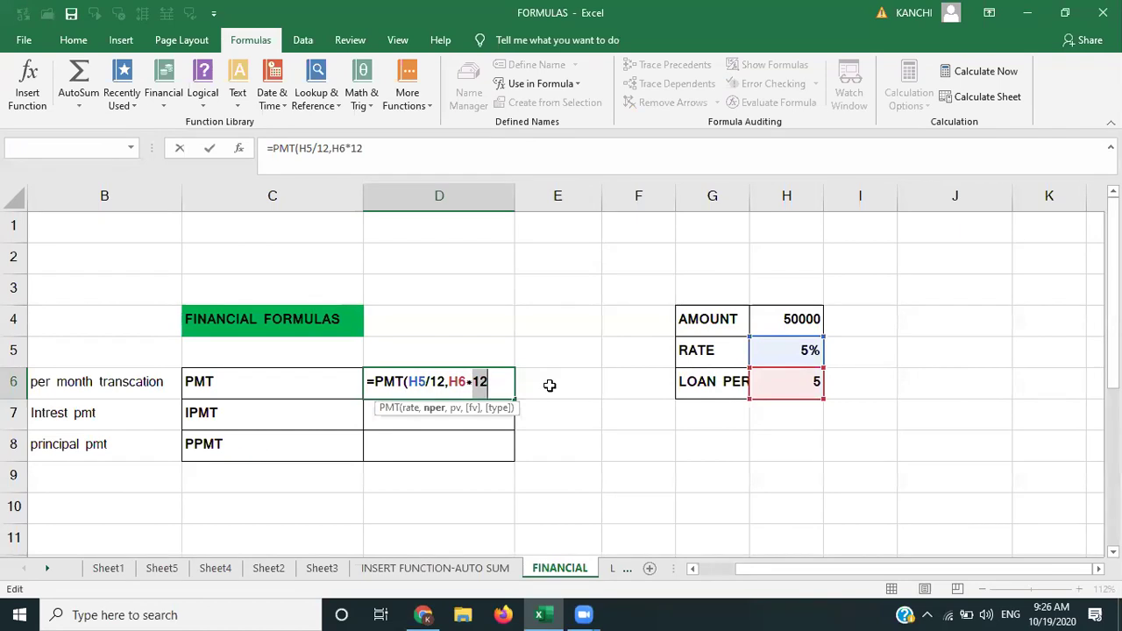
pyautogui.press('BackSpace')
pyautogui.press('BackSpace')
pyautogui.press('BackSpace')
pyautogui.press('BackSpace')
pyautogui.press('BackSpace')
pyautogui.press('BackSpace')
pyautogui.press('BackSpace')
pyautogui.press('BackSpace')
pyautogui.press('BackSpace')
pyautogui.press('BackSpace')
pyautogui.press('BackSpace')
pyautogui.press('BackSpace')
pyautogui.press('BackSpace')
pyautogui.press('BackSpace')
pyautogui.press('BackSpace')
pyautogui.press('BackSpace')
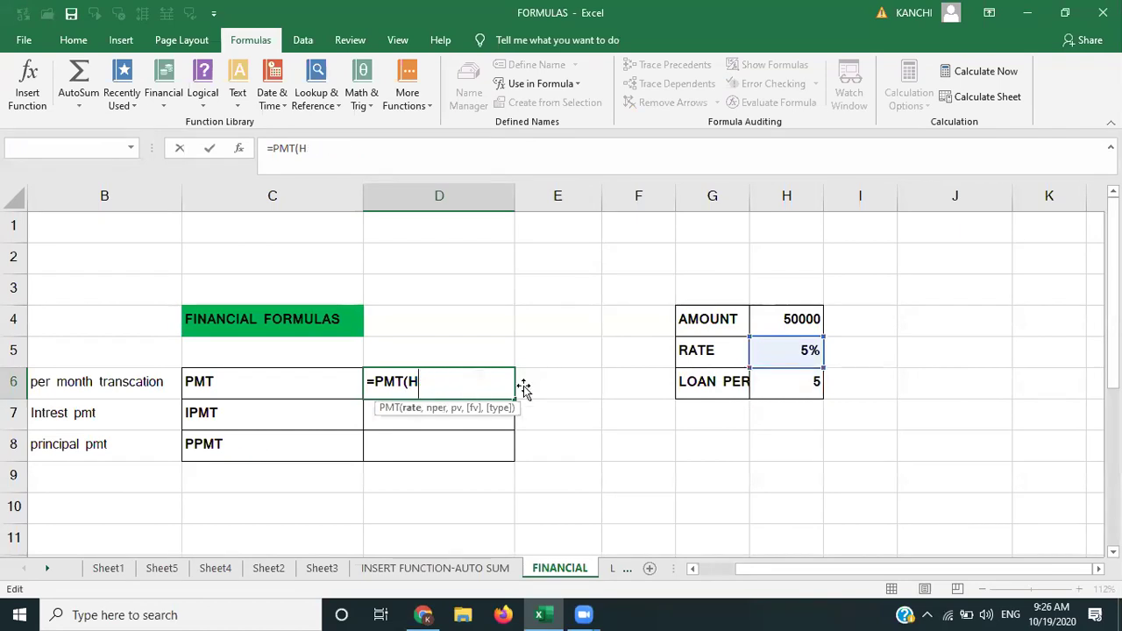
pyautogui.click(974, 348)
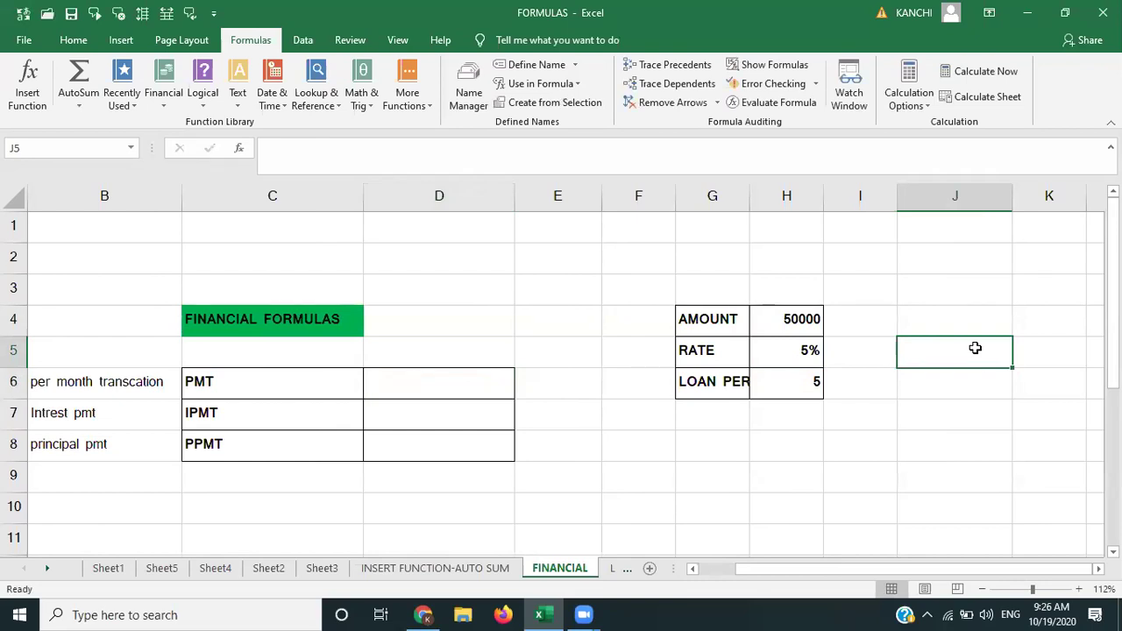
# Step: Enter the notes '1 year=12 months' in J5 and '1 month= 1year/12' in J6
pyautogui.write('1 year')
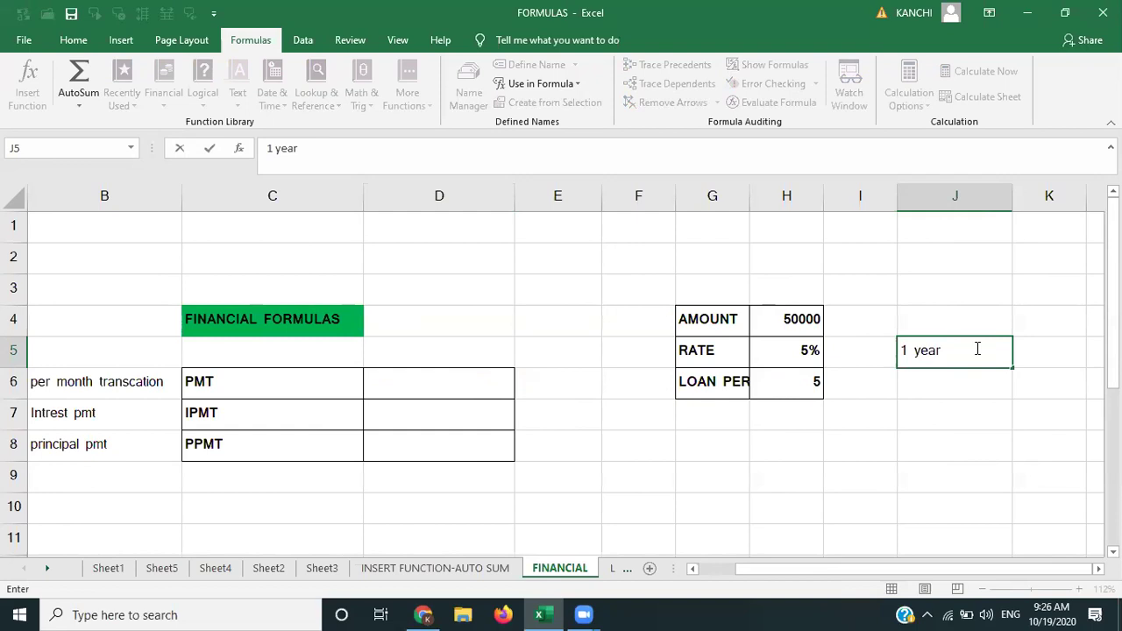
pyautogui.write('=12 mont')
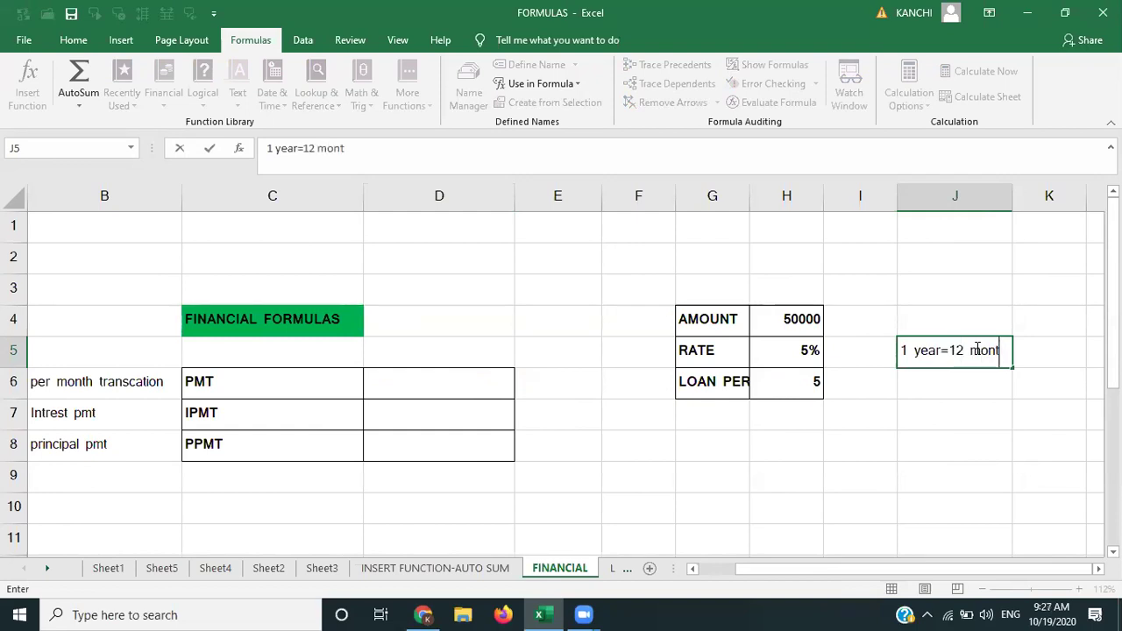
pyautogui.write('hs')
pyautogui.click(1036, 380)
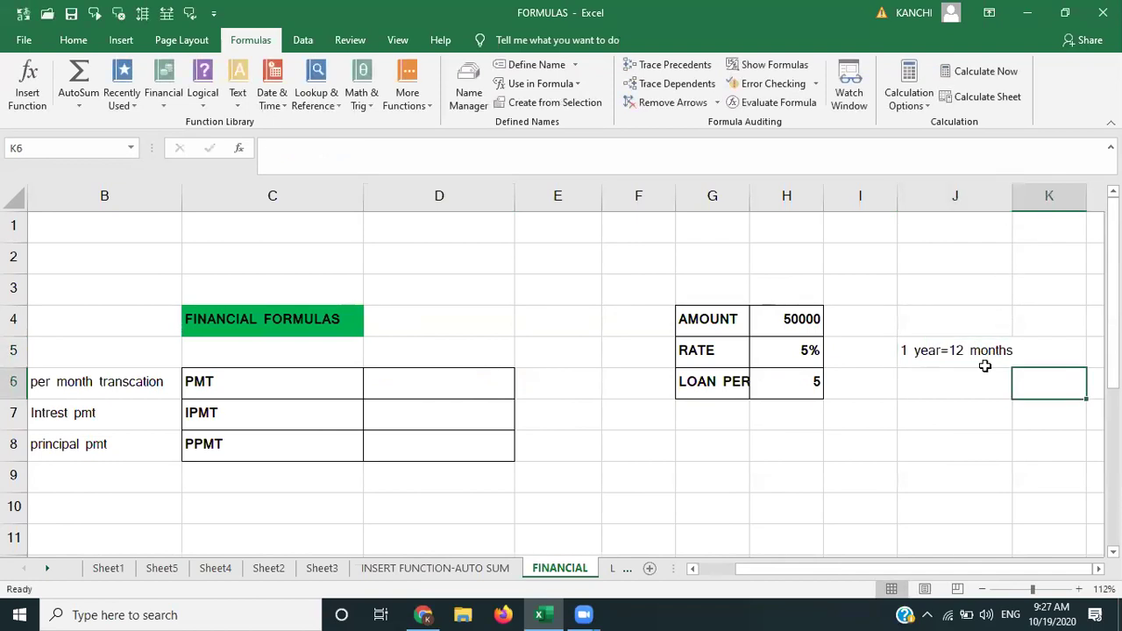
pyautogui.click(930, 390)
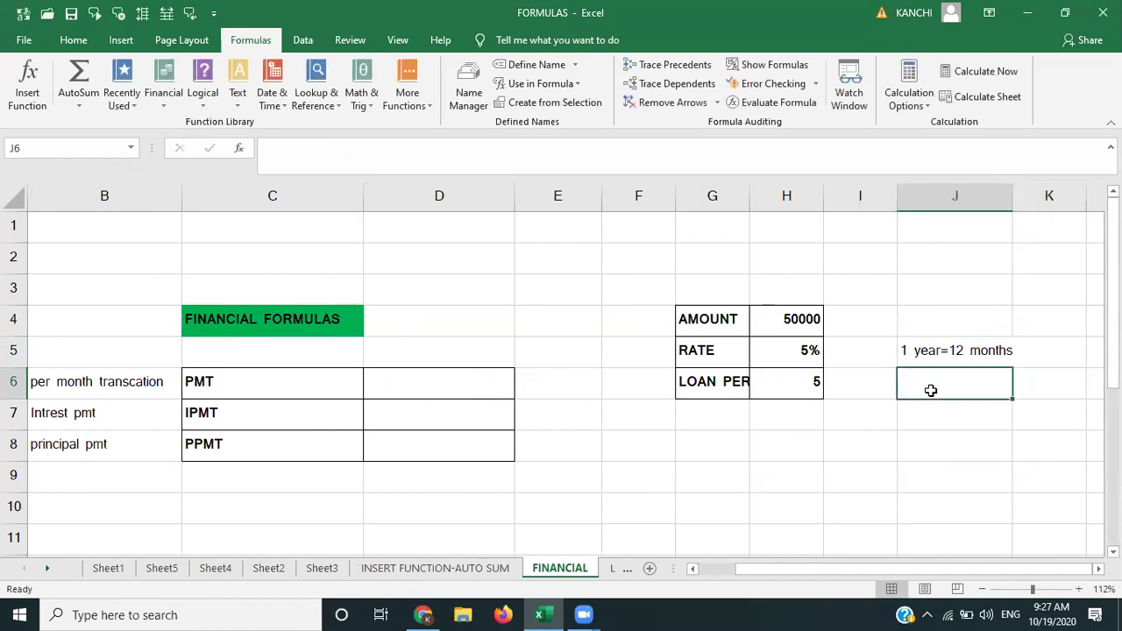
pyautogui.write('1 month')
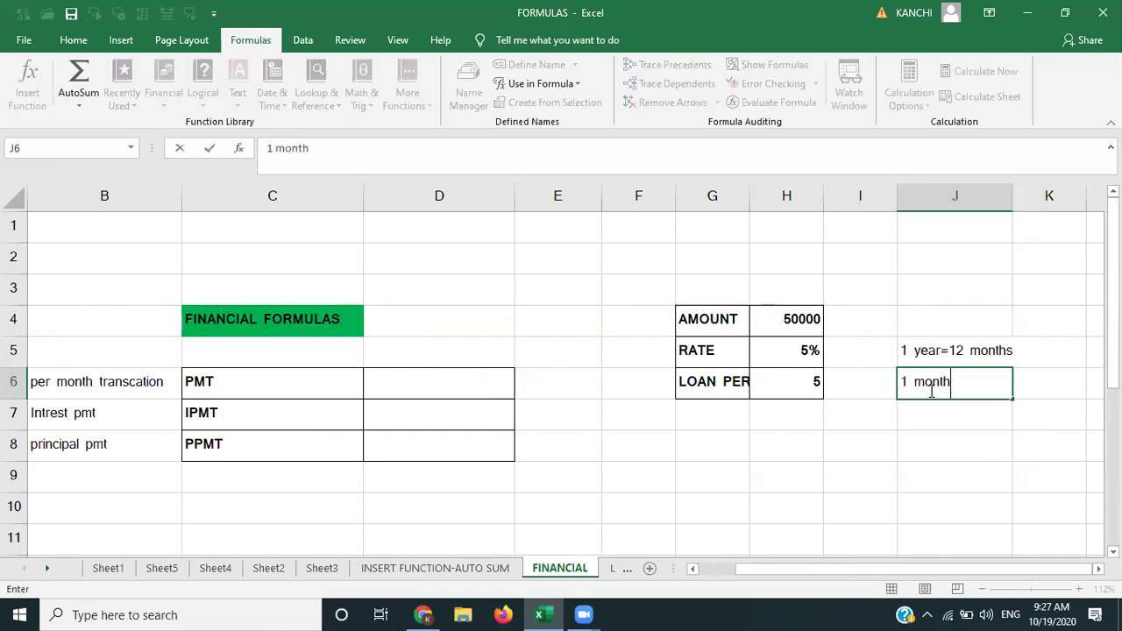
pyautogui.write('= 1year/12')
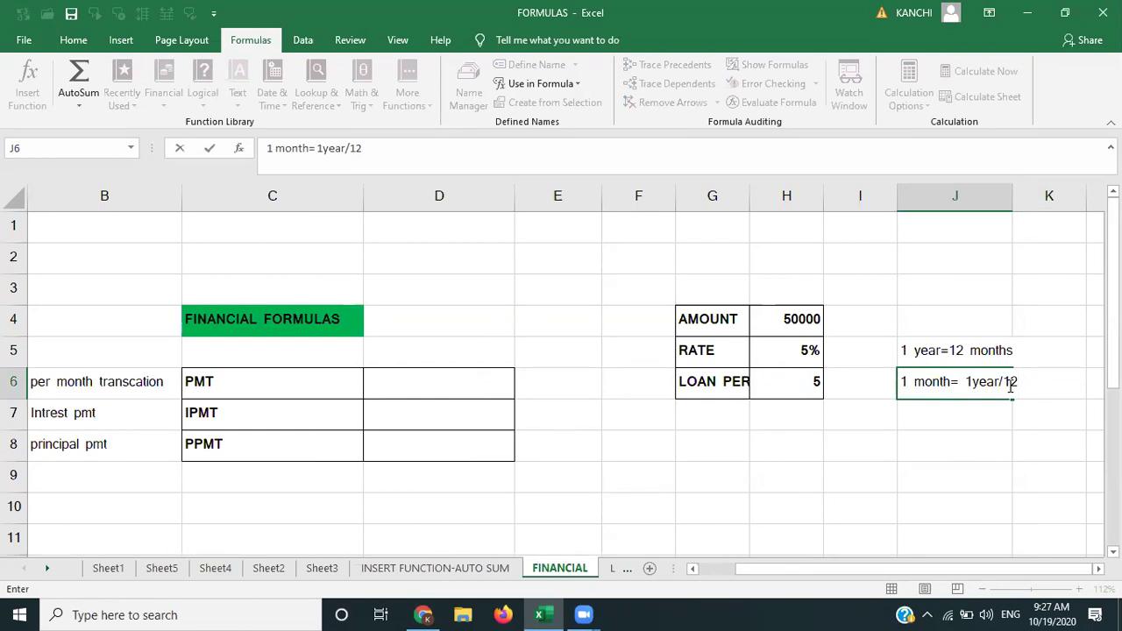
pyautogui.click(810, 383)
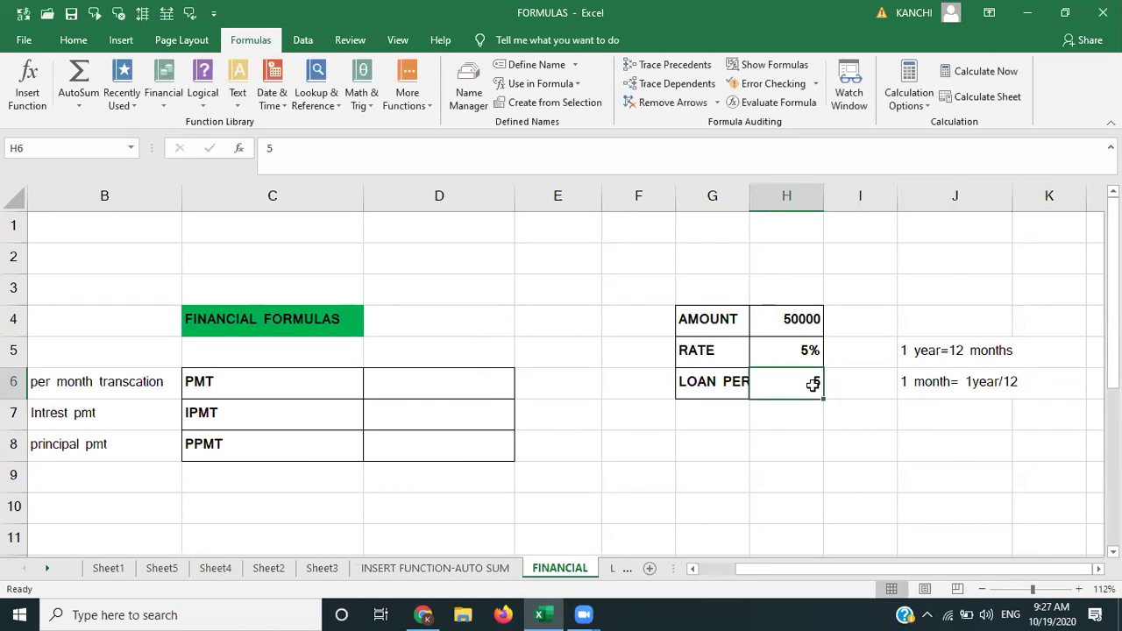
# Step: Recheck the J6 note, then undo back toward the completed financial formulas
pyautogui.click(1006, 395)
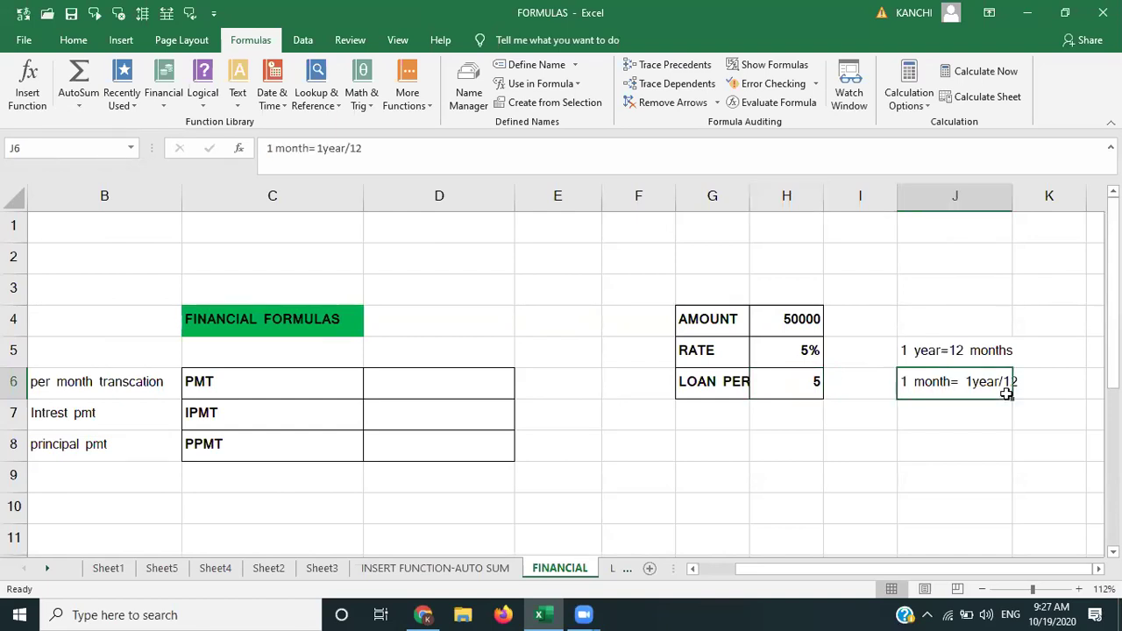
pyautogui.click(699, 383)
pyautogui.click(949, 383)
pyautogui.hotkey('ctrl', 'z')
pyautogui.hotkey('ctrl', 'z')
pyautogui.hotkey('ctrl', 'z')
pyautogui.hotkey('ctrl', 'z')
pyautogui.hotkey('ctrl', 'z')
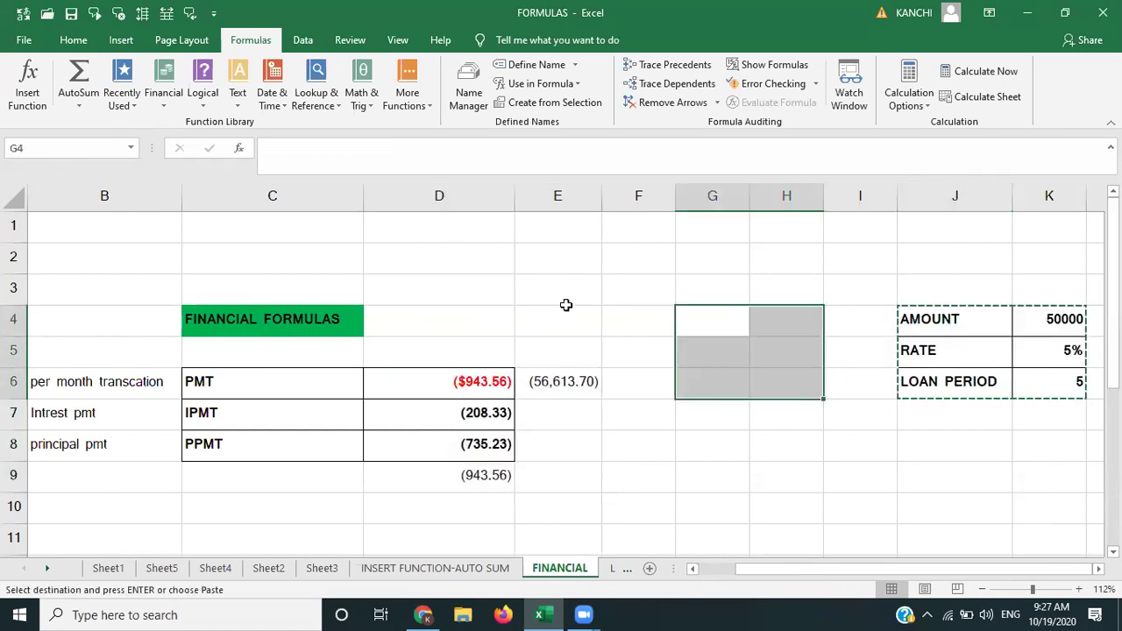
# Step: Review the IPMT and PMT formulas and the K4 loan amount, then start typing 'pmt' in E1
pyautogui.click(477, 418)
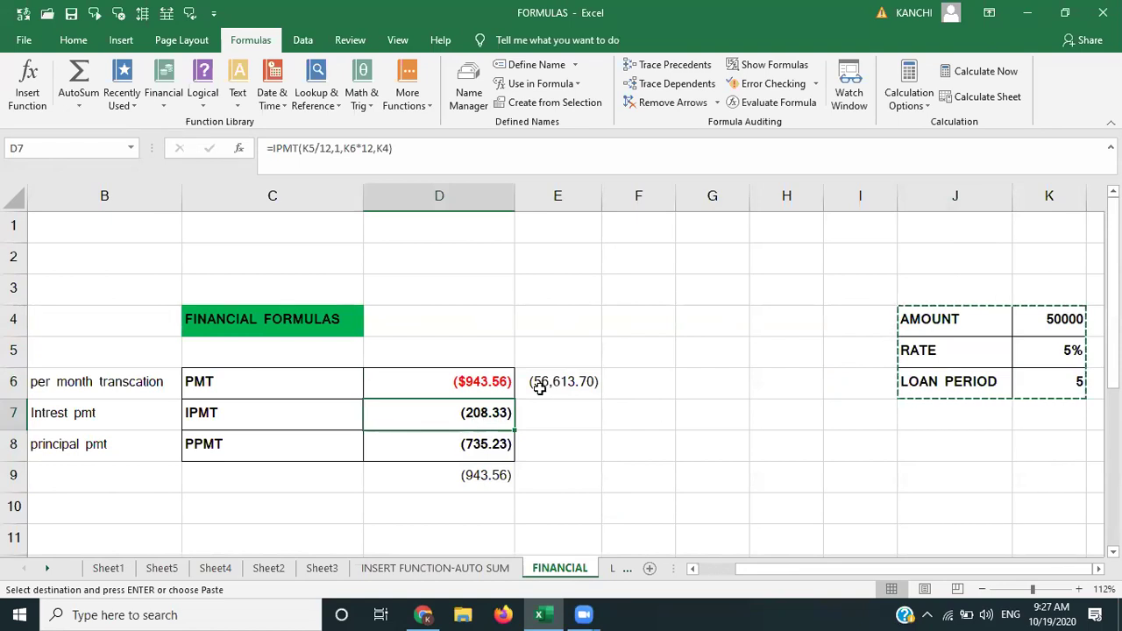
pyautogui.click(470, 385)
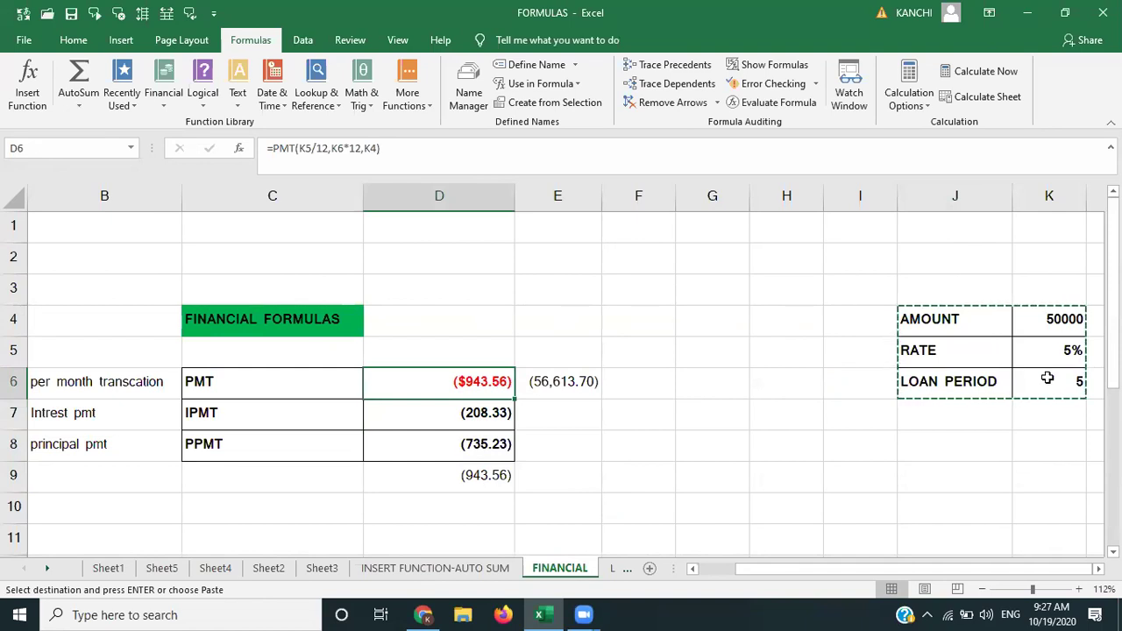
pyautogui.click(1023, 331)
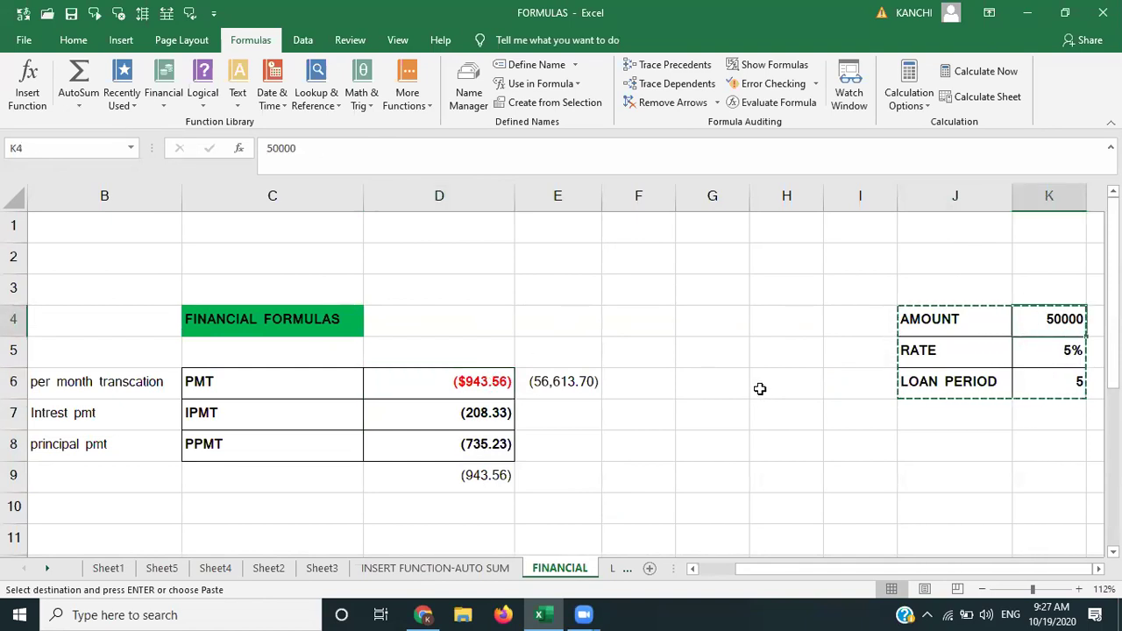
pyautogui.click(547, 231)
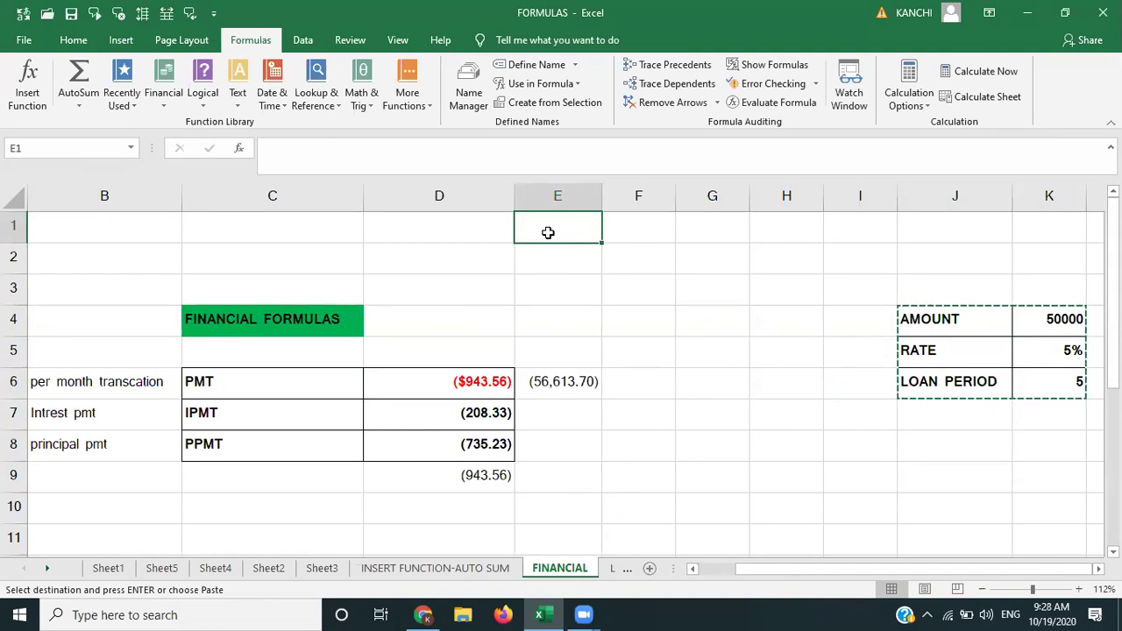
pyautogui.write('pmt')
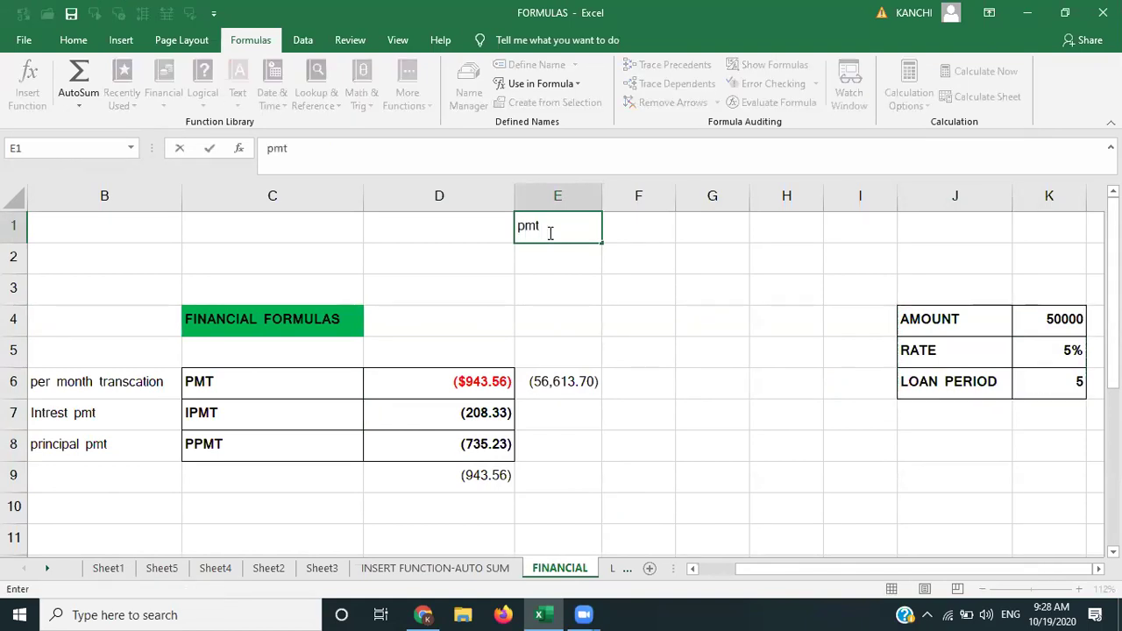
# Step: Complete the E1 note as 'pmt(per month rate,per month loan,total amount)'
pyautogui.hotkey('ctrl', 'Return')
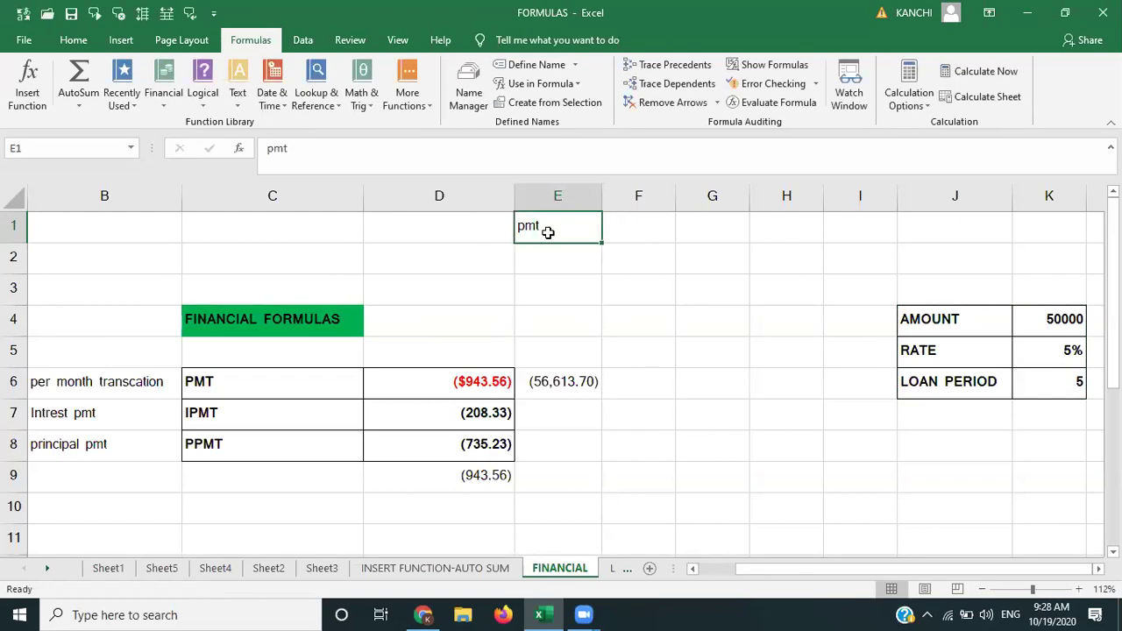
pyautogui.doubleClick(551, 232)
pyautogui.write('(')
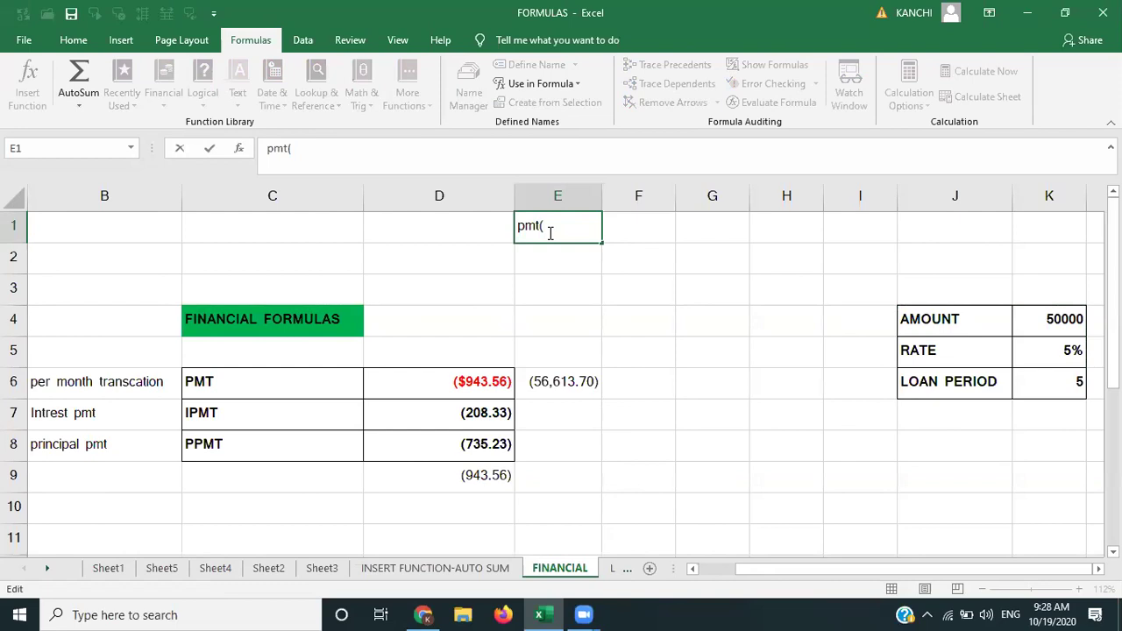
pyautogui.write('rate,')
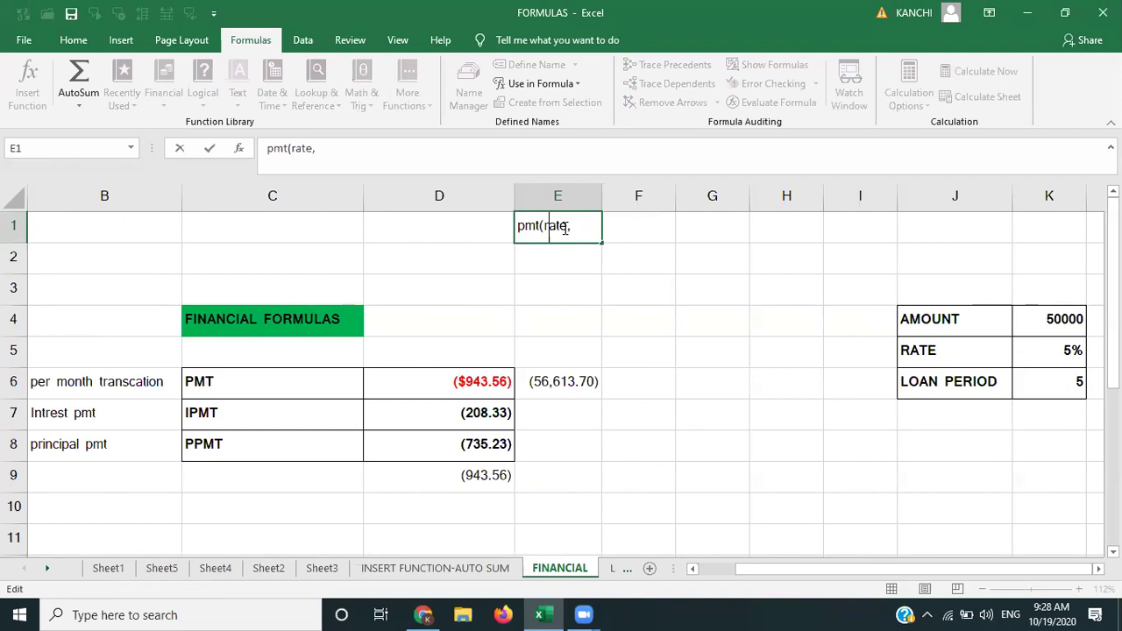
pyautogui.write('per mont')
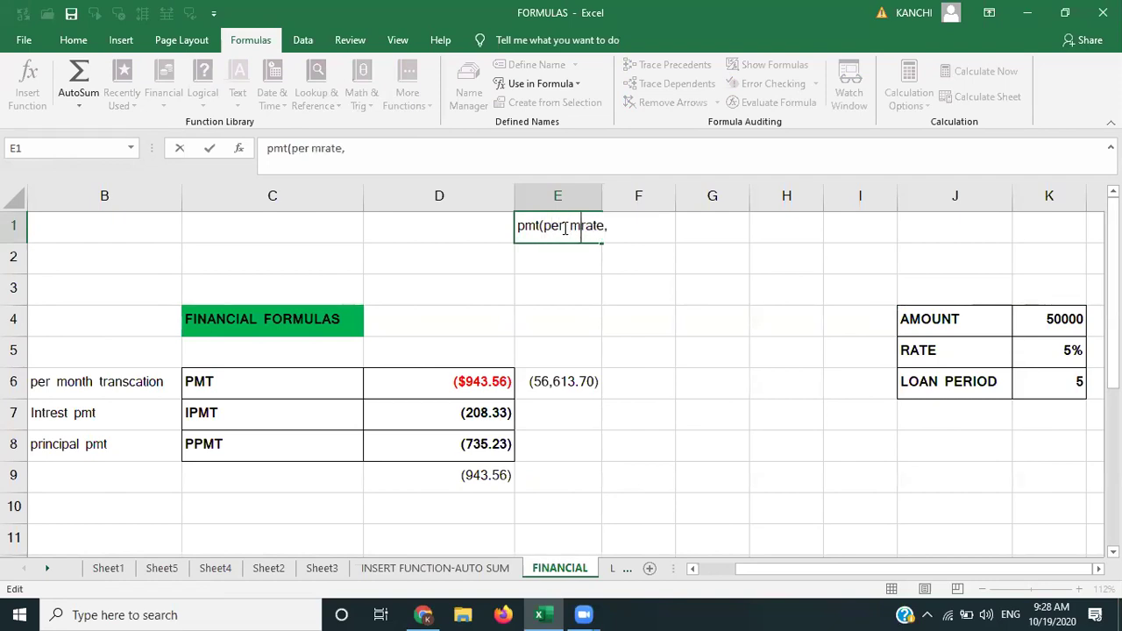
pyautogui.write('h')
pyautogui.press('Right')
pyautogui.press('Right')
pyautogui.press('Right')
pyautogui.press('Right')
pyautogui.press('Right')
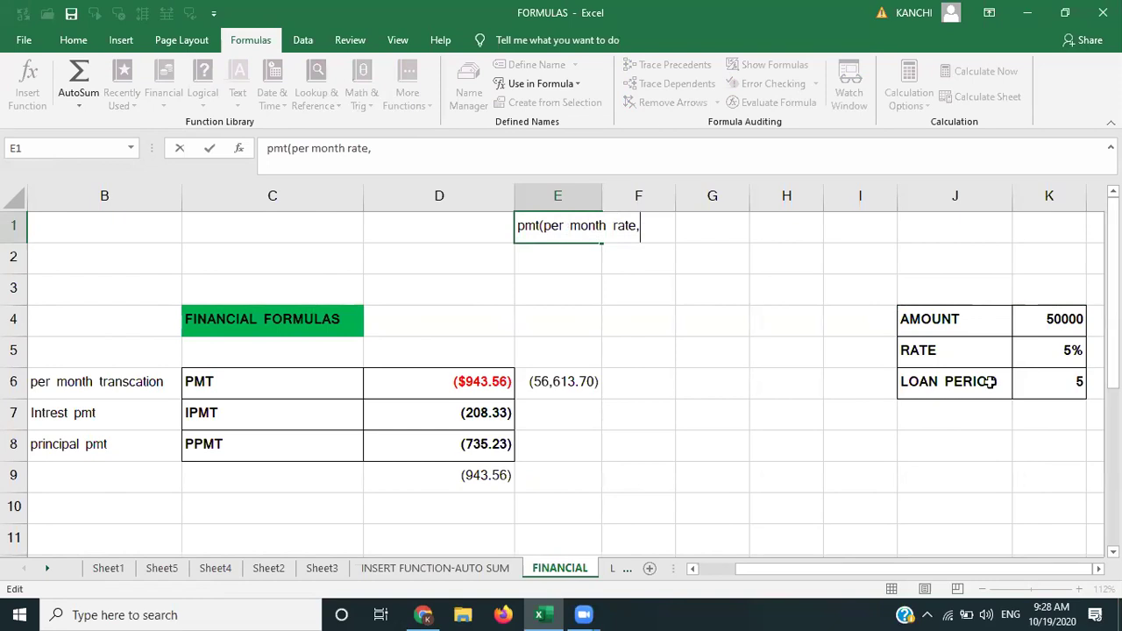
pyautogui.click(1044, 387)
pyautogui.doubleClick(596, 226)
pyautogui.write('per month ')
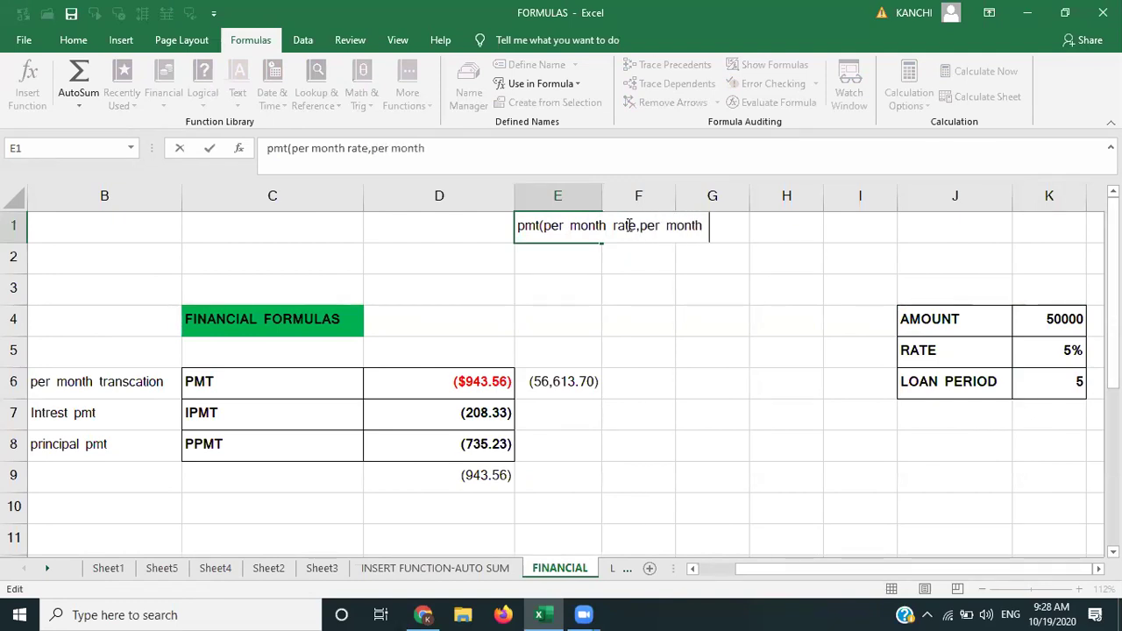
pyautogui.write('loan')
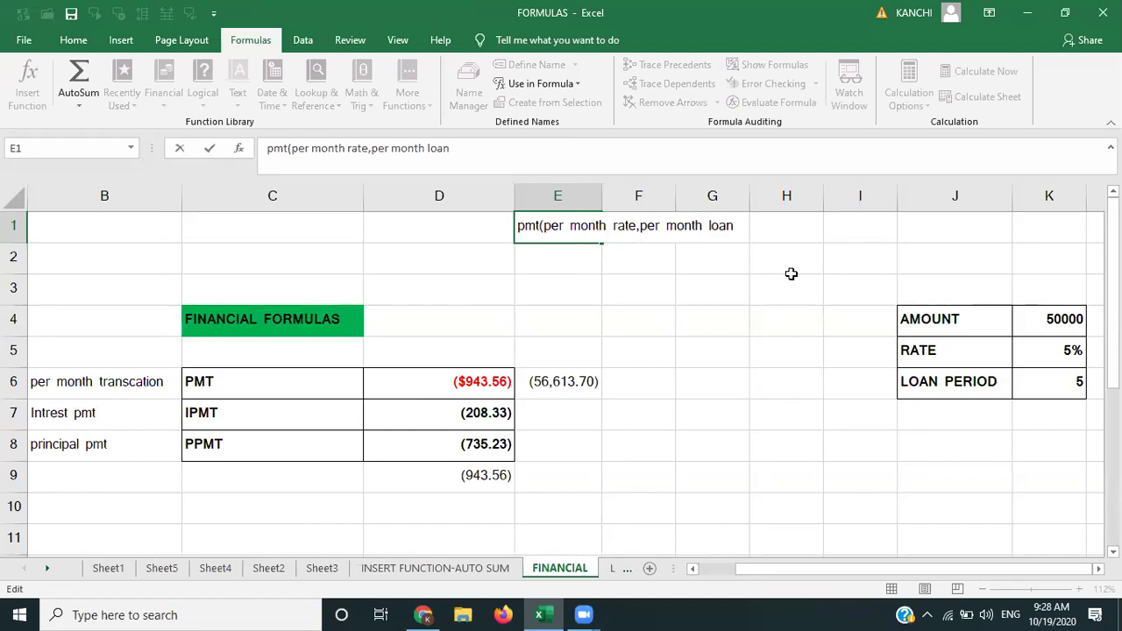
pyautogui.write(',')
pyautogui.write('total')
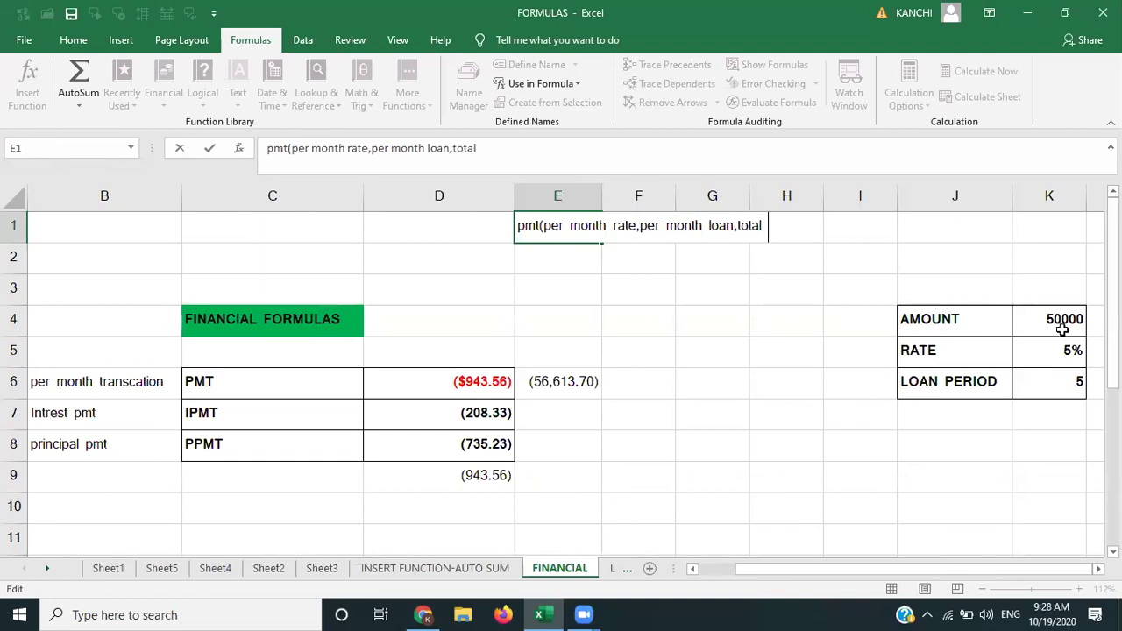
pyautogui.write(' amount')
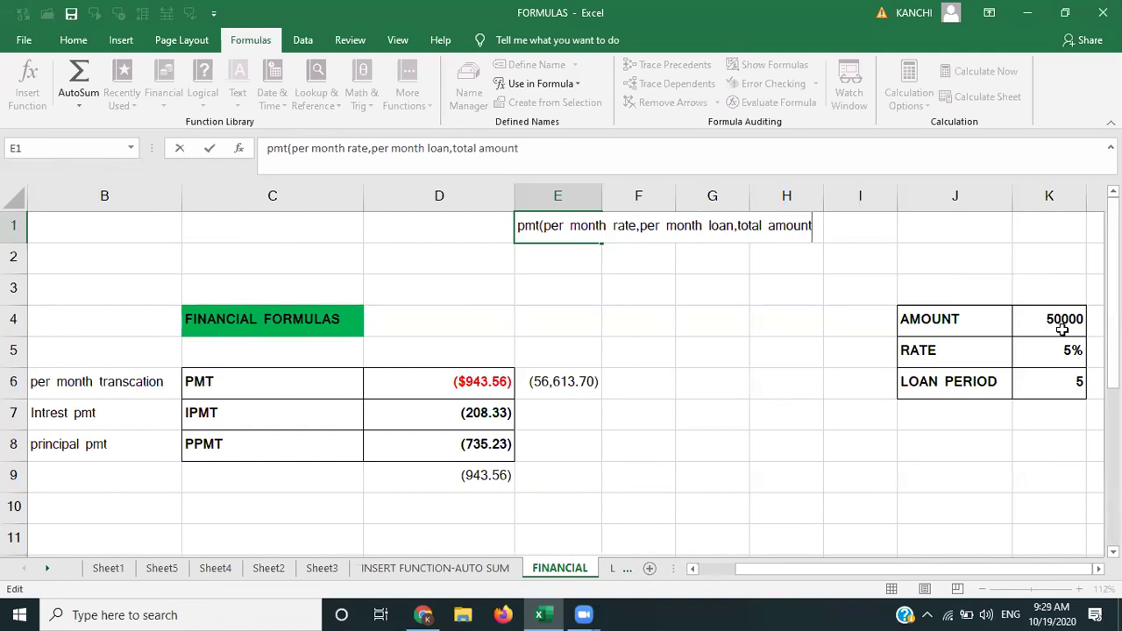
pyautogui.write(')')
pyautogui.click(887, 408)
# Step: Resize column E and turn on Wrap Text for the E1 note
pyautogui.moveTo(601, 196); pyautogui.dragTo(815, 196)
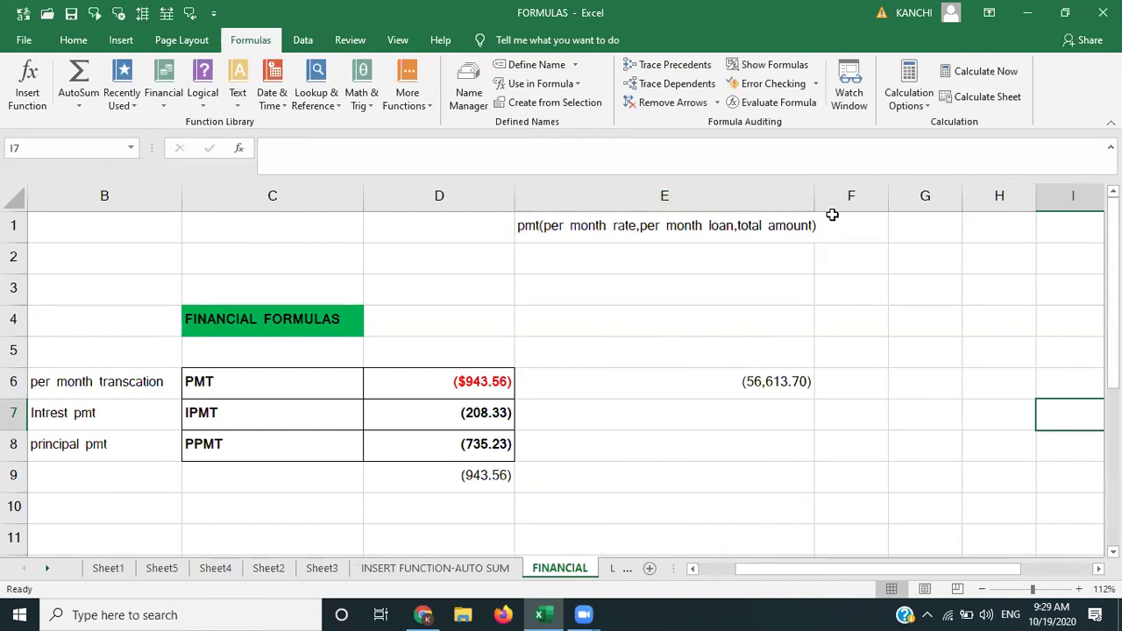
pyautogui.moveTo(813, 191); pyautogui.dragTo(654, 196)
pyautogui.click(581, 231)
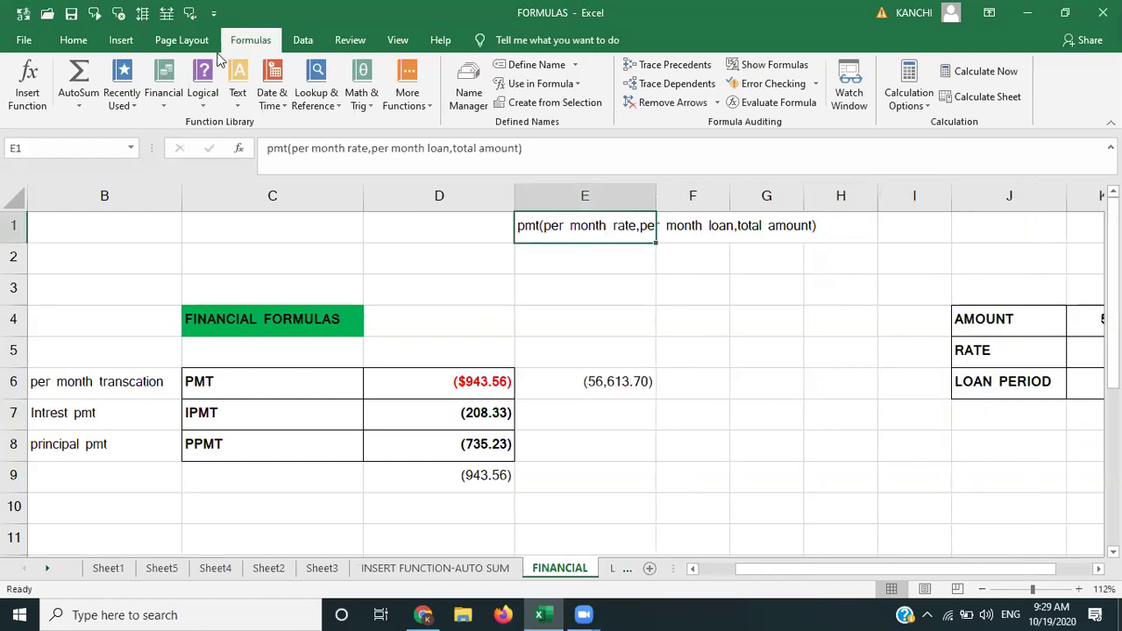
pyautogui.click(88, 44)
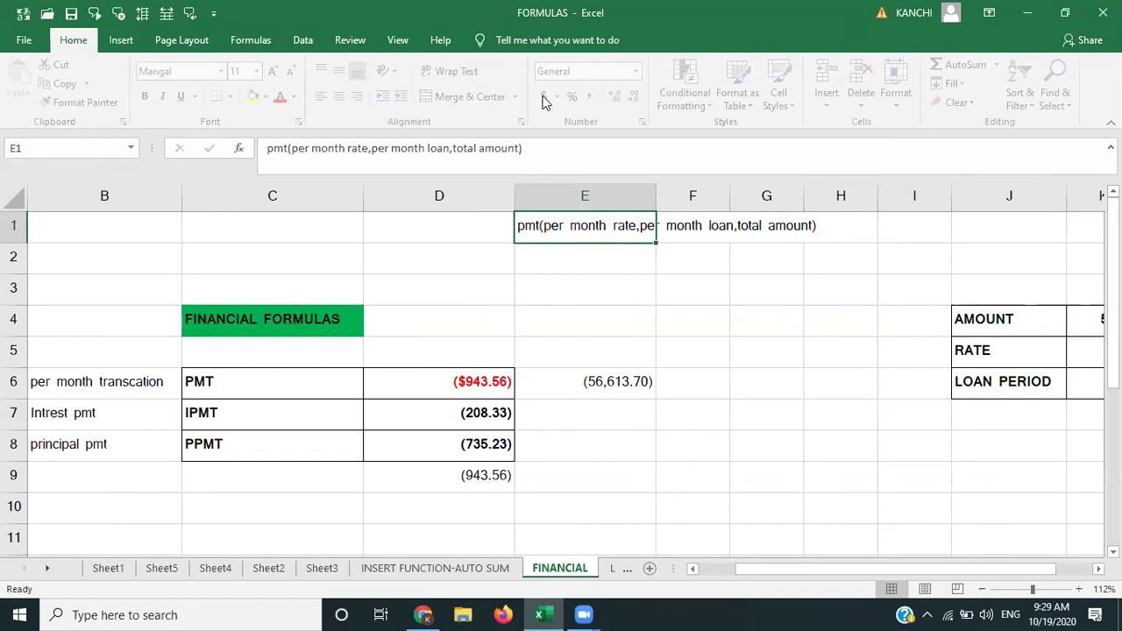
pyautogui.click(473, 71)
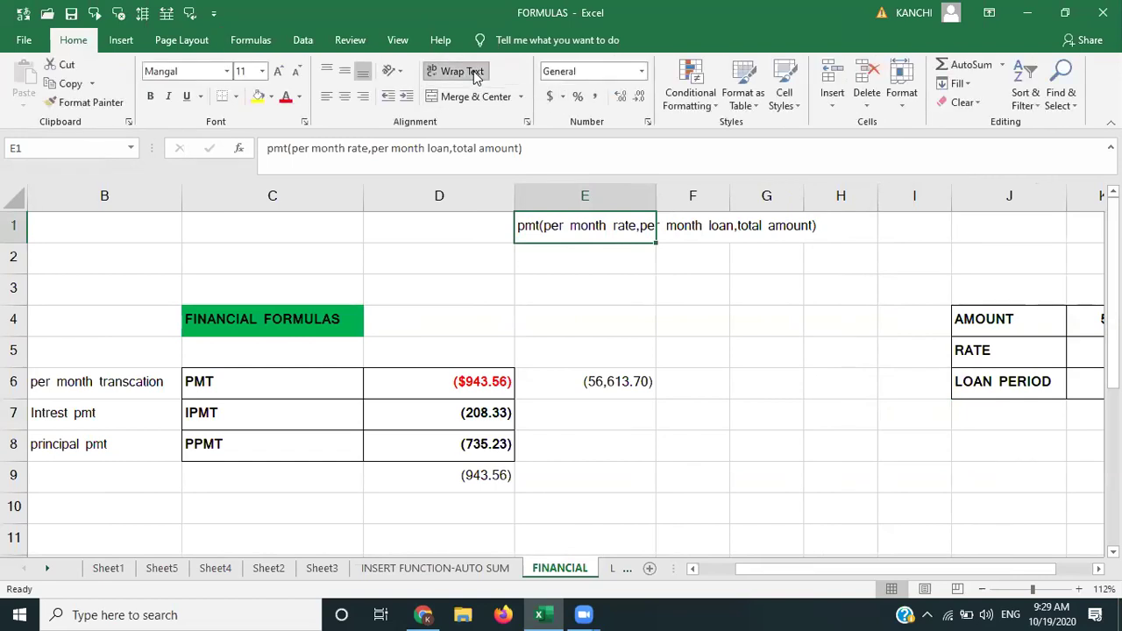
pyautogui.click(982, 379)
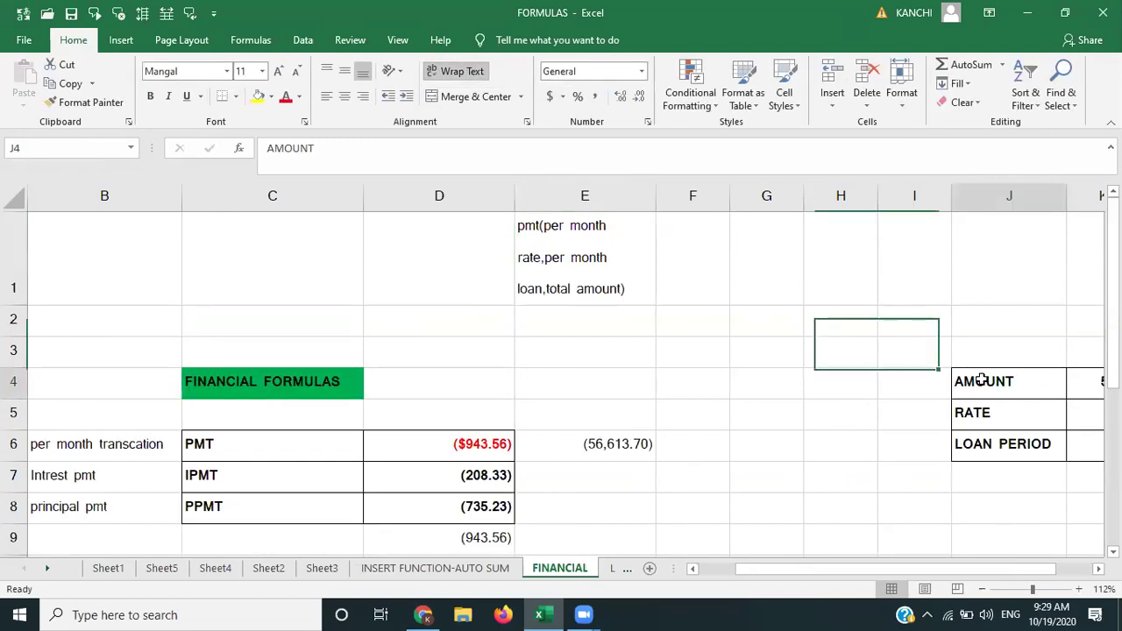
# Step: Move the AMOUNT/RATE/LOAN PERIOD table into F4:G6
pyautogui.hotkey('shift', 'Down')
pyautogui.hotkey('shift', 'Down')
pyautogui.hotkey('shift', 'Right')
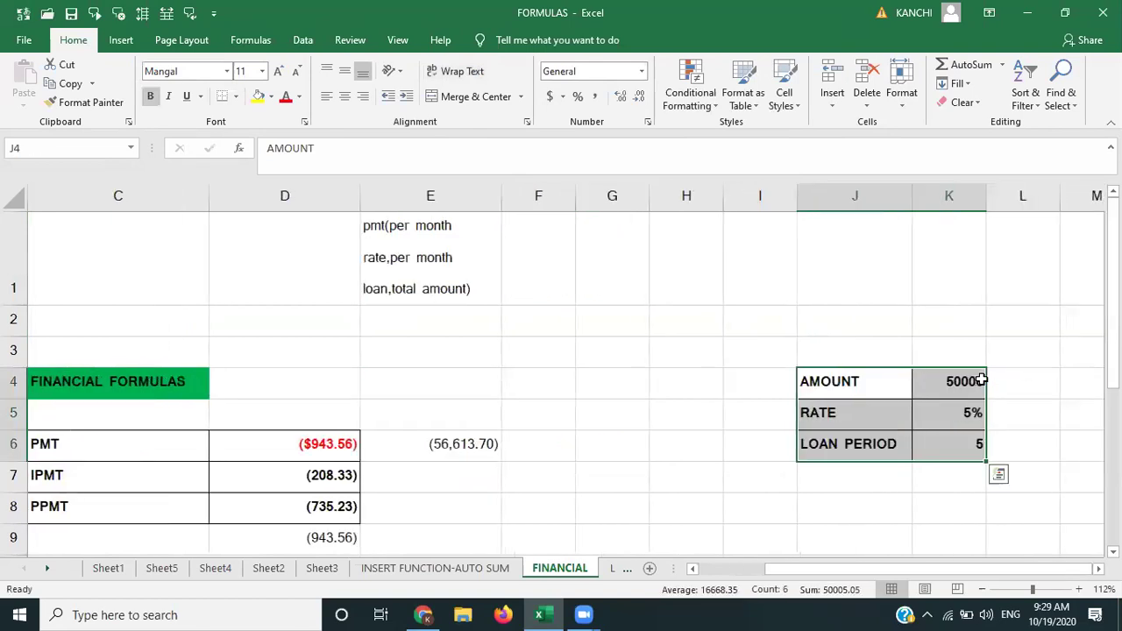
pyautogui.hotkey('ctrl', 'c')
pyautogui.press('Left')
pyautogui.press('Left')
pyautogui.press('Left')
pyautogui.press('Left')
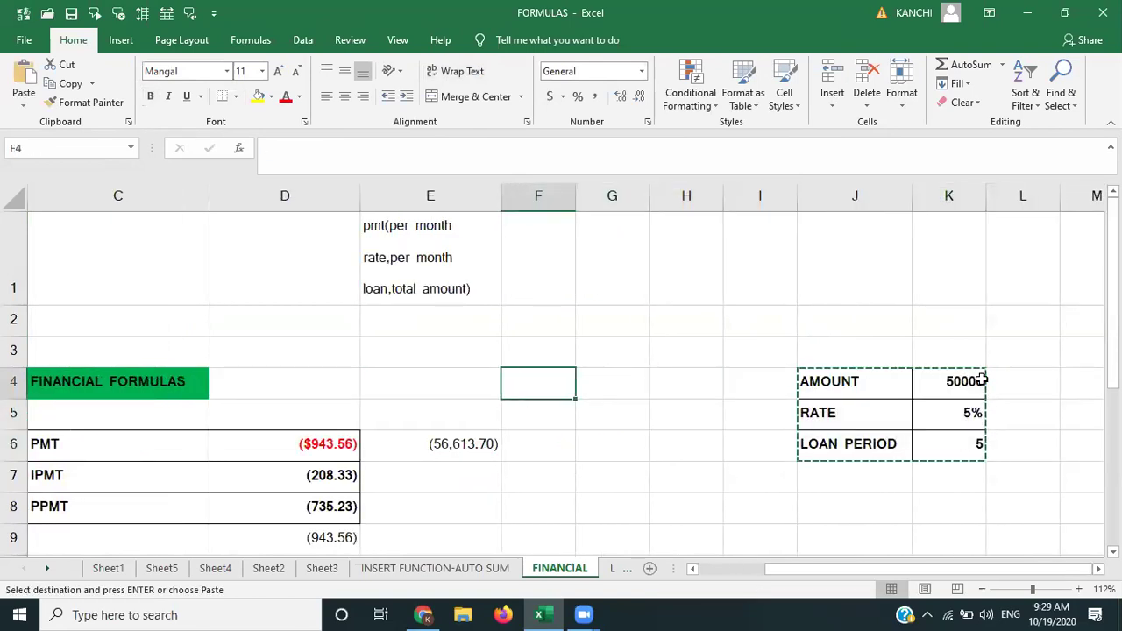
pyautogui.hotkey('ctrl', 'v')
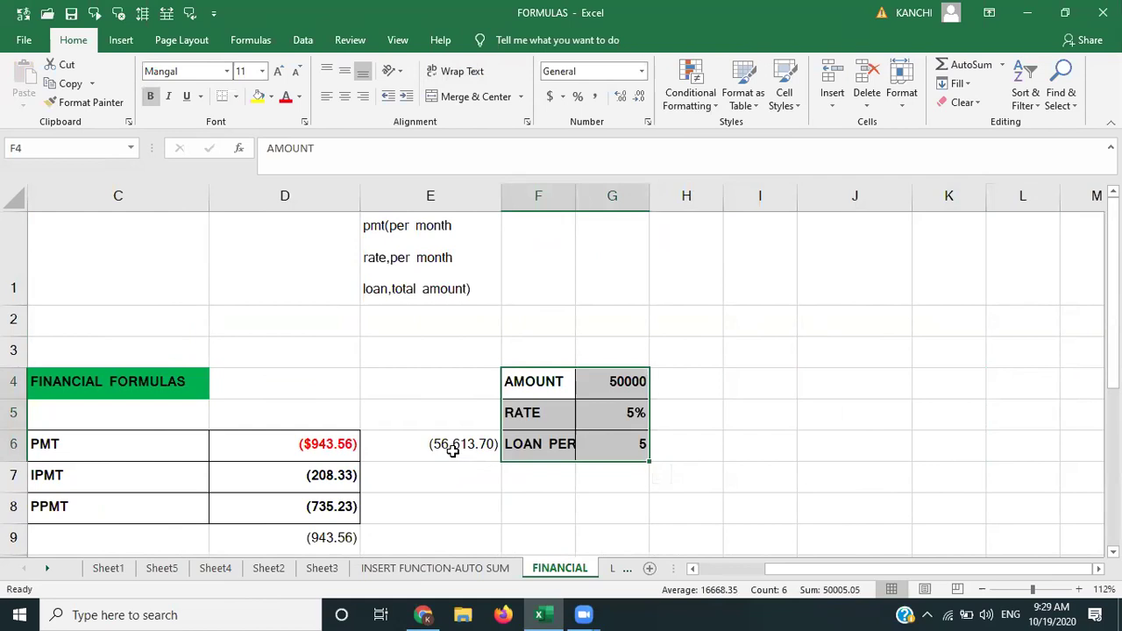
# Step: Clear the old PMT result in D6 and the IPMT/PPMT values in D7:D9
pyautogui.click(452, 450)
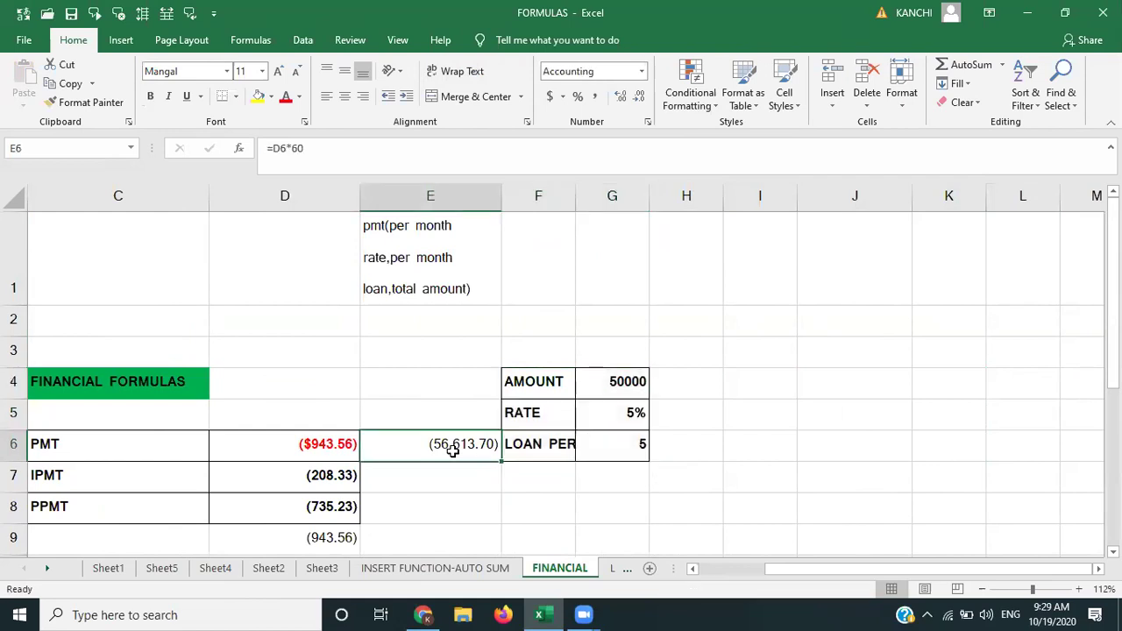
pyautogui.press('Left')
pyautogui.press('Down')
pyautogui.press('Down')
pyautogui.press('Up')
pyautogui.press('Up')
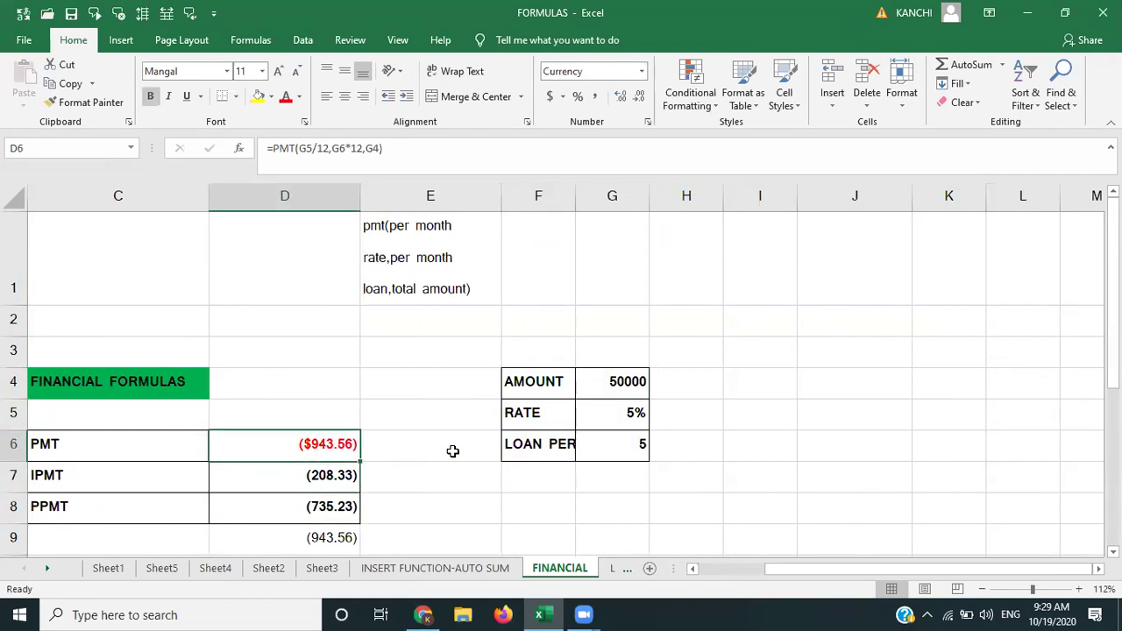
pyautogui.press('Delete')
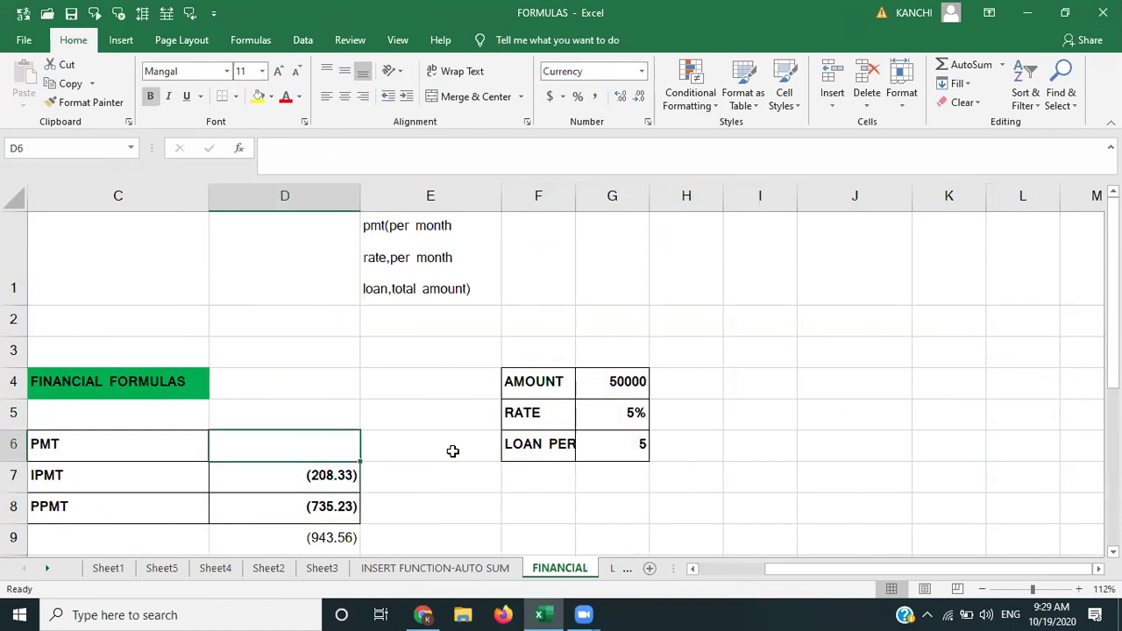
pyautogui.press('Down')
pyautogui.hotkey('shift', 'Down')
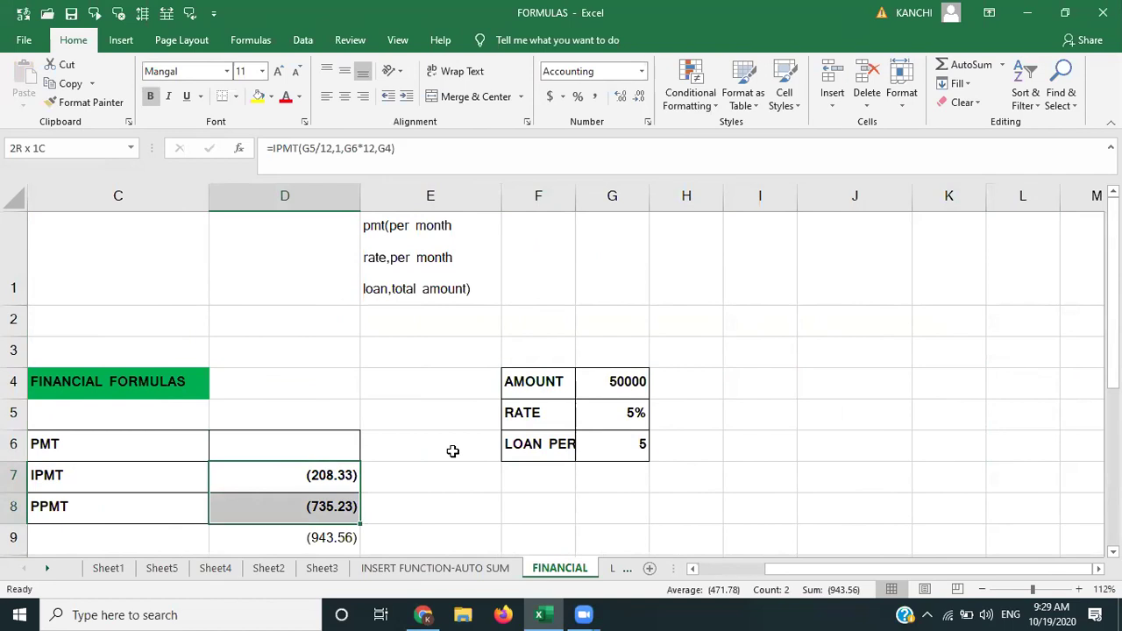
pyautogui.hotkey('shift', 'Down')
pyautogui.press('Delete')
pyautogui.press('Up')
pyautogui.press('Up')
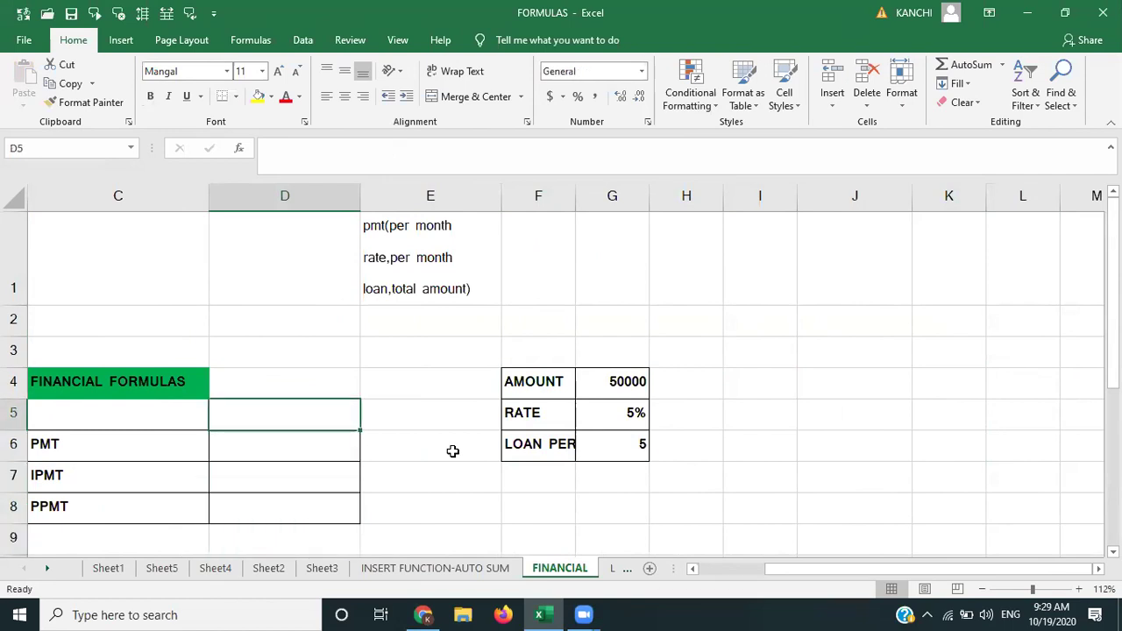
pyautogui.press('Down')
# Step: Enter =PMT(G5/12,G6*12,G4) in D6 and give the result Comma Style
pyautogui.write('=')
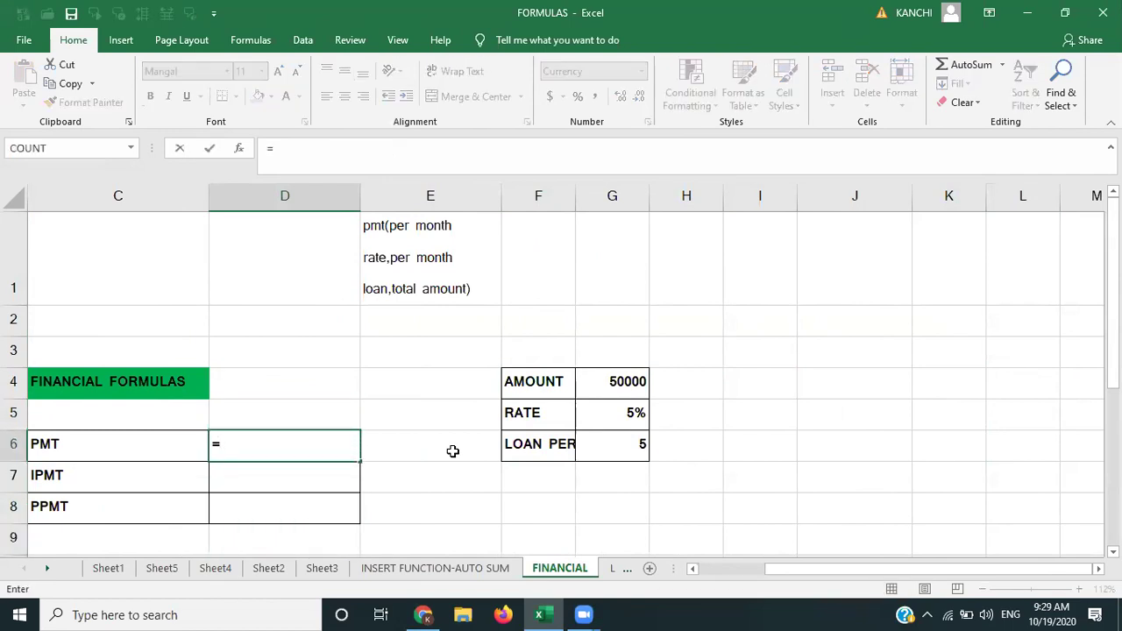
pyautogui.write('pmt')
pyautogui.press('Tab')
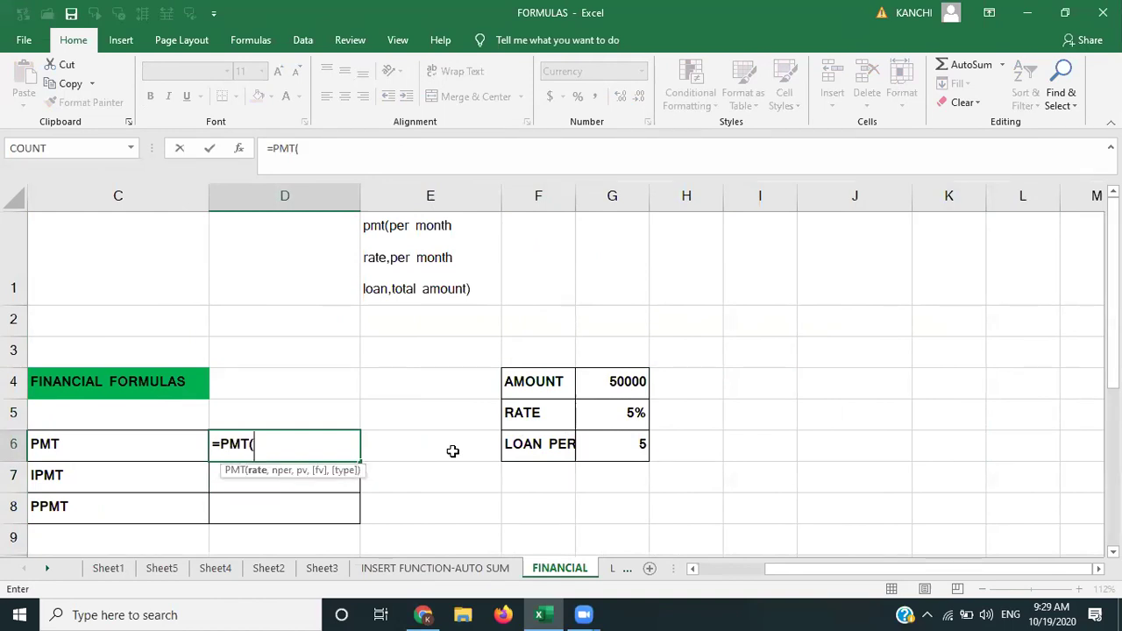
pyautogui.click(604, 420)
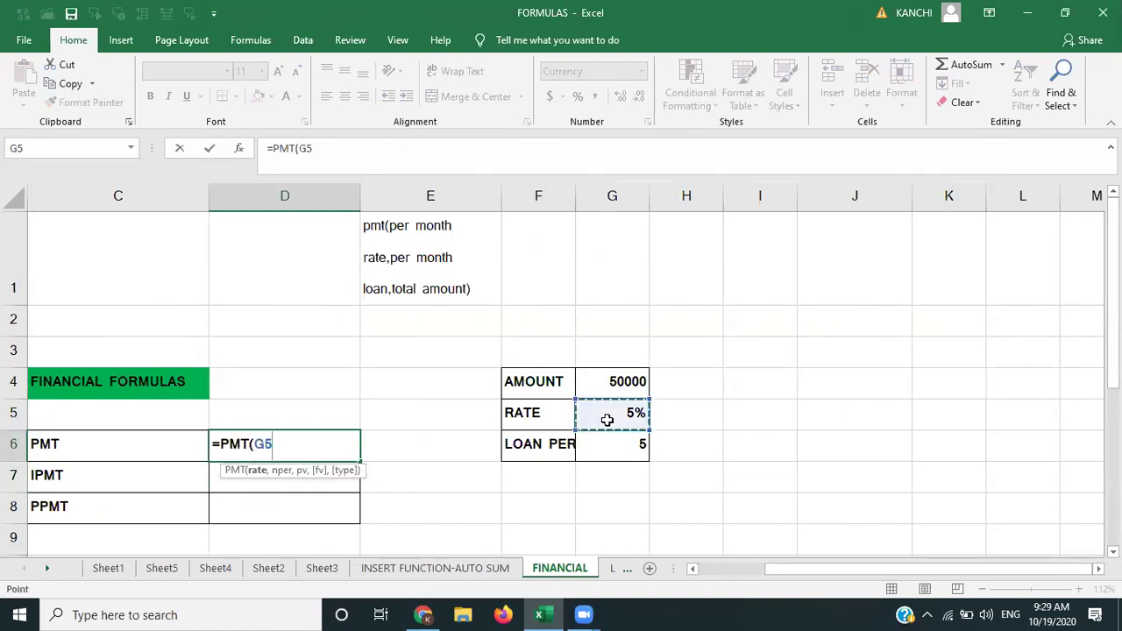
pyautogui.write('/12')
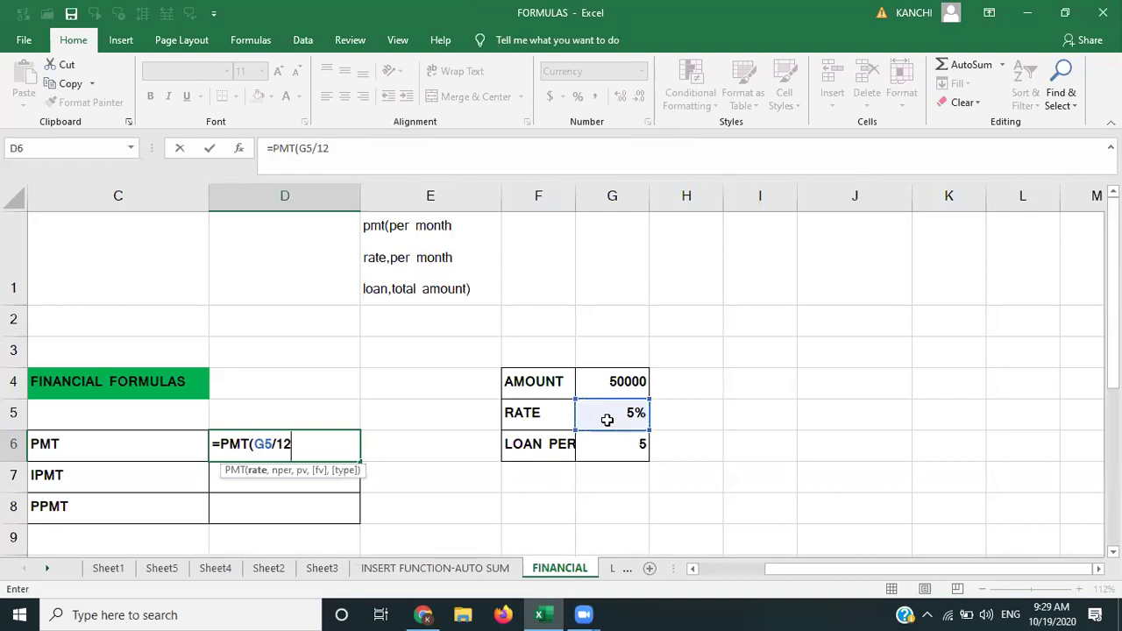
pyautogui.write(',')
pyautogui.click(607, 444)
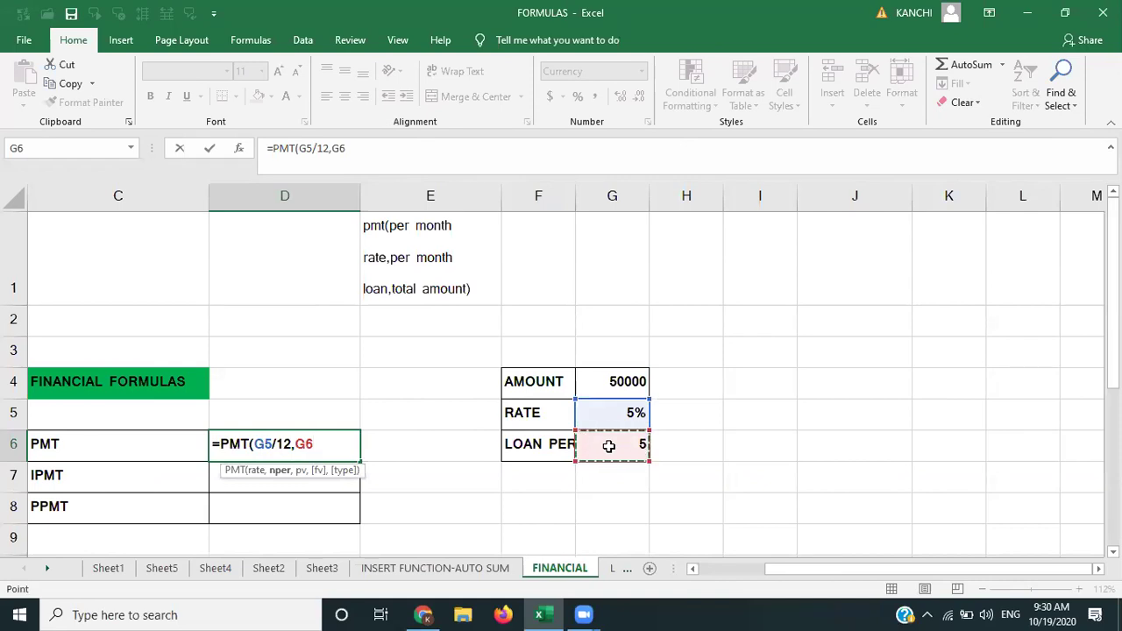
pyautogui.write('*12')
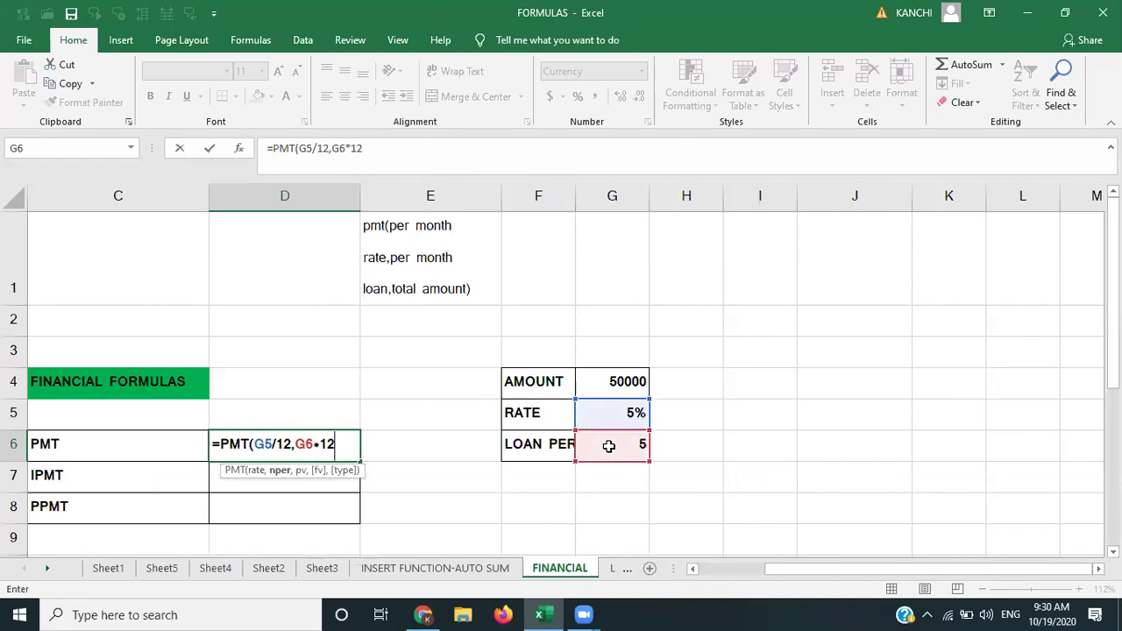
pyautogui.write(',')
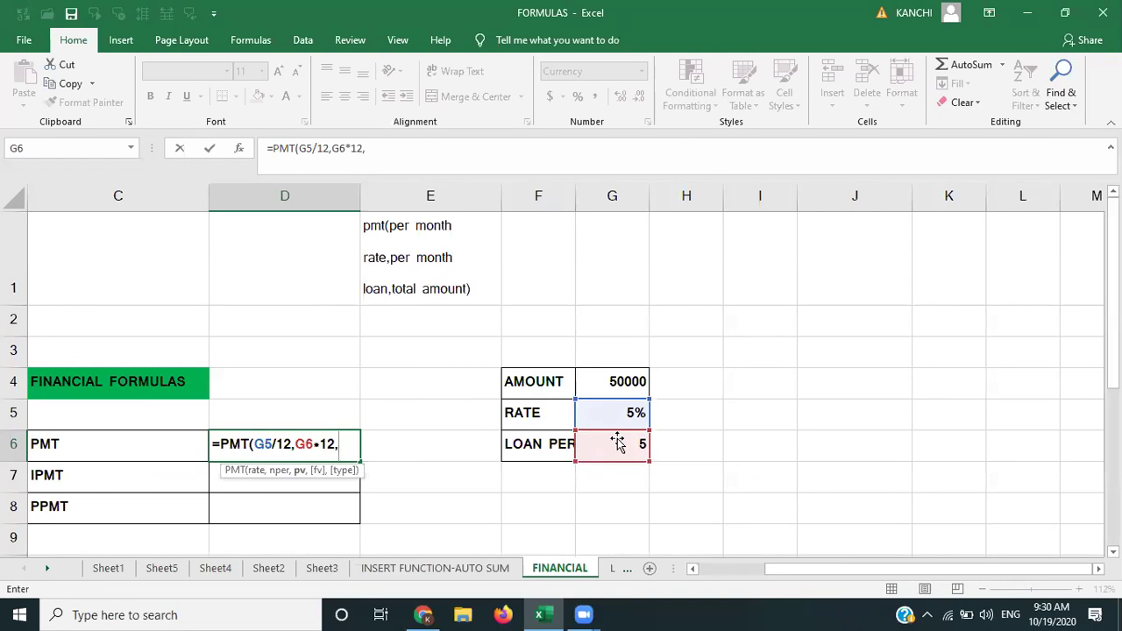
pyautogui.click(625, 383)
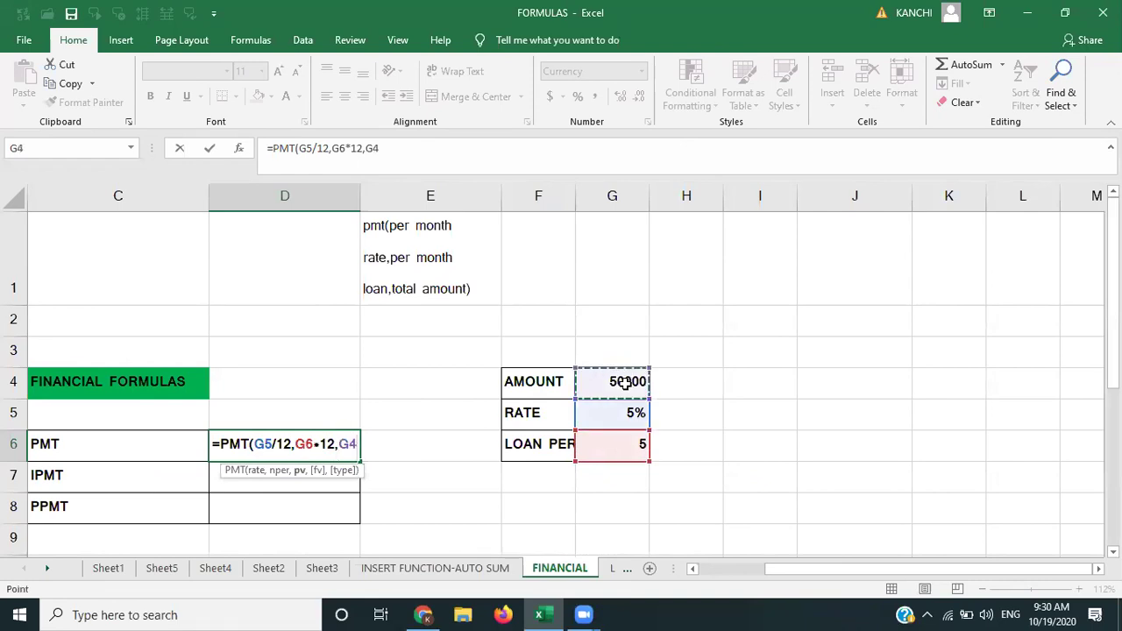
pyautogui.write(')')
pyautogui.press('Return')
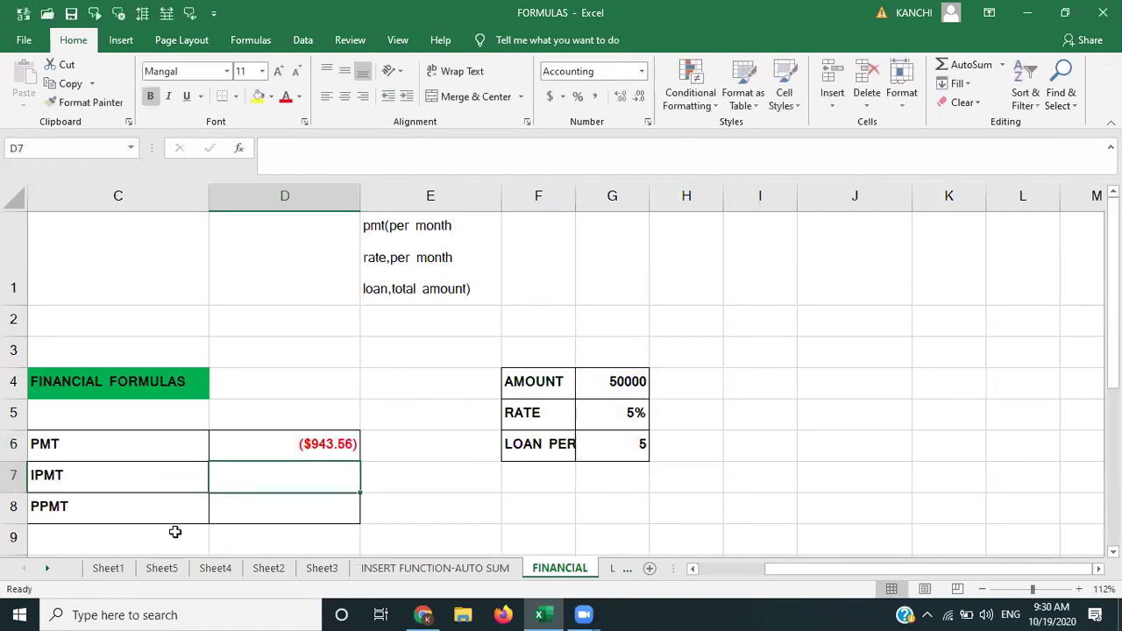
pyautogui.click(335, 446)
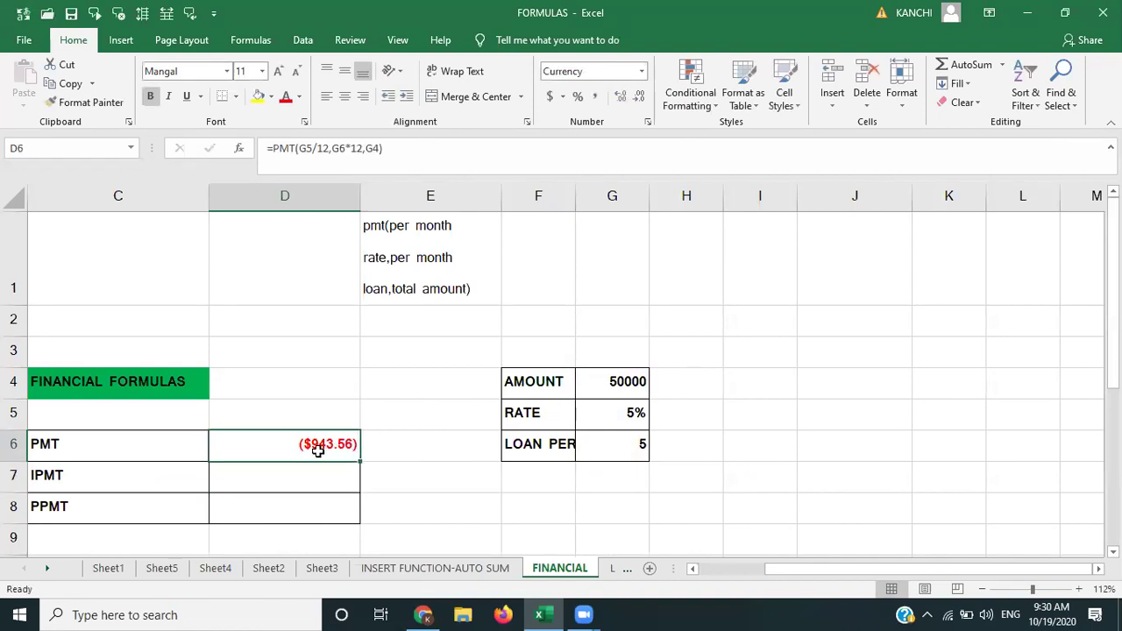
pyautogui.click(595, 103)
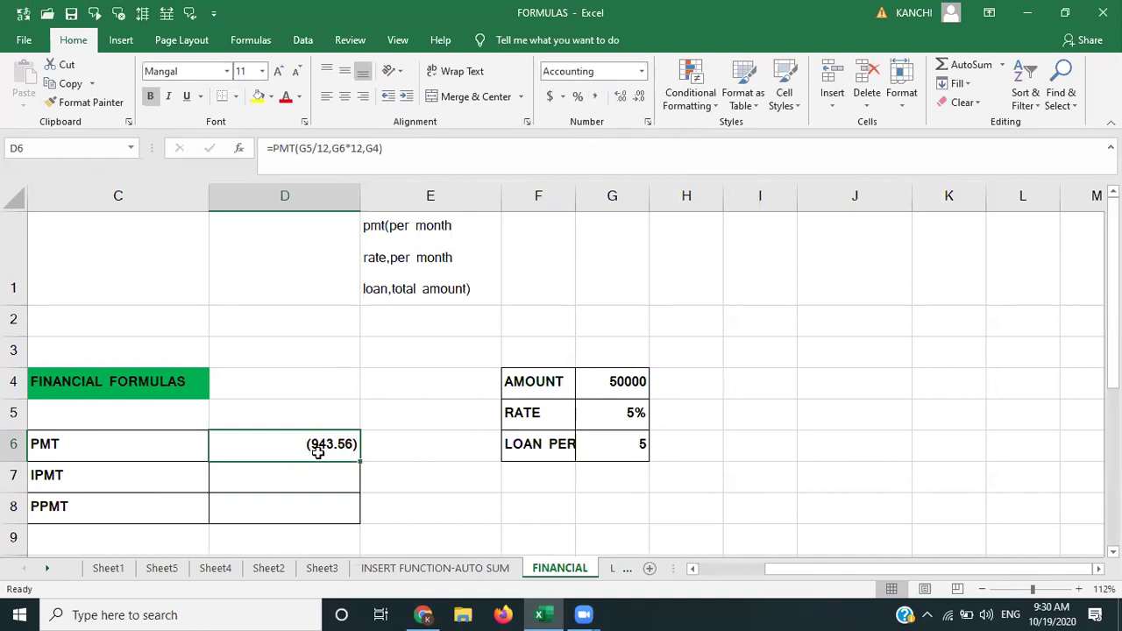
# Step: Apply the ₹ Hindi accounting format to D6 so it reads ₹ -943.56
pyautogui.click(562, 99)
pyautogui.click(580, 136)
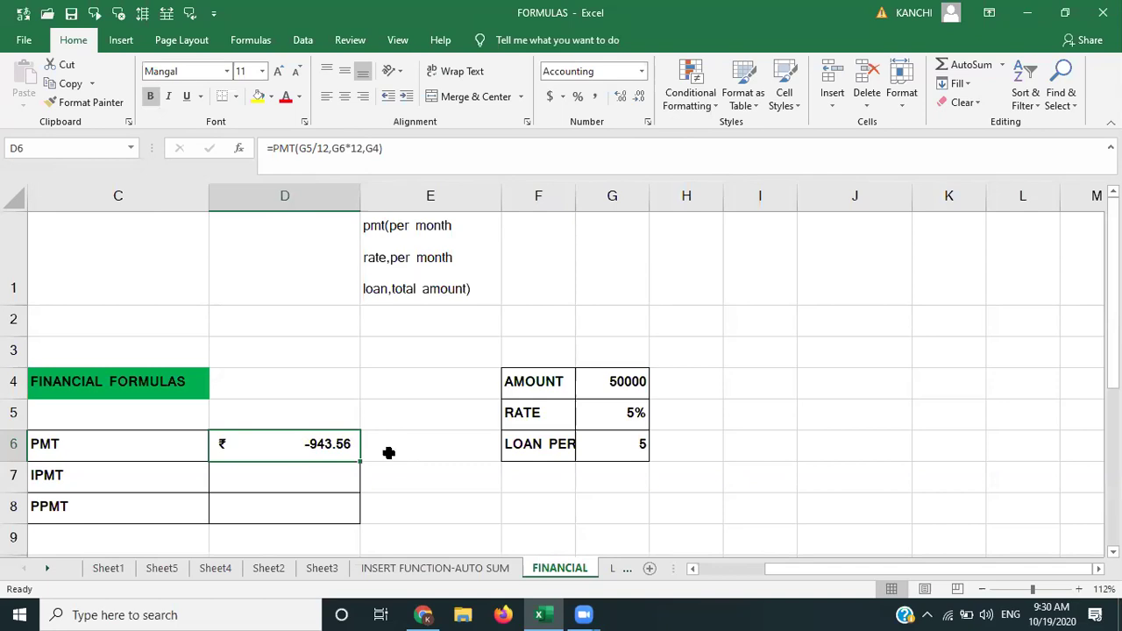
pyautogui.click(317, 480)
# Step: Enter =IPMT(G5/12,1,G6*12,G4) in D7, giving the first month's interest ($208.33)
pyautogui.write('=')
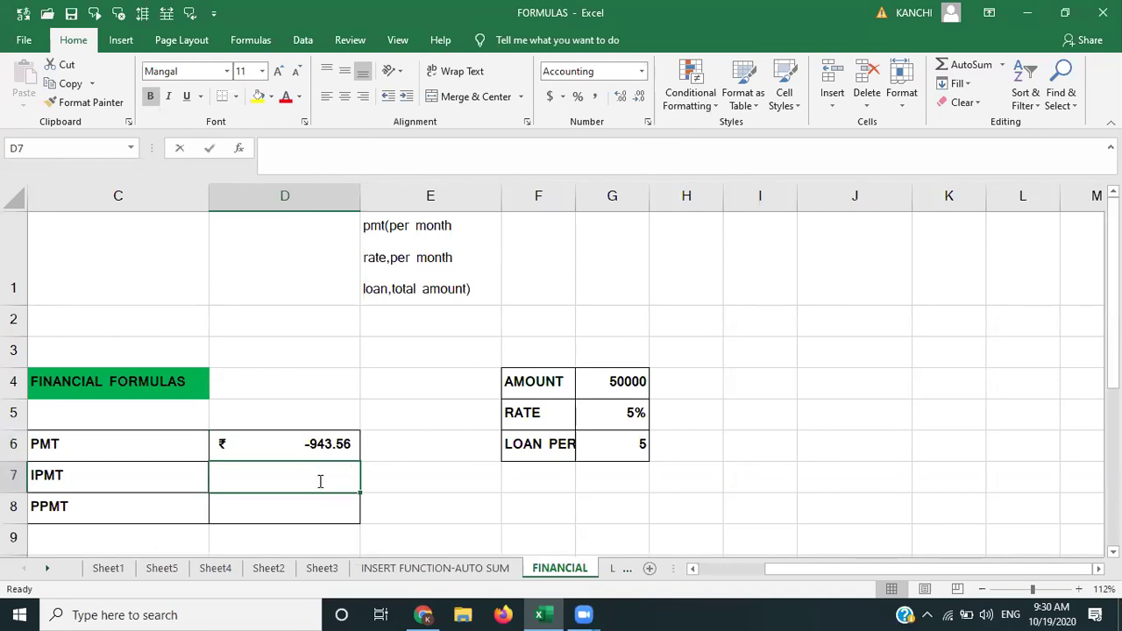
pyautogui.write('ipmt')
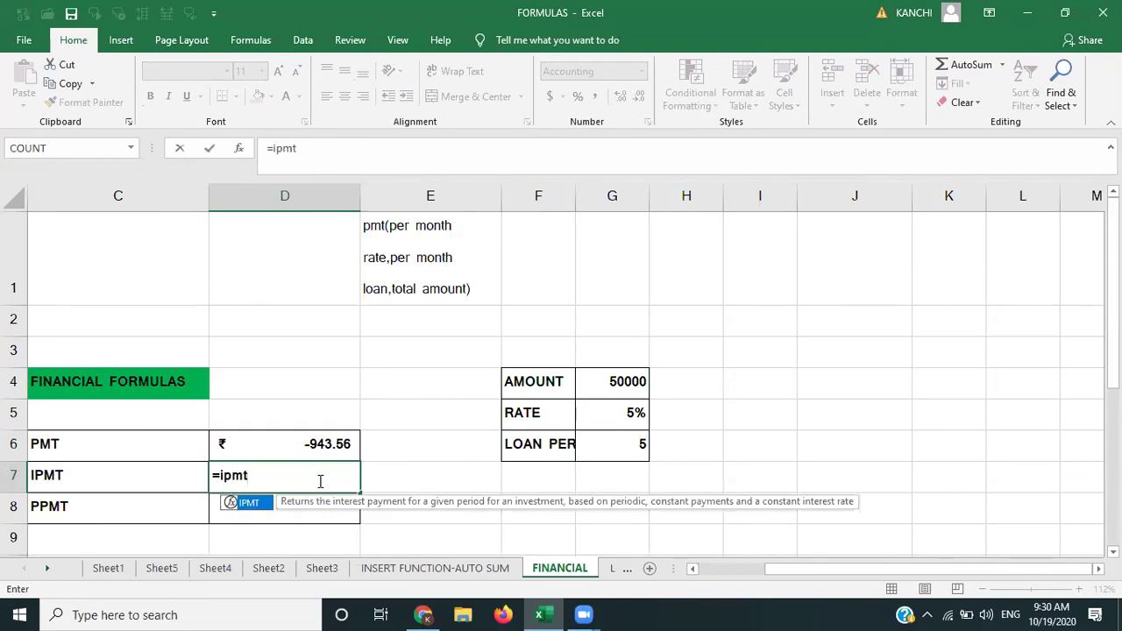
pyautogui.doubleClick(249, 503)
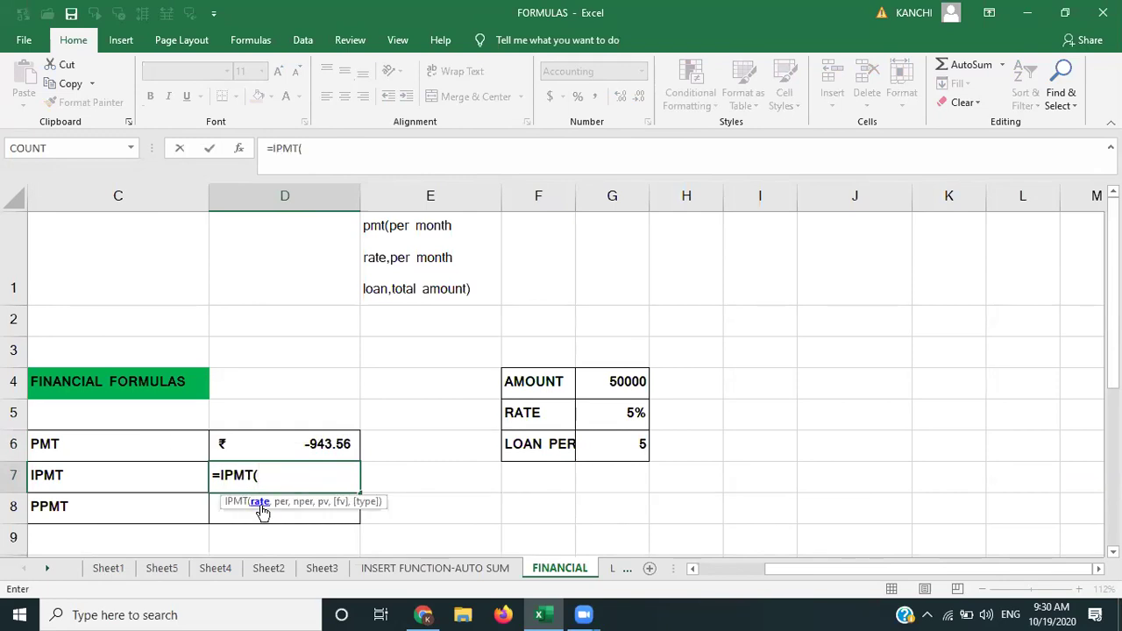
pyautogui.click(606, 412)
pyautogui.write('/12,')
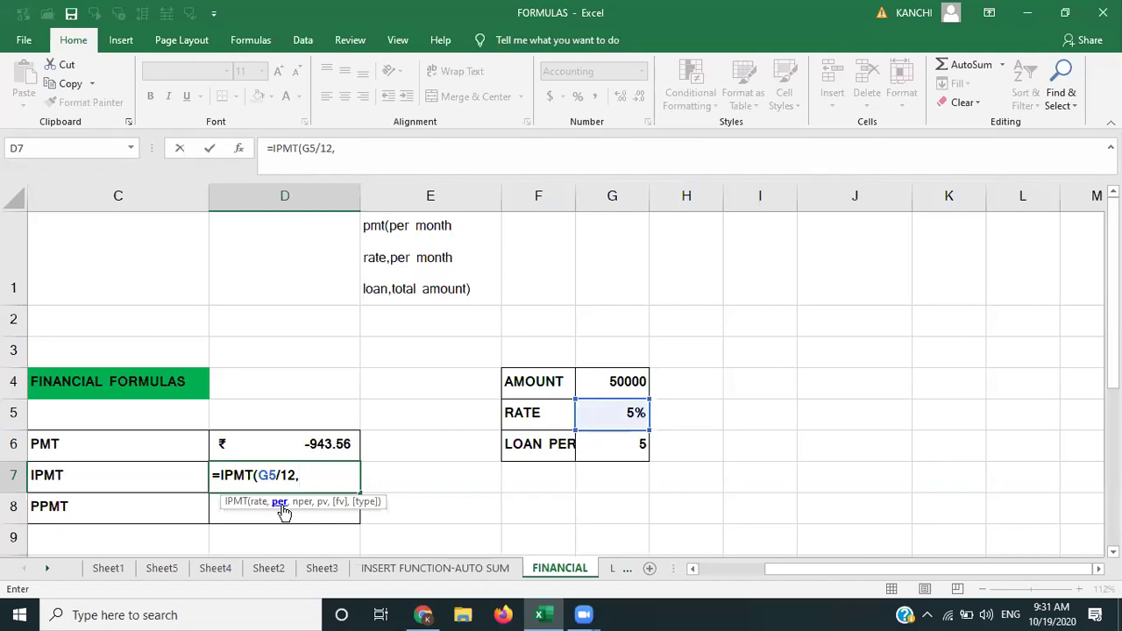
pyautogui.write('1,')
pyautogui.click(638, 445)
pyautogui.write('*')
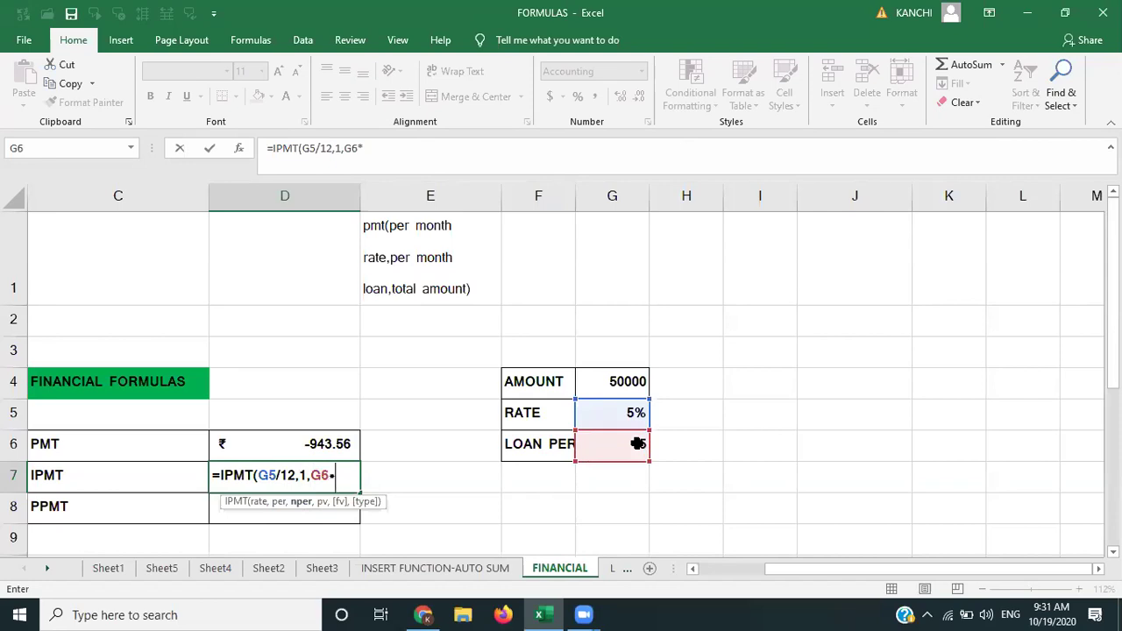
pyautogui.write('12,')
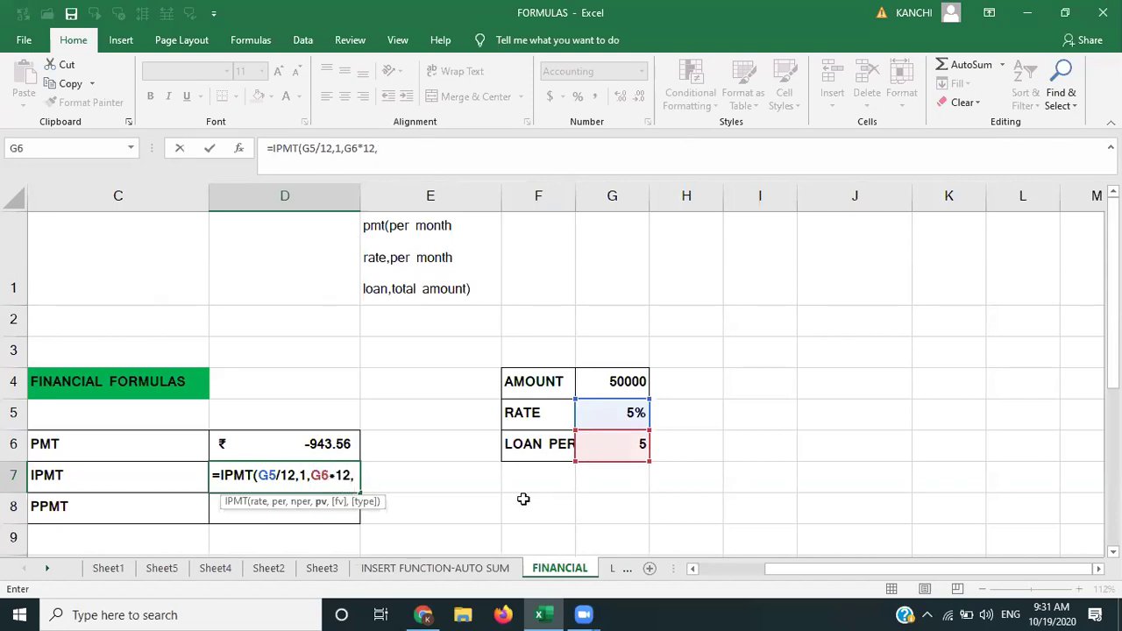
pyautogui.click(618, 386)
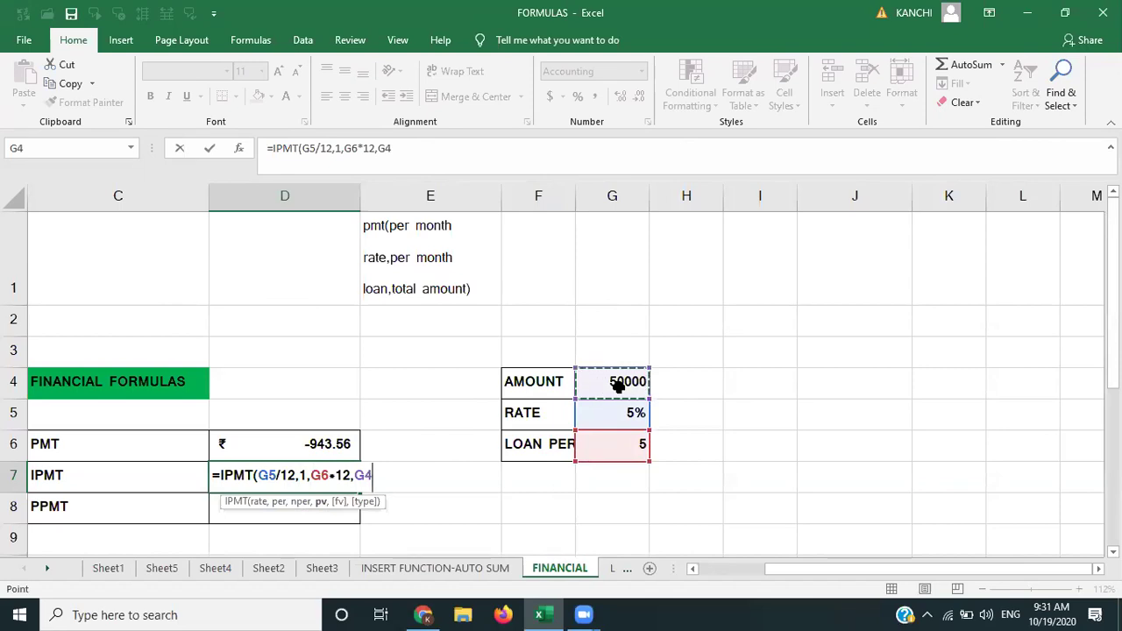
pyautogui.write(')')
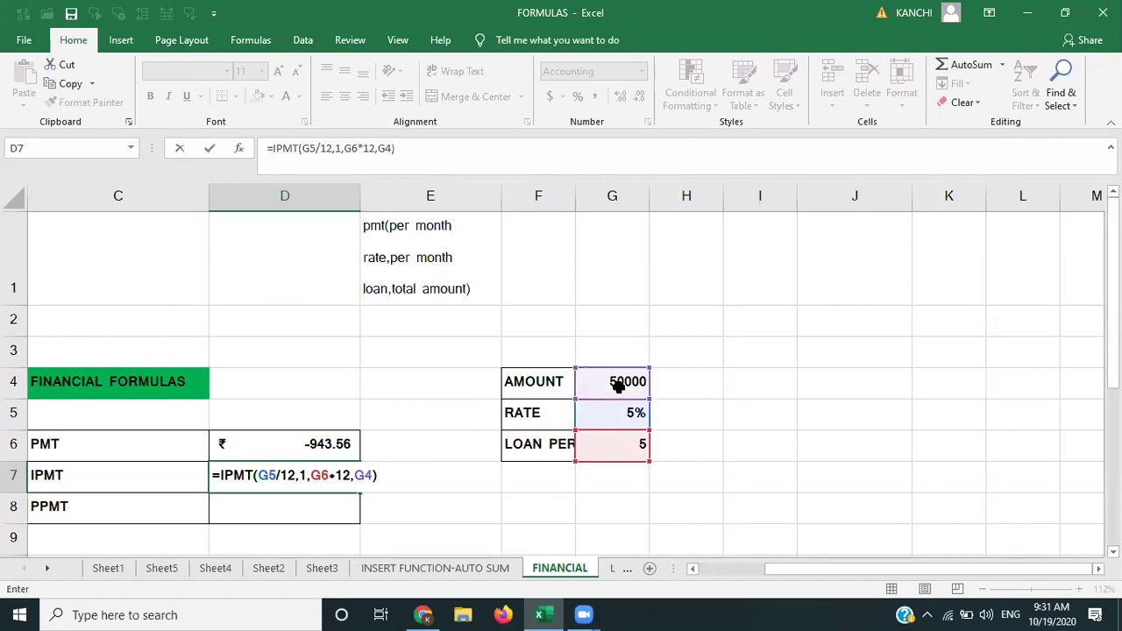
pyautogui.press('Return')
pyautogui.click(326, 476)
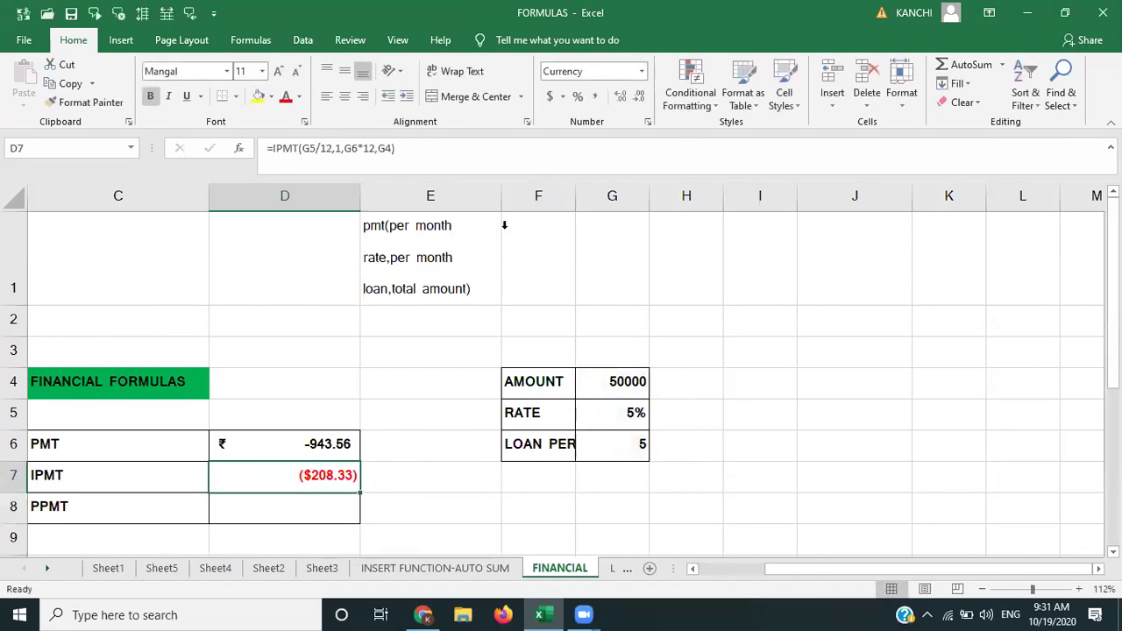
# Step: Give D7 Comma Style, then the ₹ Hindi accounting format
pyautogui.click(593, 98)
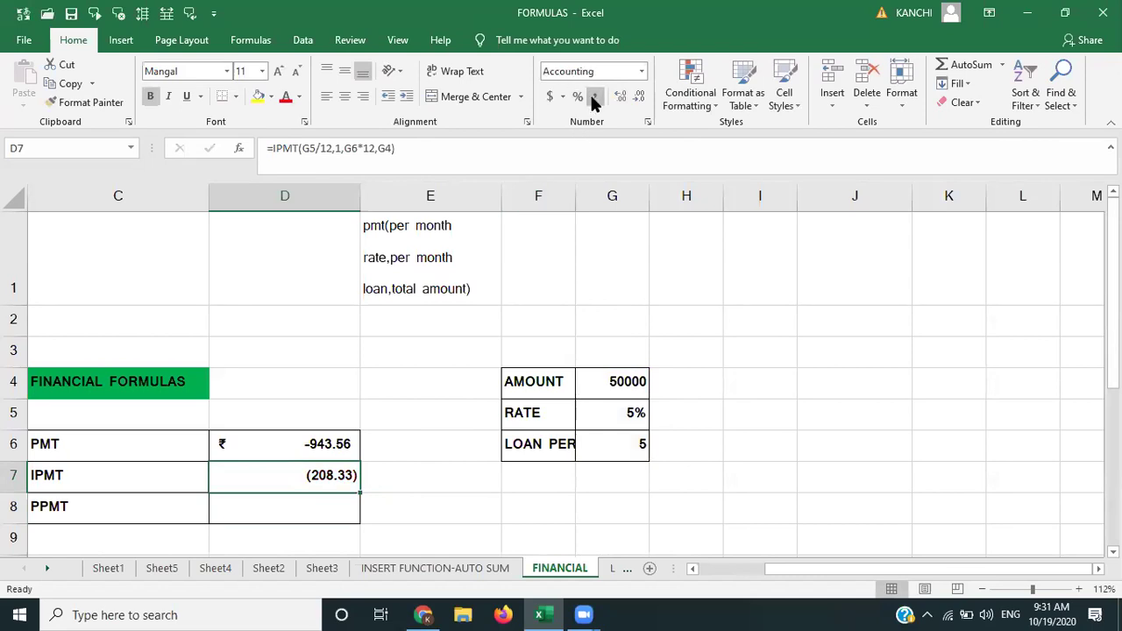
pyautogui.click(561, 100)
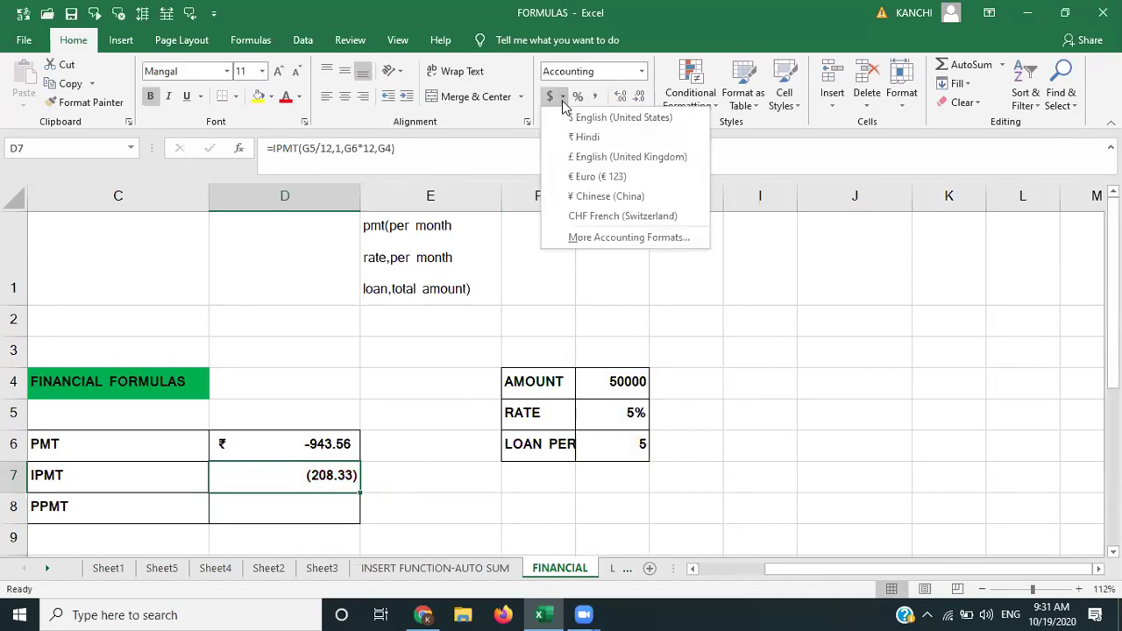
pyautogui.click(569, 133)
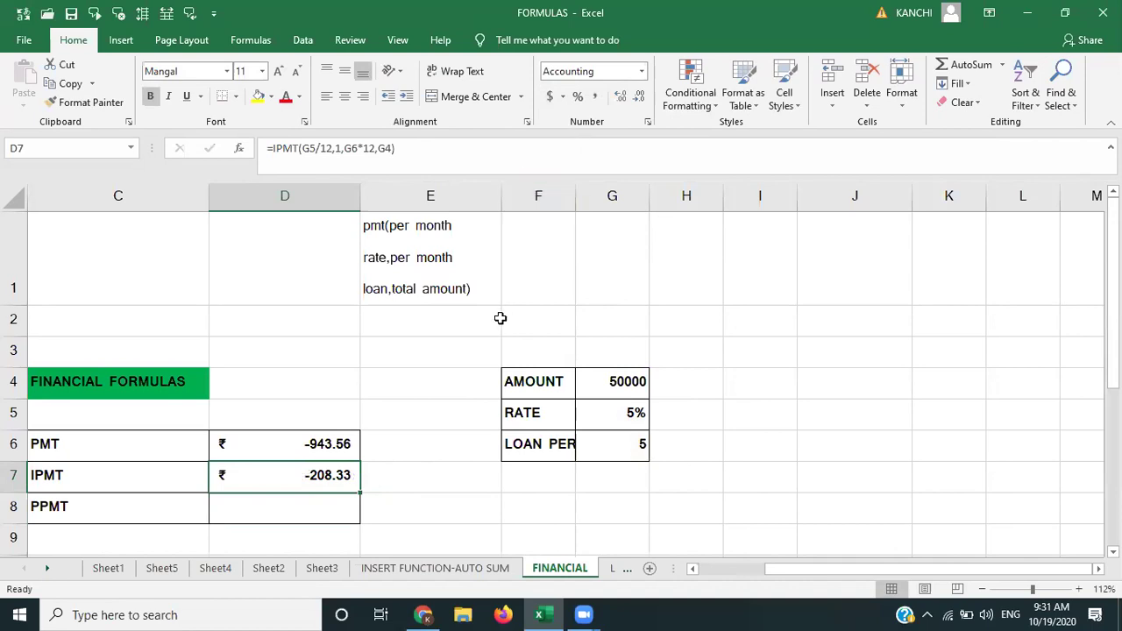
# Step: Review the PMT and IPMT formulas in D6 and D7, ending on D8
pyautogui.click(324, 445)
pyautogui.click(312, 476)
pyautogui.click(388, 482)
pyautogui.click(313, 474)
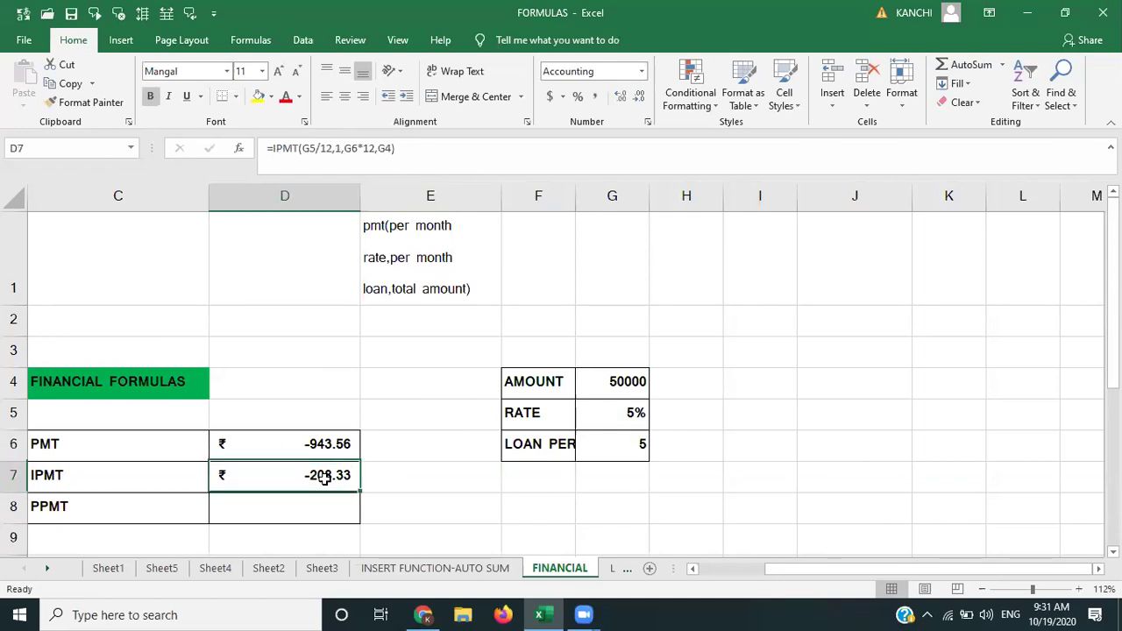
pyautogui.click(312, 518)
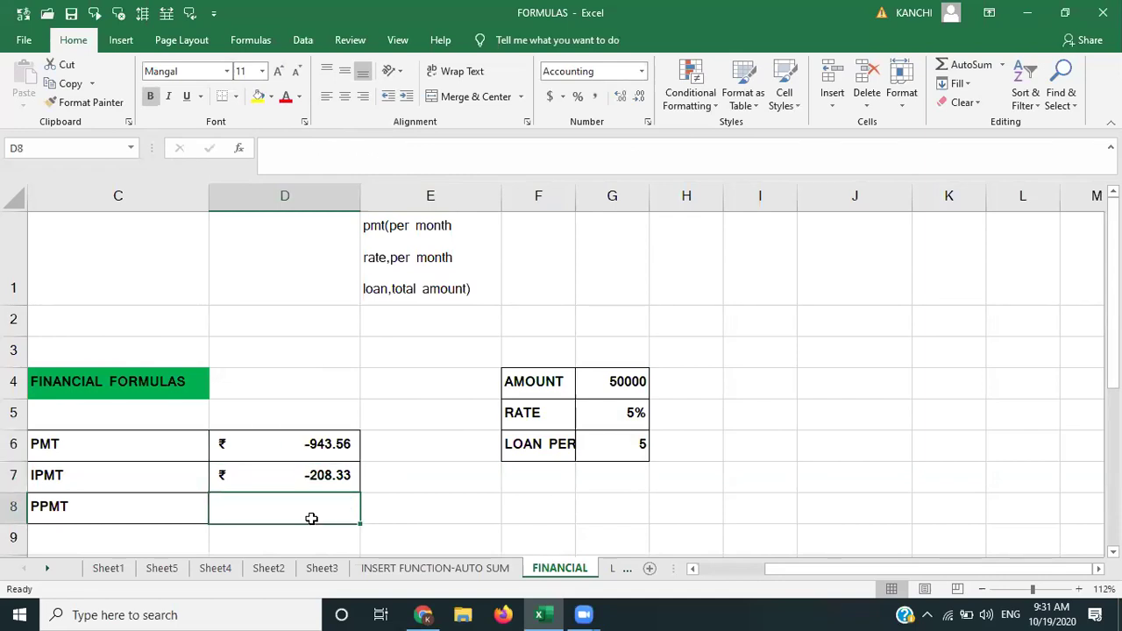
pyautogui.click(314, 474)
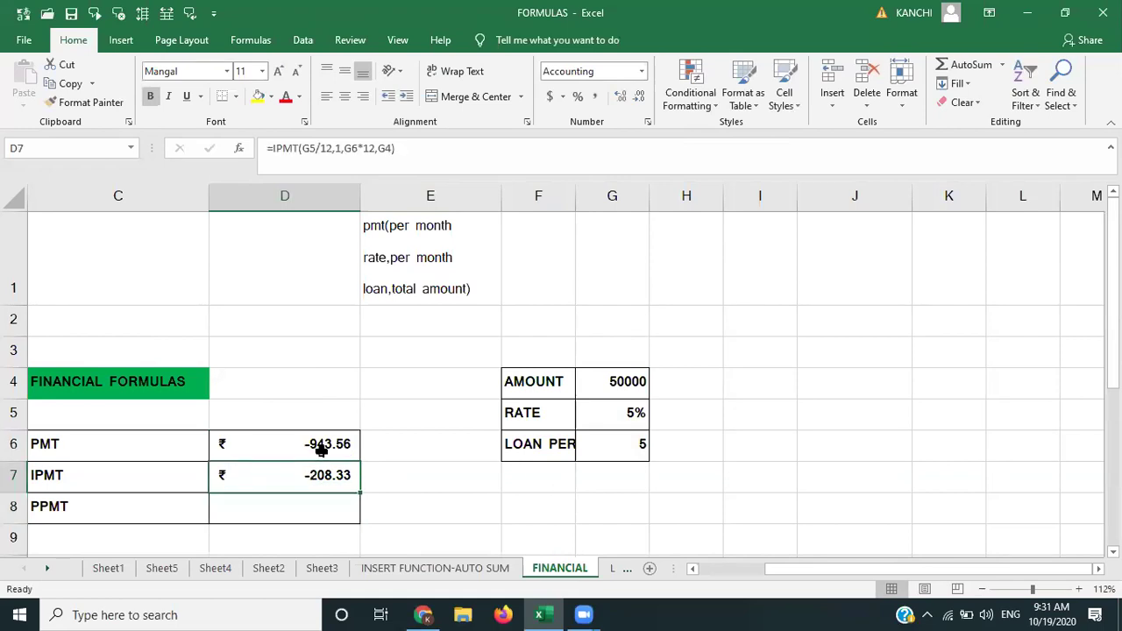
pyautogui.click(321, 448)
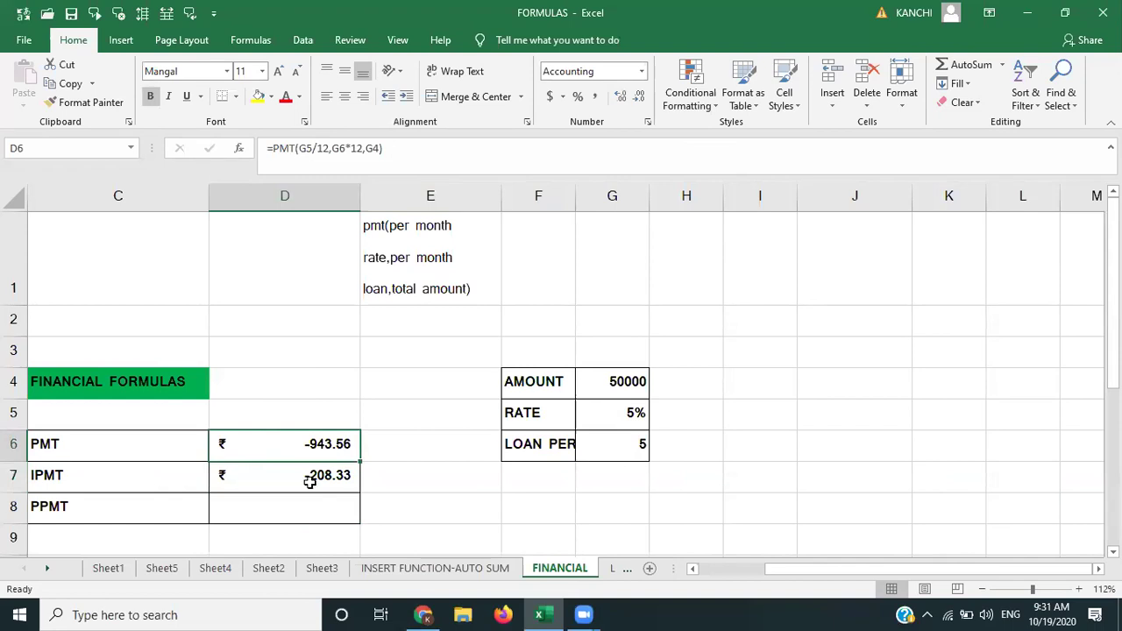
pyautogui.click(293, 511)
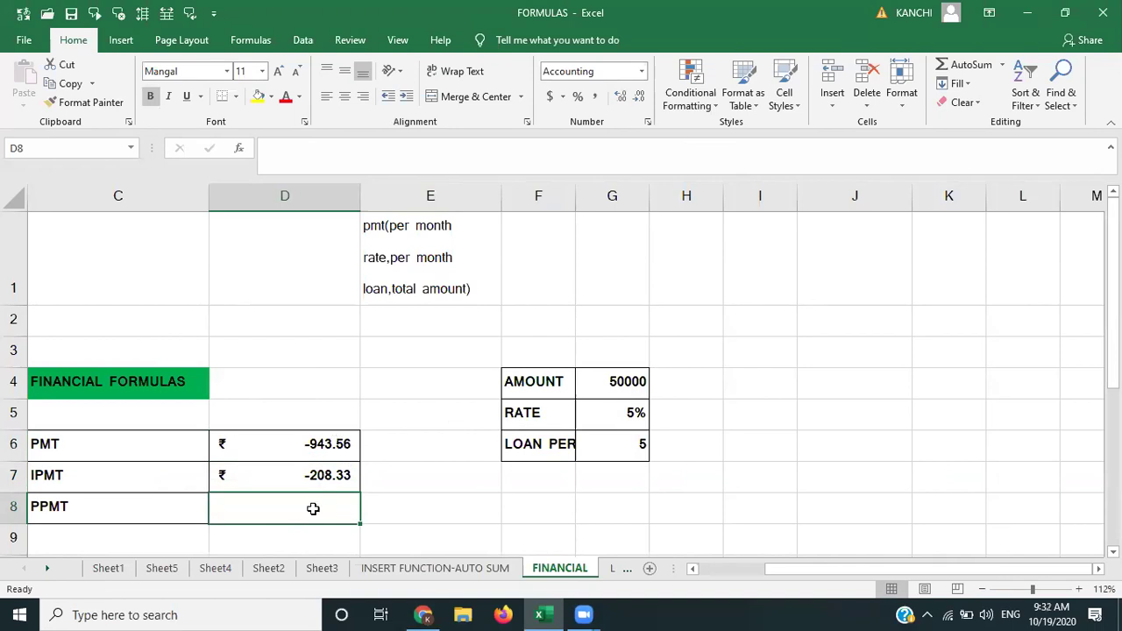
# Step: Enter =PPMT(G5/12,1,G6*12,G4) in D8, giving the first month's principal ($735.23)
pyautogui.write('=ppm')
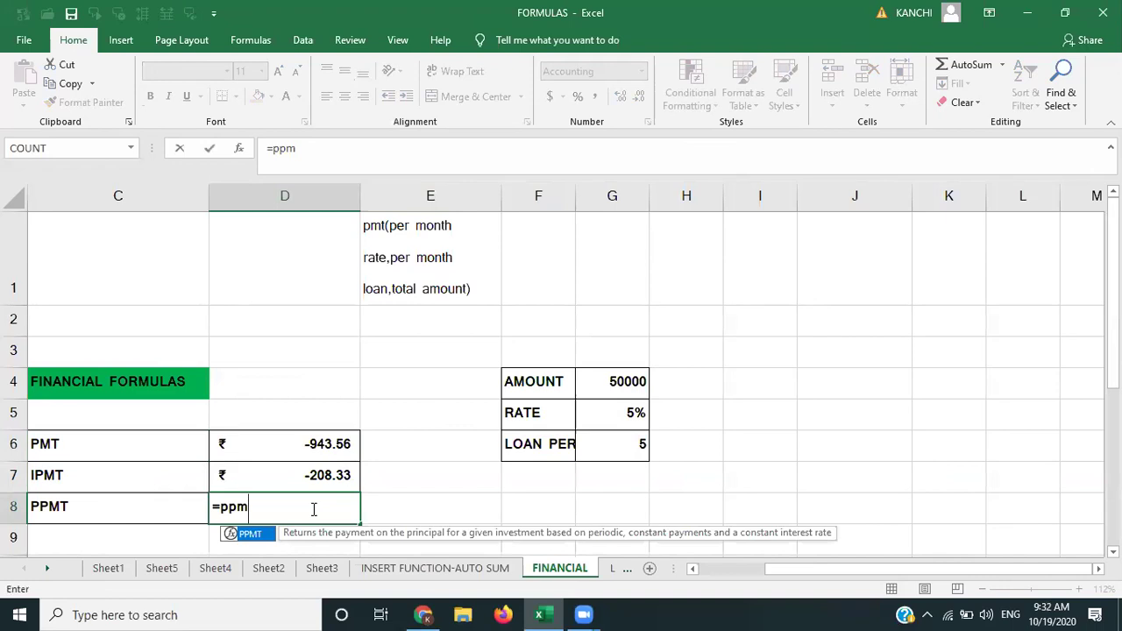
pyautogui.press('Tab')
pyautogui.click(602, 421)
pyautogui.write('/12')
pyautogui.write('.')
pyautogui.press('BackSpace')
pyautogui.write(',1,')
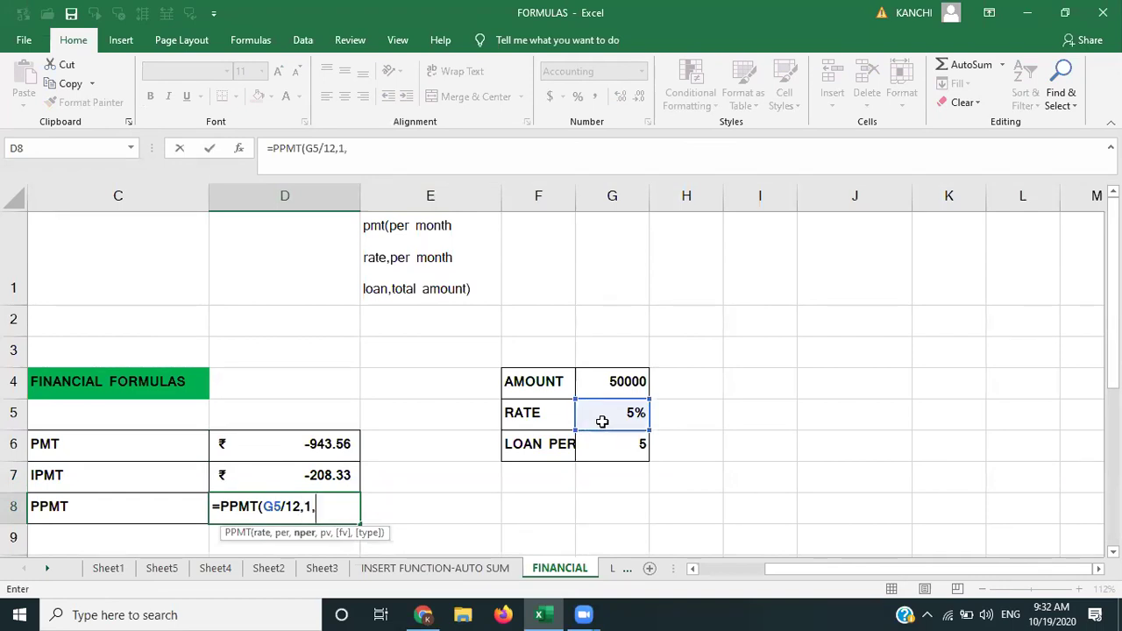
pyautogui.click(605, 445)
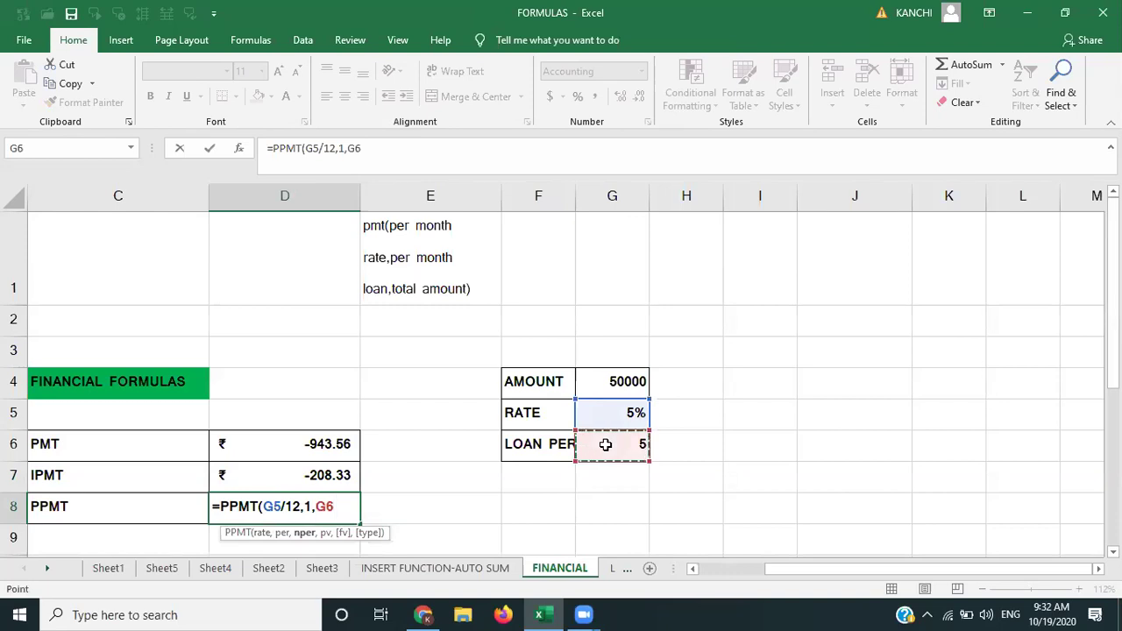
pyautogui.write('*12,')
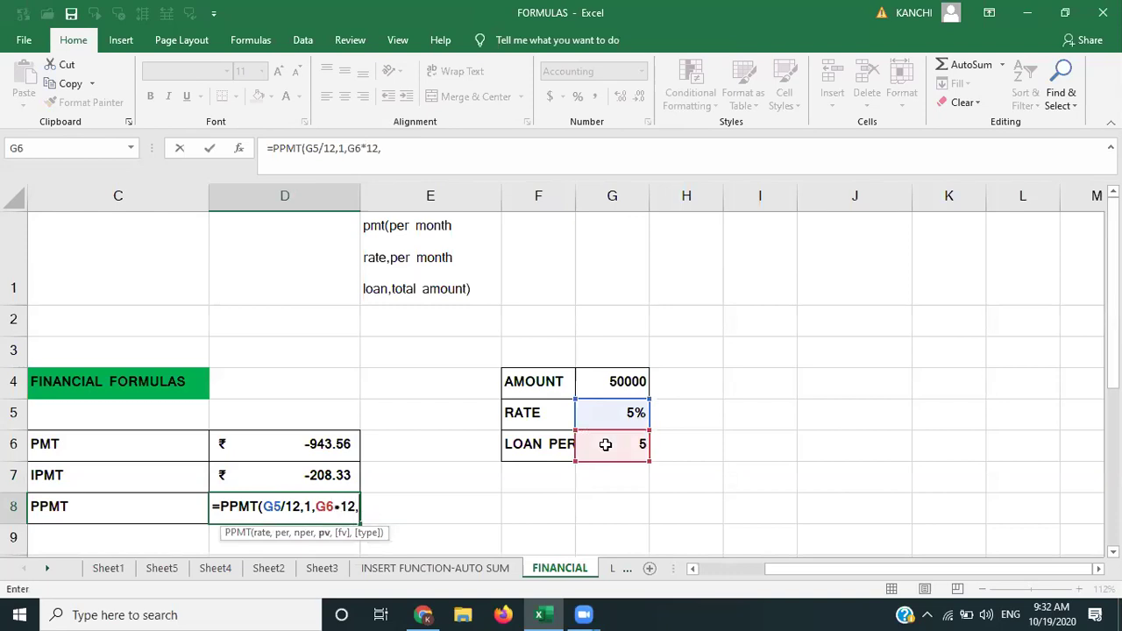
pyautogui.click(617, 380)
pyautogui.write(')')
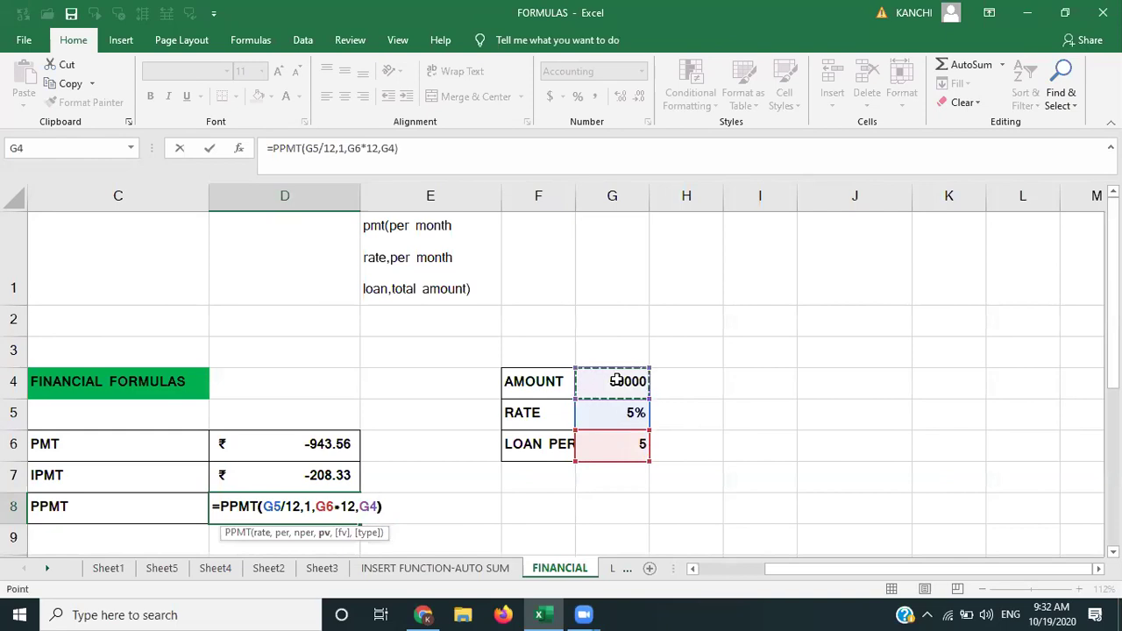
pyautogui.press('Return')
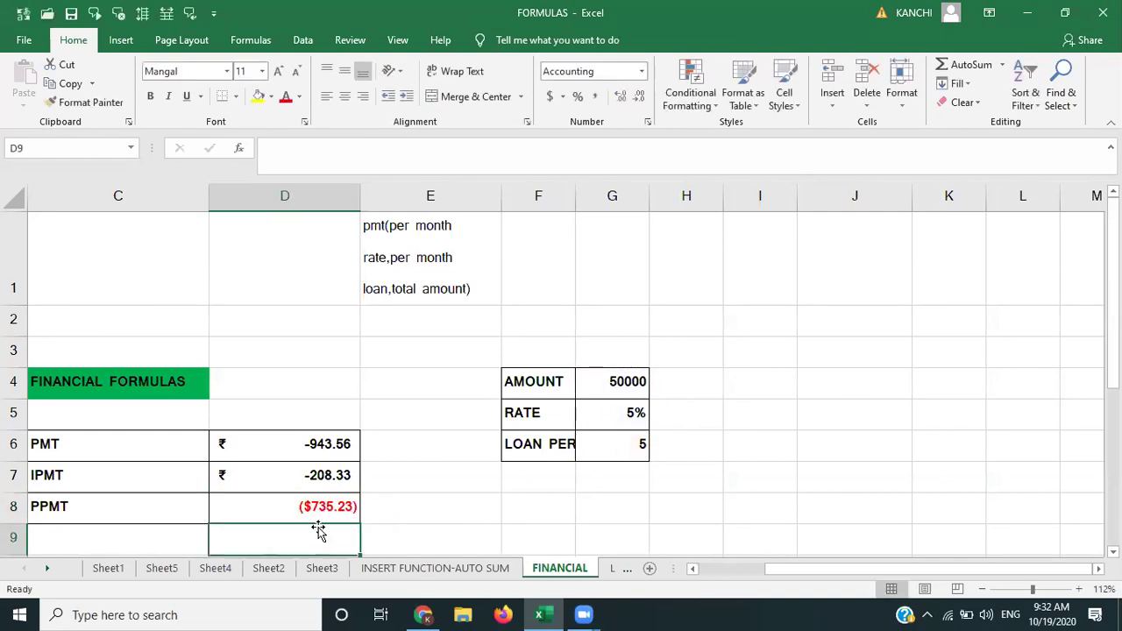
# Step: Apply Comma Style to D8, then to the whole D6:D8 range
pyautogui.click(319, 508)
pyautogui.click(595, 96)
pyautogui.click(311, 447)
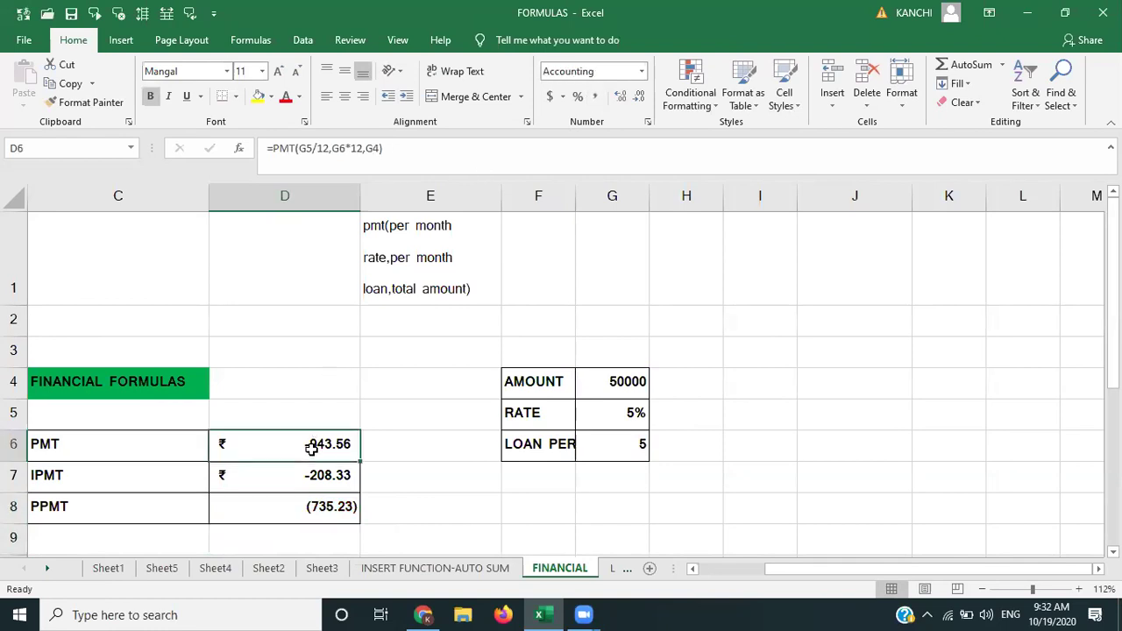
pyautogui.moveTo(312, 447); pyautogui.dragTo(333, 511)
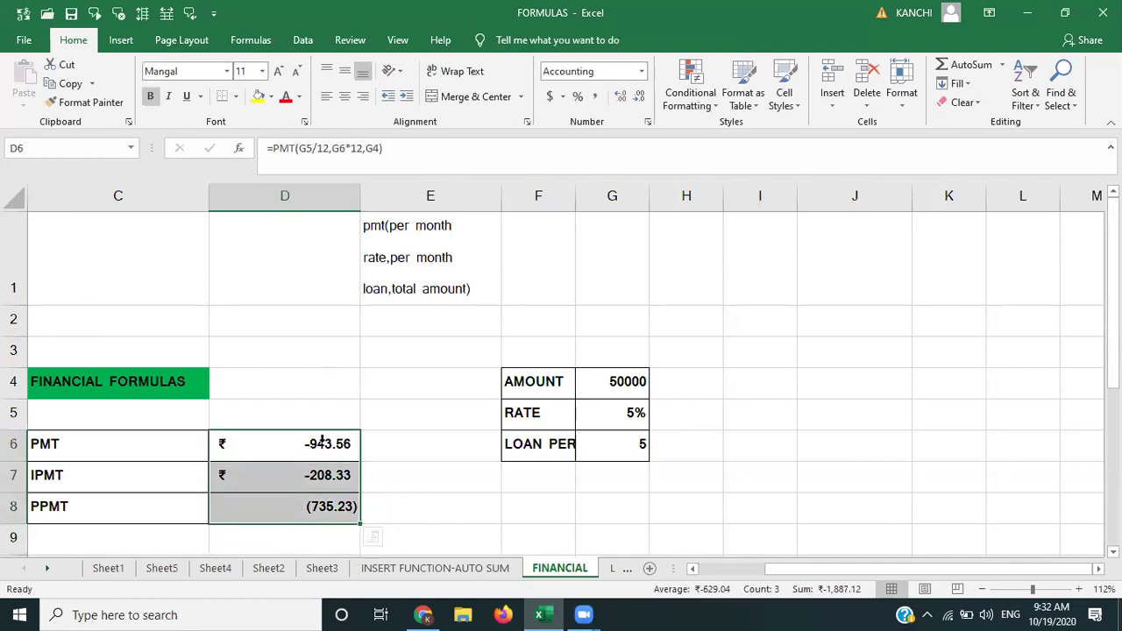
pyautogui.click(595, 92)
pyautogui.click(389, 424)
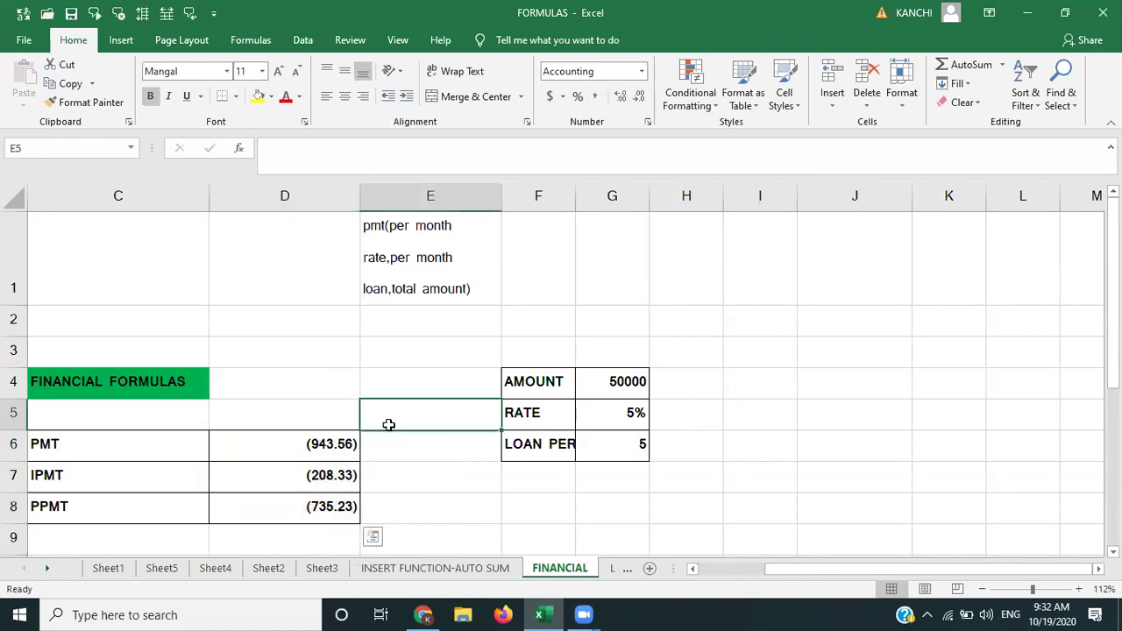
# Step: Review the PPMT, IPMT and PMT formulas against the loan amount in G4
pyautogui.click(317, 517)
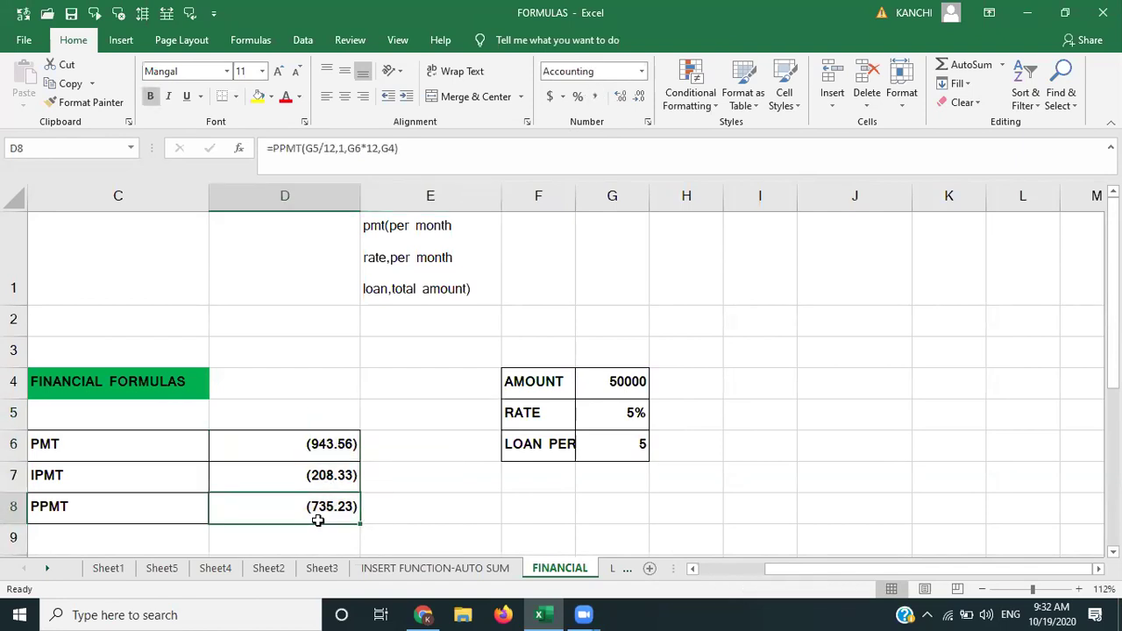
pyautogui.click(623, 390)
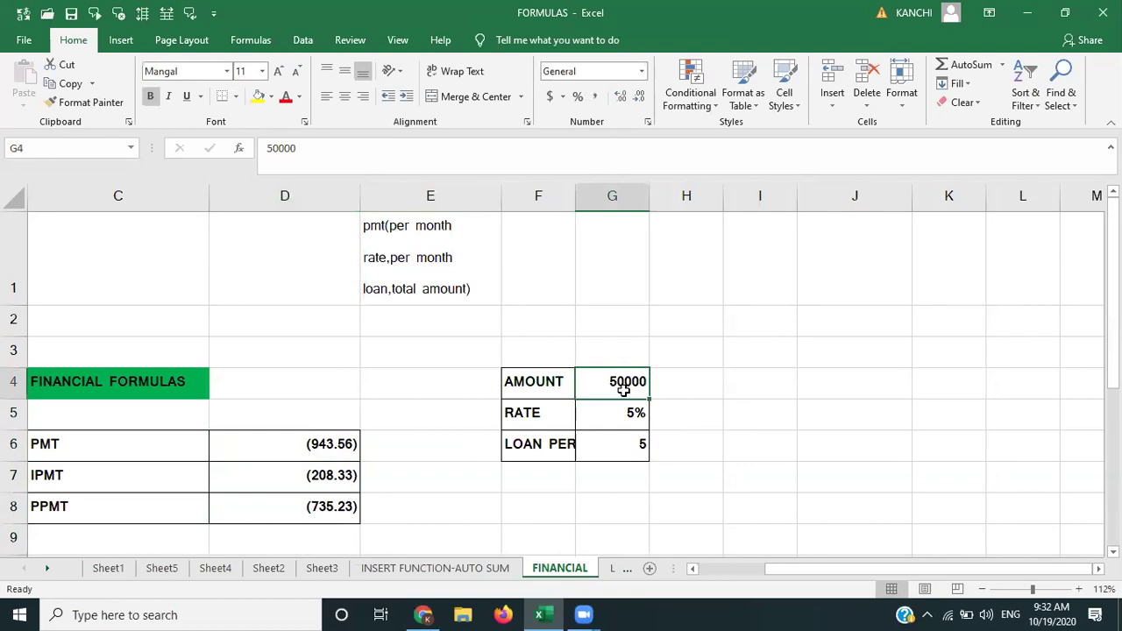
pyautogui.click(318, 511)
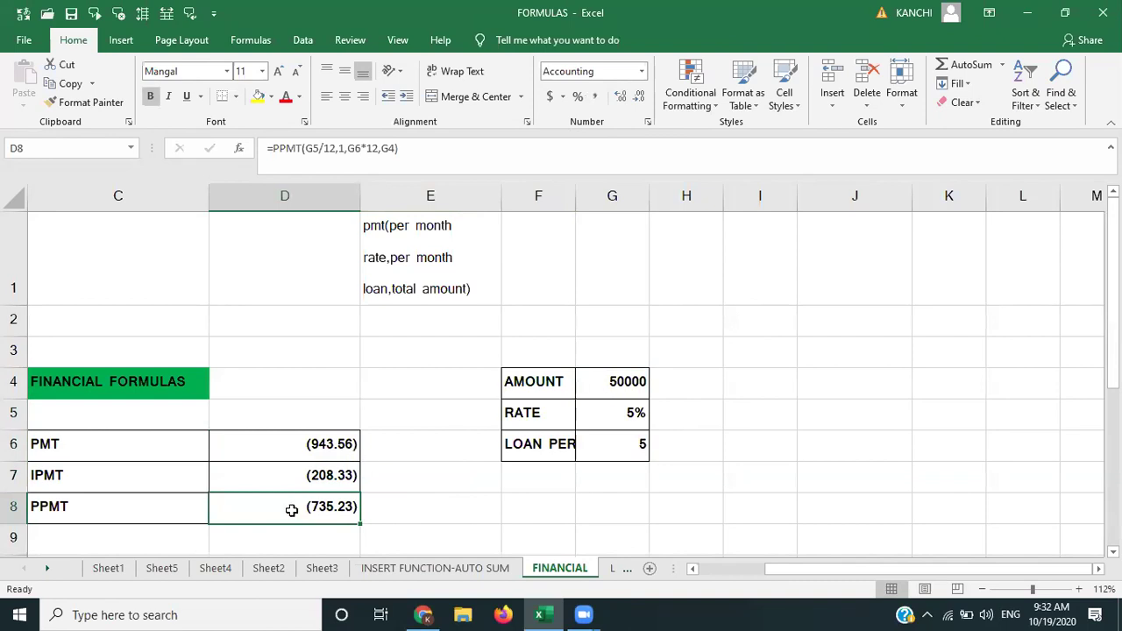
pyautogui.click(302, 477)
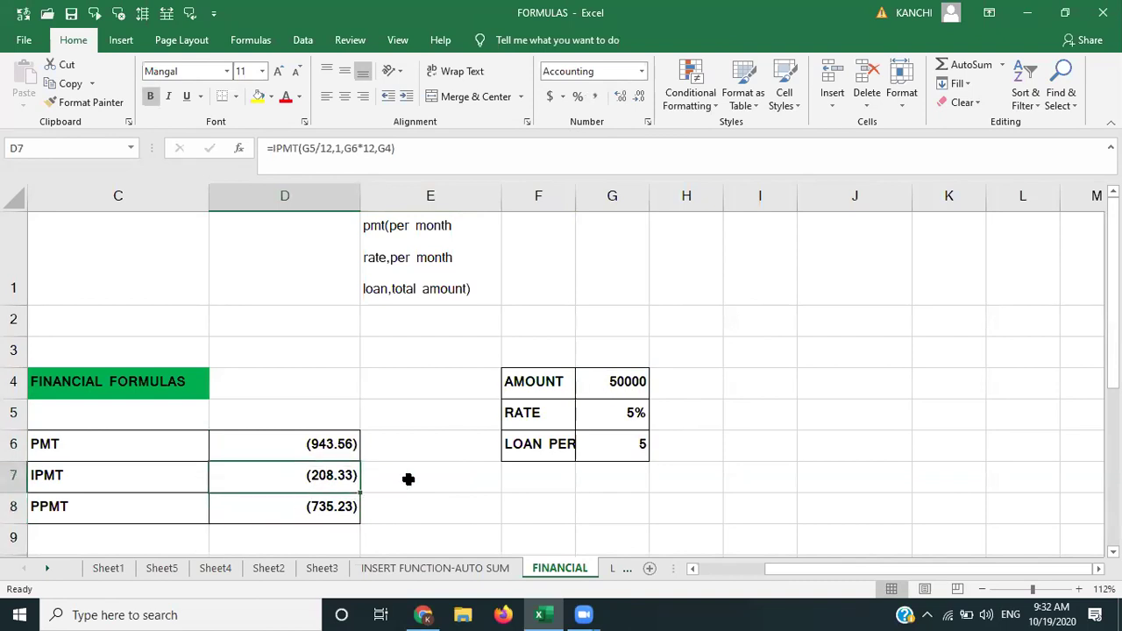
pyautogui.click(336, 504)
pyautogui.click(334, 444)
# Step: Confirm the D7:D8 interest-plus-principal sum matches the PMT result in D6
pyautogui.click(302, 482)
pyautogui.hotkey('shift', 'Down')
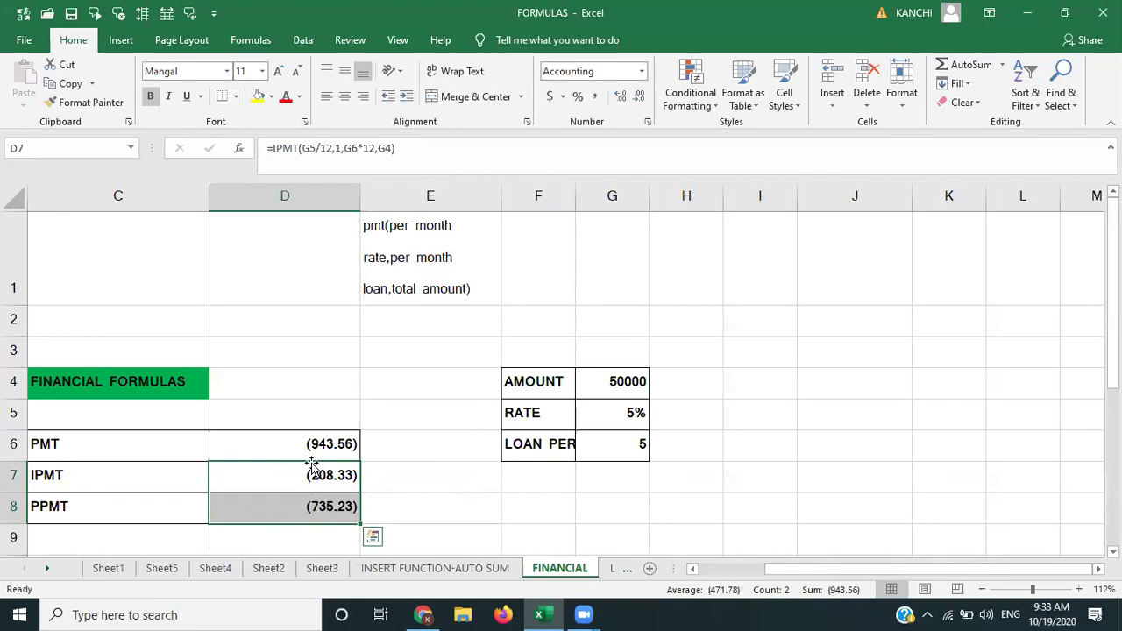
pyautogui.click(312, 447)
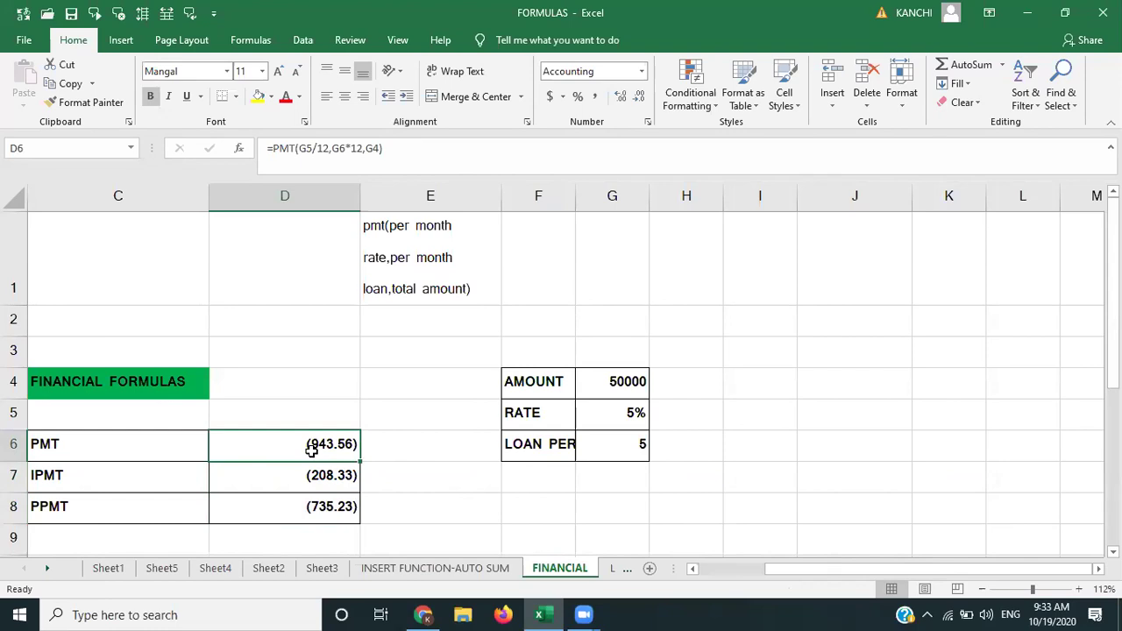
pyautogui.click(306, 478)
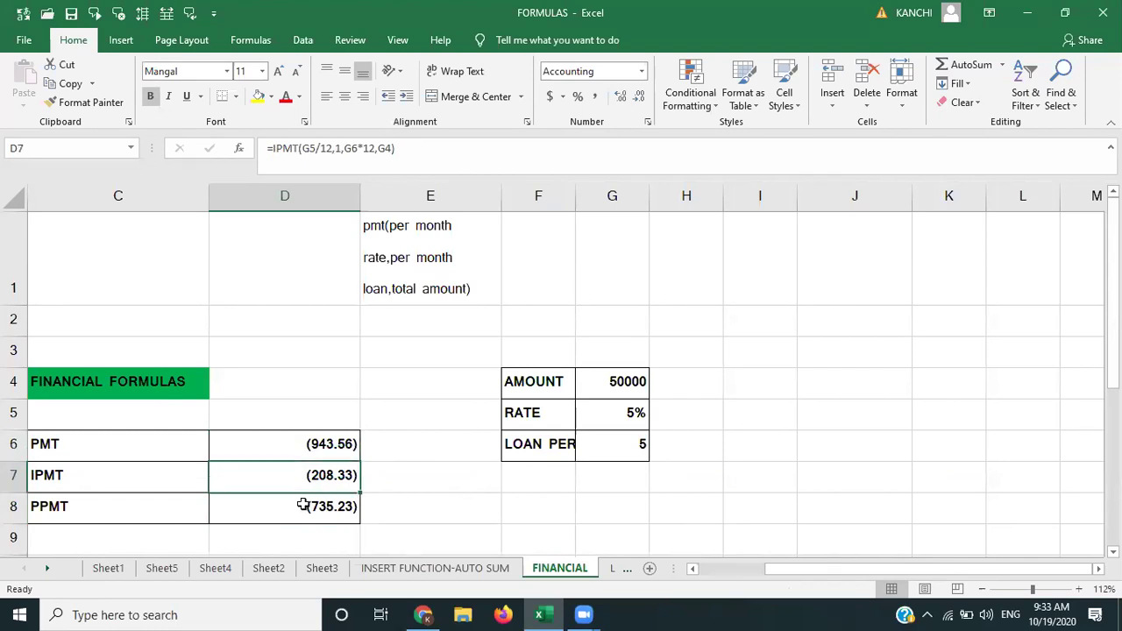
pyautogui.click(302, 506)
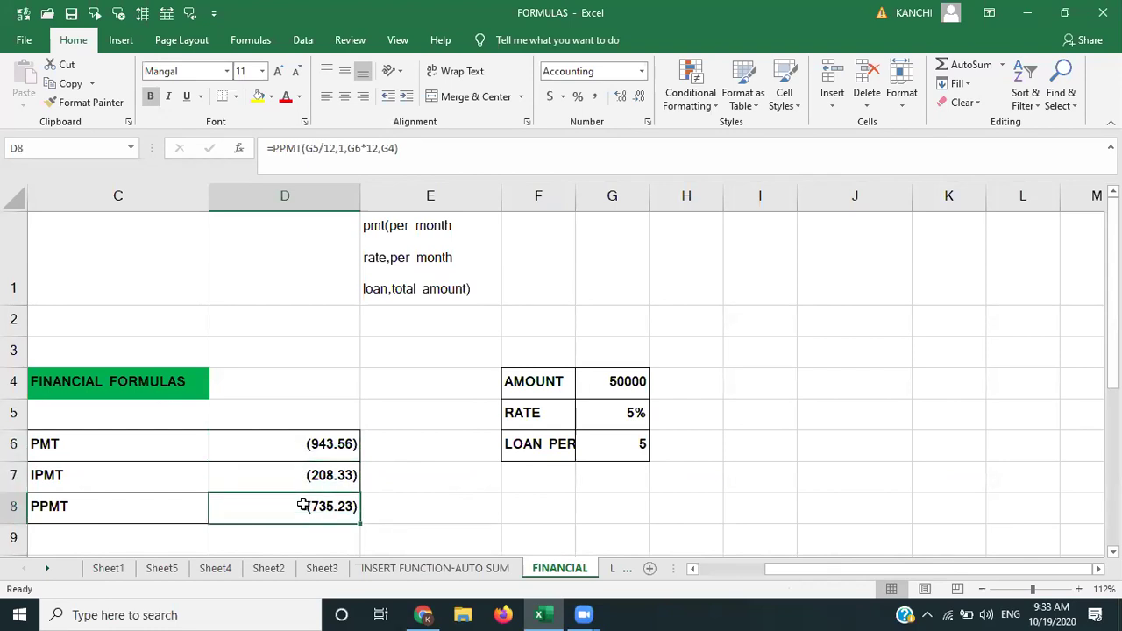
pyautogui.click(365, 445)
pyautogui.click(356, 444)
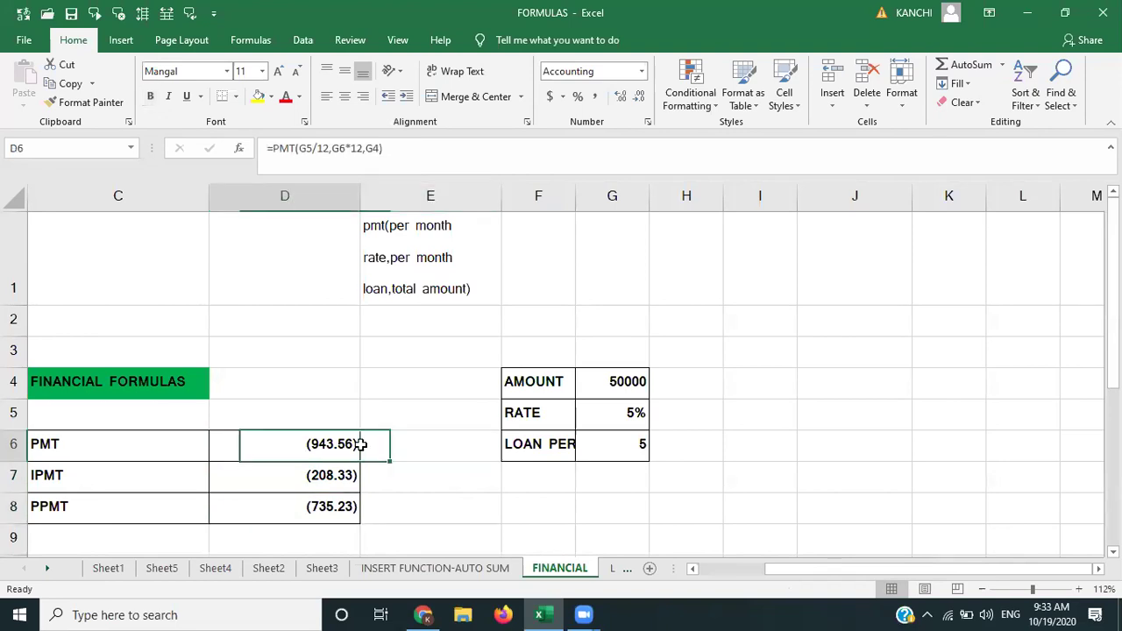
pyautogui.click(398, 448)
# Step: Enter =D6*60 in E6, giving a total repayment of (56,613.70)
pyautogui.write('=')
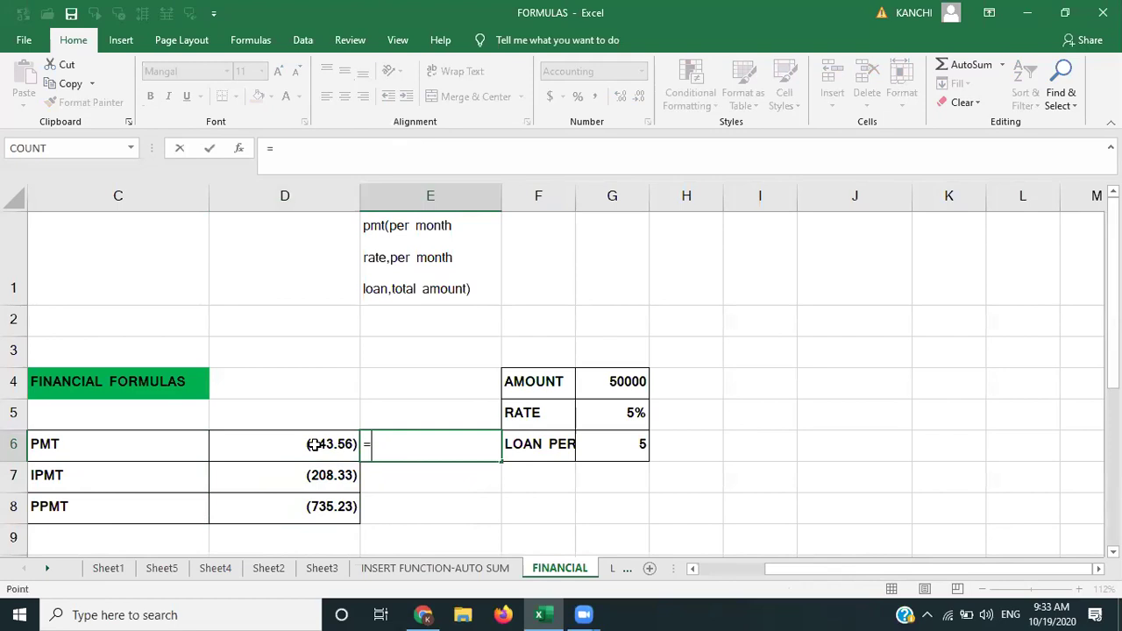
pyautogui.click(313, 445)
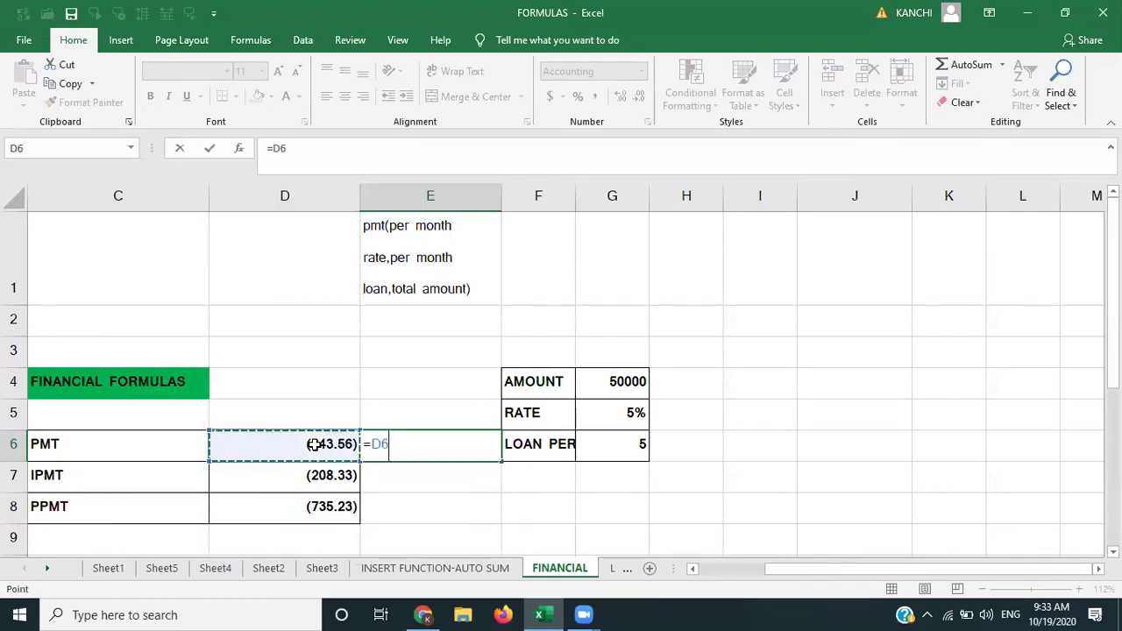
pyautogui.write('*60')
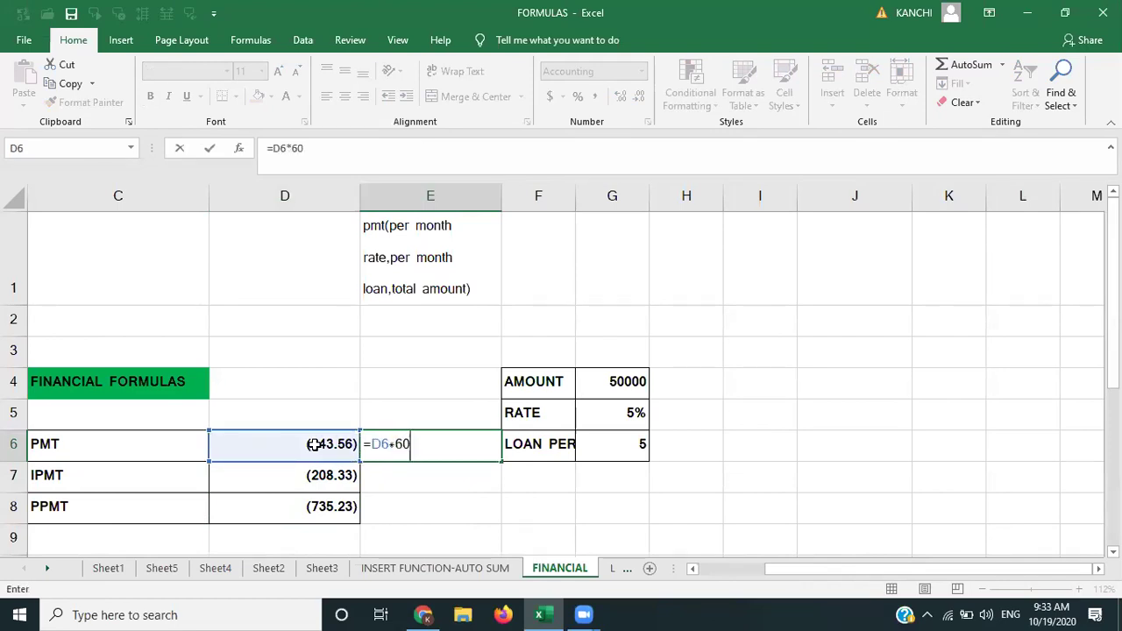
pyautogui.press('Return')
pyautogui.click(442, 447)
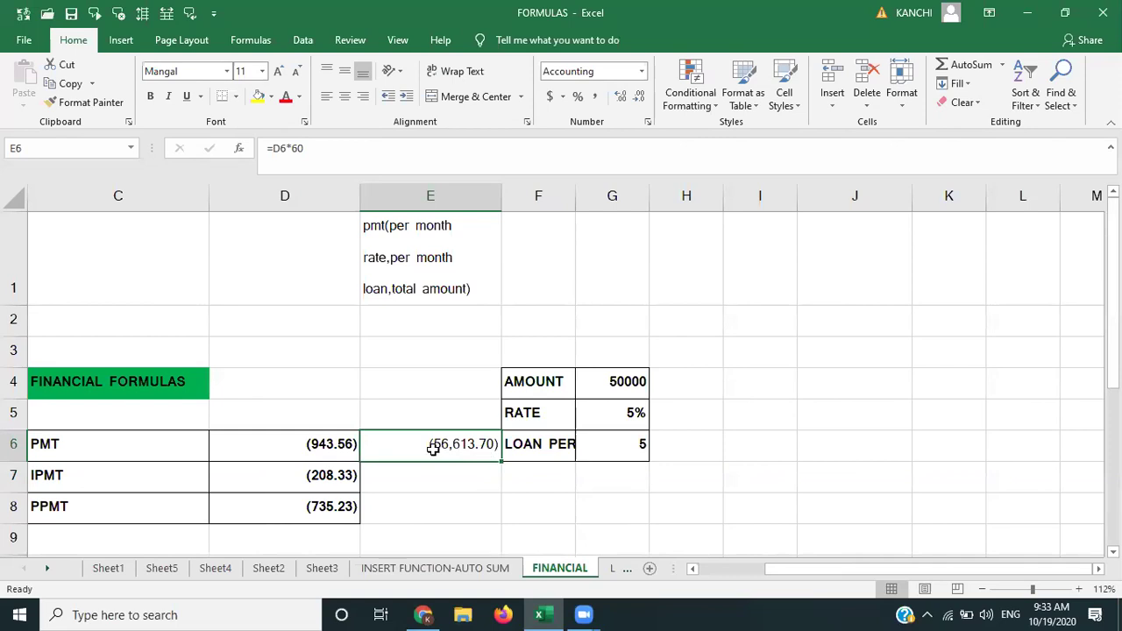
pyautogui.click(598, 395)
pyautogui.click(456, 456)
pyautogui.click(339, 479)
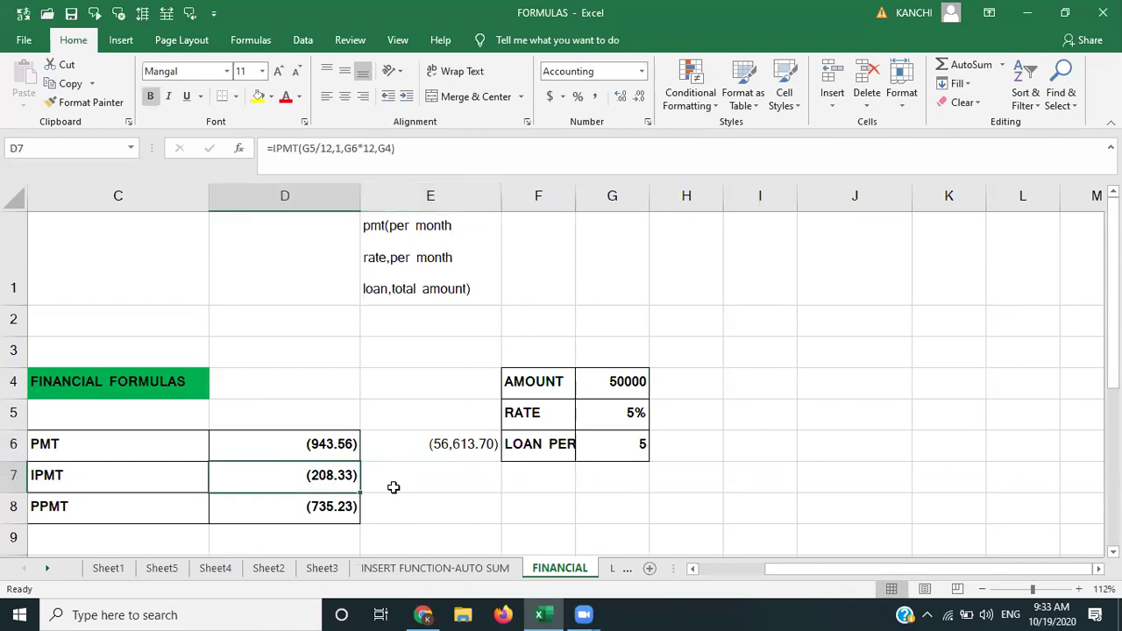
pyautogui.click(393, 485)
pyautogui.write('=')
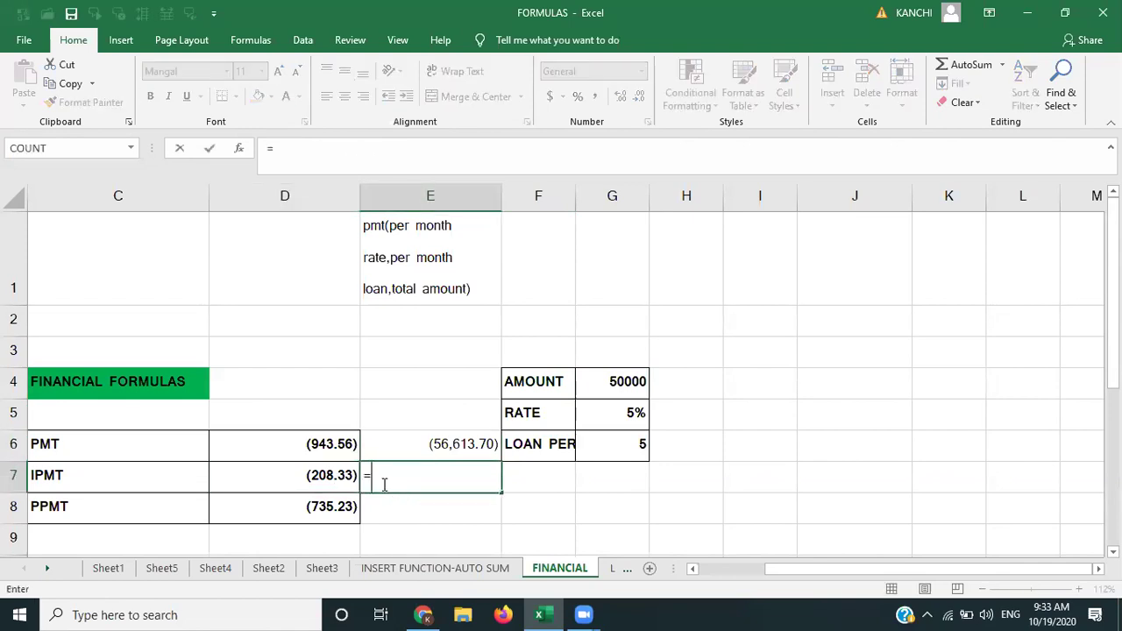
pyautogui.click(325, 477)
pyautogui.write('*')
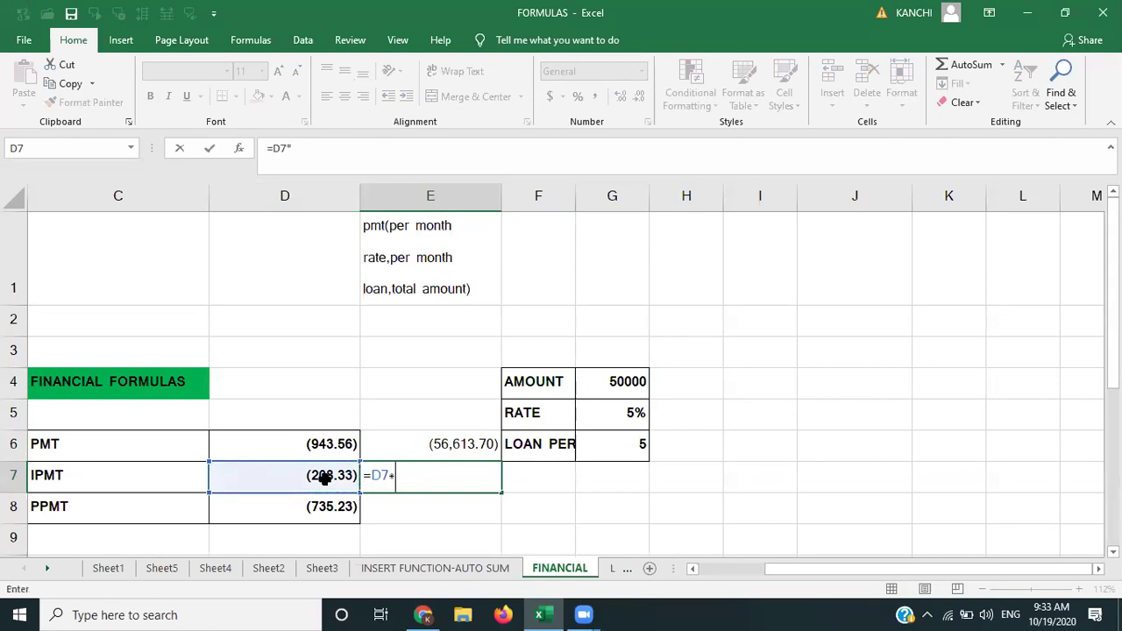
pyautogui.write('60')
pyautogui.press('Return')
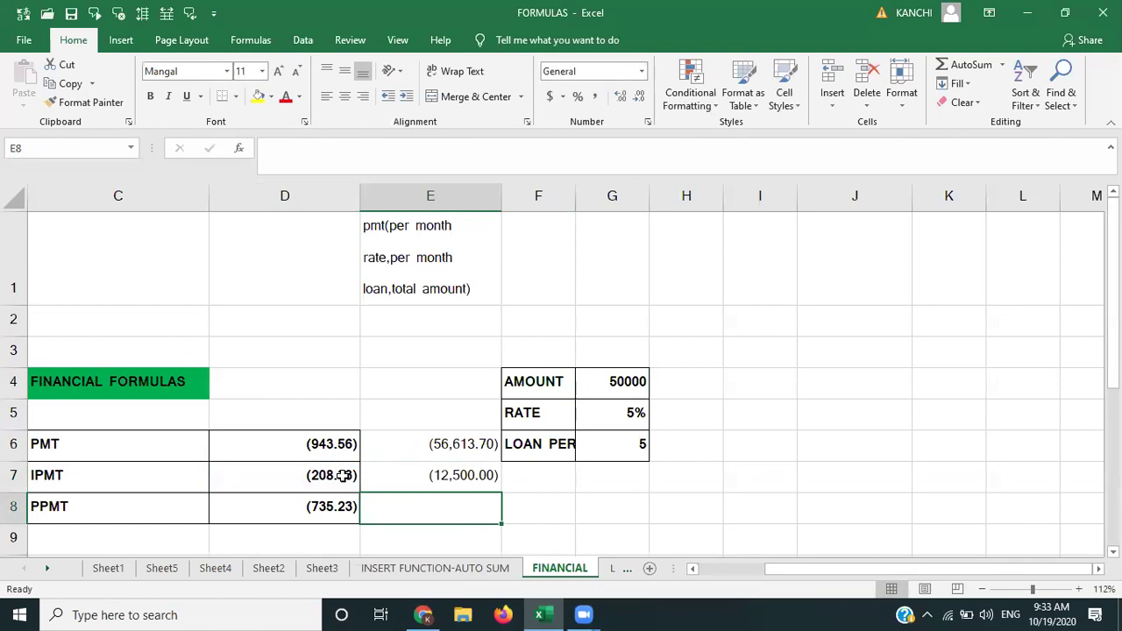
pyautogui.click(346, 474)
pyautogui.click(414, 476)
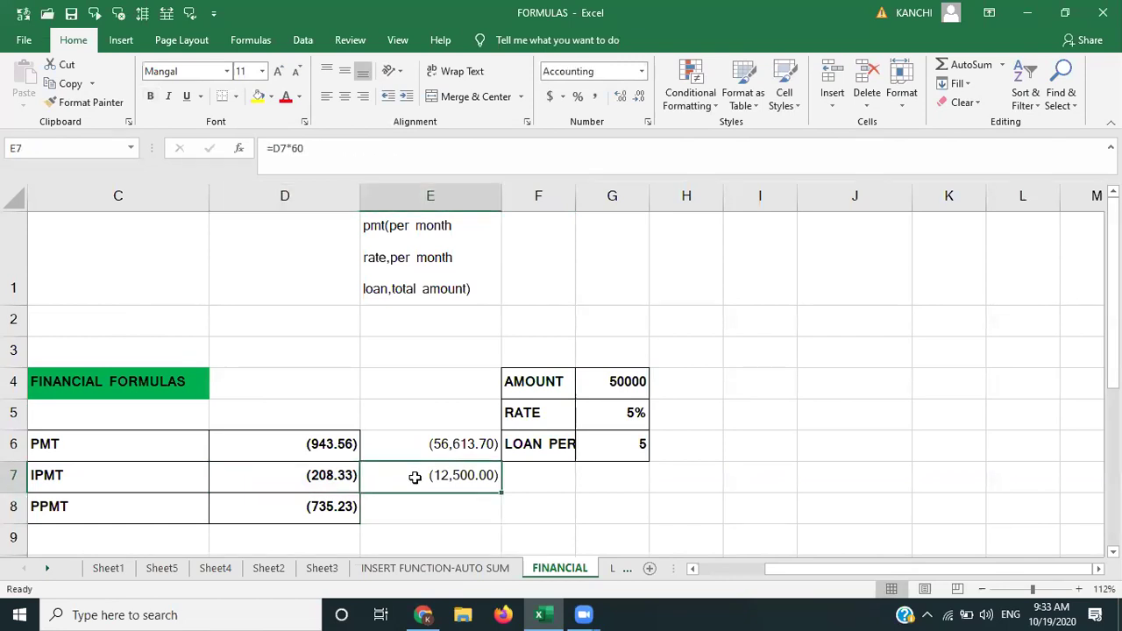
pyautogui.click(347, 483)
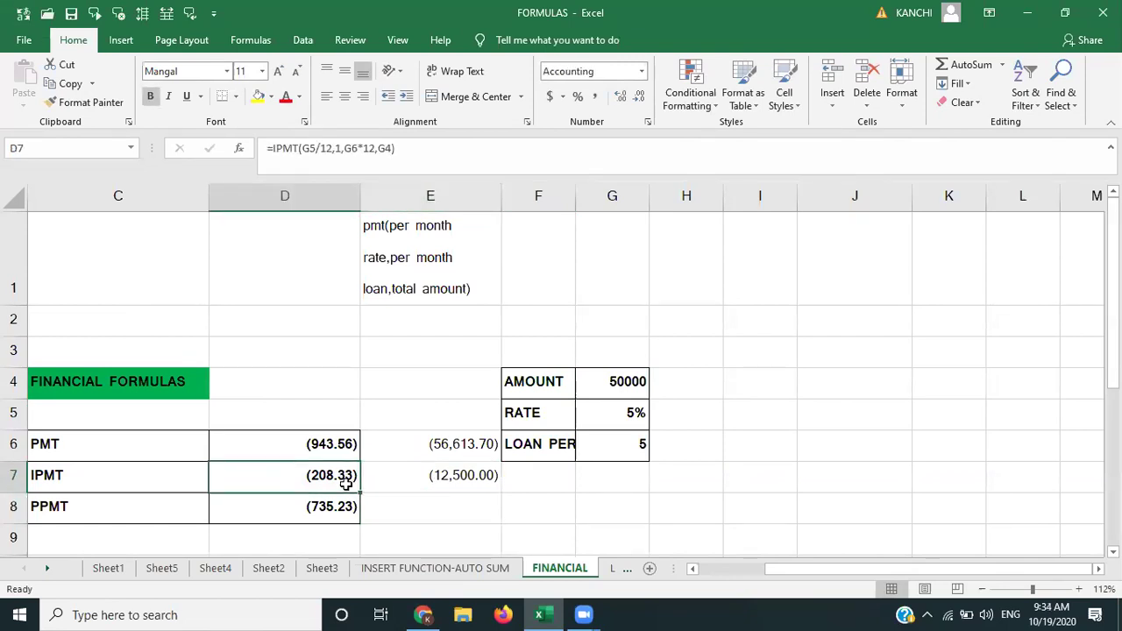
pyautogui.click(409, 482)
pyautogui.press('Delete')
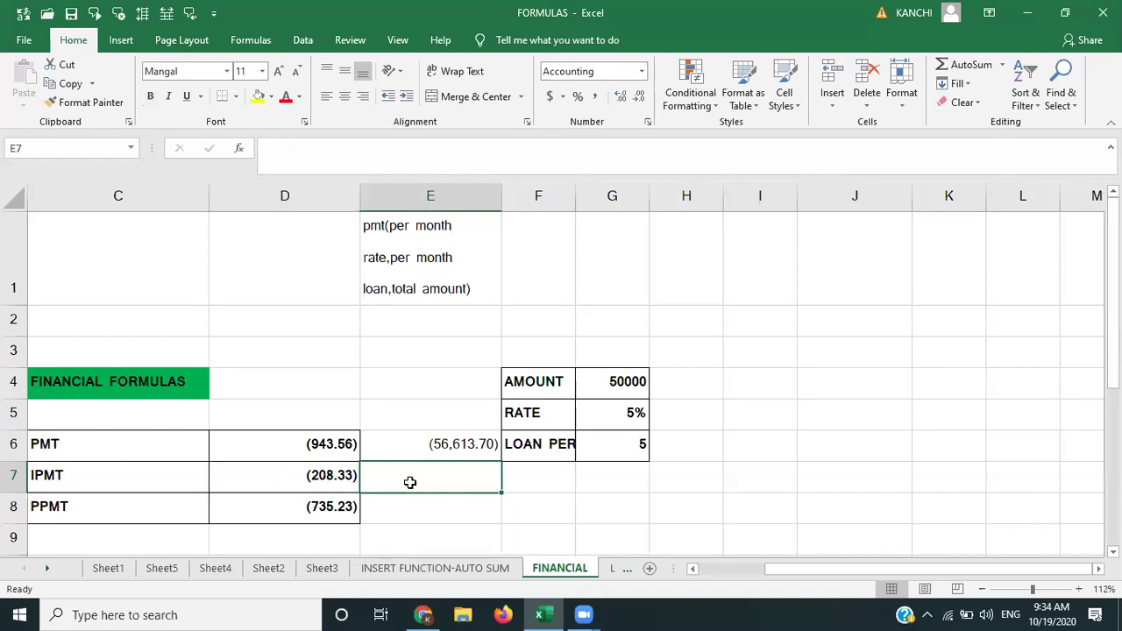
pyautogui.click(342, 481)
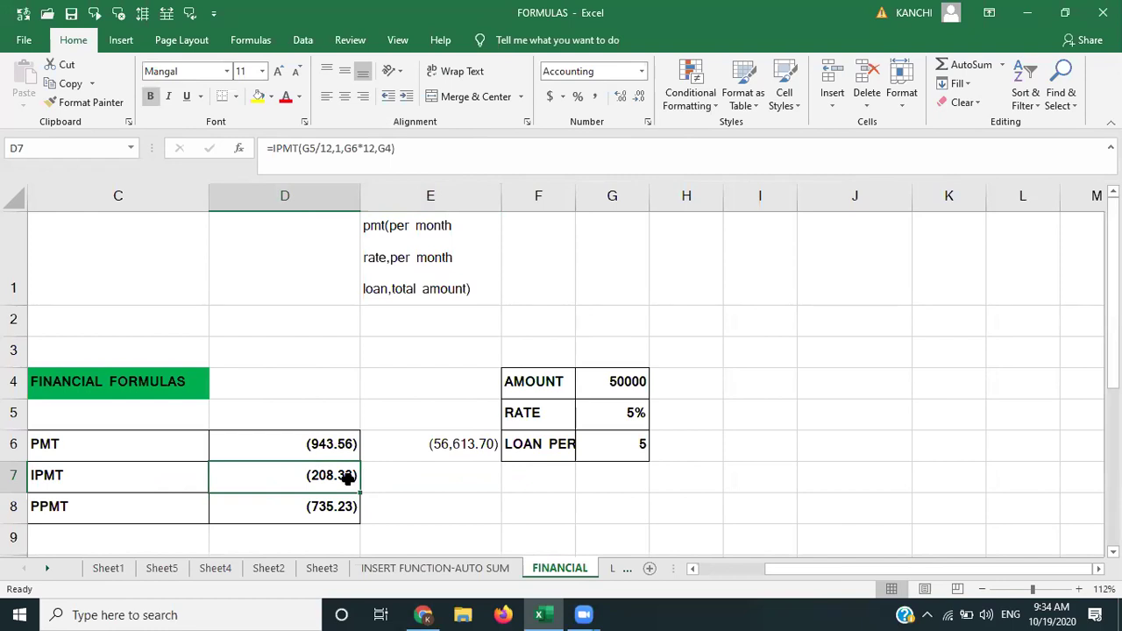
pyautogui.click(392, 474)
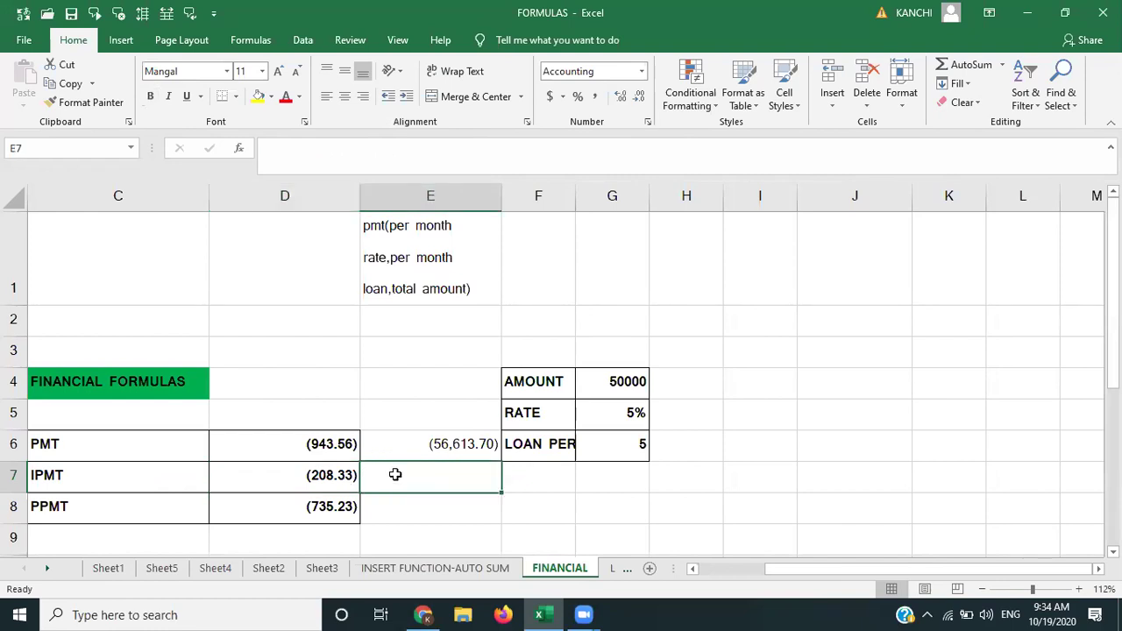
pyautogui.click(444, 444)
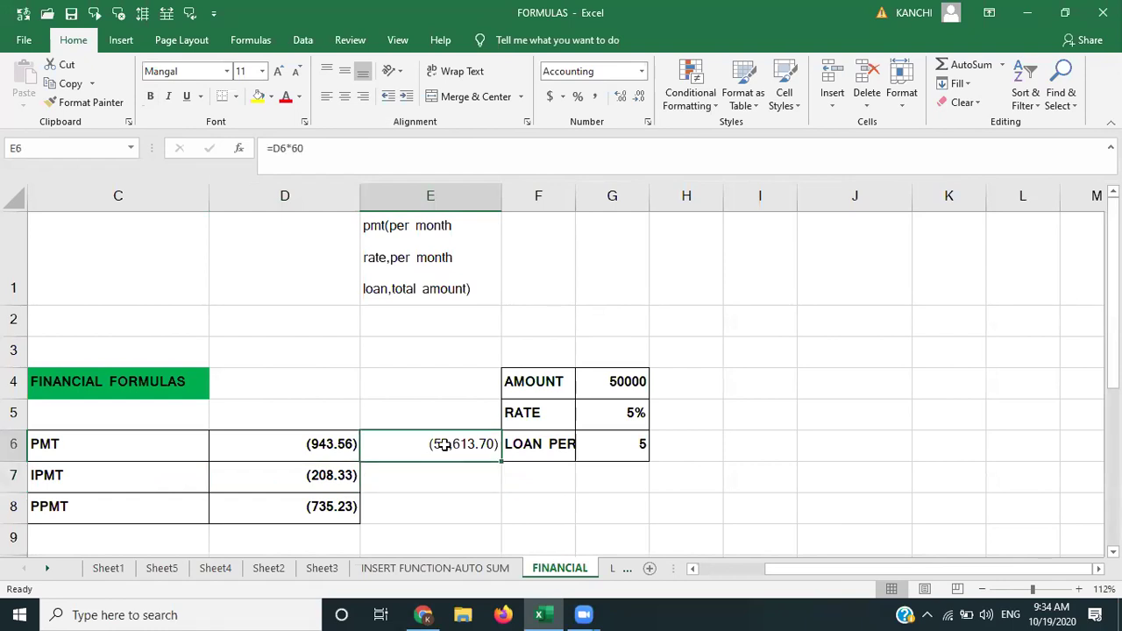
pyautogui.click(313, 484)
pyautogui.hotkey('shift', 'Down')
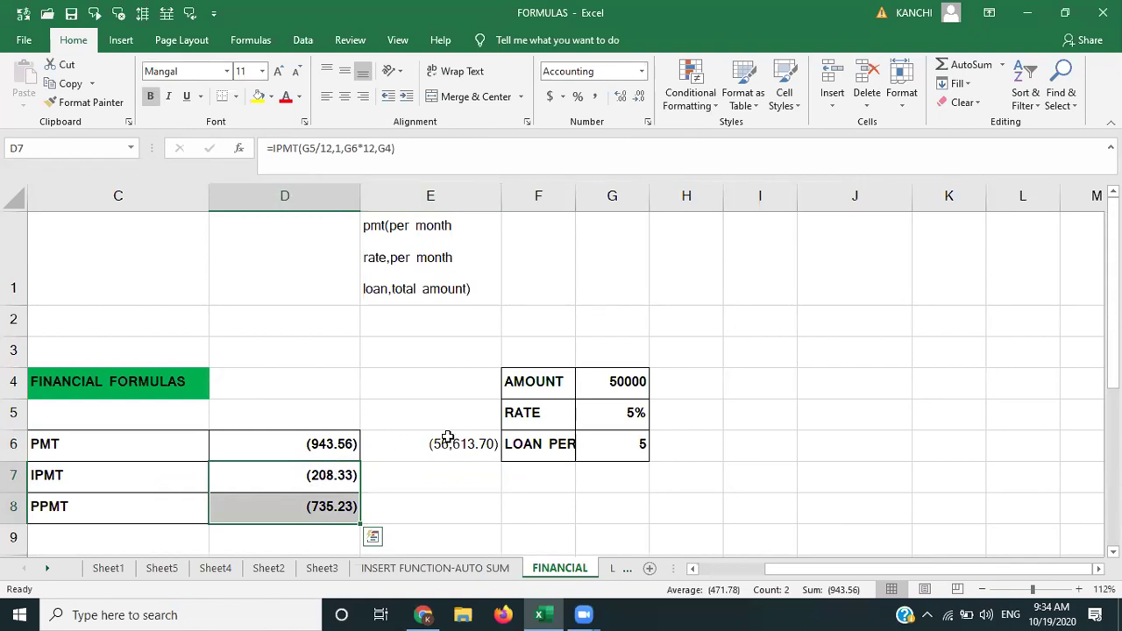
pyautogui.click(423, 517)
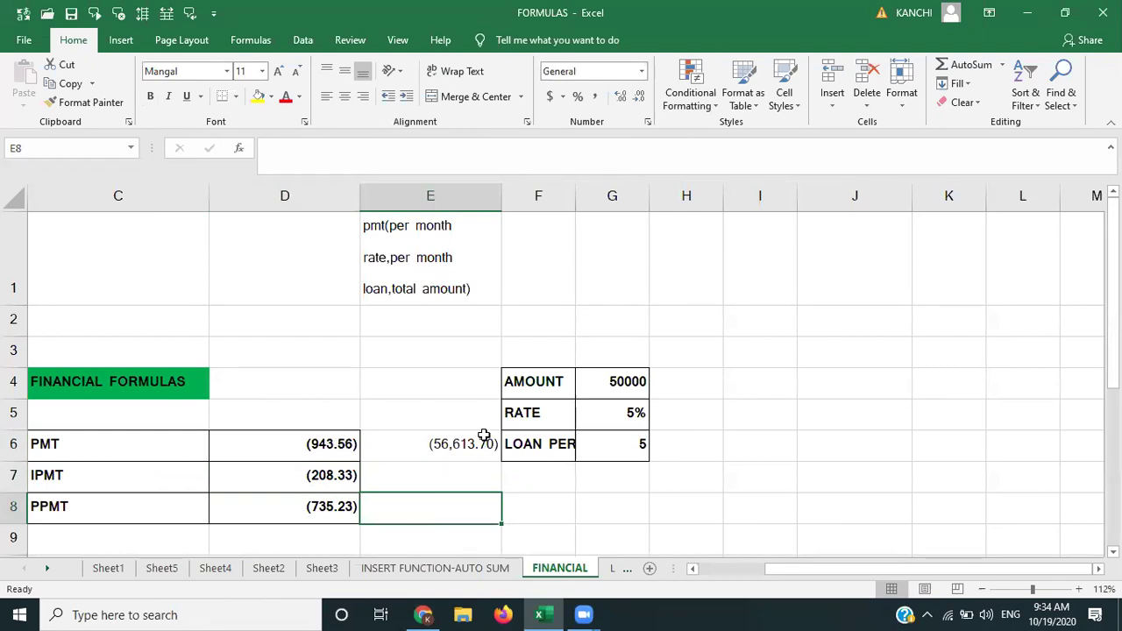
pyautogui.click(628, 380)
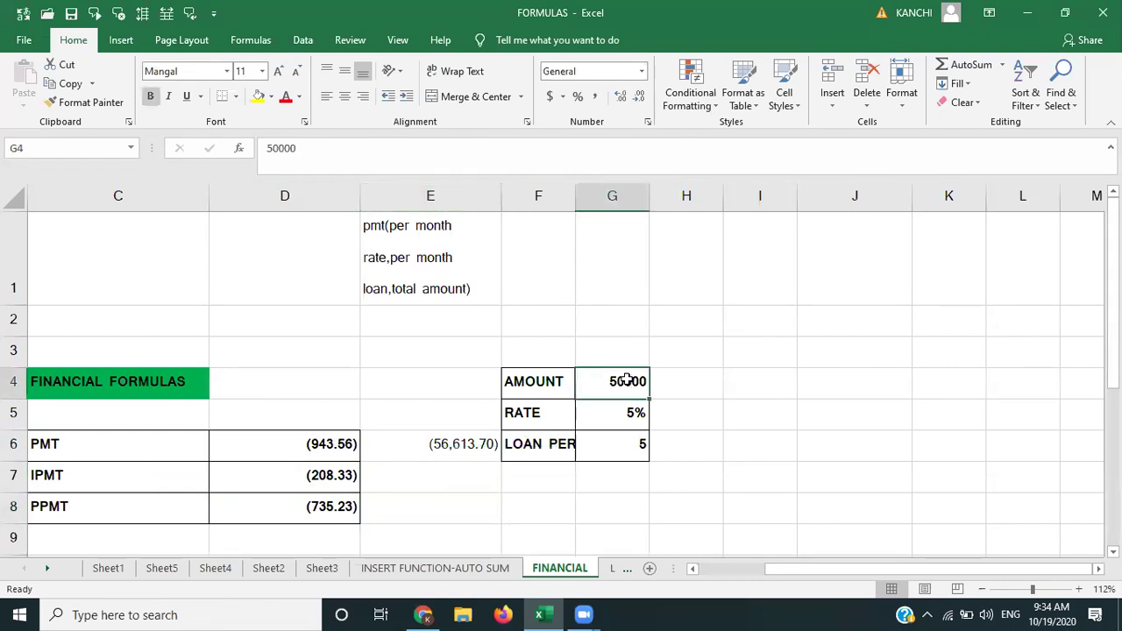
pyautogui.click(620, 424)
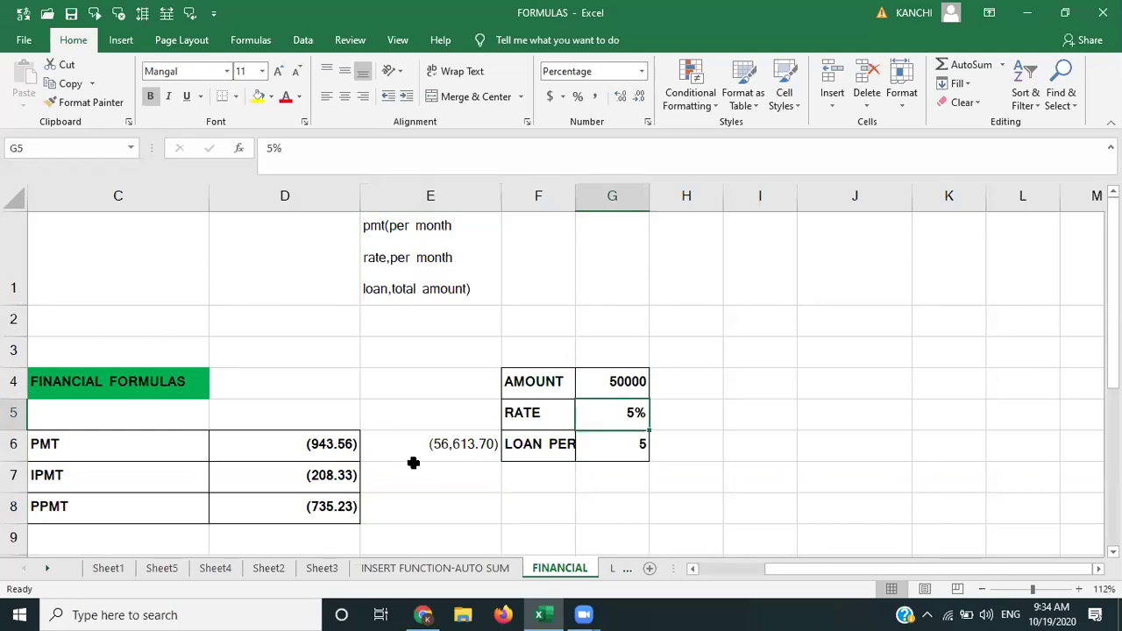
pyautogui.click(329, 476)
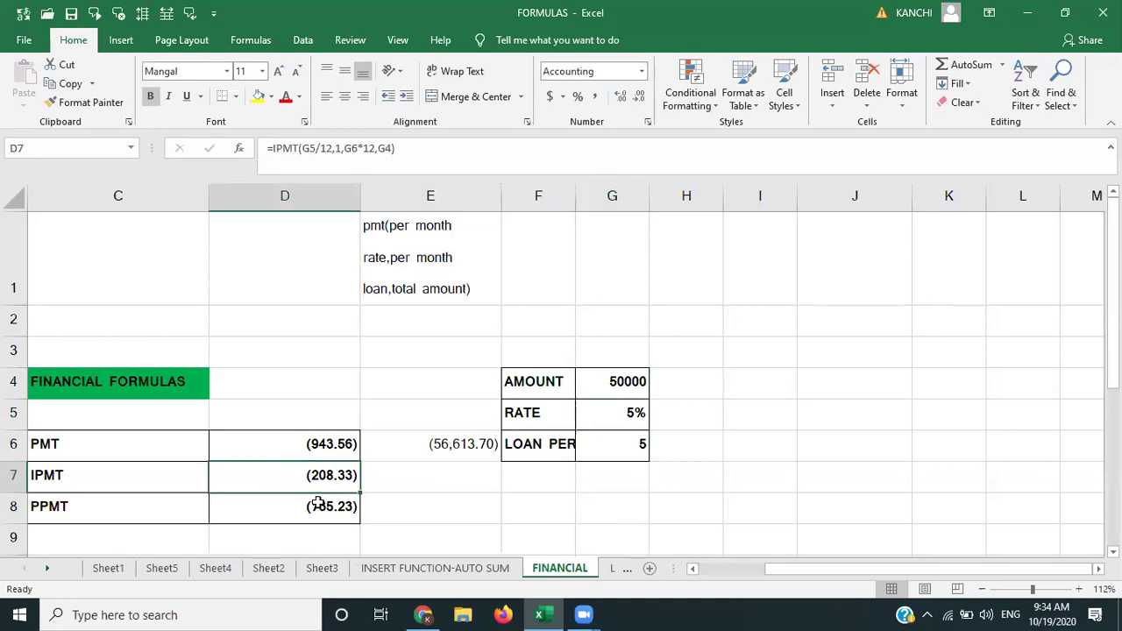
pyautogui.click(318, 506)
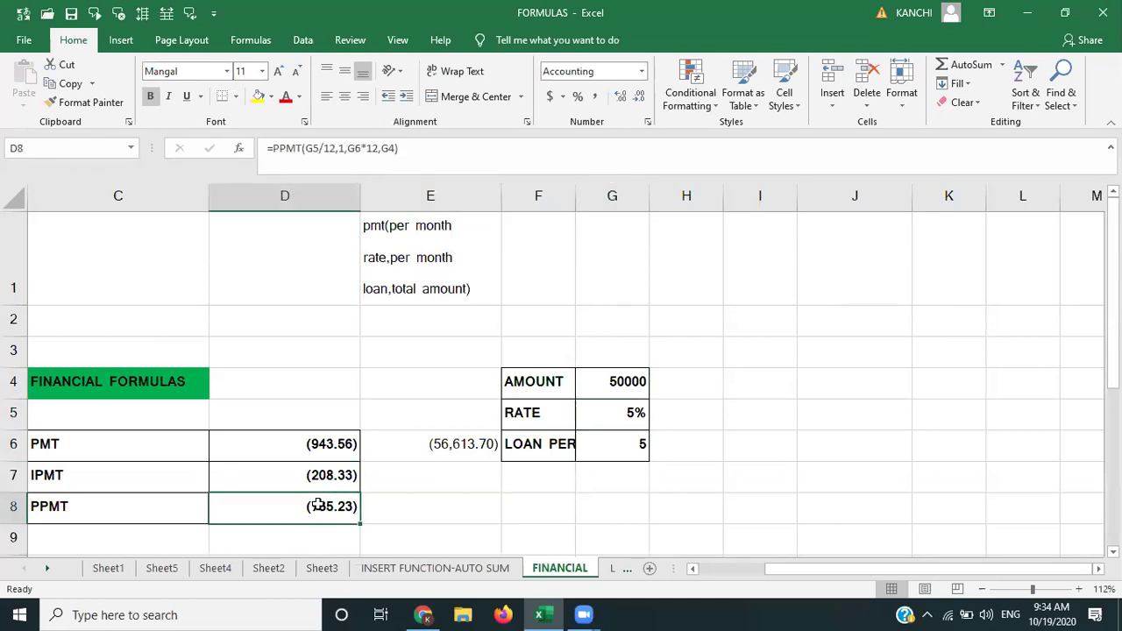
pyautogui.click(416, 488)
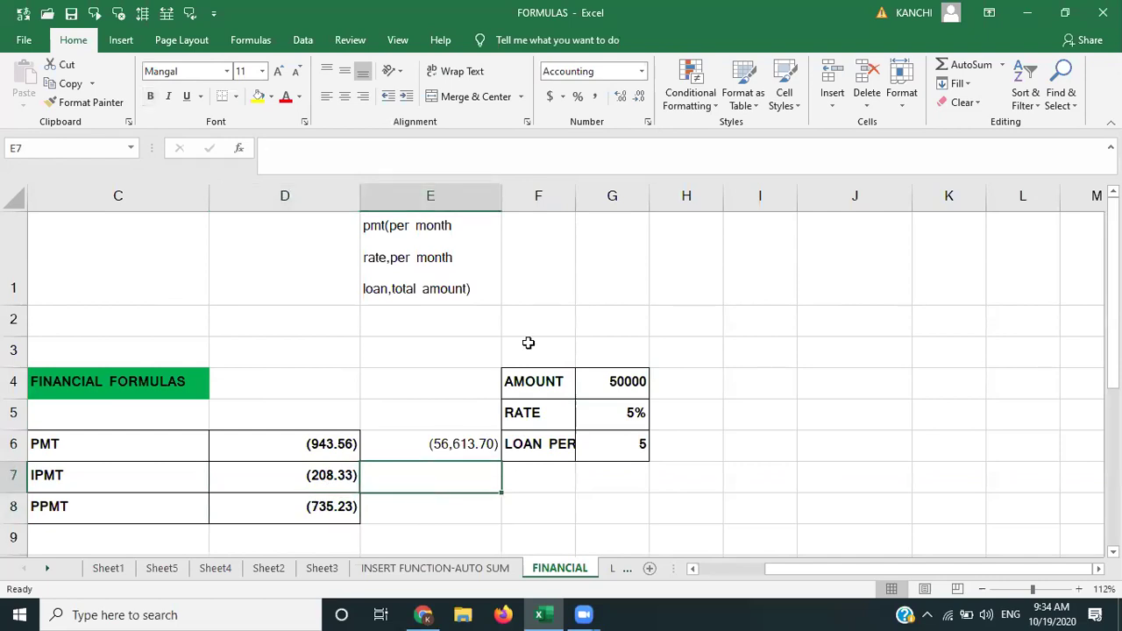
pyautogui.click(893, 59)
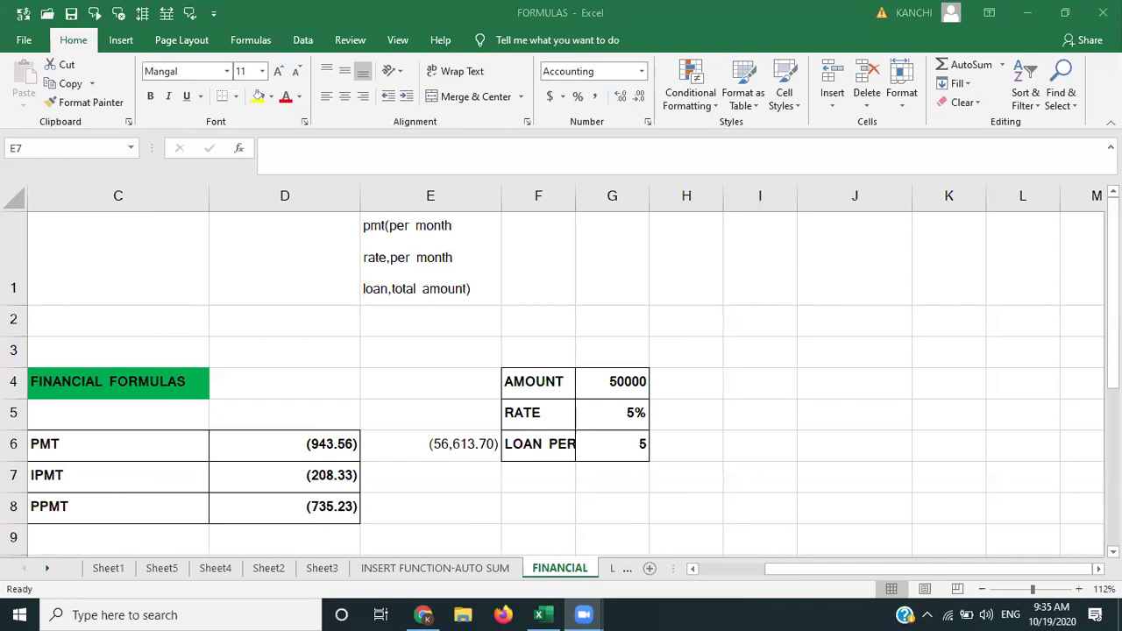
pyautogui.click(405, 481)
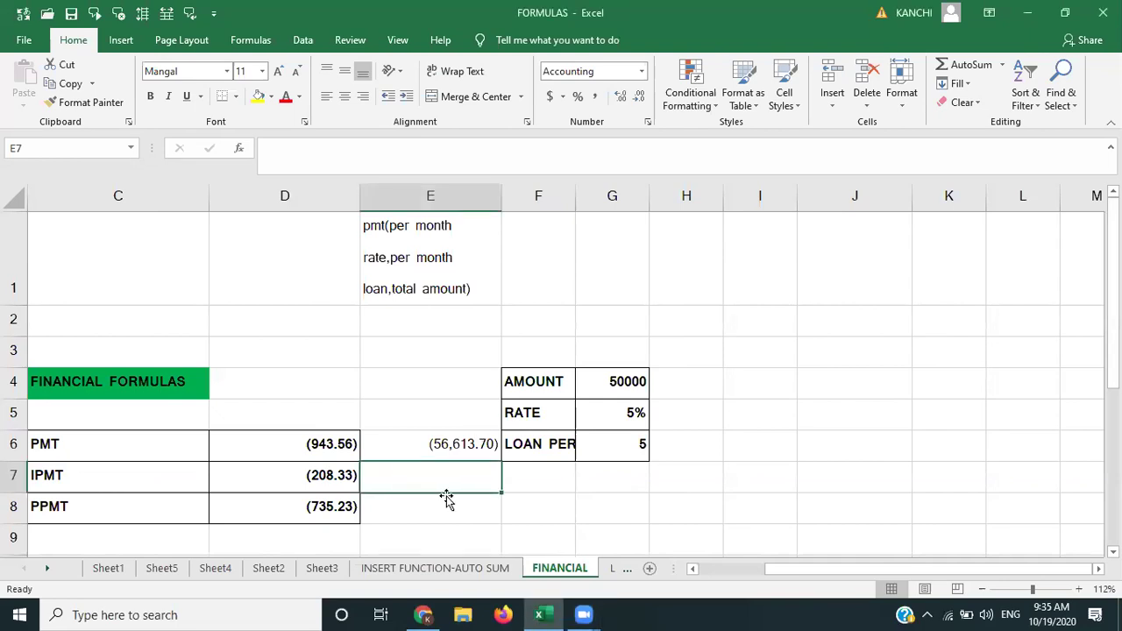
# Step: Begin =IPMT( in E7 after correcting a mistyped entry
pyautogui.write('ipmt')
pyautogui.press('BackSpace')
pyautogui.press('BackSpace')
pyautogui.press('BackSpace')
pyautogui.press('BackSpace')
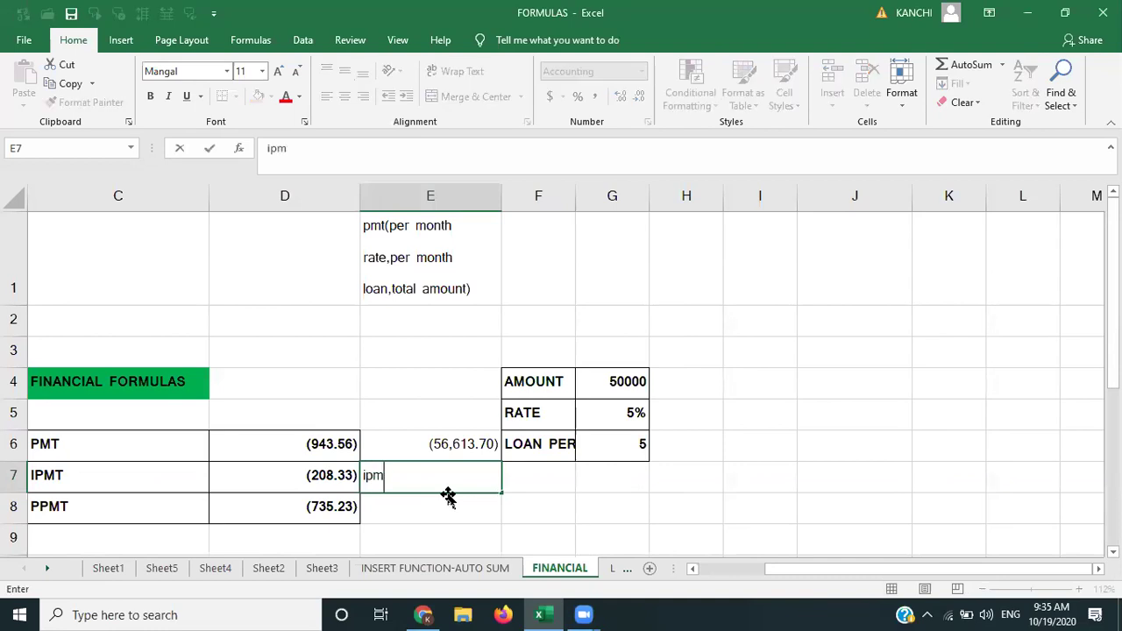
pyautogui.write('=ipmt')
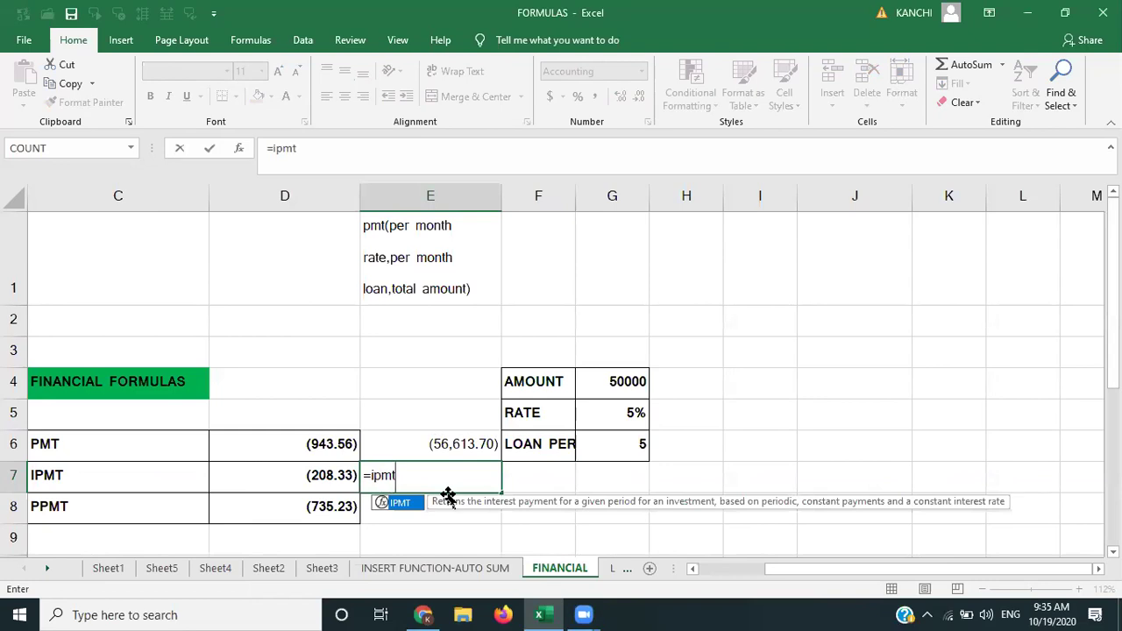
pyautogui.doubleClick(400, 501)
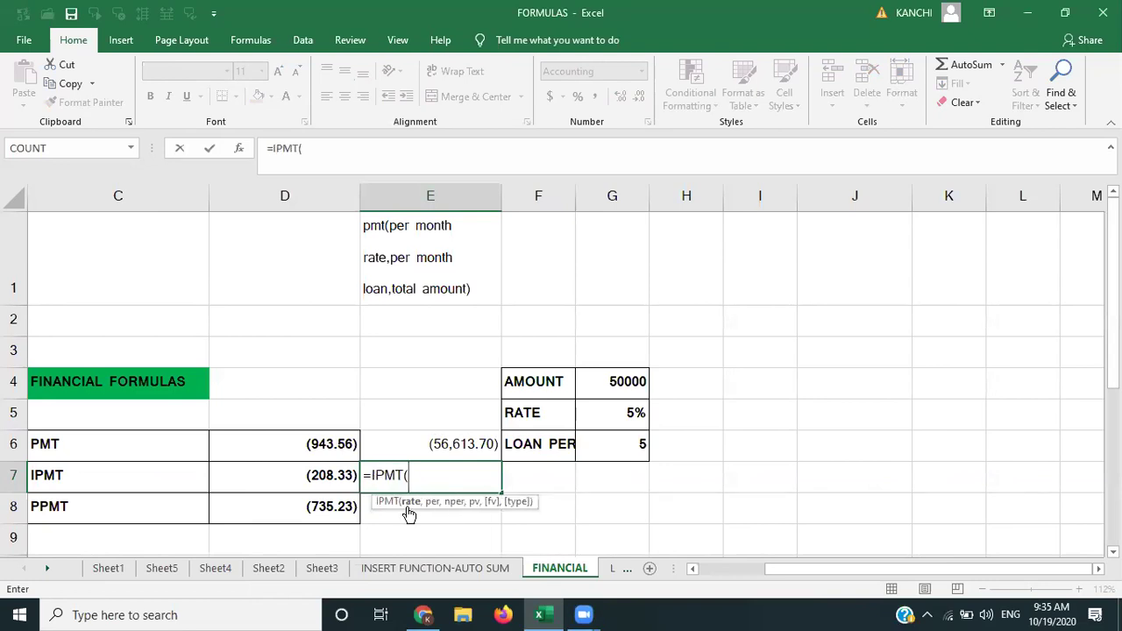
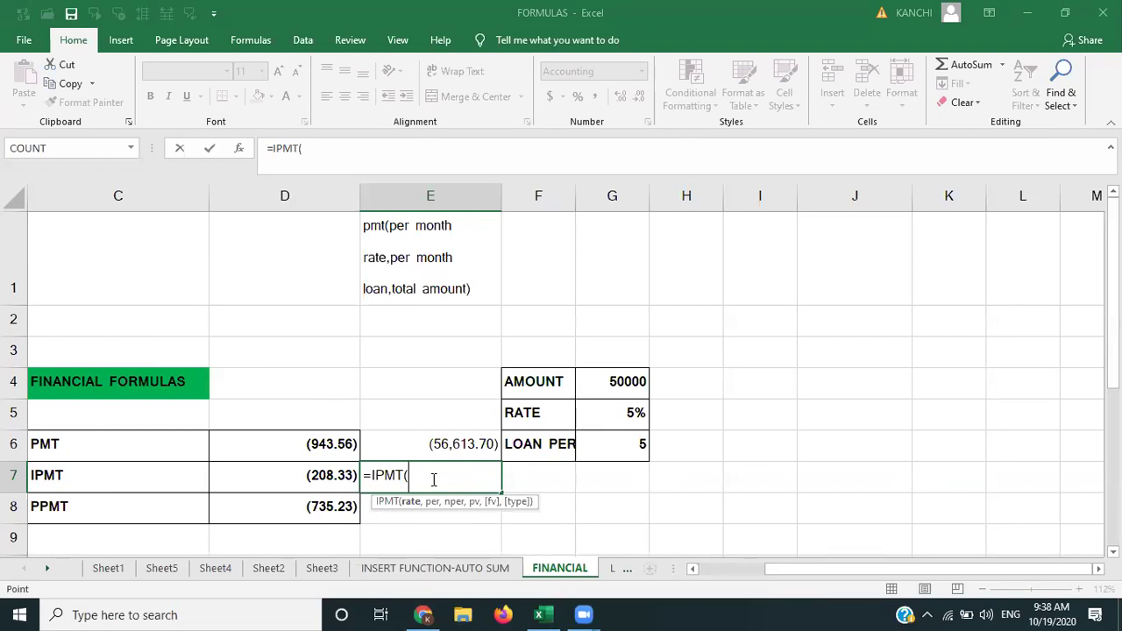
# Step: Erase the half-typed =IPMT( from E7, leaving it empty, and select cell I2
pyautogui.press('BackSpace')
pyautogui.press('BackSpace')
pyautogui.press('BackSpace')
pyautogui.press('BackSpace')
pyautogui.press('BackSpace')
pyautogui.press('BackSpace')
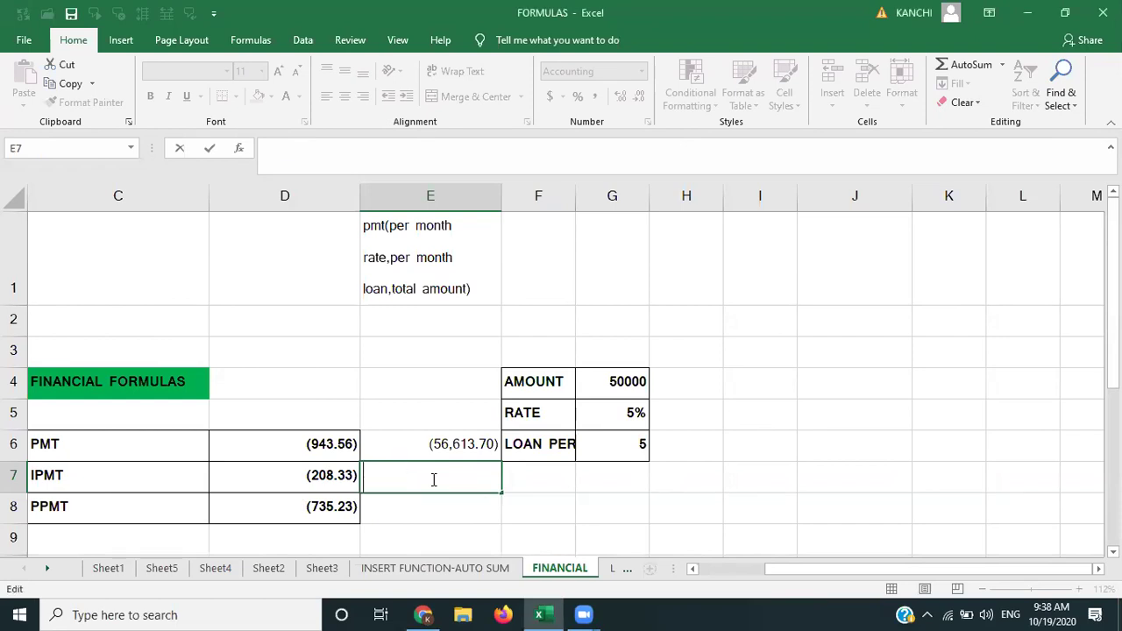
pyautogui.press('Escape')
pyautogui.click(711, 465)
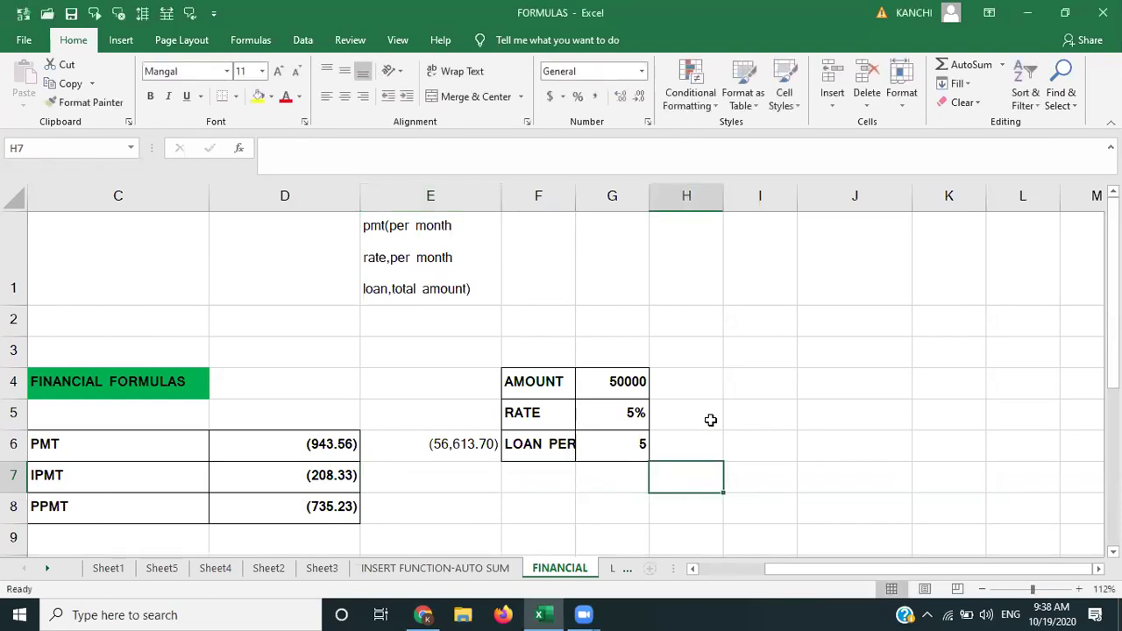
pyautogui.click(753, 314)
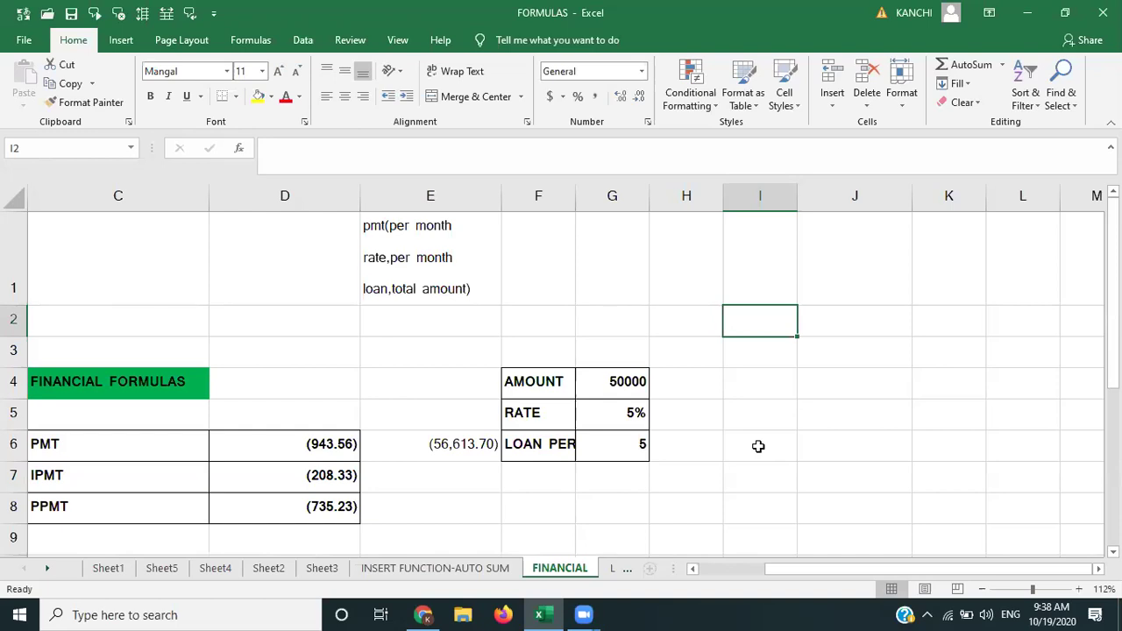
# Step: Enter the sample numbers 3, 4, 5 and 5 down I2:I5
pyautogui.write('3')
pyautogui.press('Return')
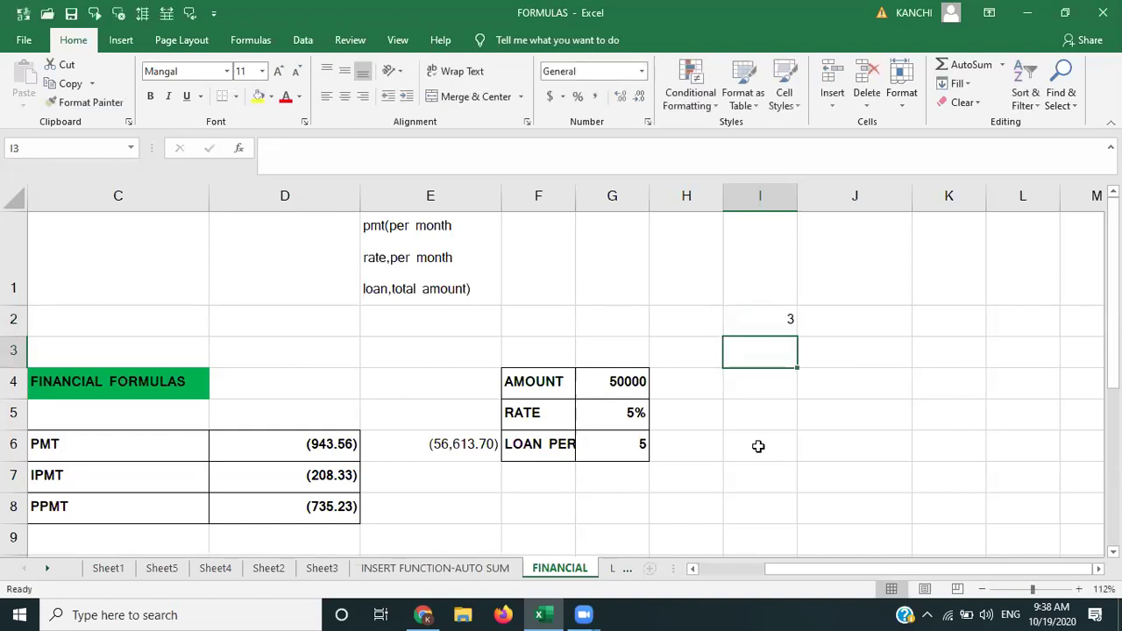
pyautogui.write('4')
pyautogui.press('Return')
pyautogui.write('5')
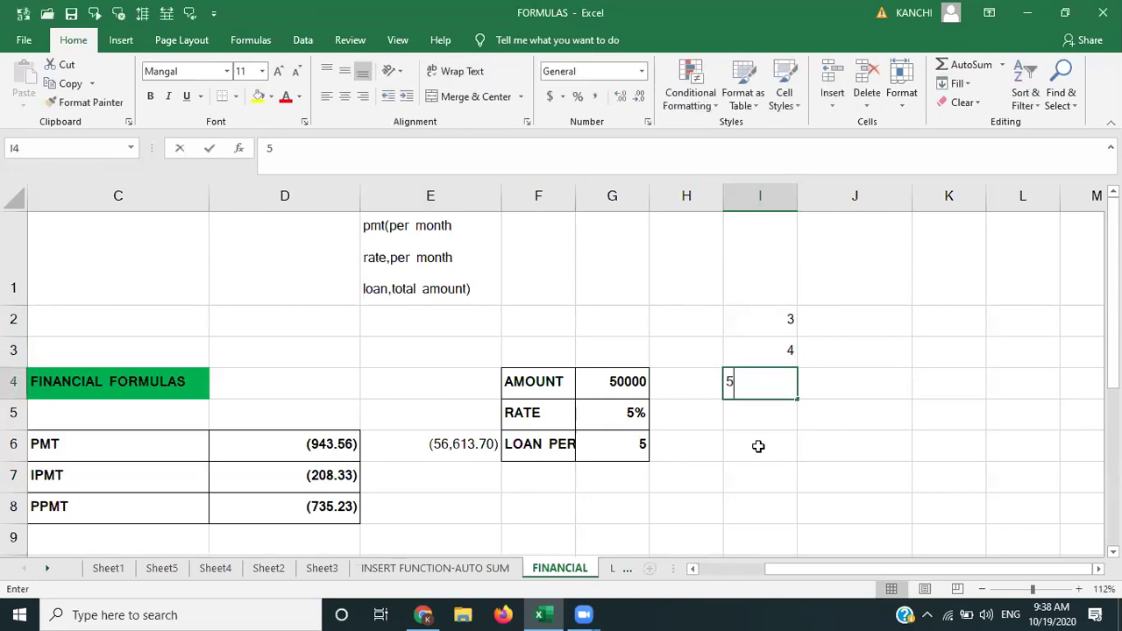
pyautogui.press('Return')
pyautogui.write('5')
pyautogui.press('Up')
pyautogui.press('Up')
pyautogui.press('Down')
pyautogui.press('Down')
pyautogui.press('Up')
pyautogui.press('Up')
pyautogui.press('Up')
pyautogui.press('Up')
pyautogui.press('Up')
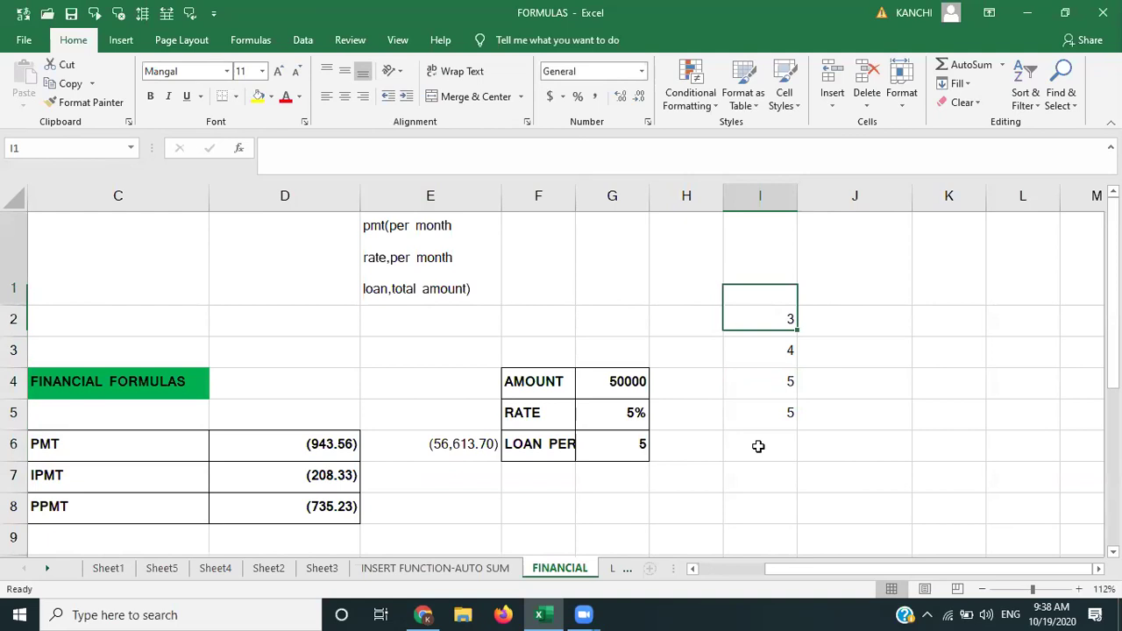
# Step: Check the values in I2 and I3, then start a =SUM formula in J3
pyautogui.click(635, 41)
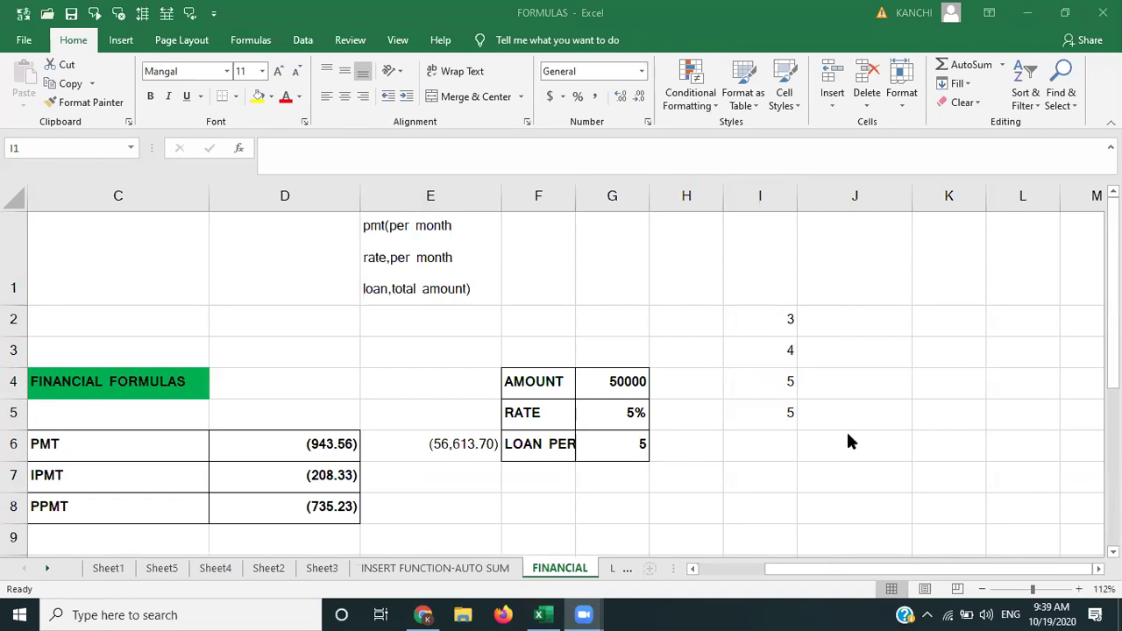
pyautogui.click(783, 322)
pyautogui.click(783, 351)
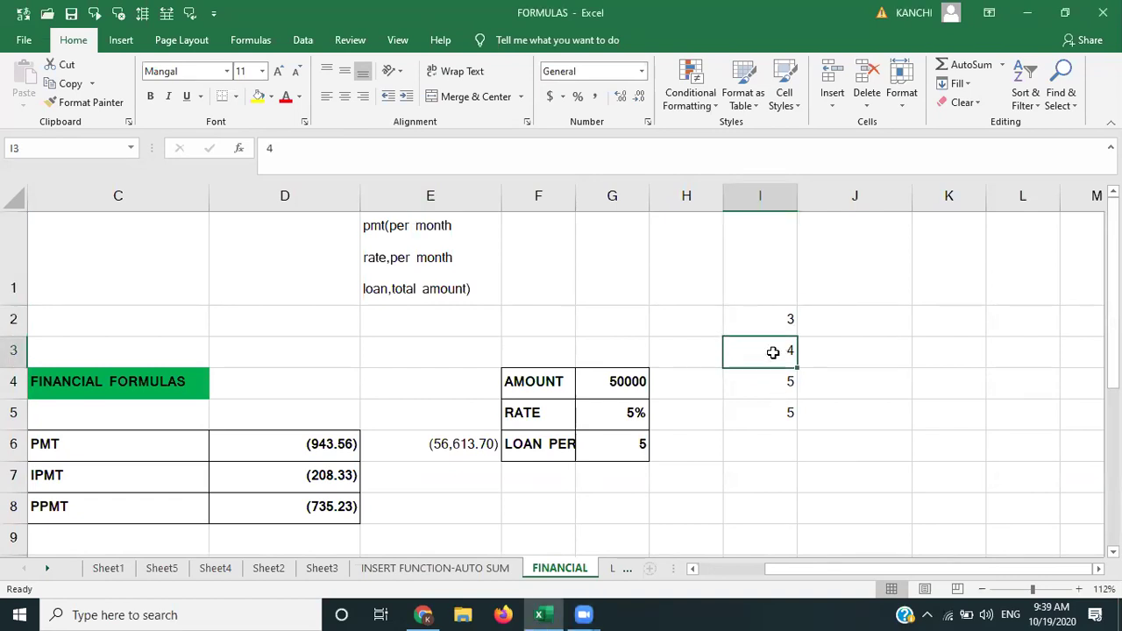
pyautogui.click(767, 326)
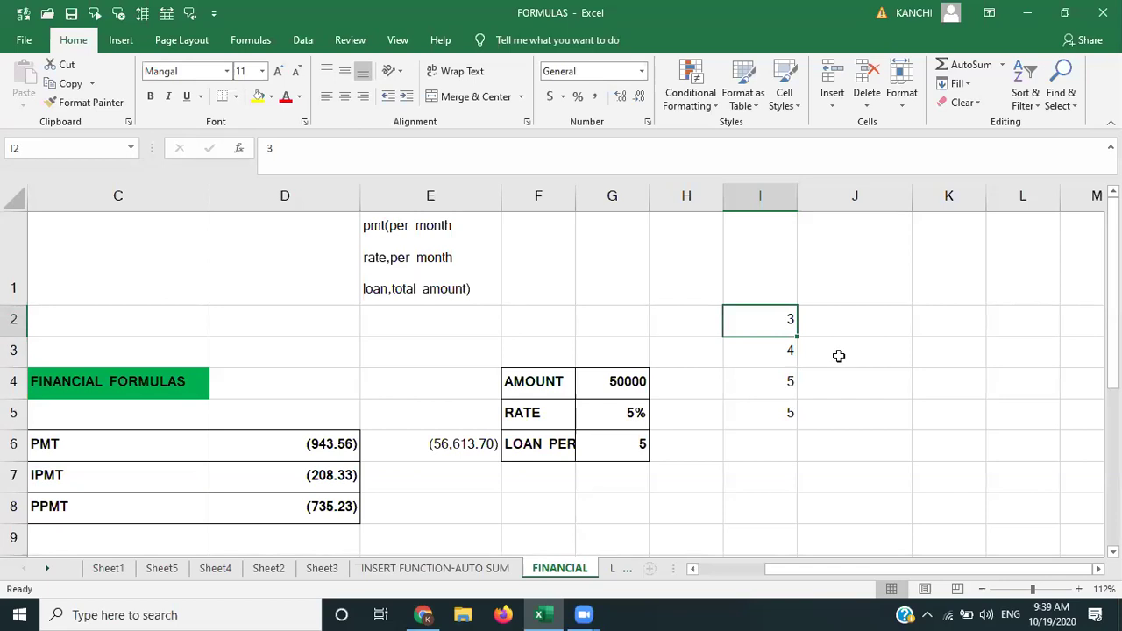
pyautogui.click(839, 356)
pyautogui.write('=sum')
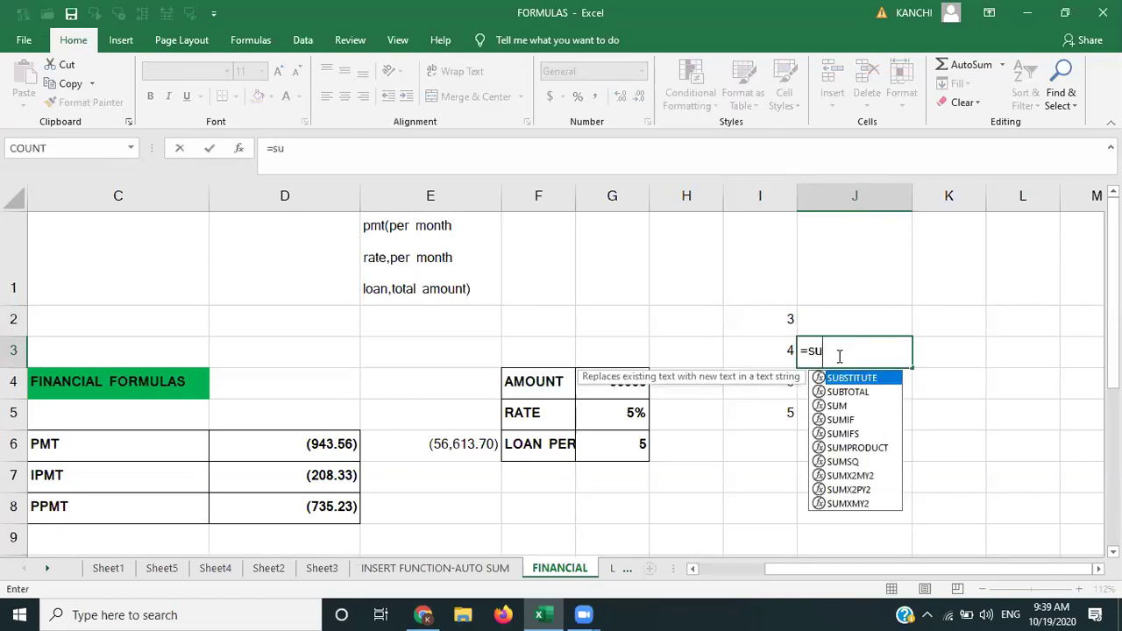
pyautogui.press('Tab')
pyautogui.moveTo(768, 316); pyautogui.dragTo(772, 410)
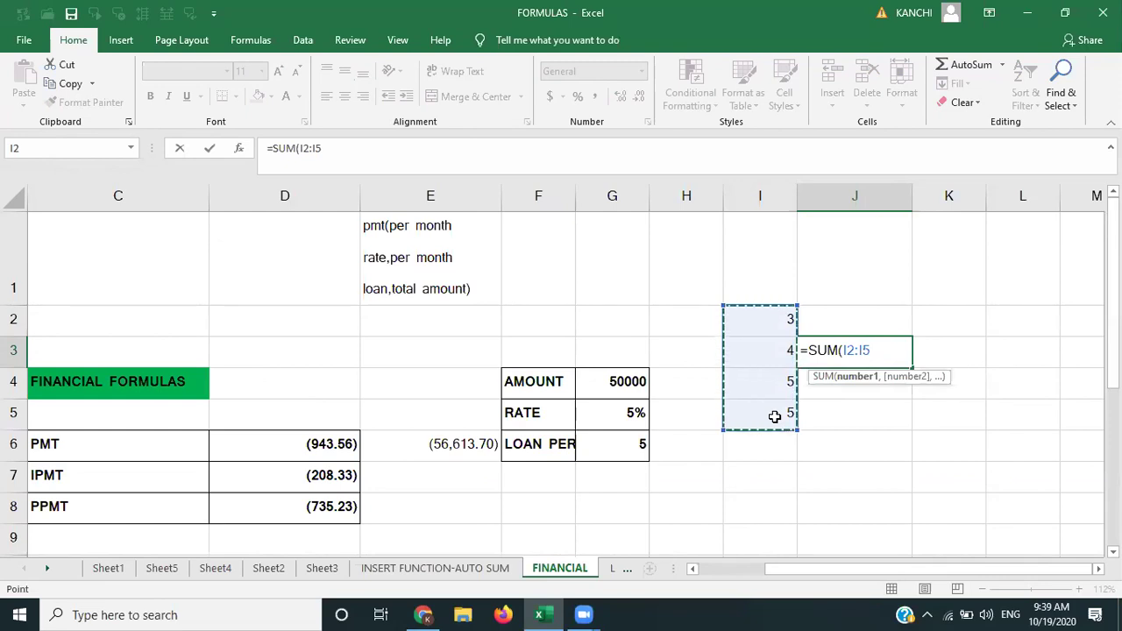
pyautogui.write(')')
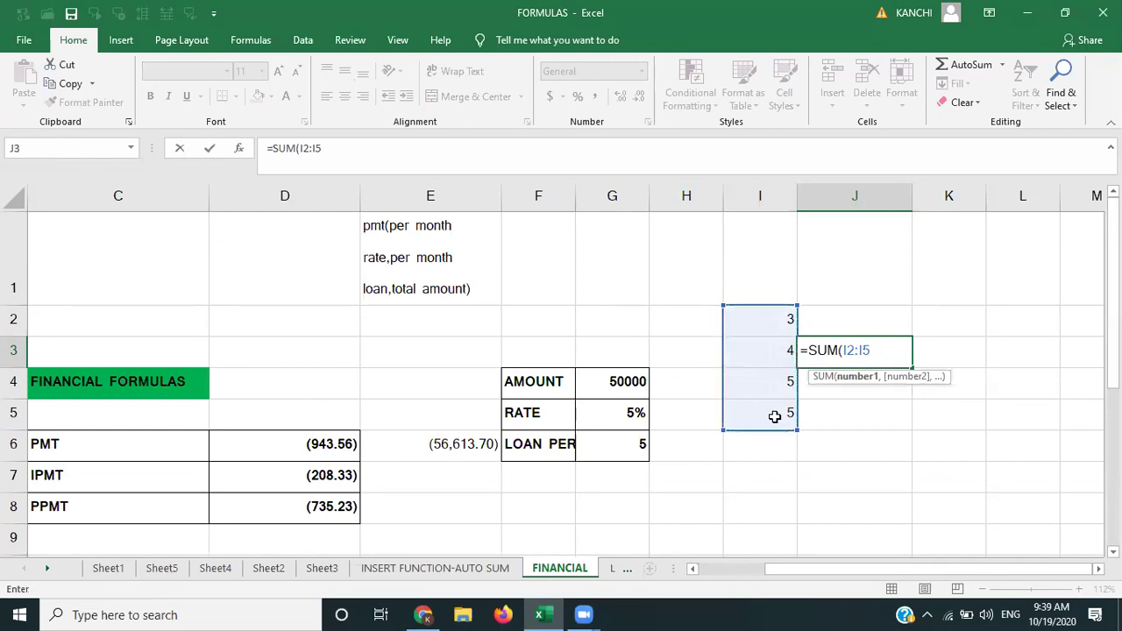
pyautogui.press('BackSpace')
pyautogui.press('BackSpace')
pyautogui.press('BackSpace')
pyautogui.press('BackSpace')
pyautogui.press('BackSpace')
pyautogui.press('BackSpace')
pyautogui.press('BackSpace')
pyautogui.press('BackSpace')
pyautogui.press('BackSpace')
pyautogui.press('BackSpace')
pyautogui.press('Escape')
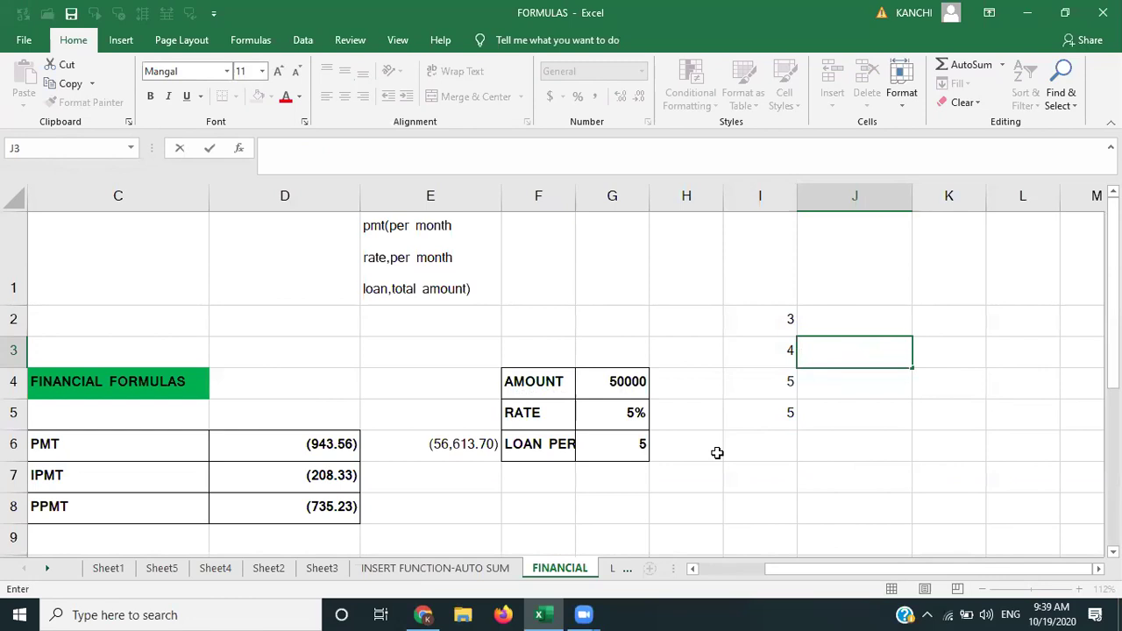
pyautogui.click(719, 453)
pyautogui.click(465, 475)
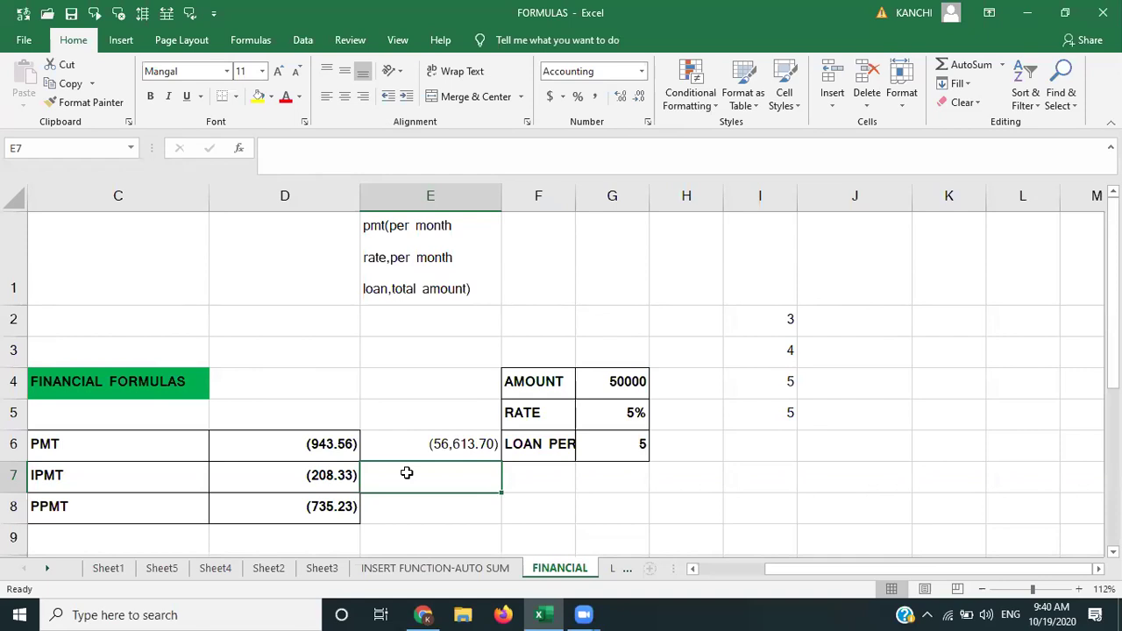
# Step: Enter =IPMT(G5/12,1,G6*12,G4) in E7, returning ($208.33)
pyautogui.write('=ipmt')
pyautogui.press('Tab')
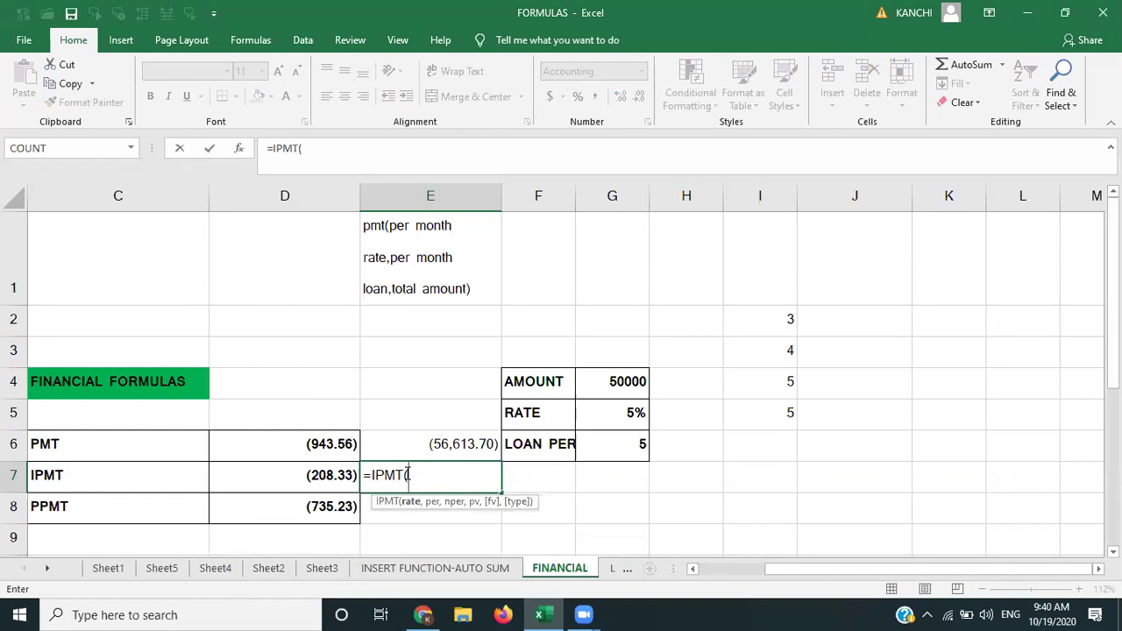
pyautogui.click(612, 413)
pyautogui.write('/12,')
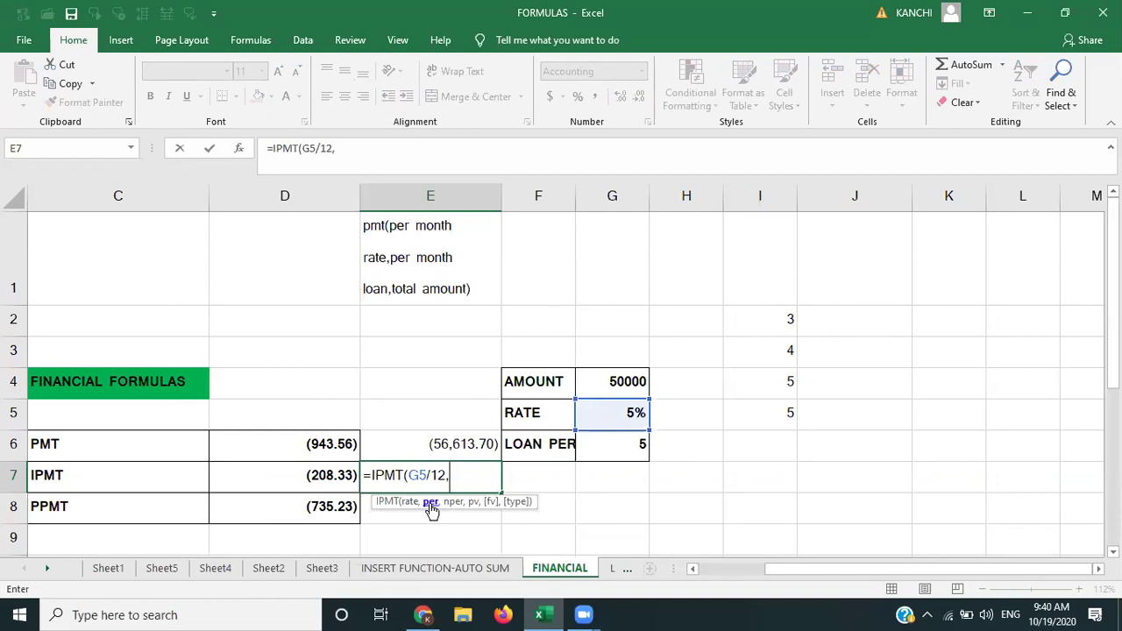
pyautogui.write('1,')
pyautogui.click(606, 447)
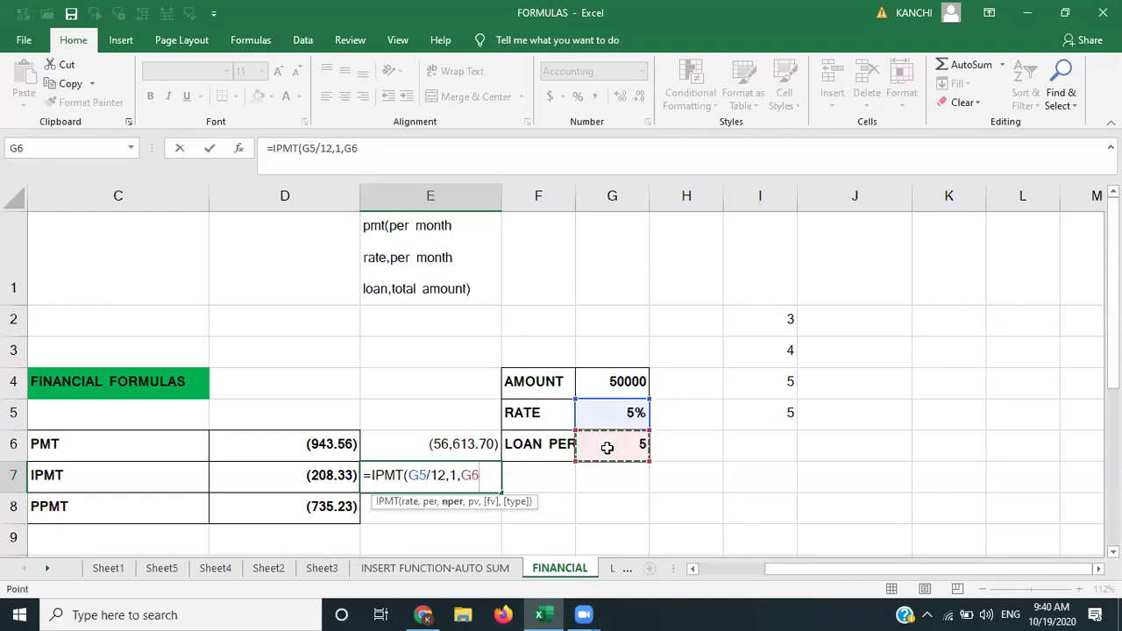
pyautogui.write('*12,')
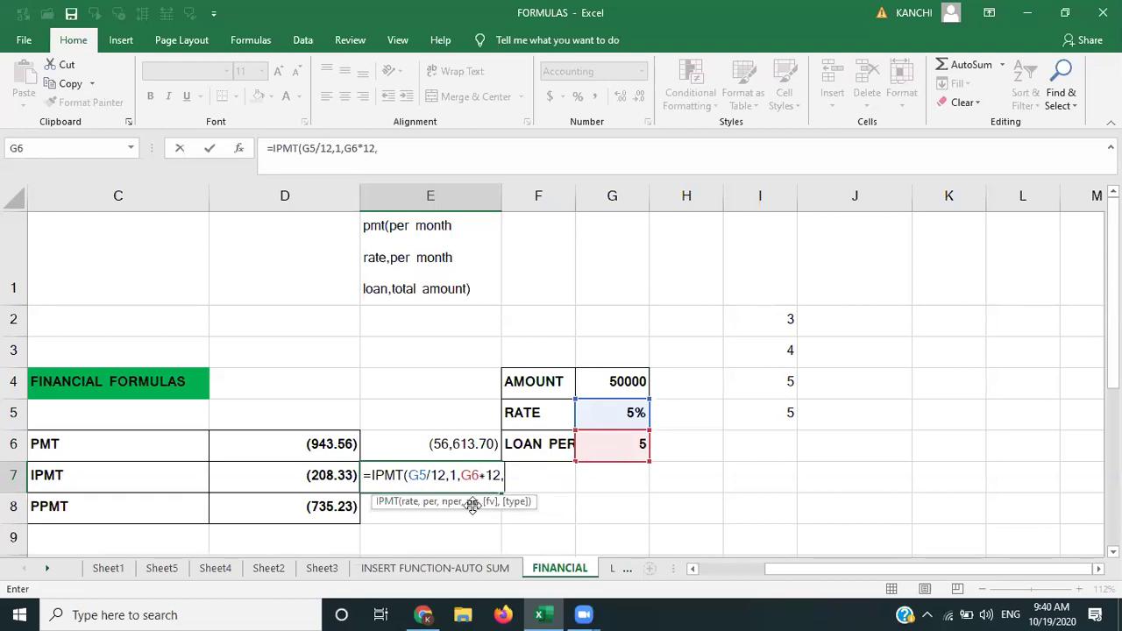
pyautogui.click(606, 386)
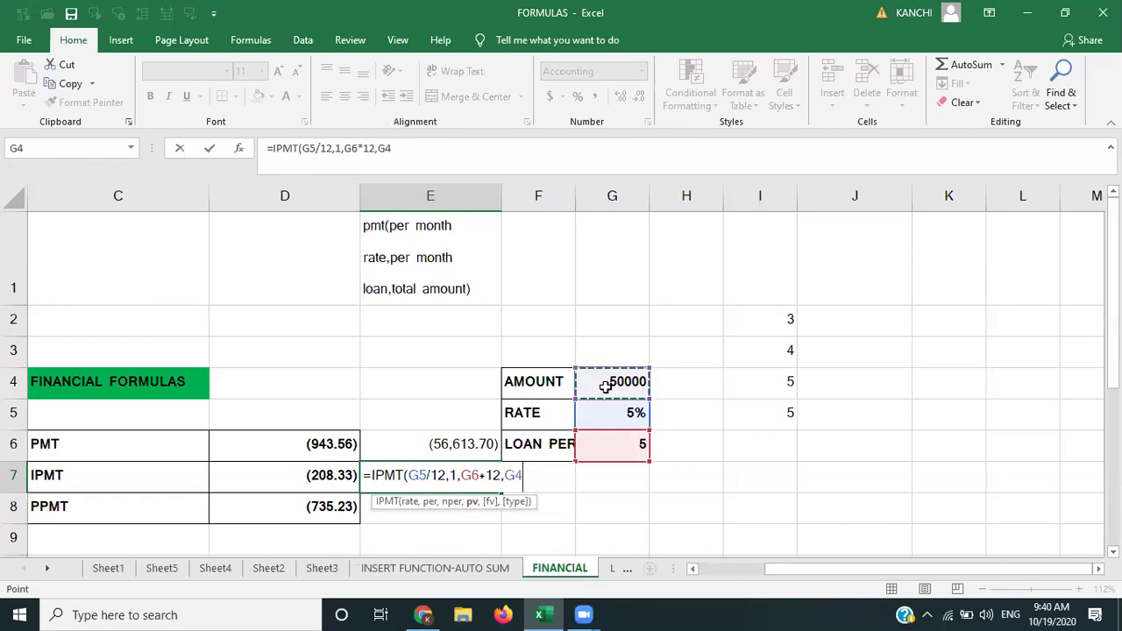
pyautogui.press('Return')
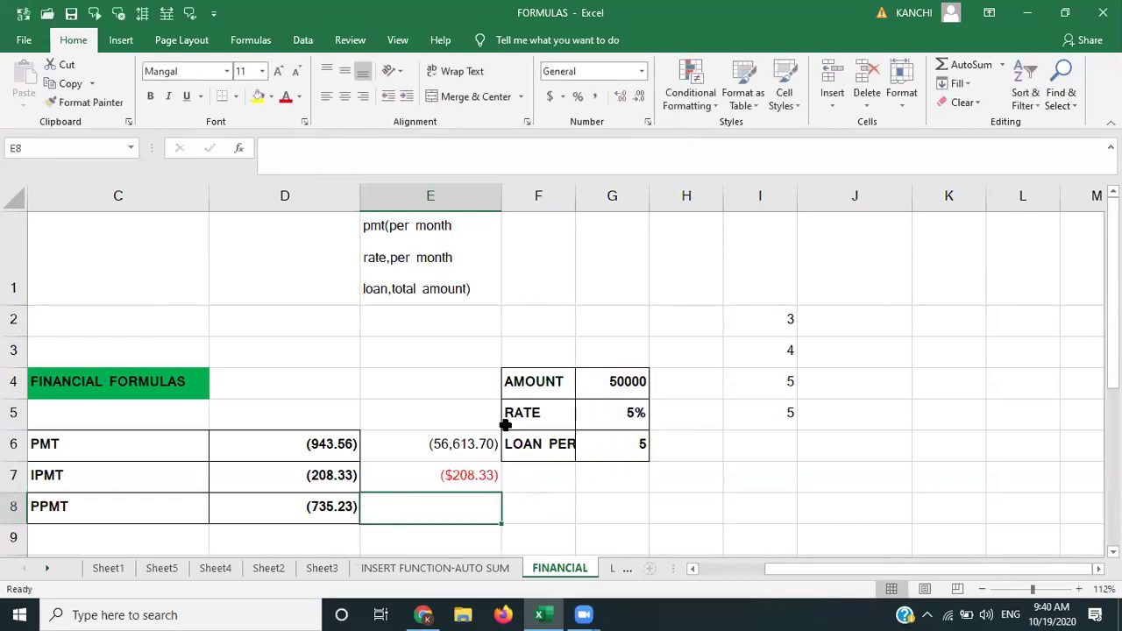
# Step: Compare E7's IPMT formula with the PPMT formula in D8 and the PMT formula in D6
pyautogui.click(456, 476)
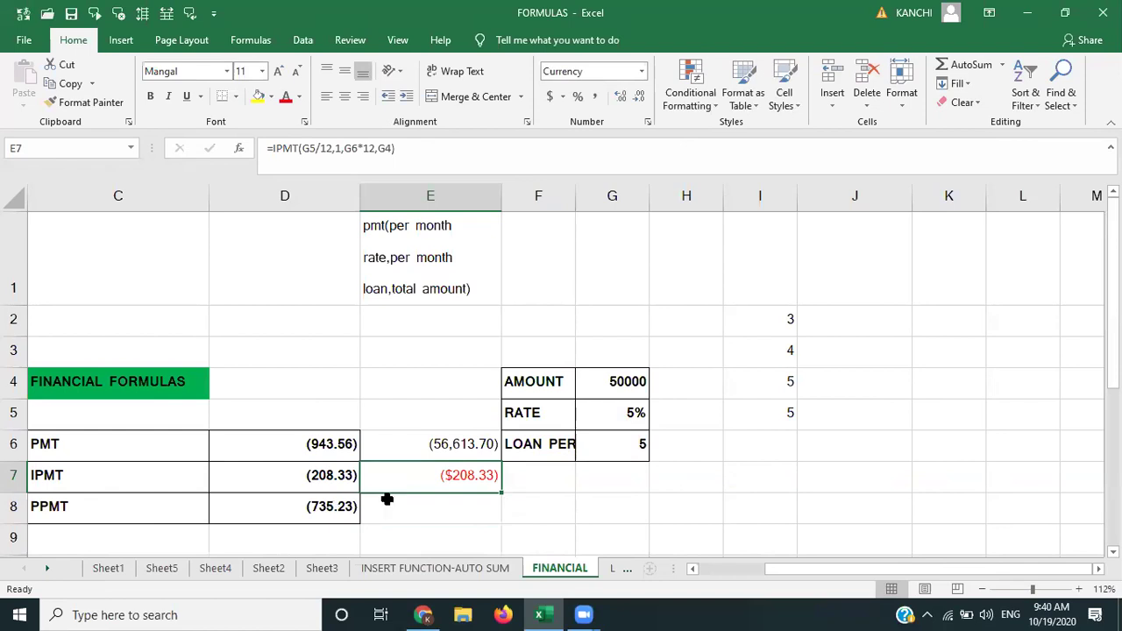
pyautogui.click(327, 518)
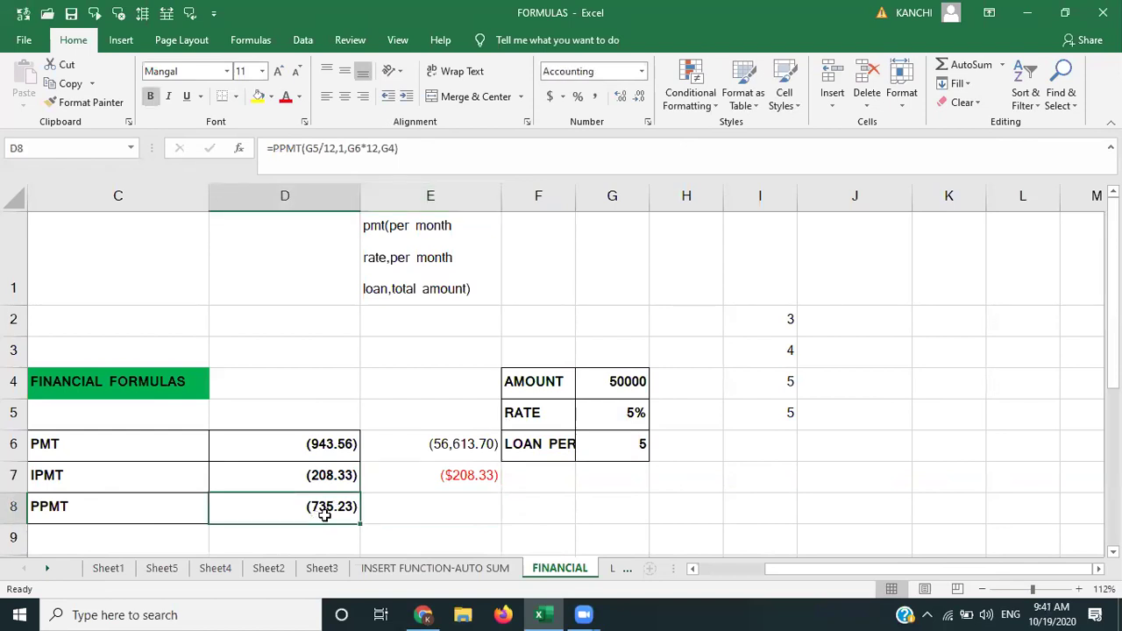
pyautogui.click(327, 444)
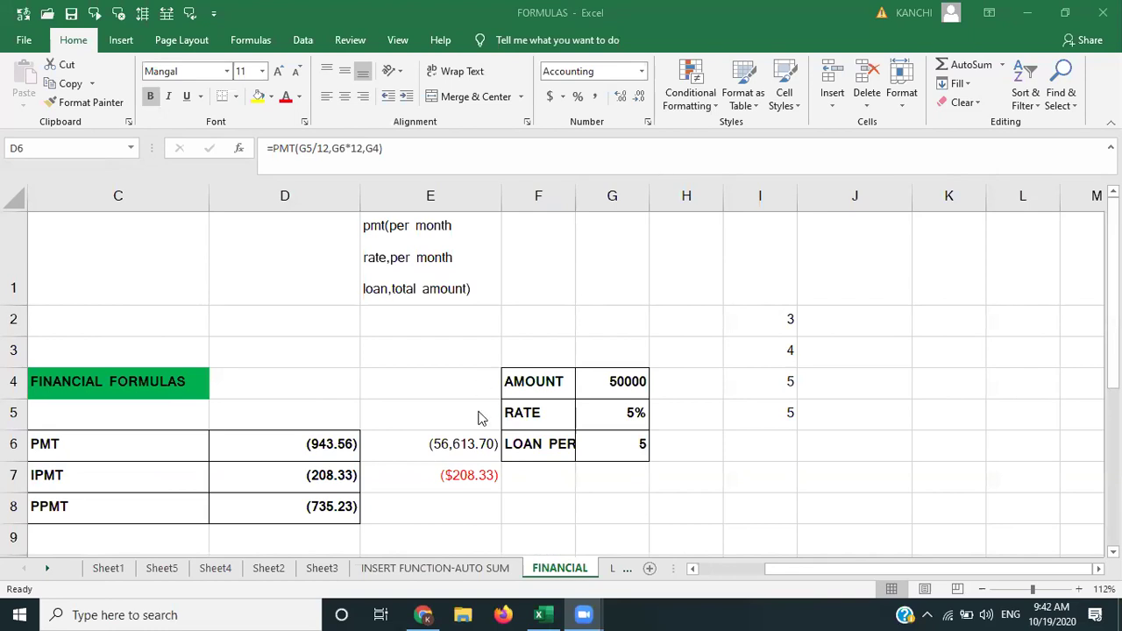
pyautogui.click(452, 421)
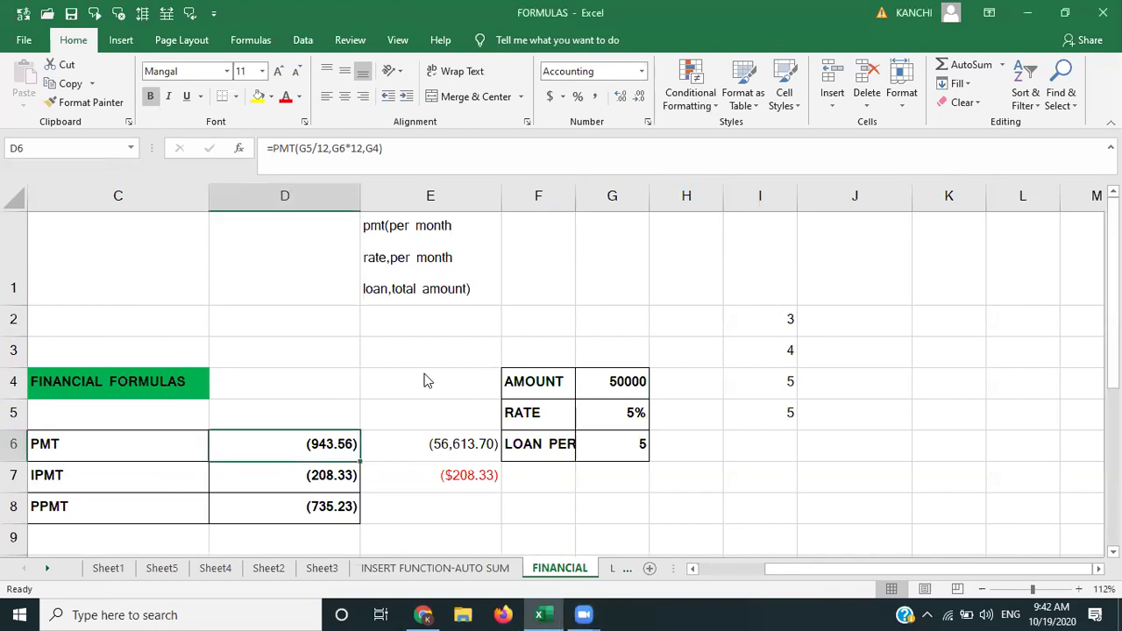
# Step: On the LOGICAL FORMULA sheet, delete the TRUE/FALSE AND results in F9:F12
pyautogui.click(245, 40)
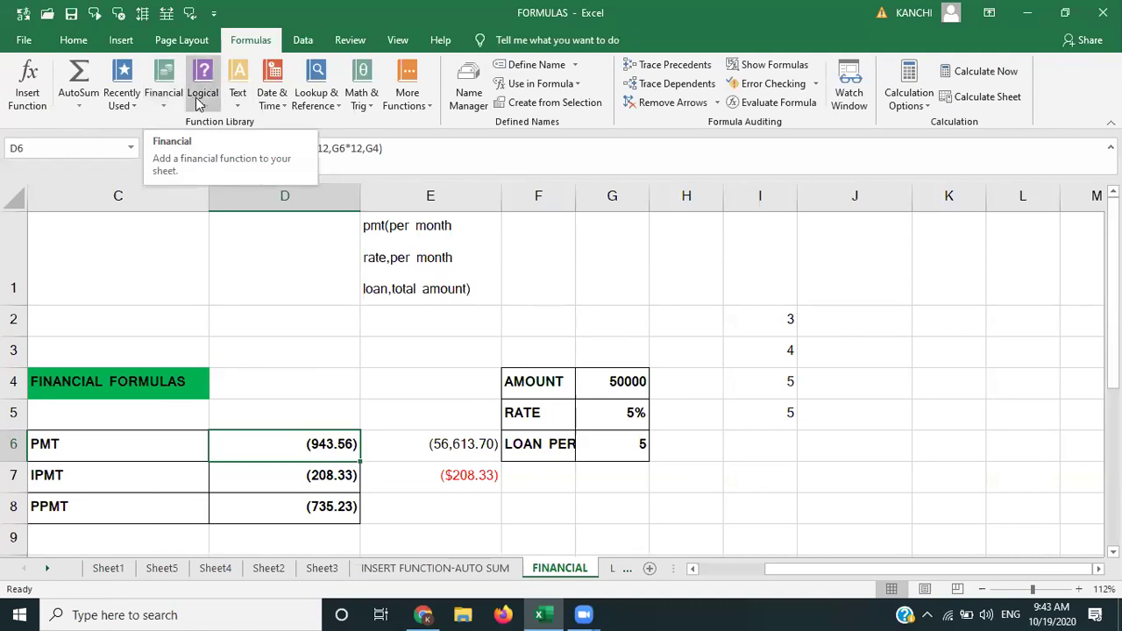
pyautogui.click(612, 568)
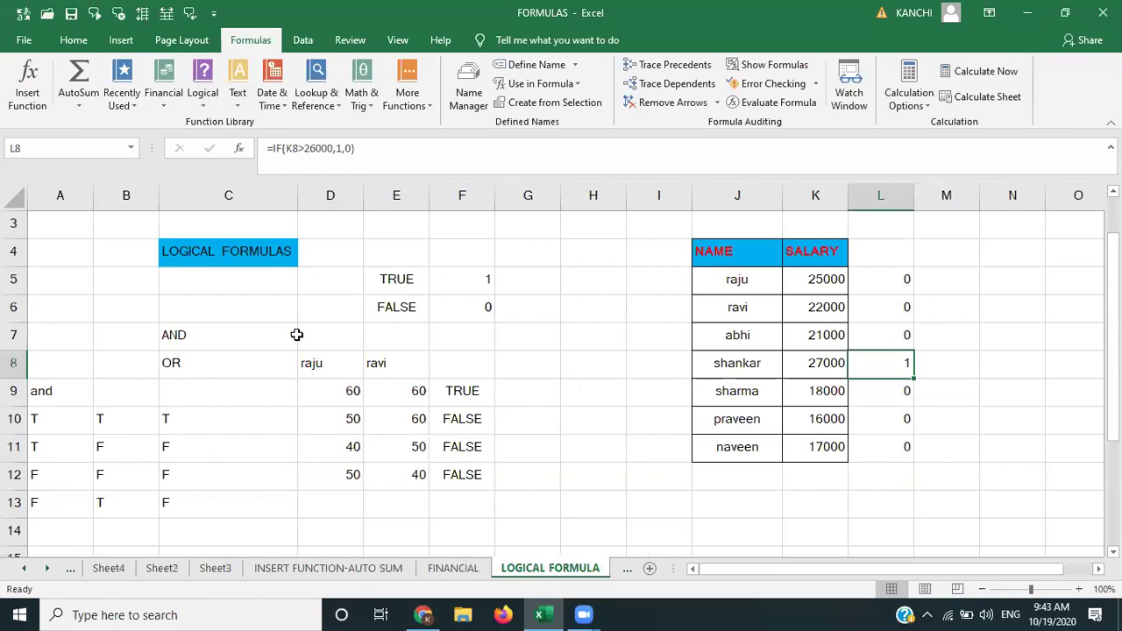
pyautogui.click(451, 393)
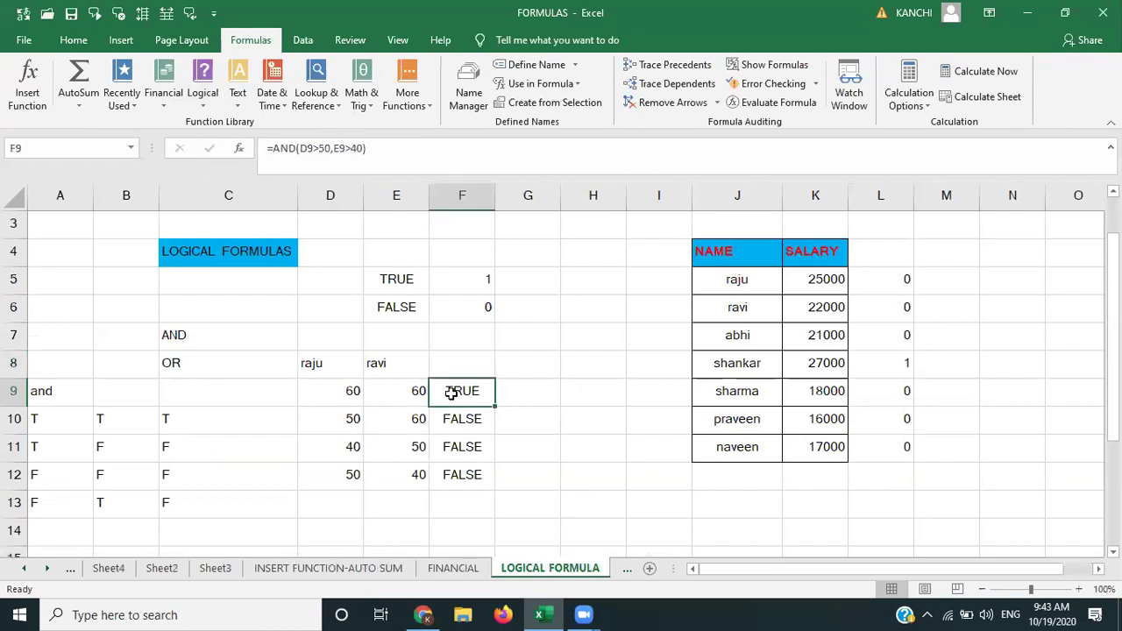
pyautogui.hotkey('shift', 'Down')
pyautogui.hotkey('shift', 'Down')
pyautogui.hotkey('shift', 'Down')
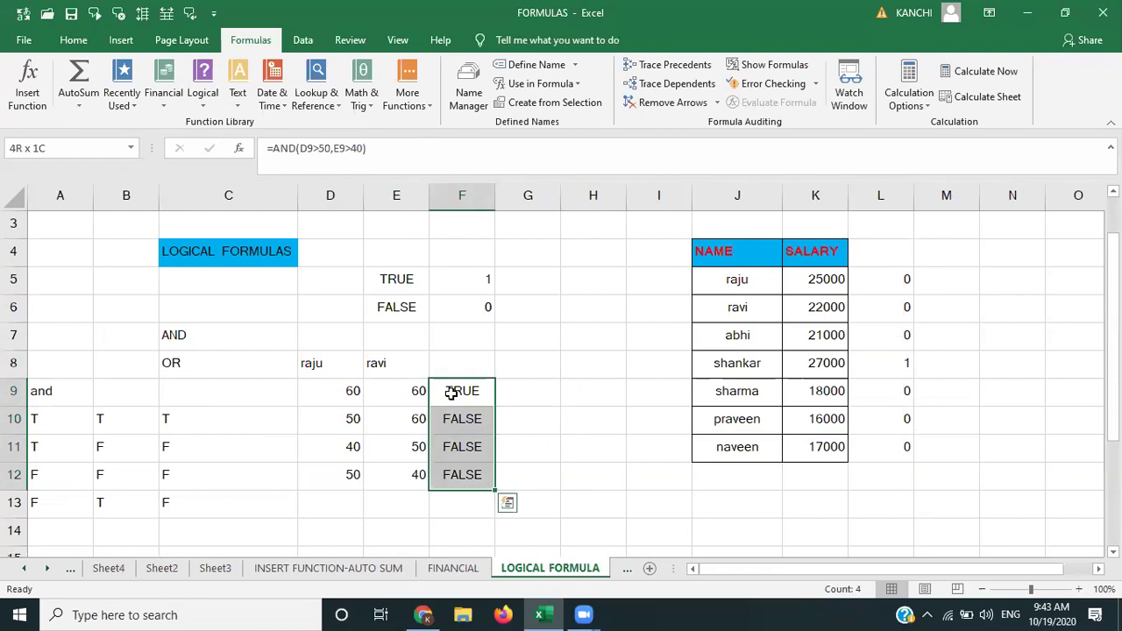
pyautogui.press('Delete')
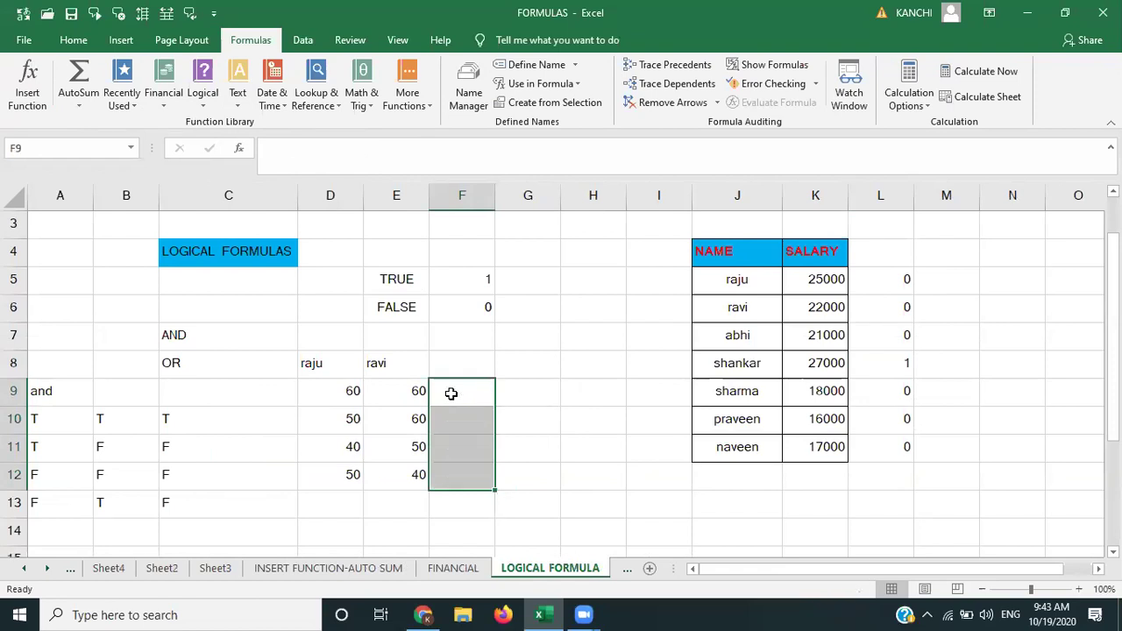
pyautogui.click(565, 412)
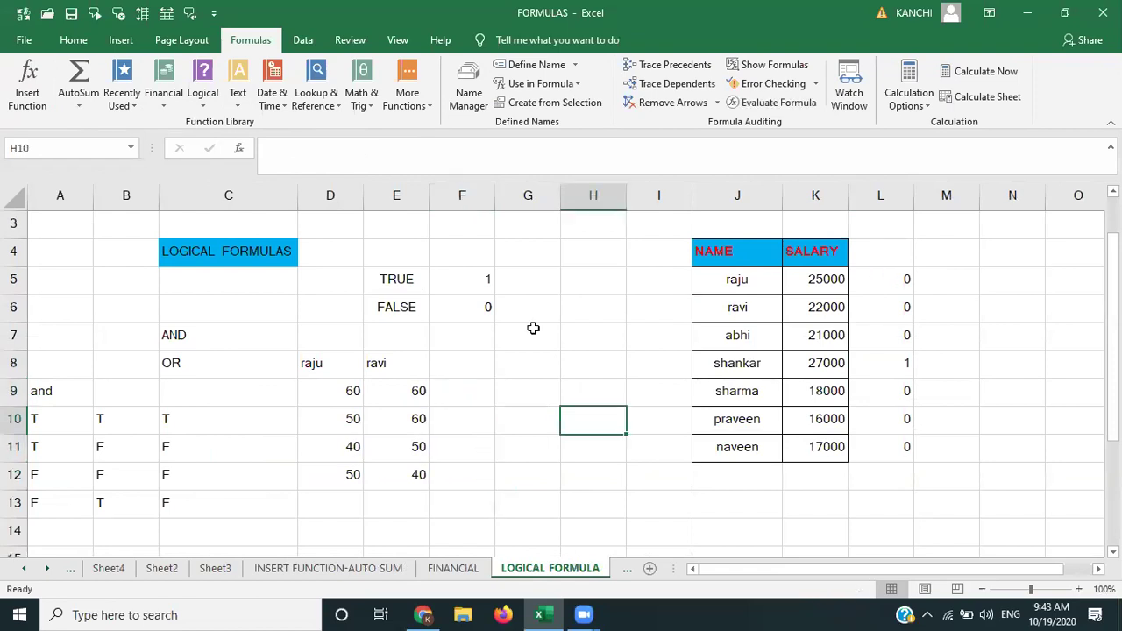
pyautogui.click(459, 279)
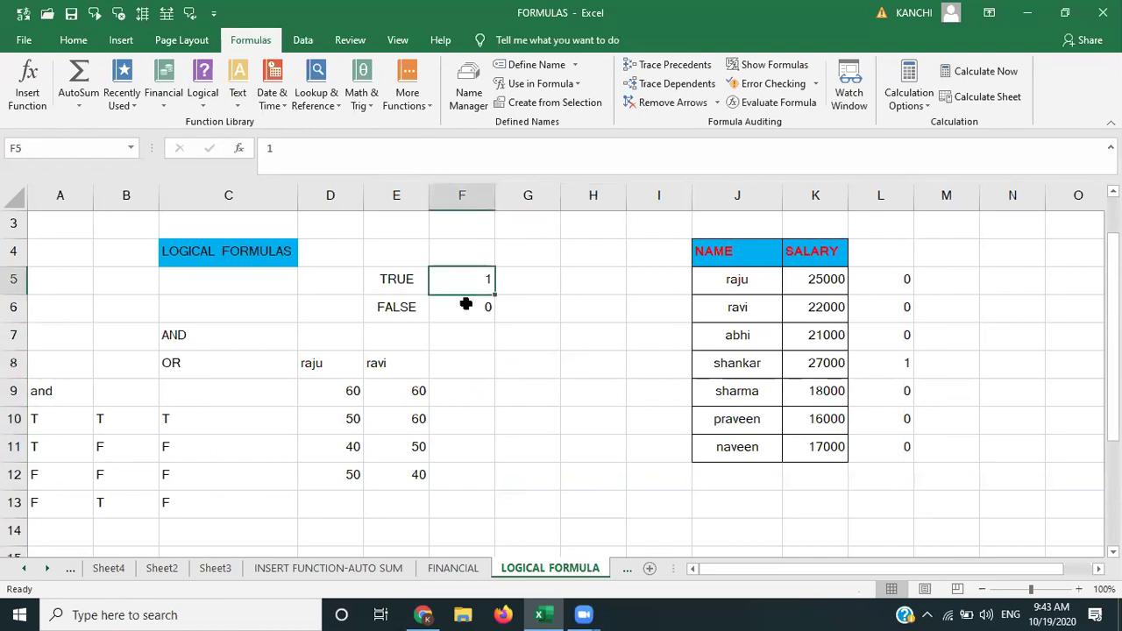
pyautogui.click(464, 303)
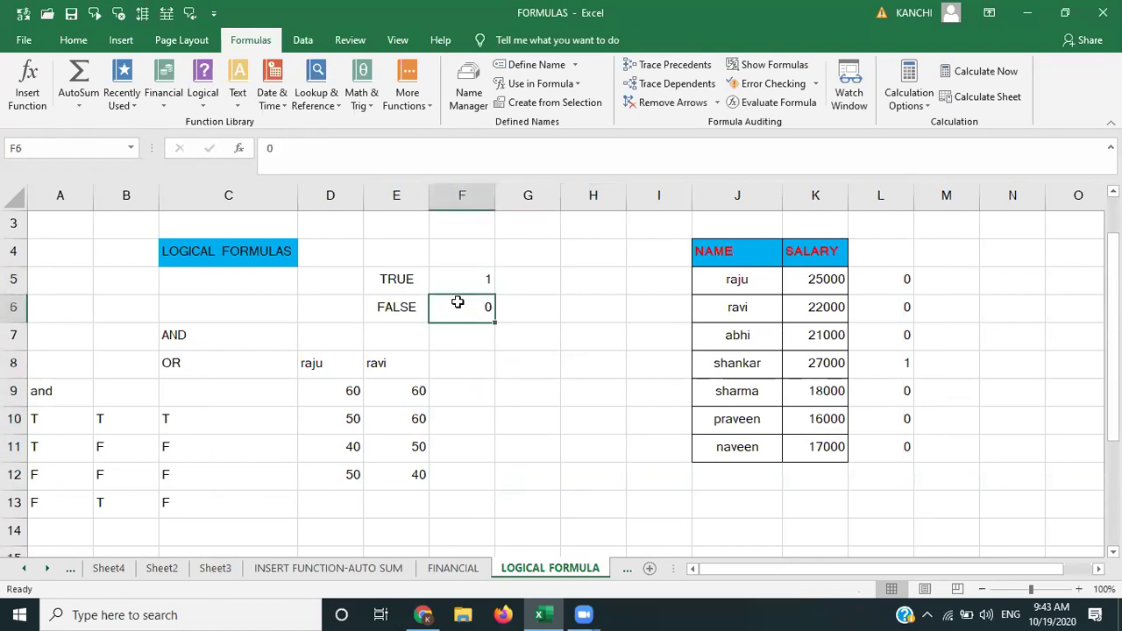
pyautogui.click(378, 278)
pyautogui.click(388, 312)
pyautogui.click(402, 285)
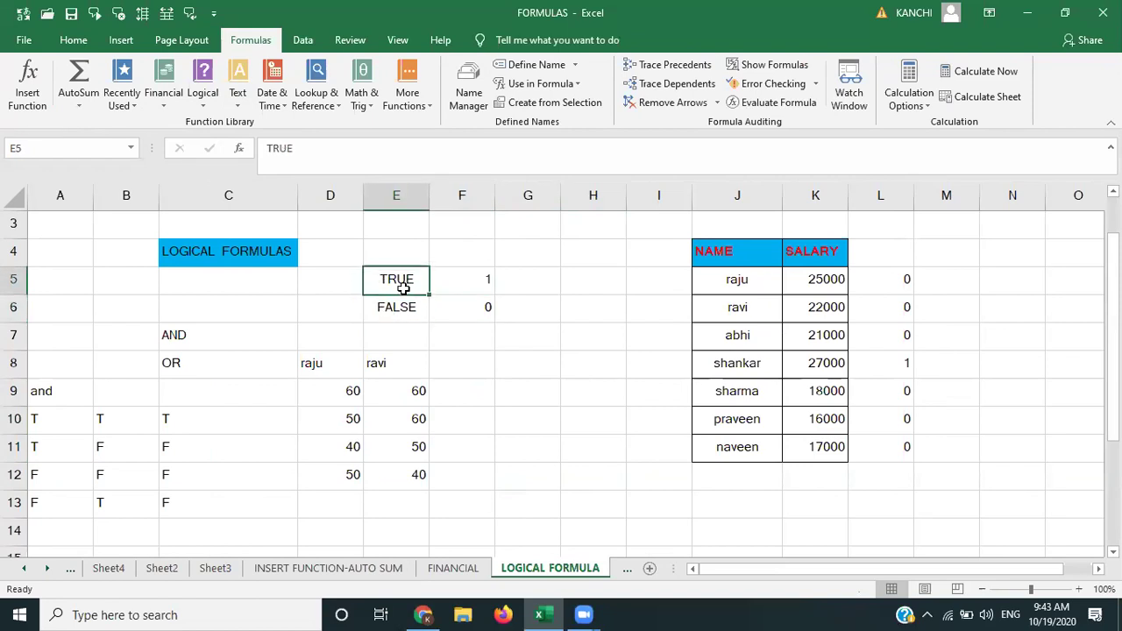
pyautogui.click(460, 280)
pyautogui.click(410, 304)
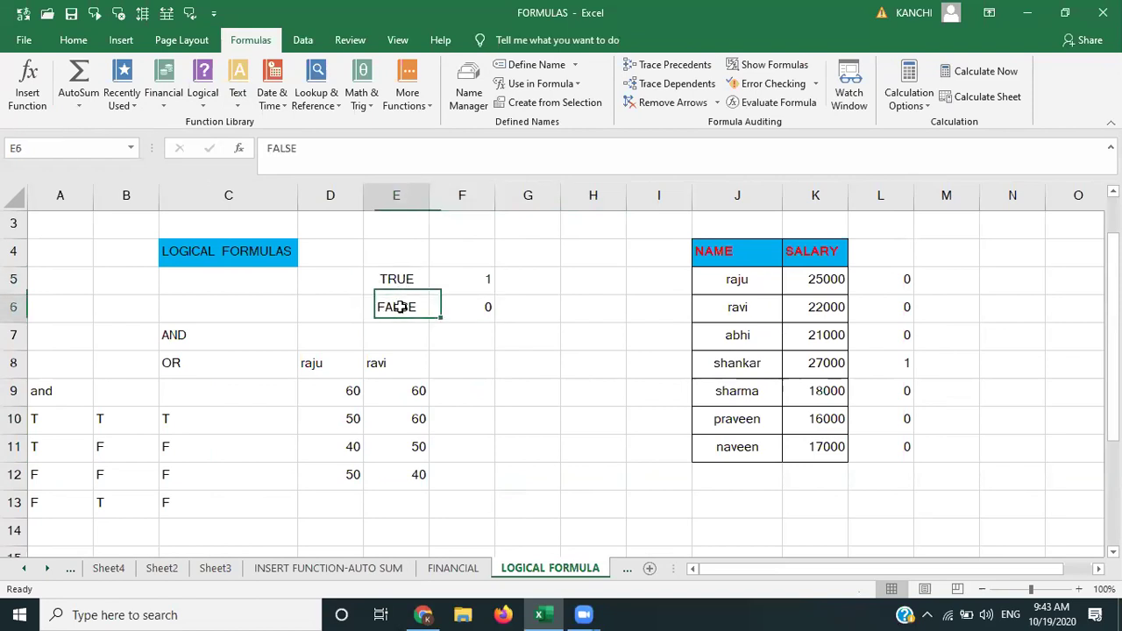
pyautogui.click(481, 301)
pyautogui.click(398, 275)
pyautogui.click(462, 277)
pyautogui.click(402, 315)
pyautogui.click(444, 323)
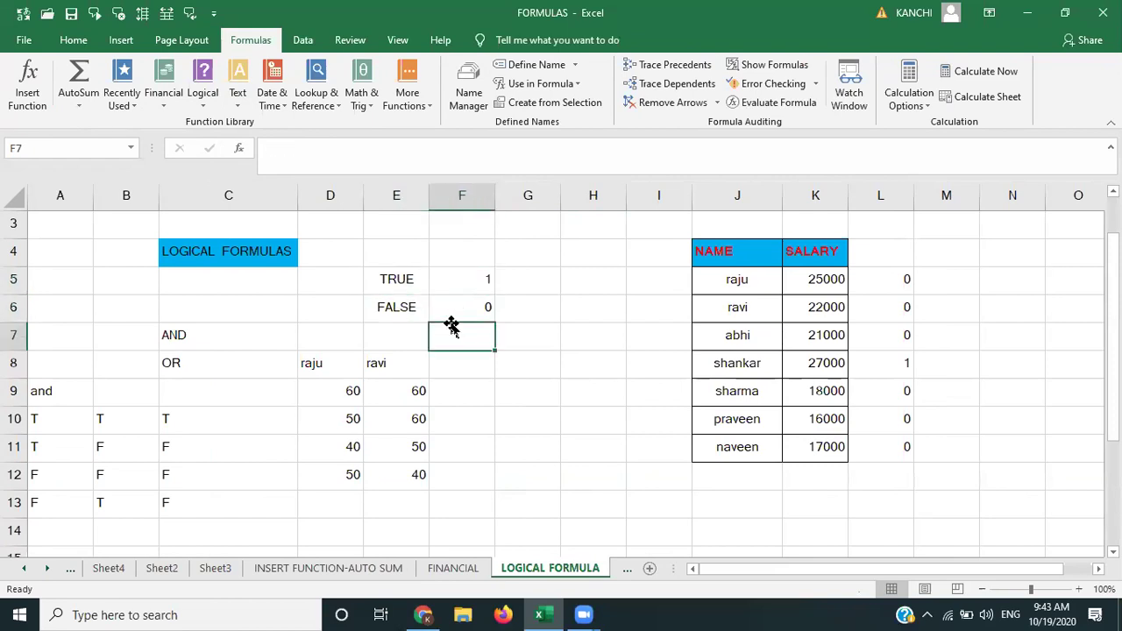
pyautogui.click(458, 310)
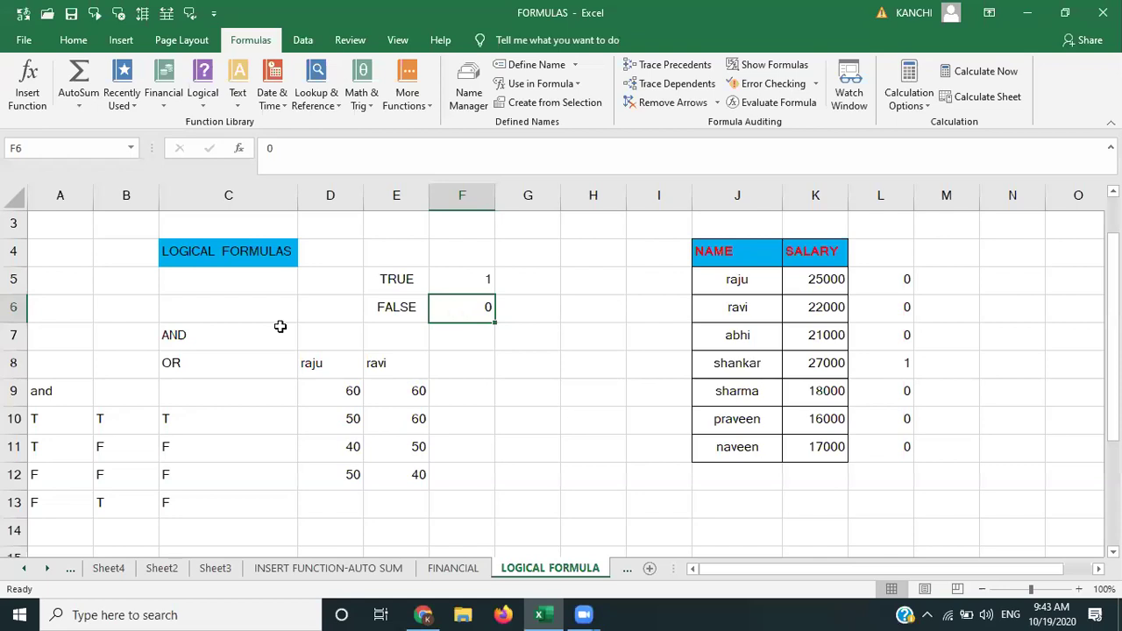
pyautogui.click(184, 331)
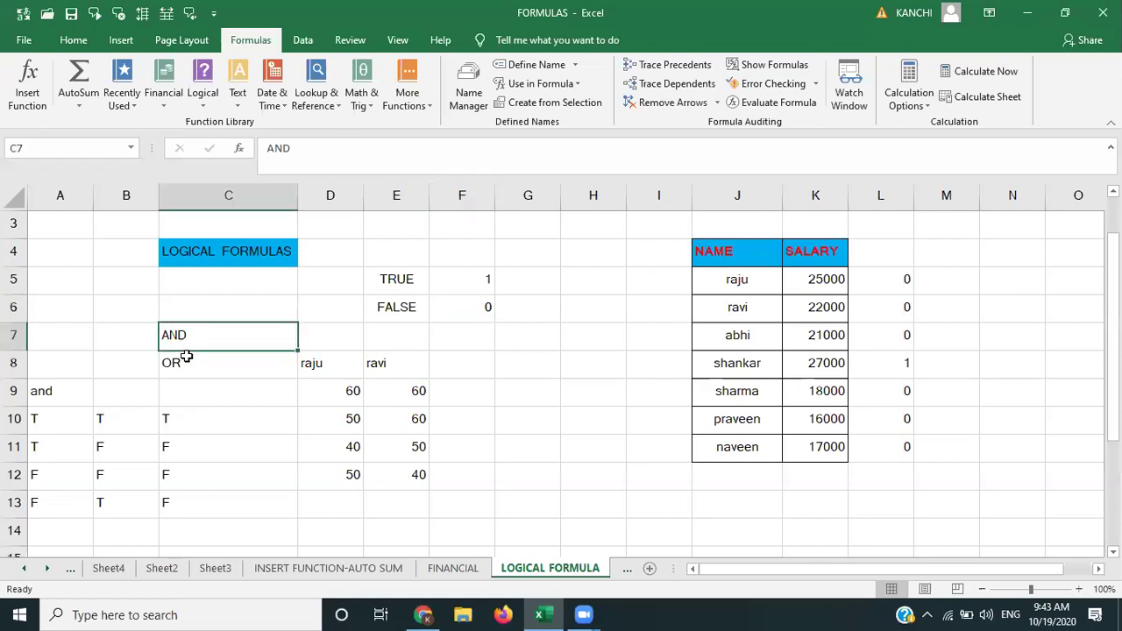
pyautogui.click(186, 358)
pyautogui.click(323, 333)
pyautogui.click(431, 337)
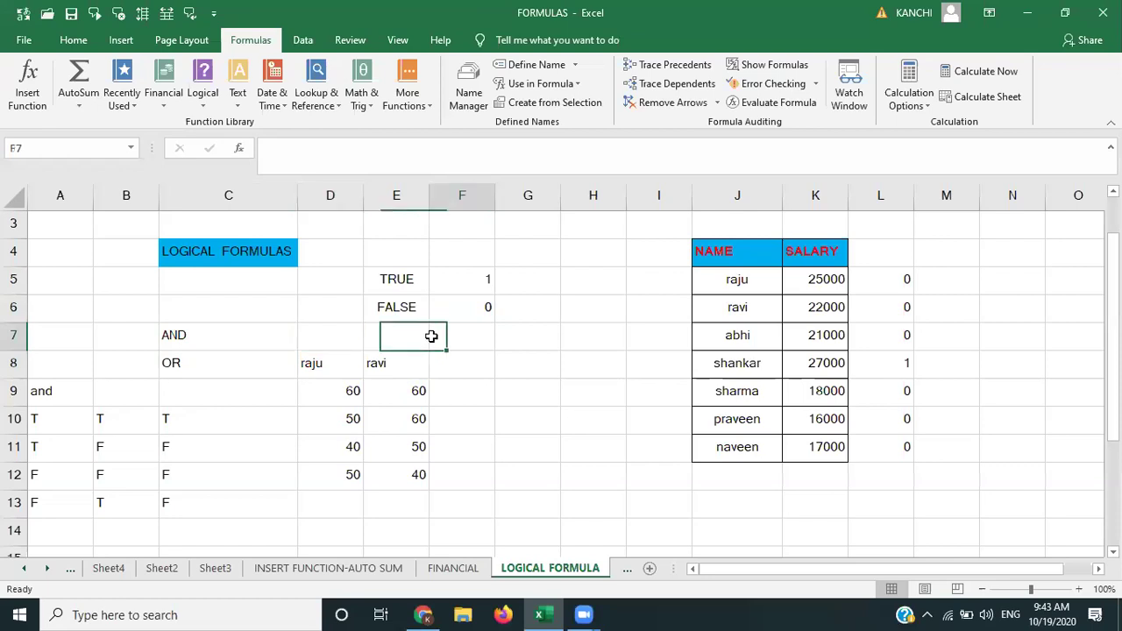
pyautogui.click(512, 342)
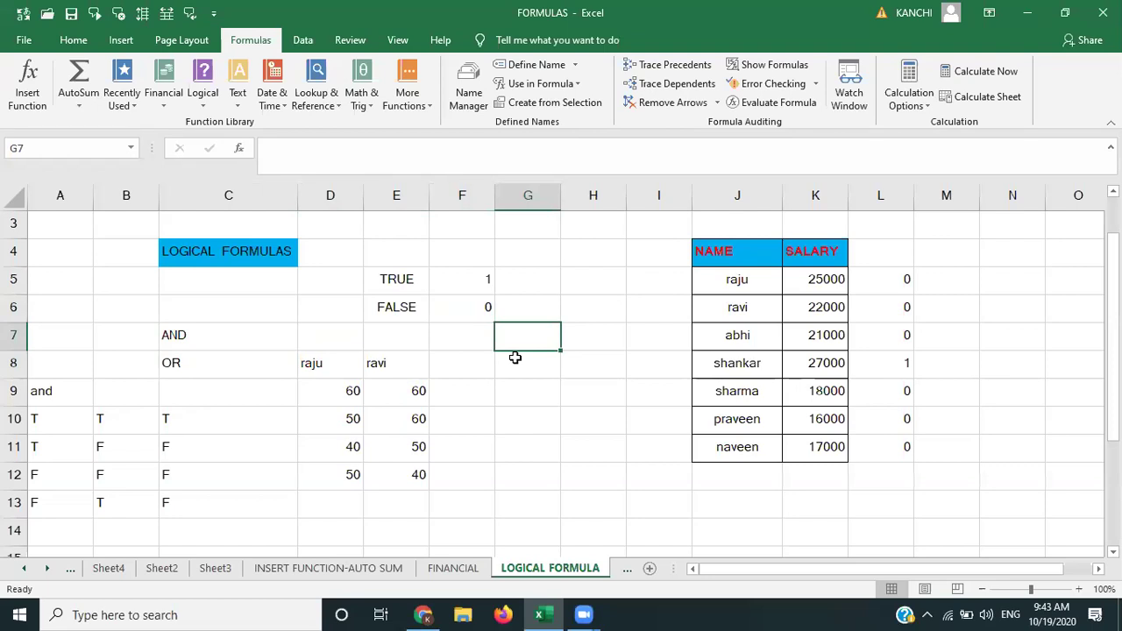
pyautogui.click(245, 333)
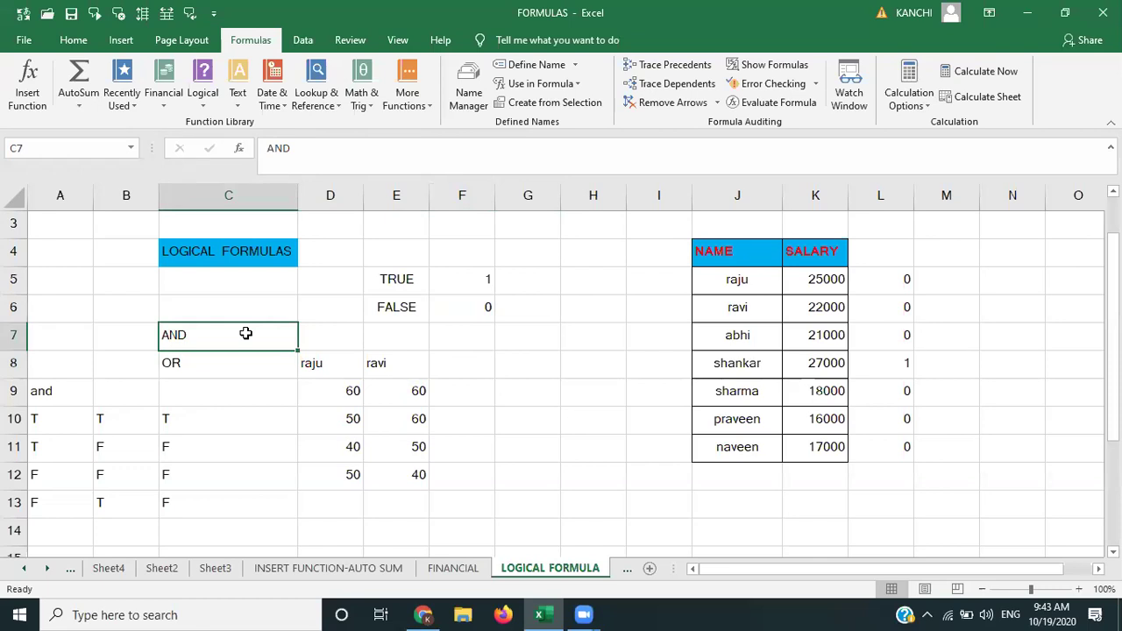
pyautogui.click(55, 412)
pyautogui.click(56, 391)
pyautogui.click(50, 417)
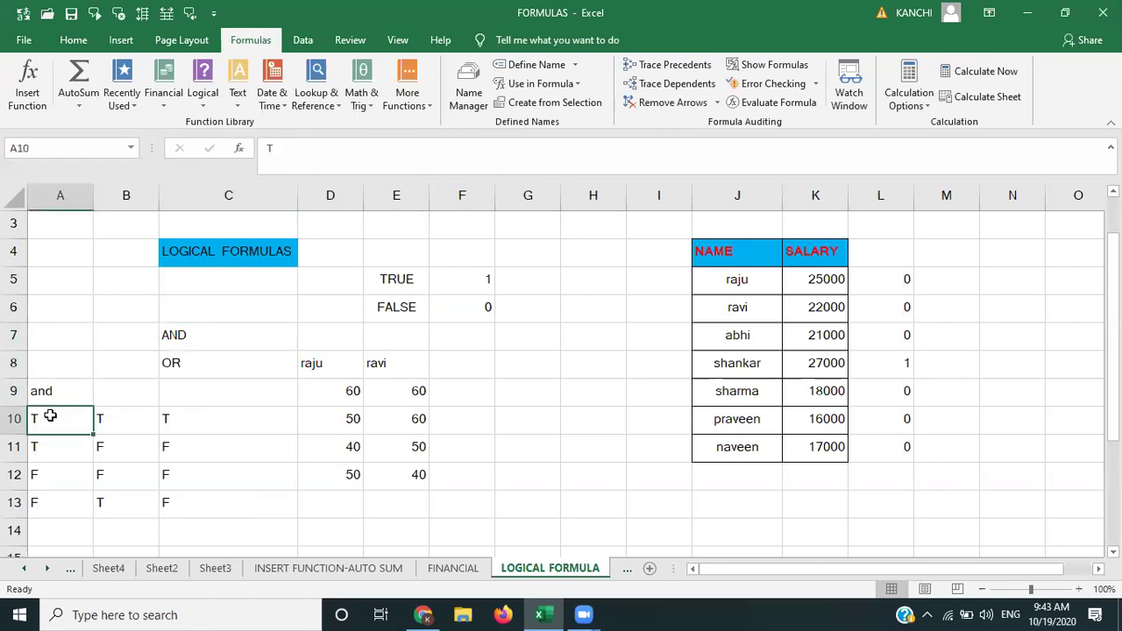
pyautogui.click(127, 418)
pyautogui.click(184, 426)
pyautogui.click(37, 450)
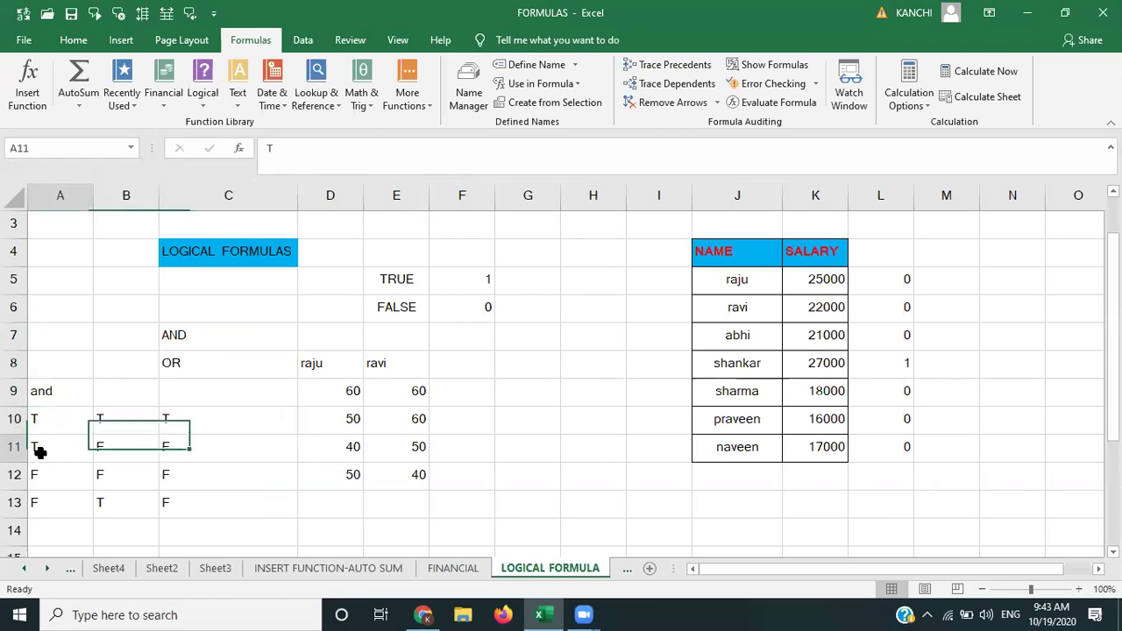
pyautogui.click(97, 454)
pyautogui.click(190, 457)
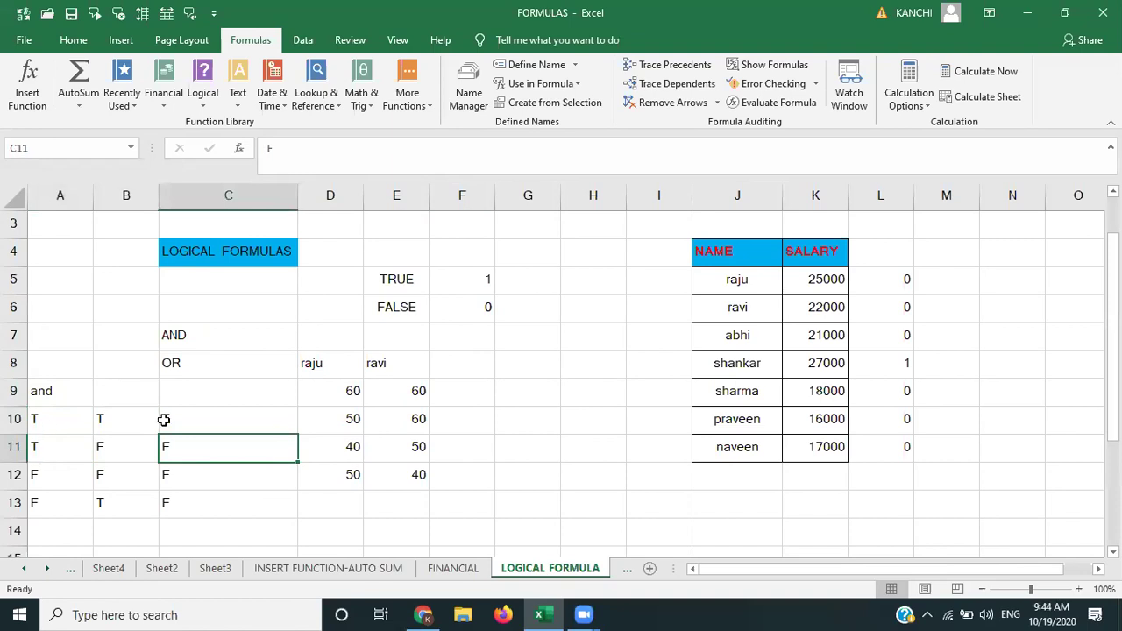
pyautogui.moveTo(164, 419); pyautogui.dragTo(30, 501)
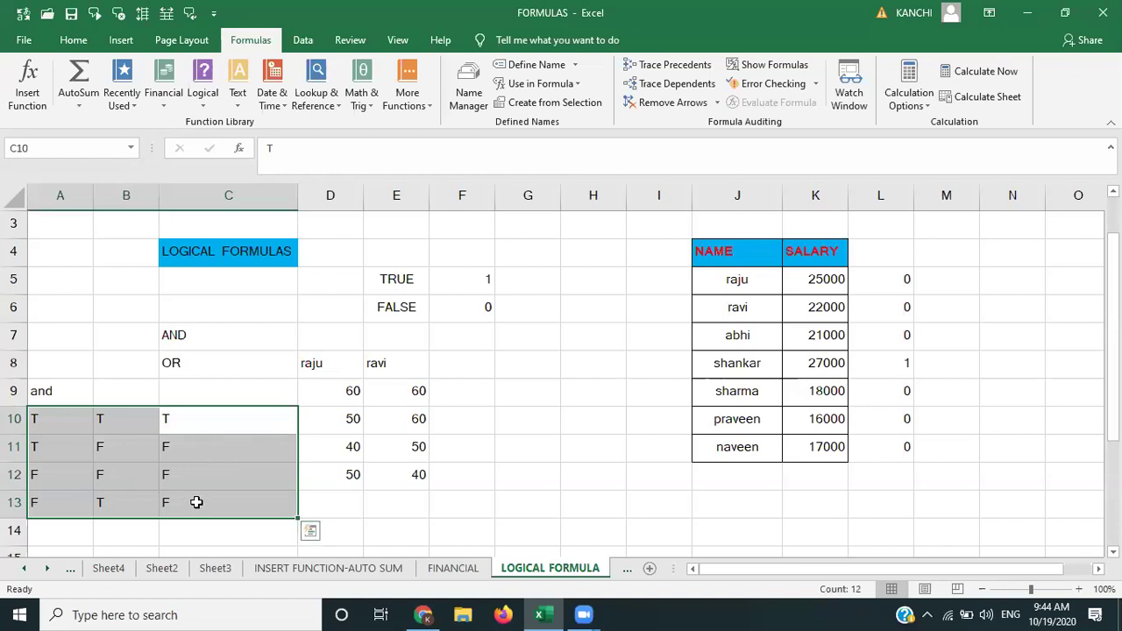
pyautogui.click(176, 430)
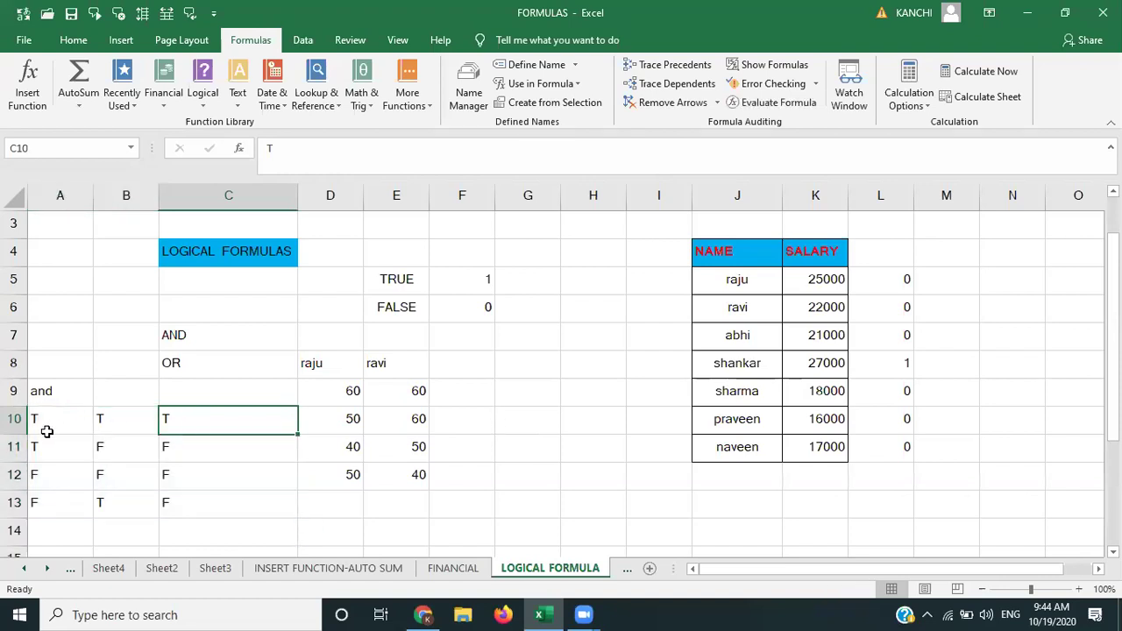
pyautogui.click(185, 475)
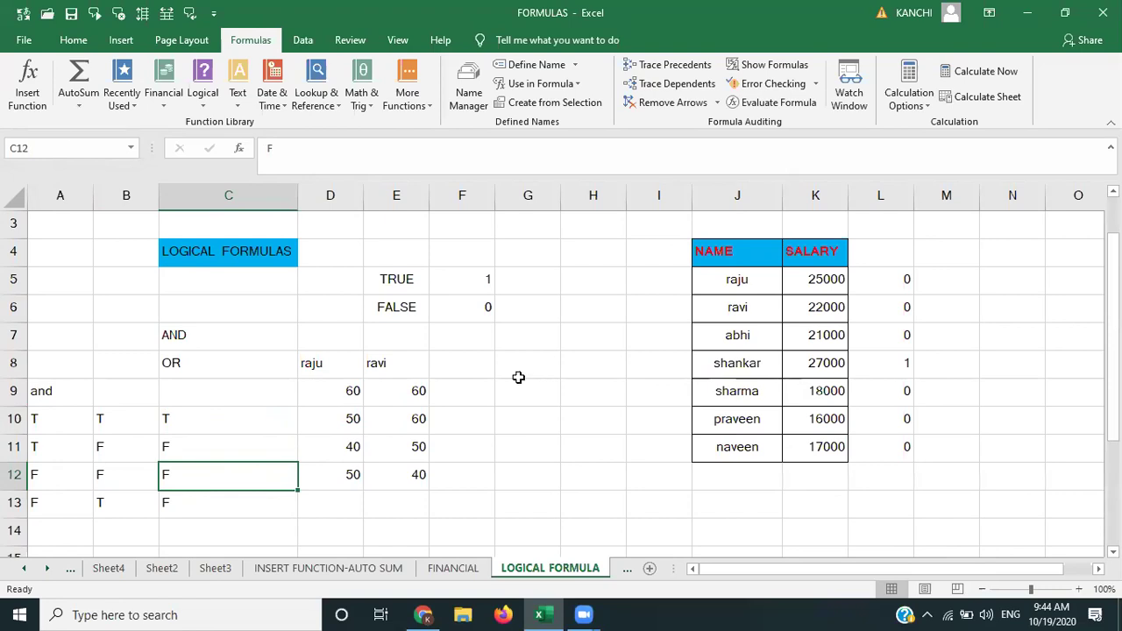
# Step: Enter =AND(D9>50,E9>50) in F9, returning TRUE for the 60 and 60 scores
pyautogui.click(355, 396)
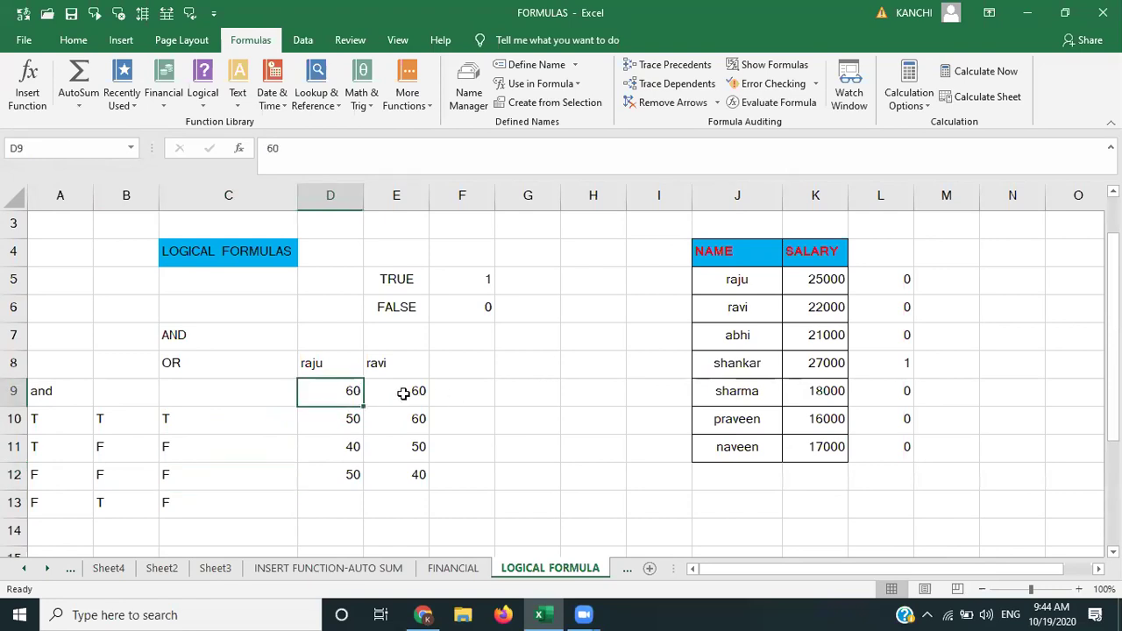
pyautogui.click(400, 394)
pyautogui.click(465, 393)
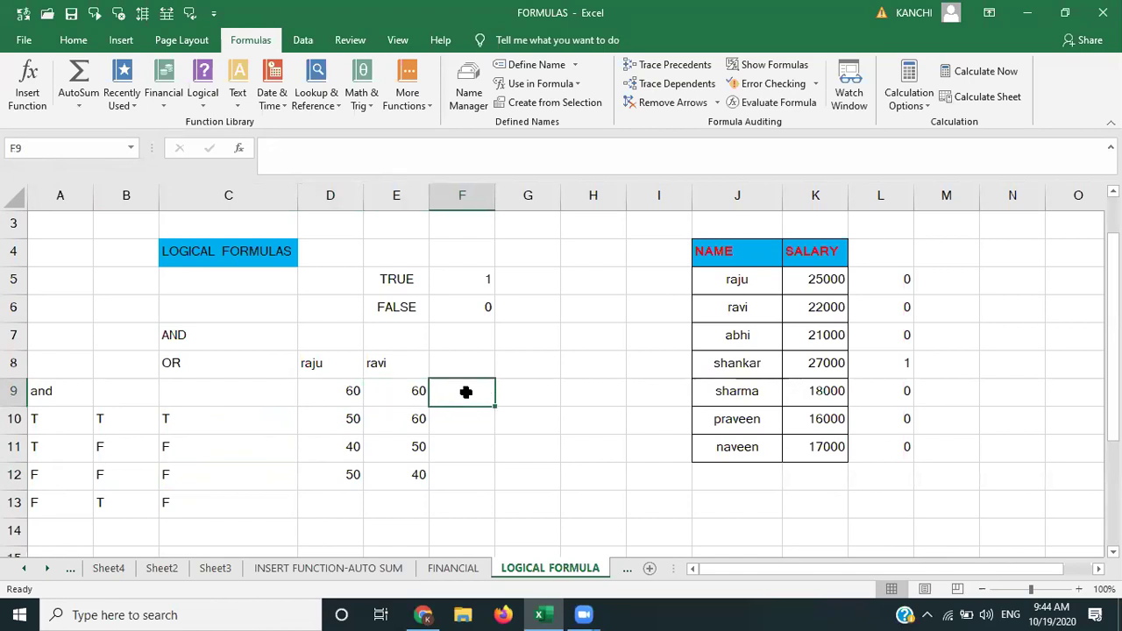
pyautogui.write('=')
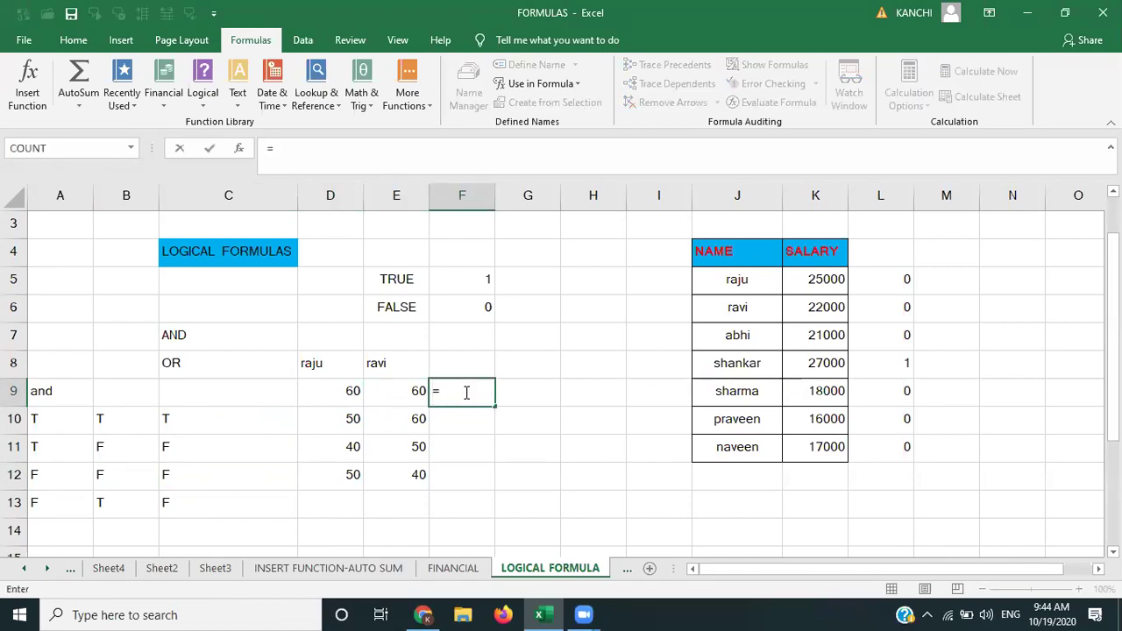
pyautogui.write('and')
pyautogui.press('Tab')
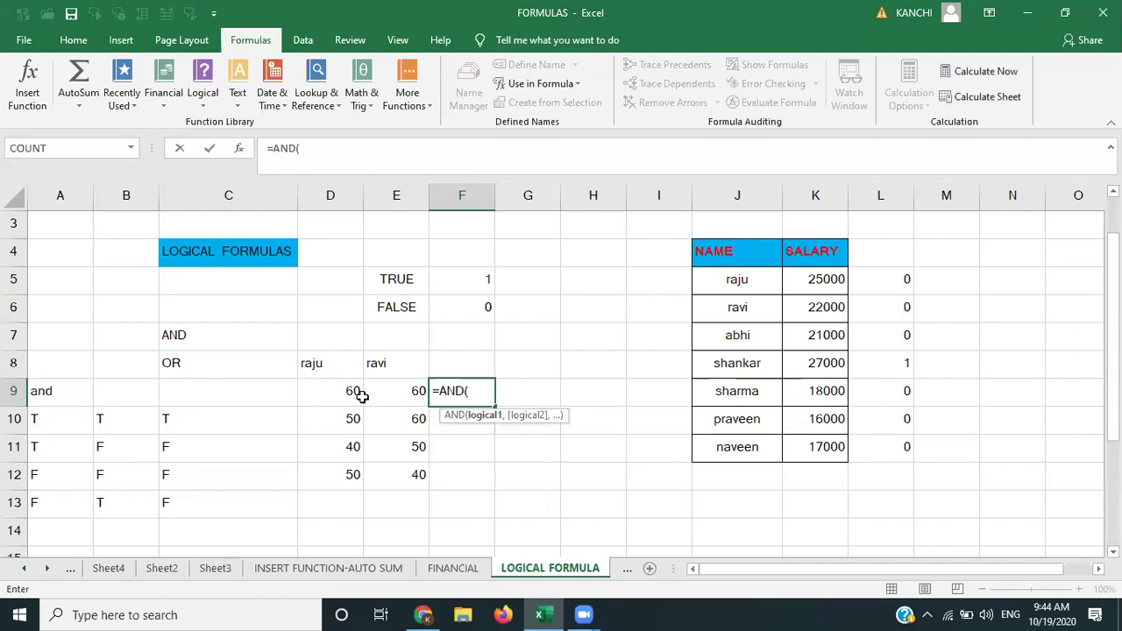
pyautogui.click(327, 396)
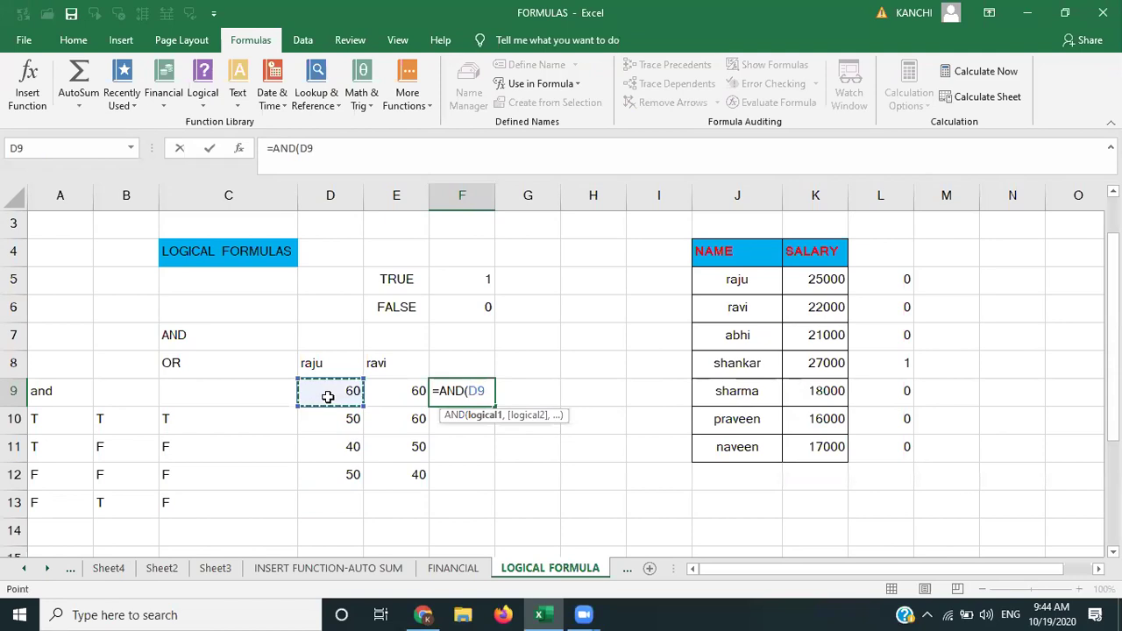
pyautogui.write('>50')
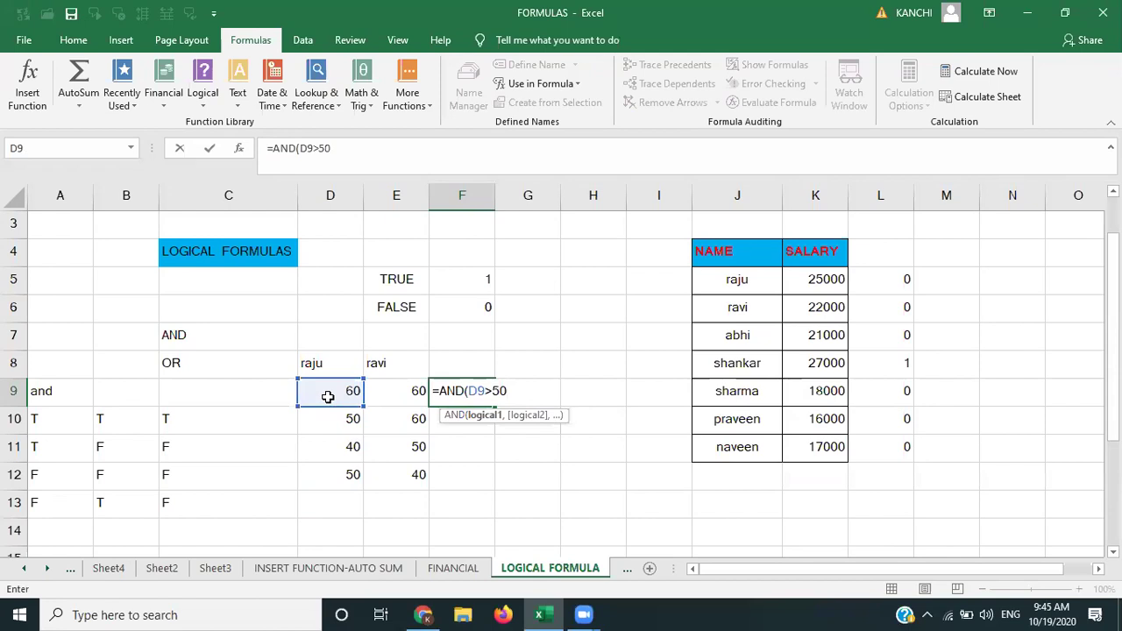
pyautogui.write(',')
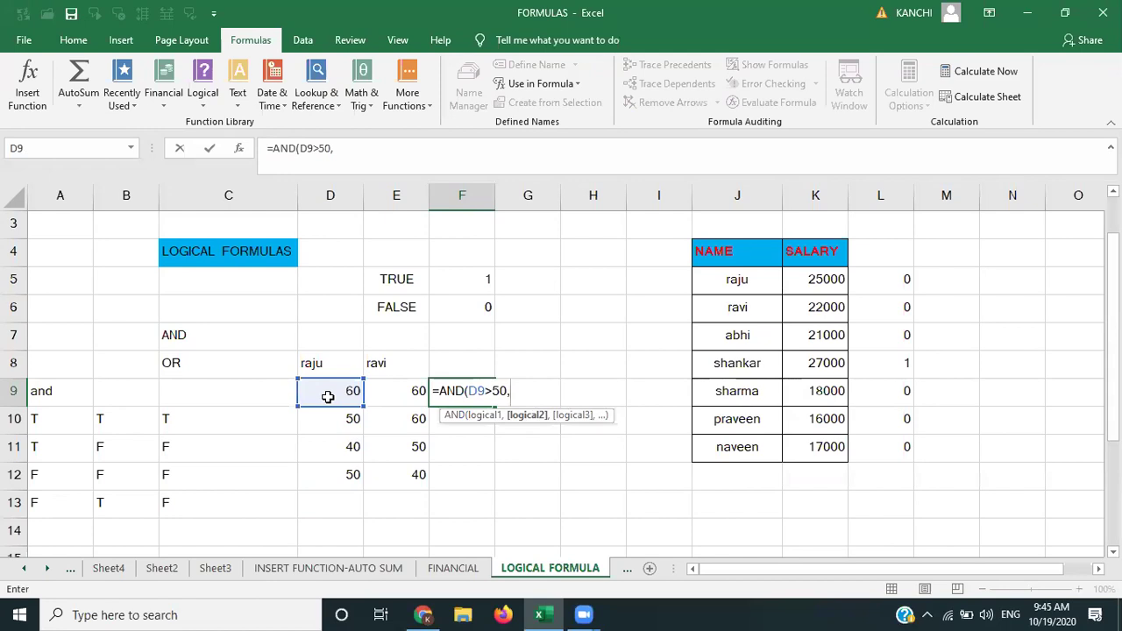
pyautogui.click(392, 389)
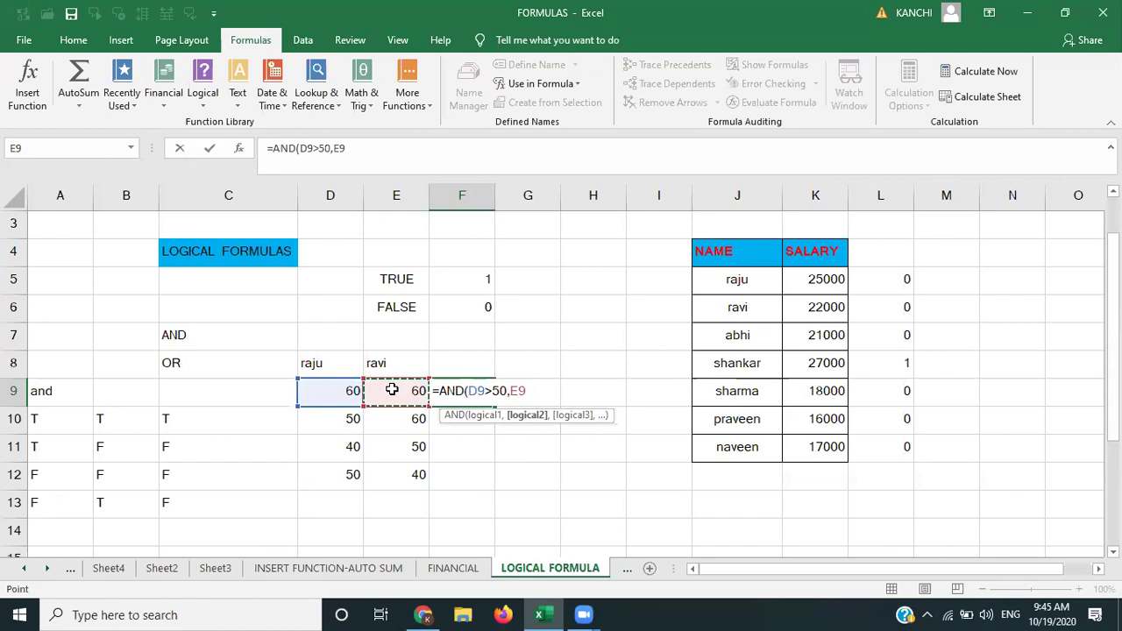
pyautogui.write('>50')
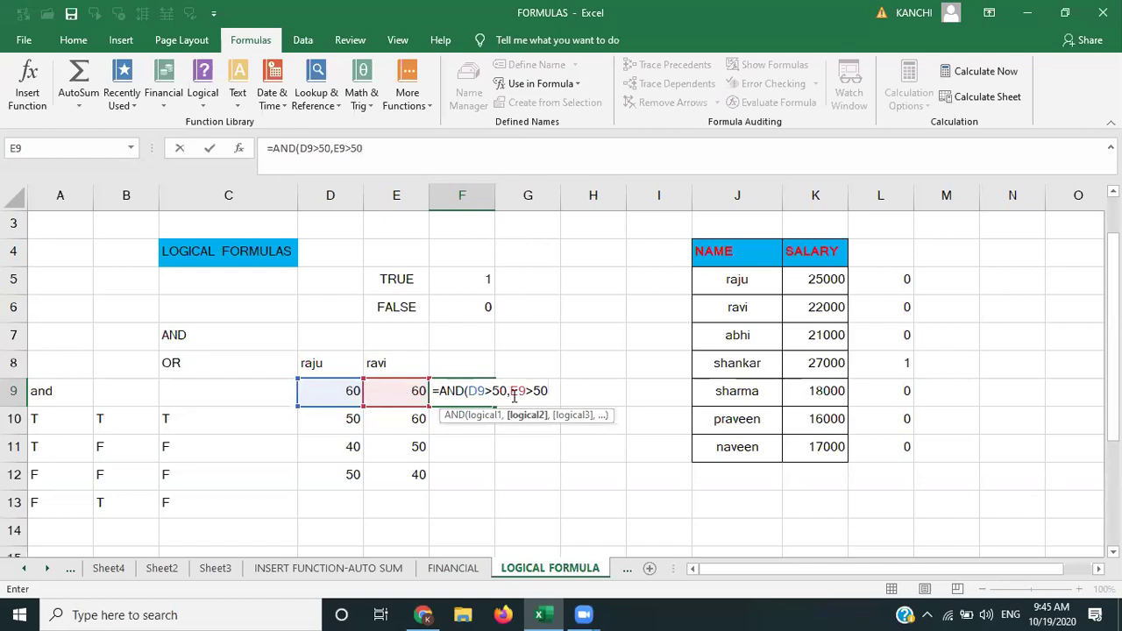
pyautogui.write(')')
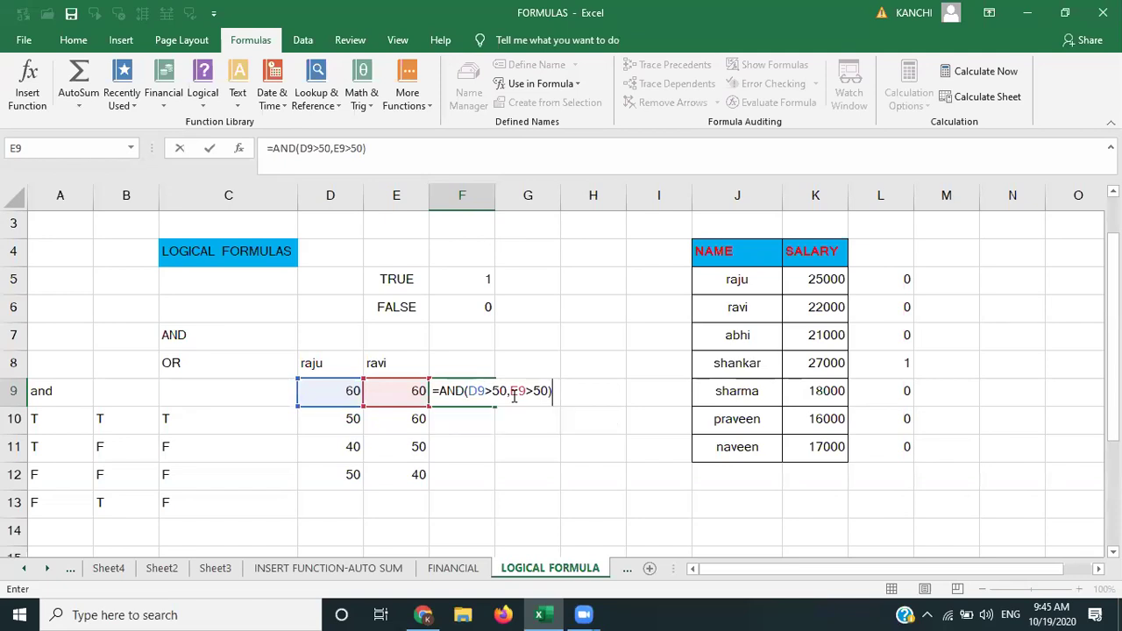
pyautogui.press('Return')
pyautogui.click(473, 391)
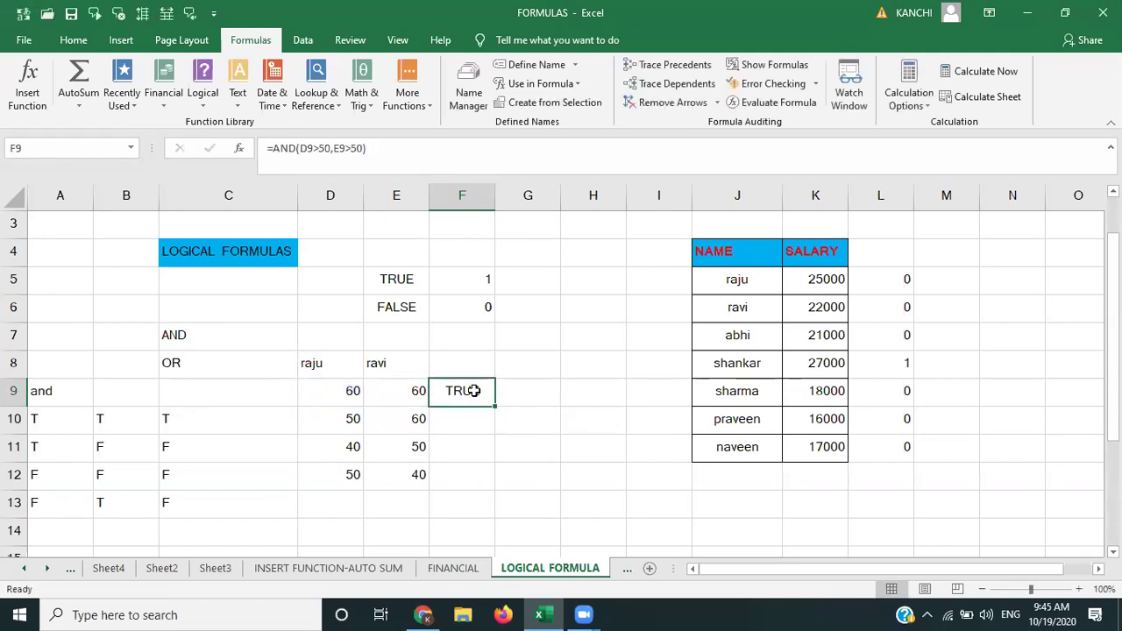
pyautogui.click(464, 422)
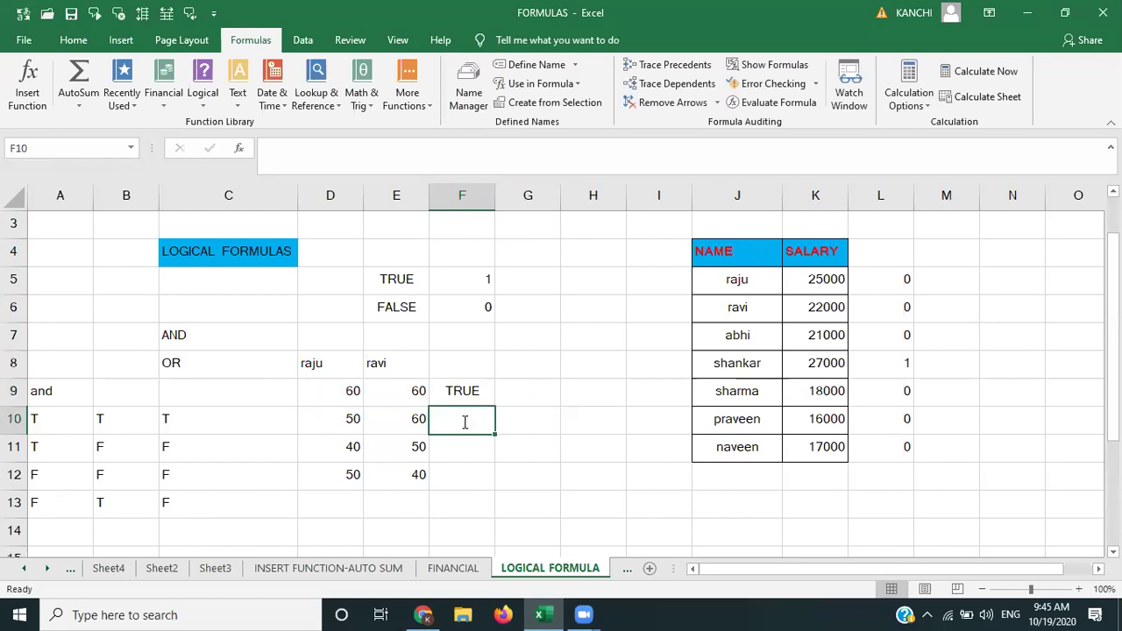
# Step: Start an AND formula in F10 testing D10>50 and E10>50
pyautogui.write('=and')
pyautogui.press('Tab')
pyautogui.click(353, 420)
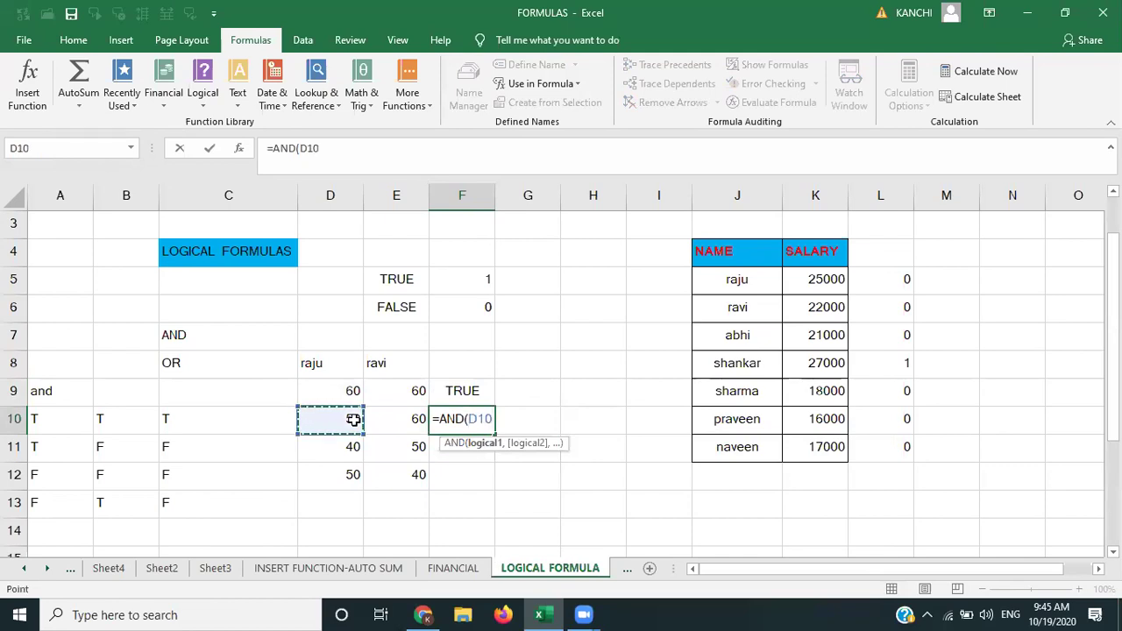
pyautogui.write('>50')
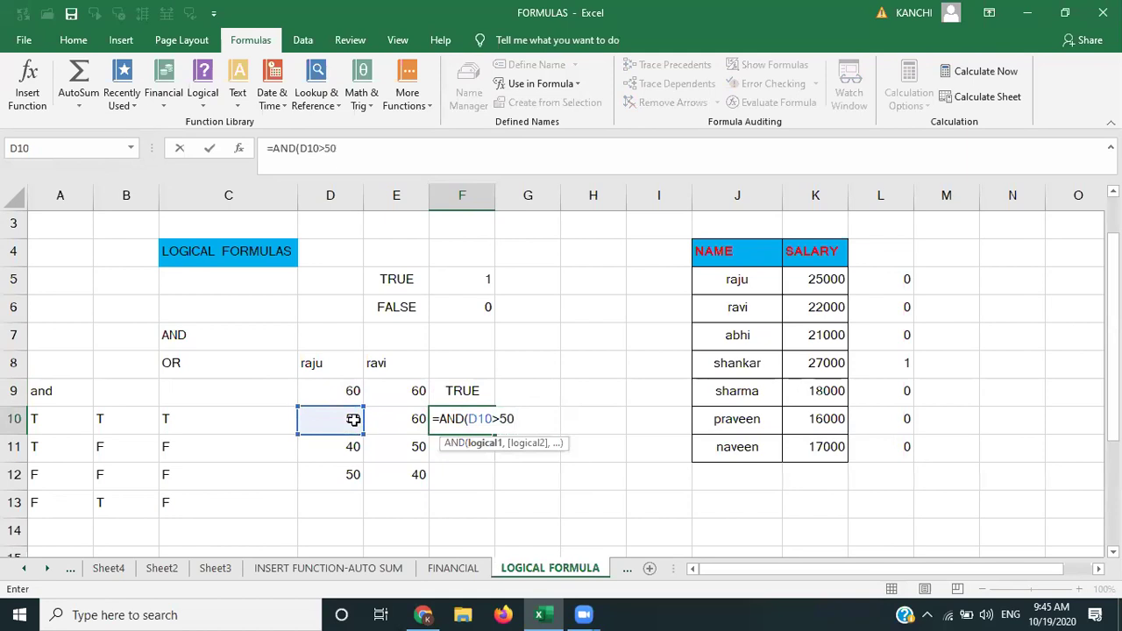
pyautogui.write(',')
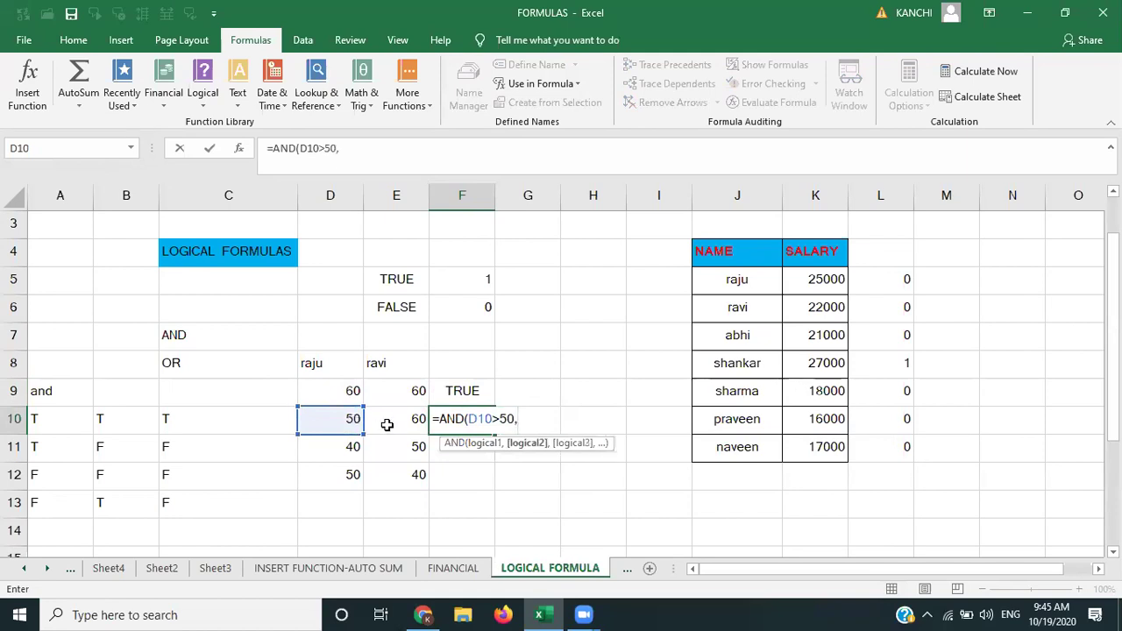
pyautogui.click(407, 425)
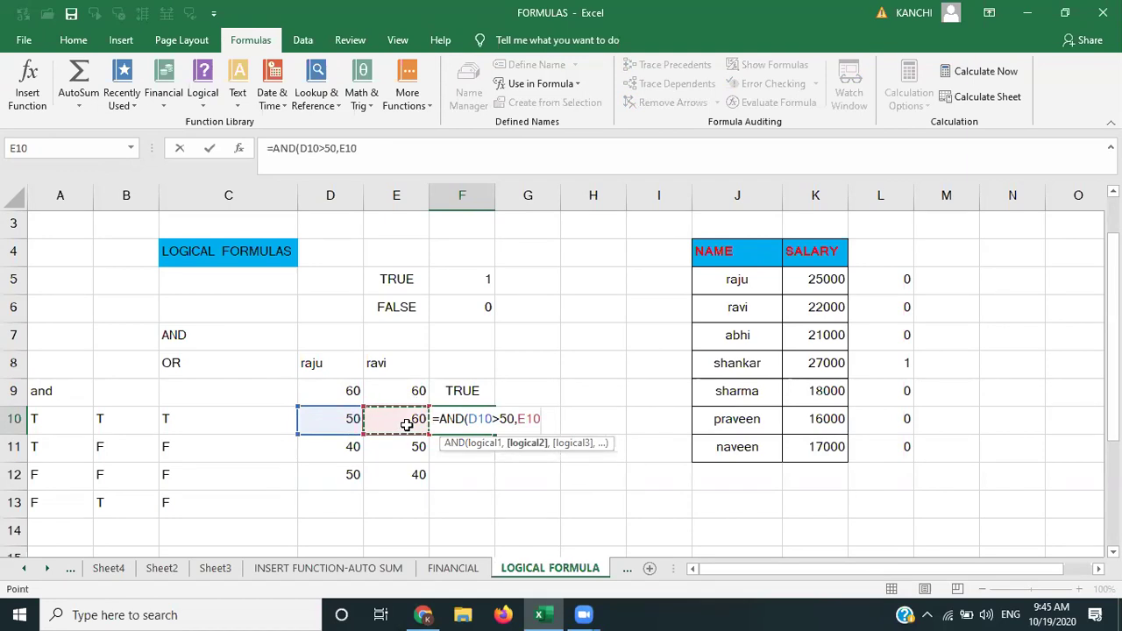
pyautogui.write('>50')
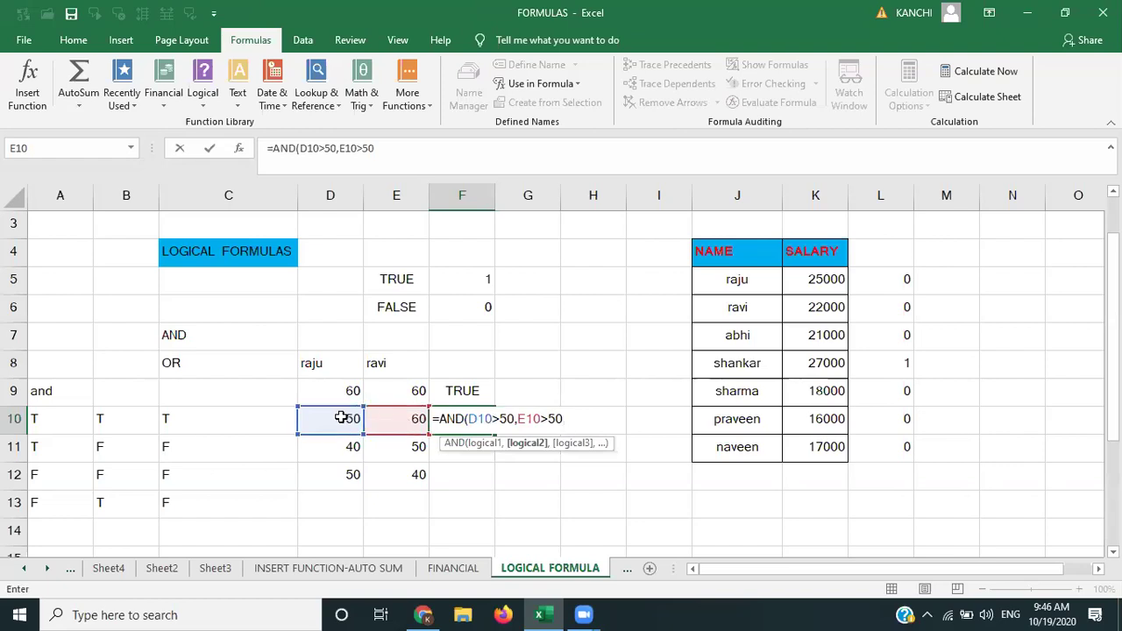
# Step: Change the conditions to D10>40 and E10<50 and commit the formula, giving FALSE
pyautogui.click(508, 418)
pyautogui.press('BackSpace')
pyautogui.write('4')
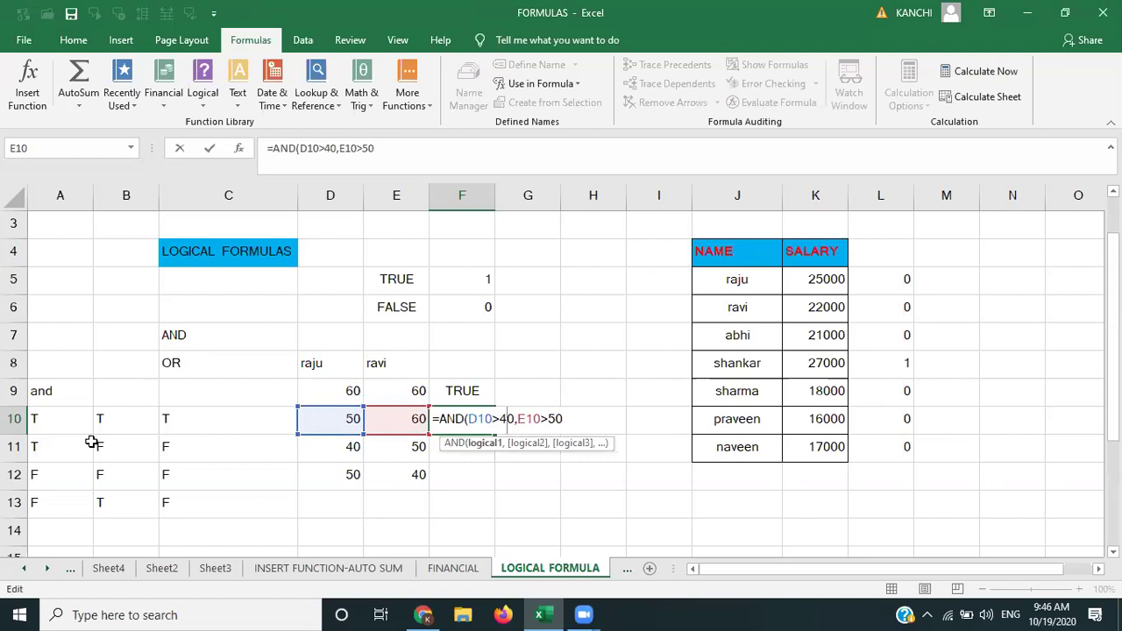
pyautogui.click(507, 419)
pyautogui.click(549, 419)
pyautogui.press('BackSpace')
pyautogui.write('<')
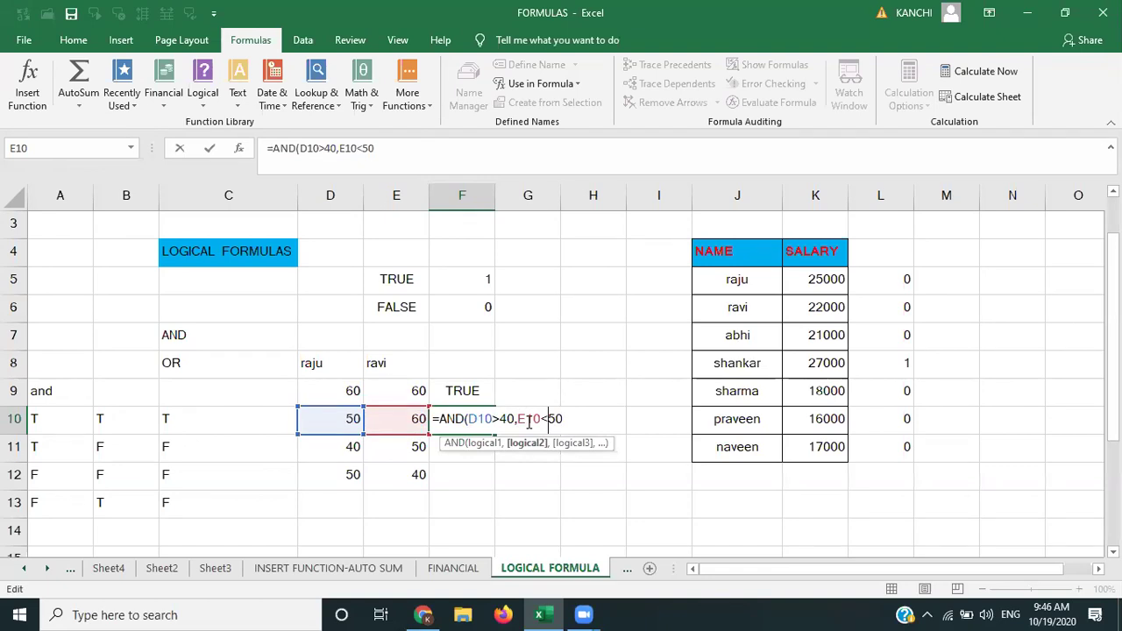
pyautogui.write(')')
pyautogui.press('Return')
pyautogui.click(478, 425)
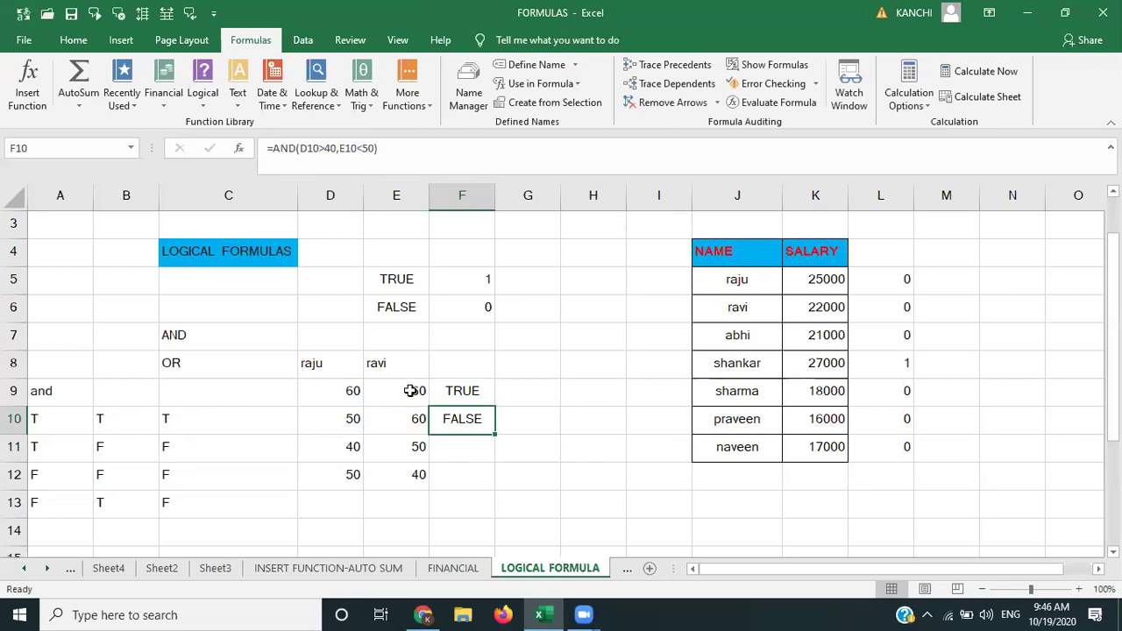
pyautogui.click(348, 391)
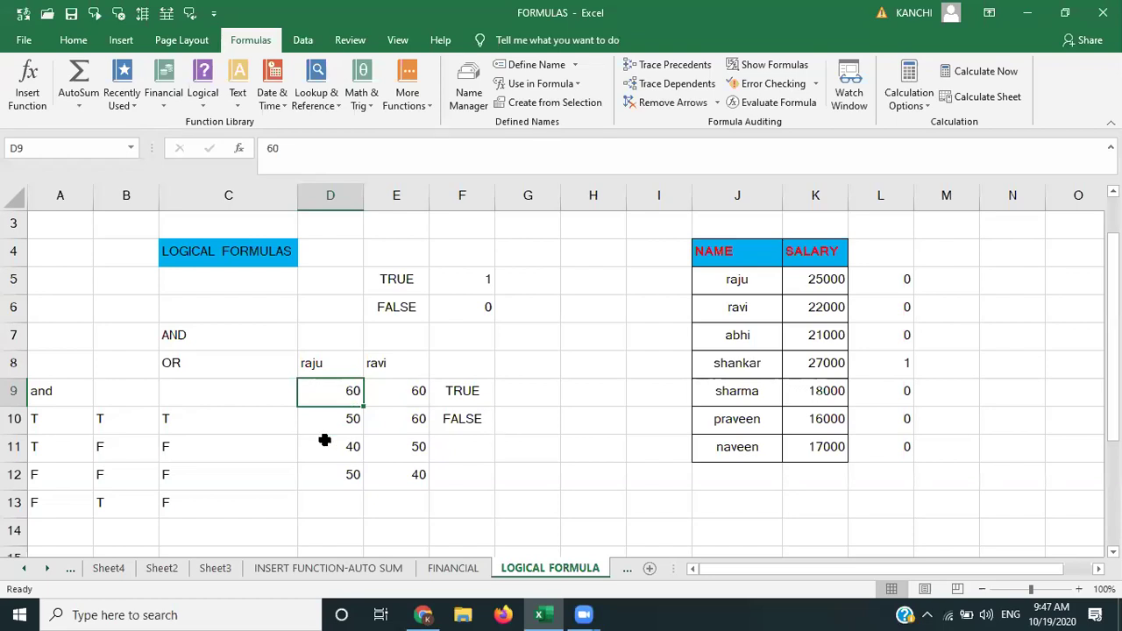
# Step: Review the AND formulas in F9:F10, then delete the IF results in L5:L11
pyautogui.click(476, 390)
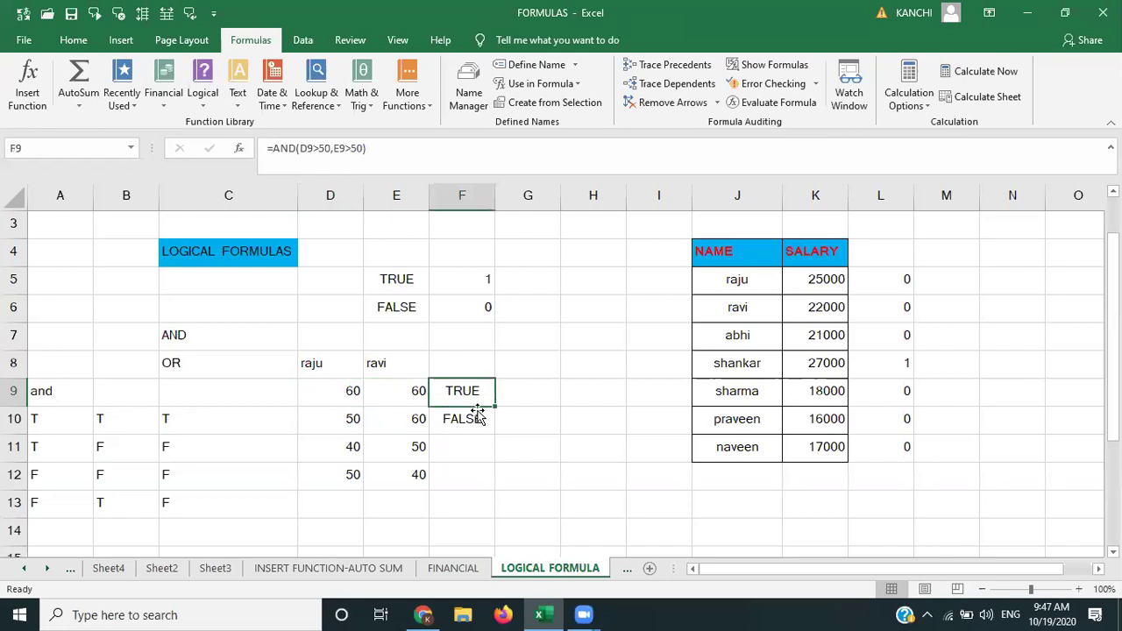
pyautogui.click(475, 417)
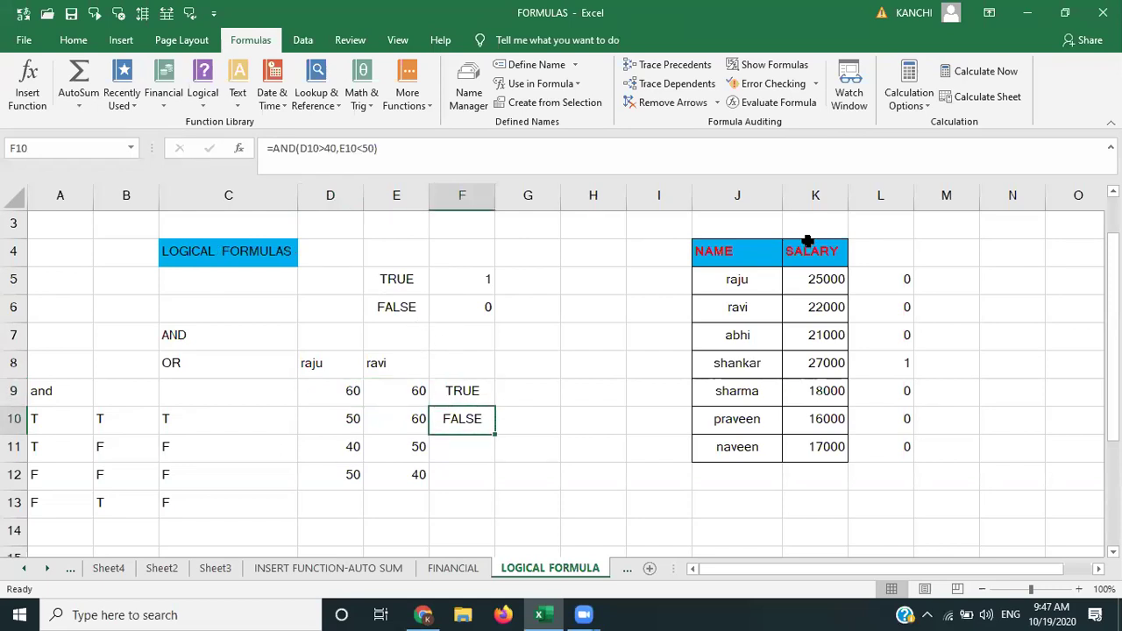
pyautogui.click(902, 277)
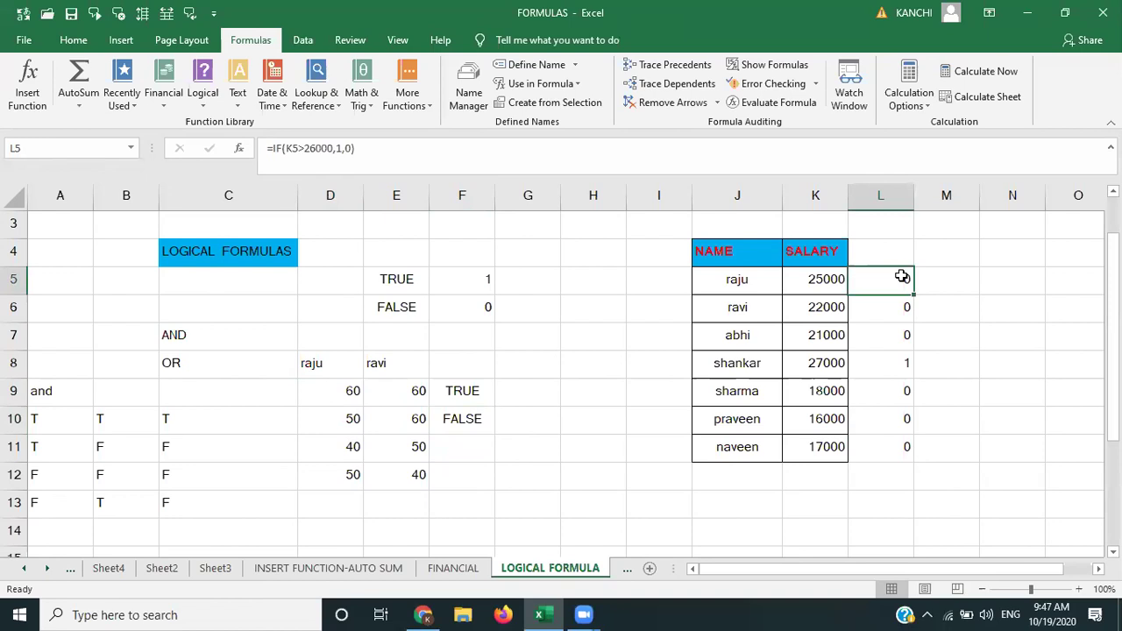
pyautogui.click(902, 277)
pyautogui.hotkey('shift', 'Down')
pyautogui.hotkey('shift', 'Down')
pyautogui.hotkey('shift', 'Down')
pyautogui.hotkey('shift', 'Down')
pyautogui.hotkey('shift', 'Down')
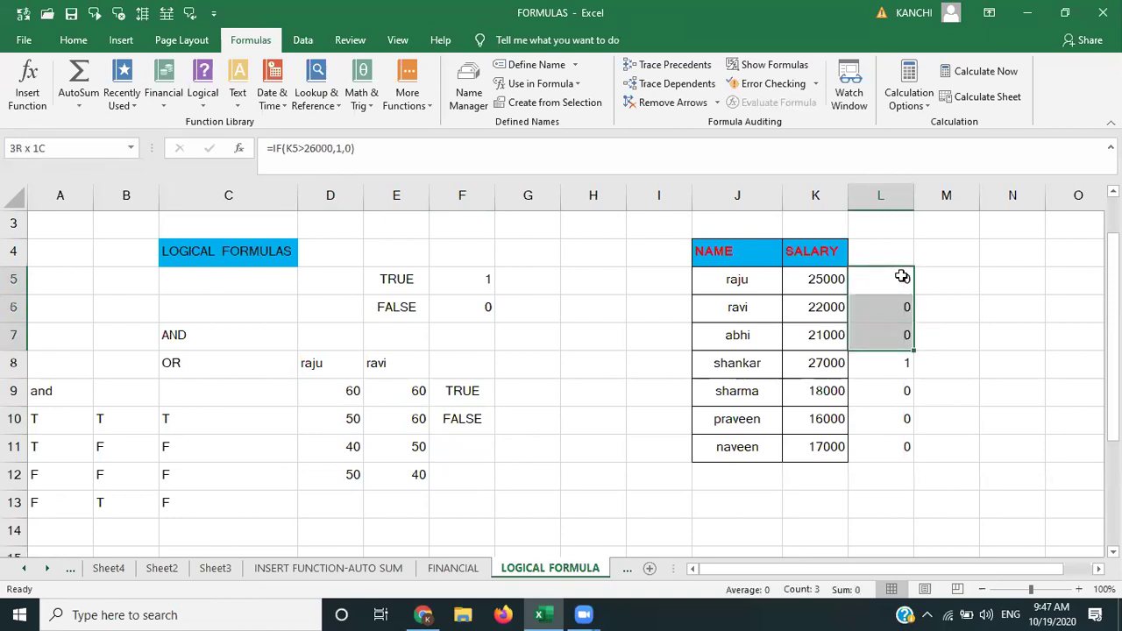
pyautogui.hotkey('shift', 'Down')
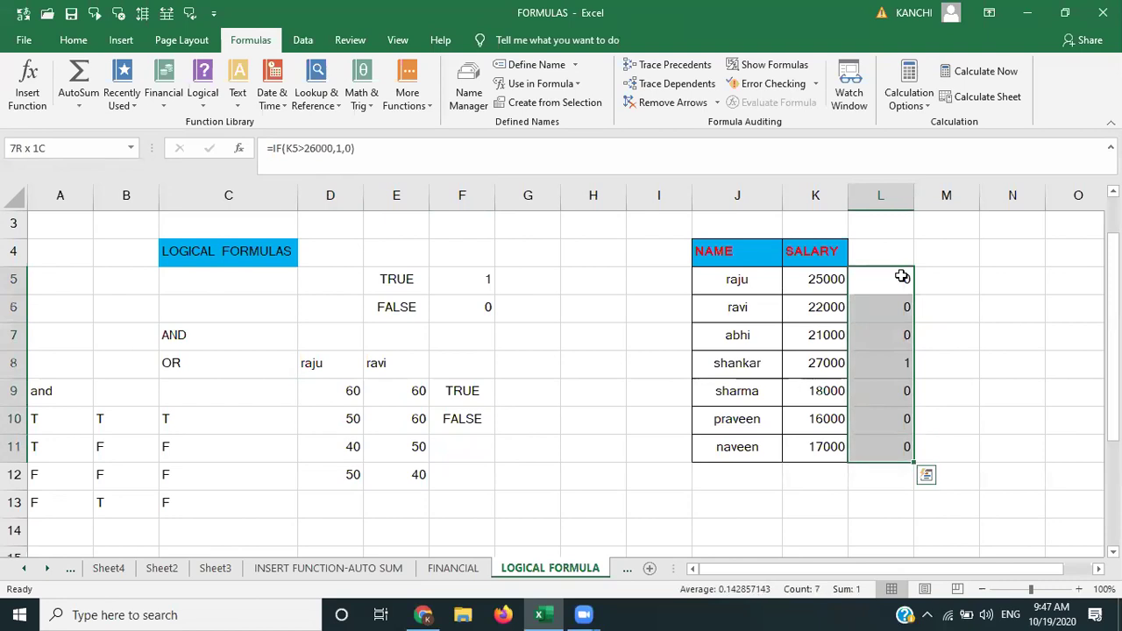
pyautogui.press('Delete')
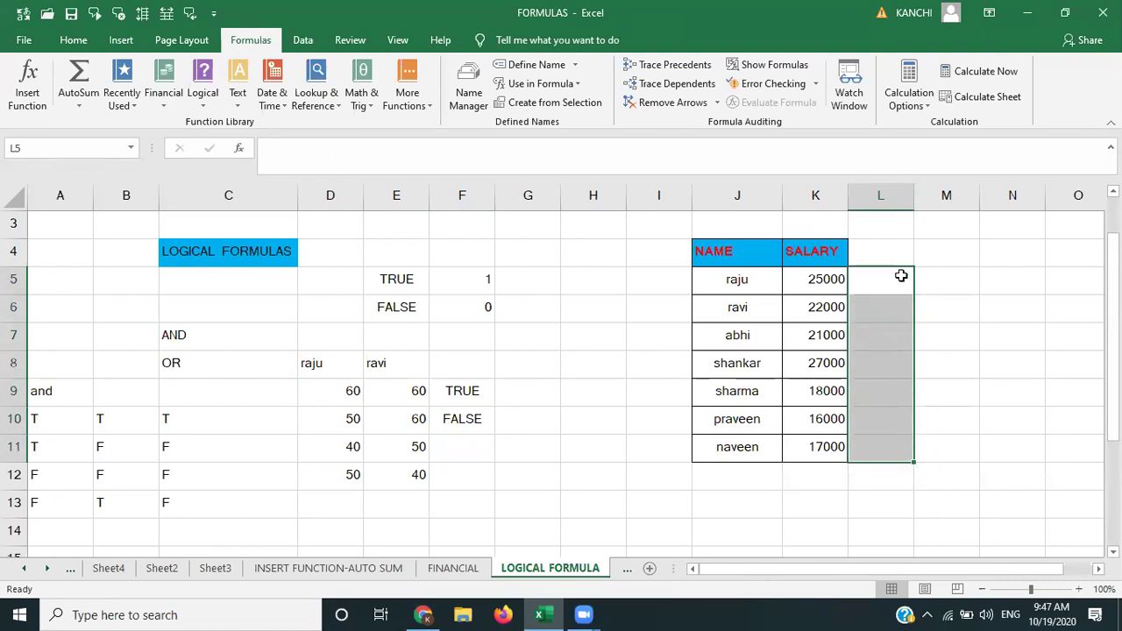
pyautogui.click(901, 276)
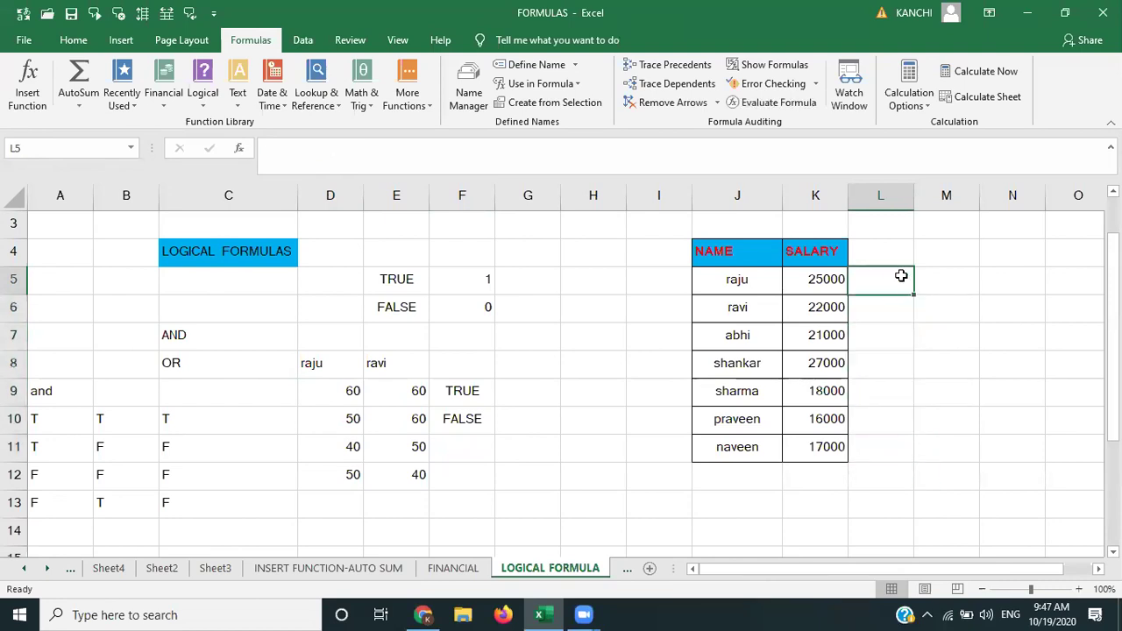
pyautogui.click(825, 278)
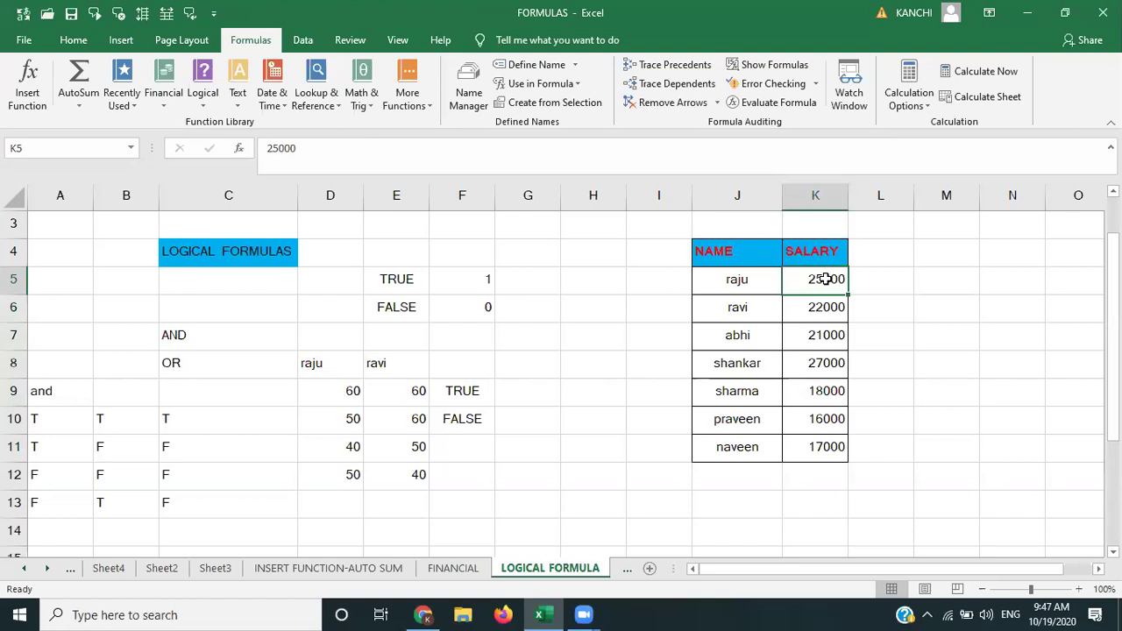
# Step: Compare L5 with the example 1 and 0 results in F5 and F6
pyautogui.click(875, 298)
pyautogui.click(875, 283)
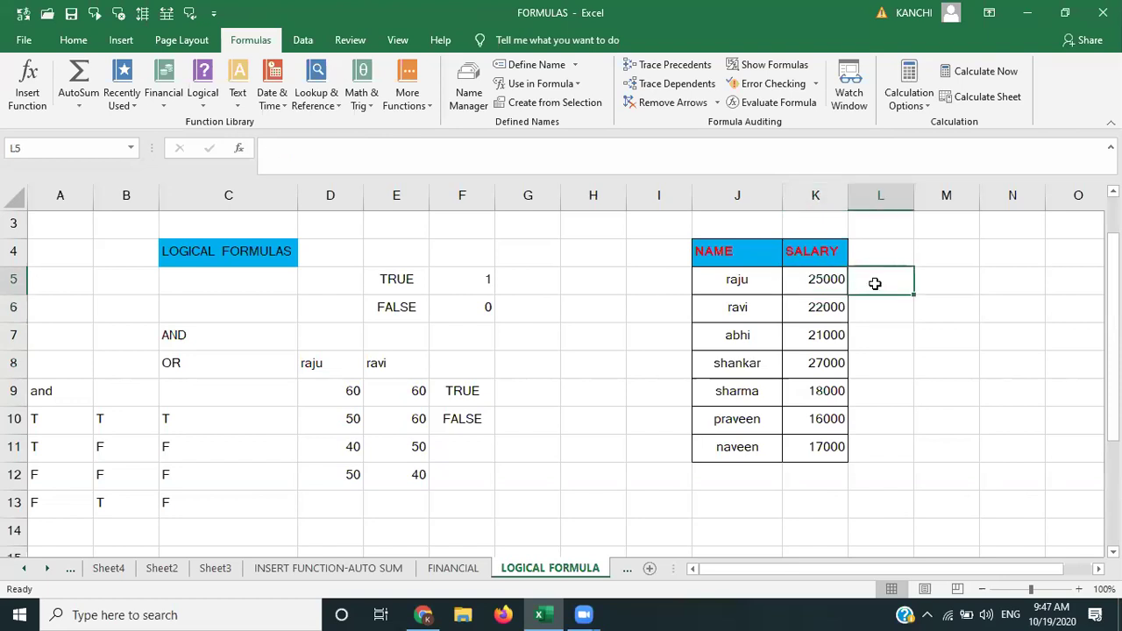
pyautogui.click(474, 282)
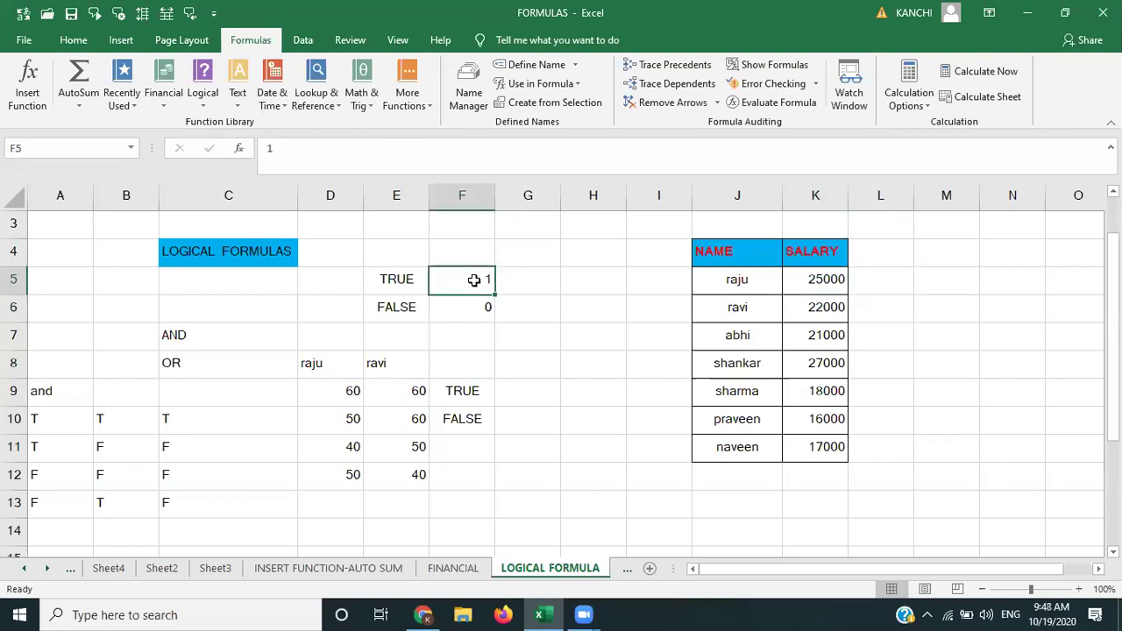
pyautogui.click(467, 309)
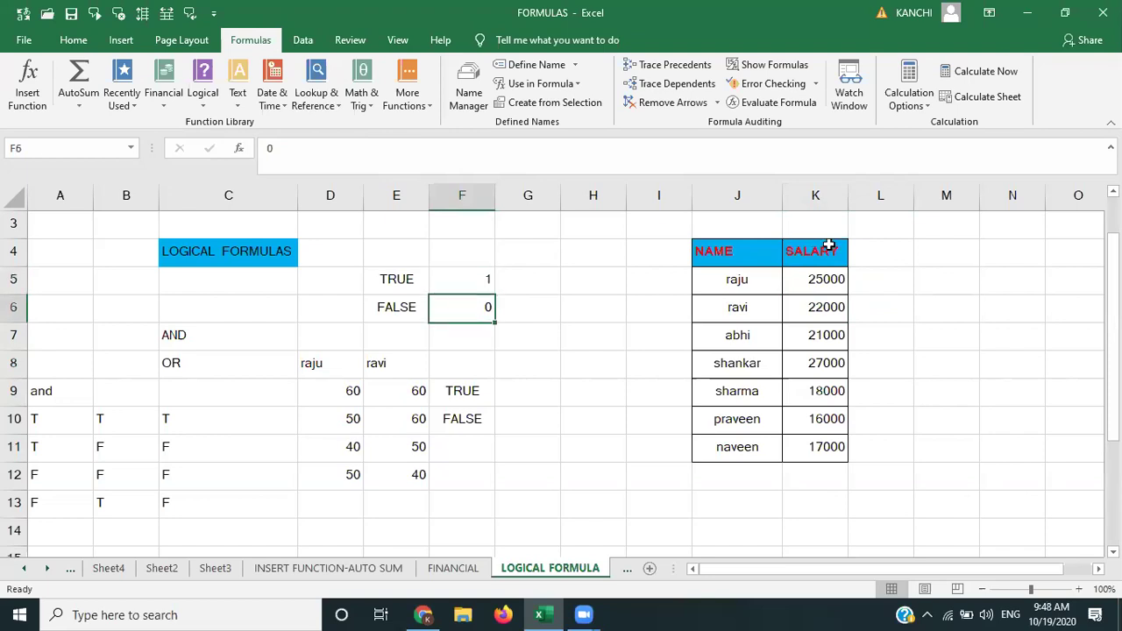
pyautogui.click(880, 286)
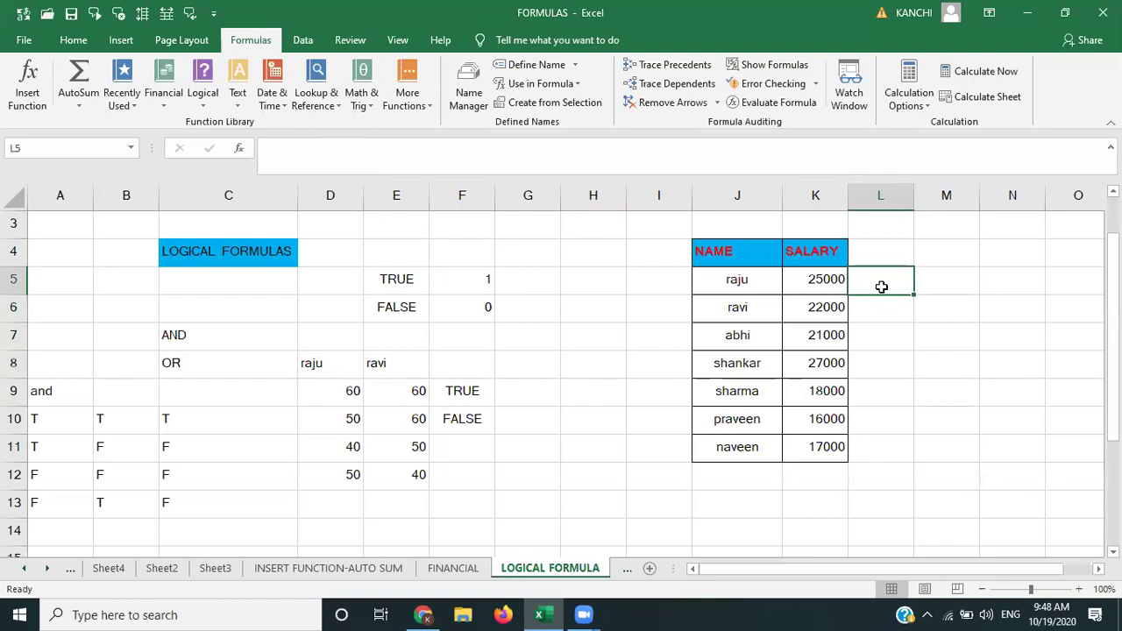
# Step: Enter =IF(K5>26000,1,0) in L5, returning 0 for the 25000 salary
pyautogui.write('=if')
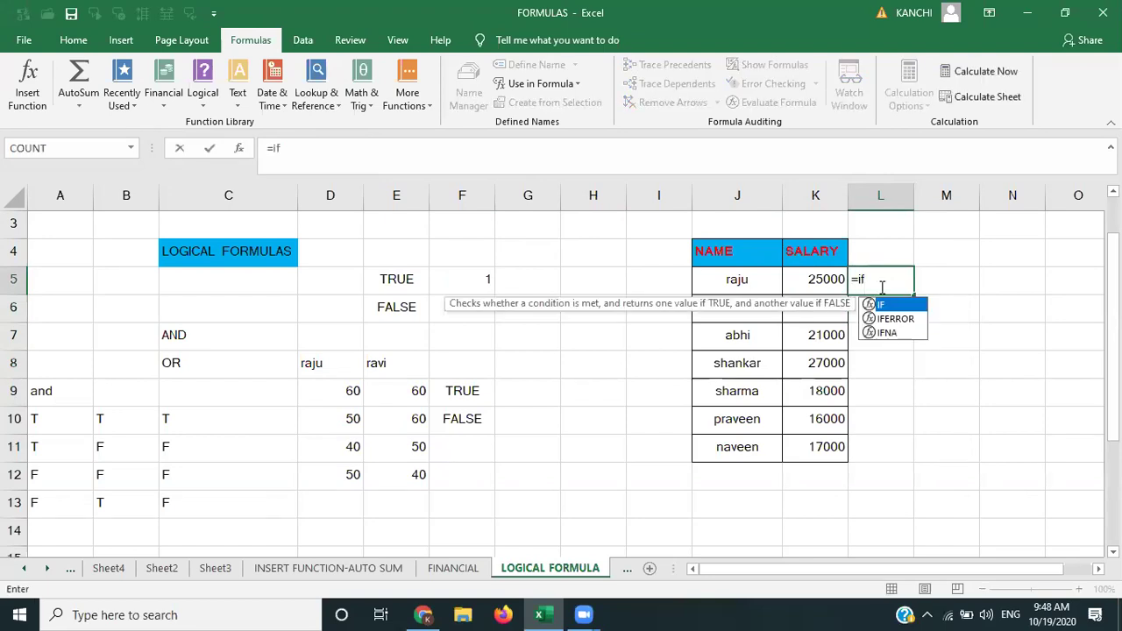
pyautogui.press('Tab')
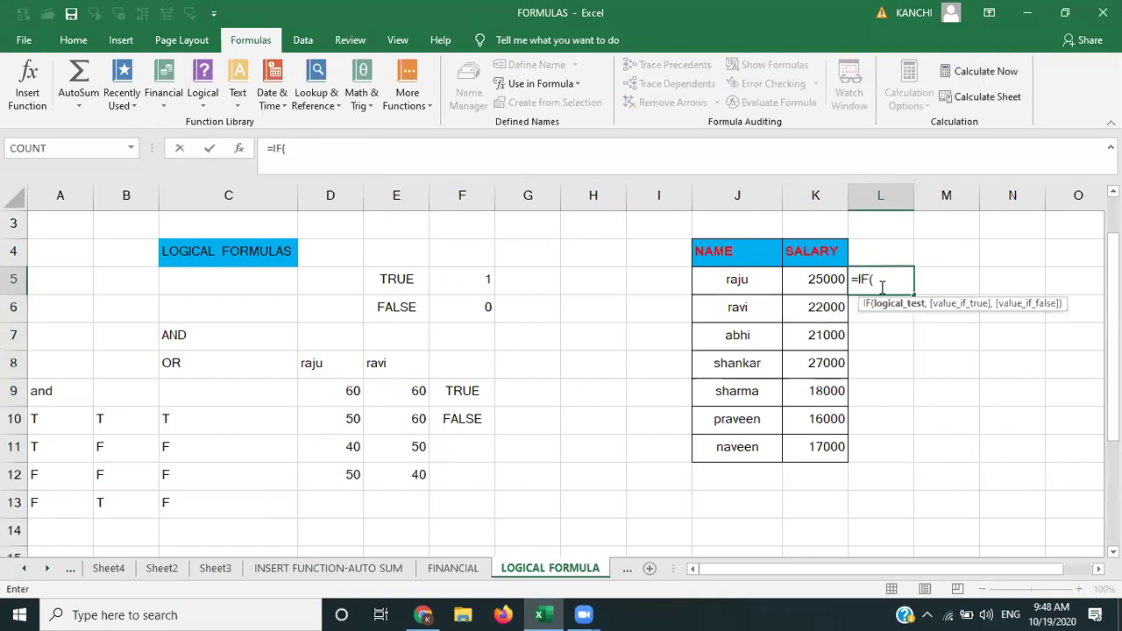
pyautogui.click(829, 287)
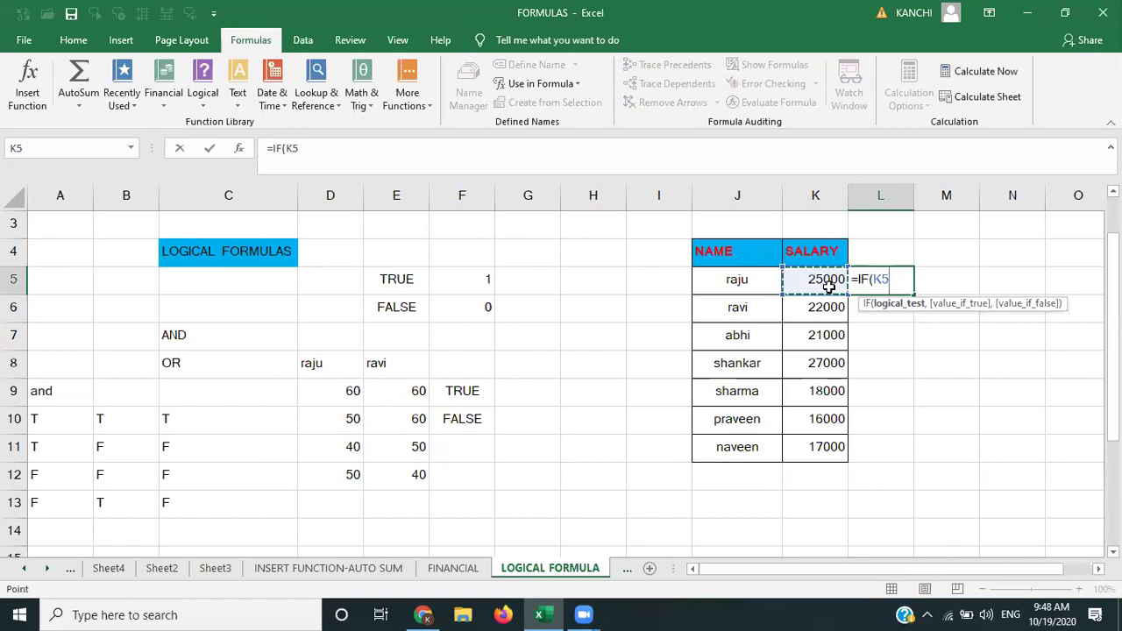
pyautogui.write('>26000')
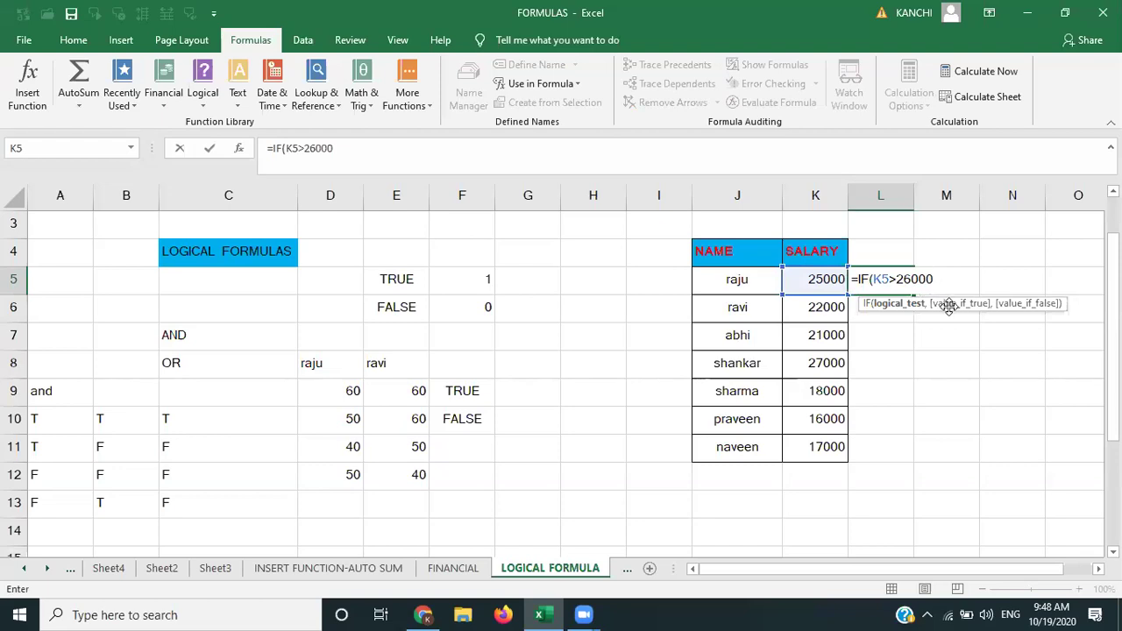
pyautogui.write(',')
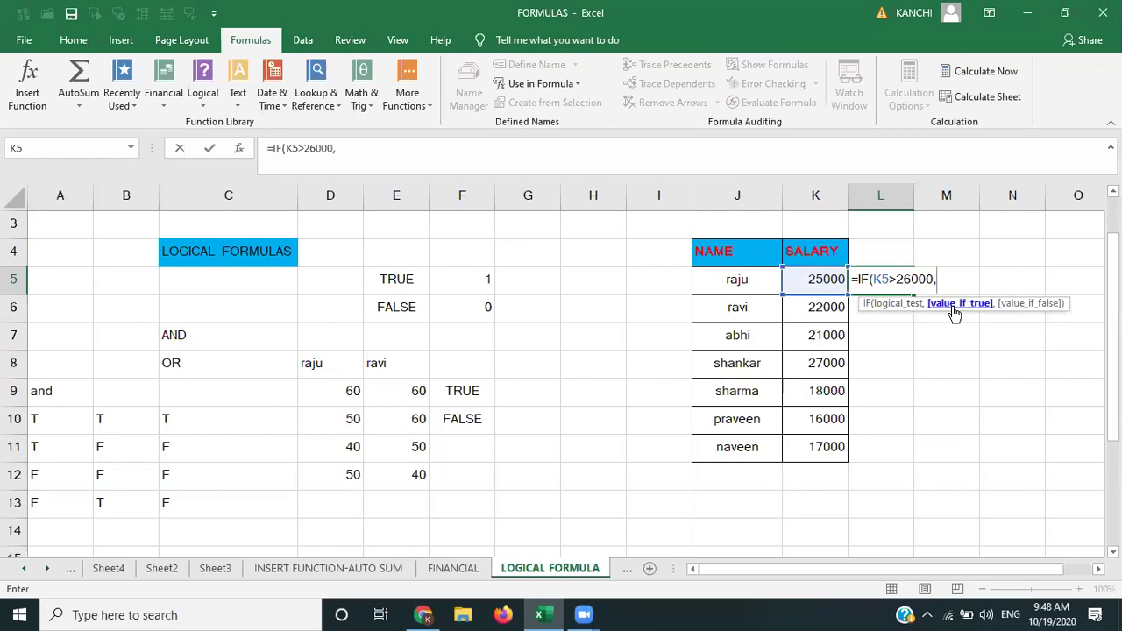
pyautogui.write(',0)')
pyautogui.press('Return')
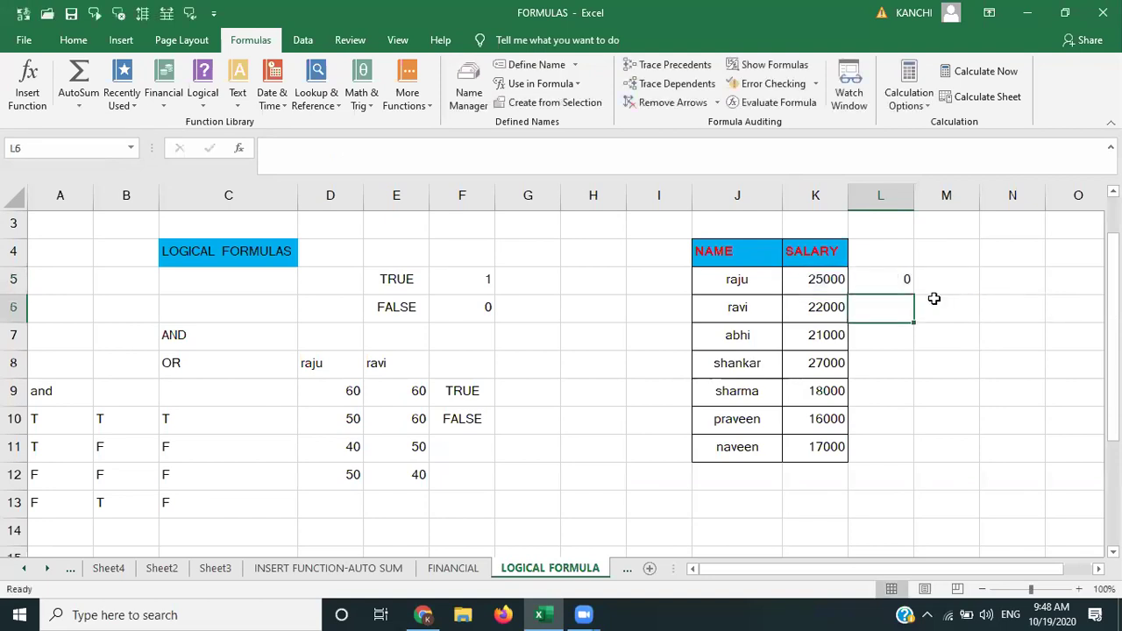
# Step: Fill L5's IF formula down to L11, giving 1 only for the 27000 salary
pyautogui.click(884, 283)
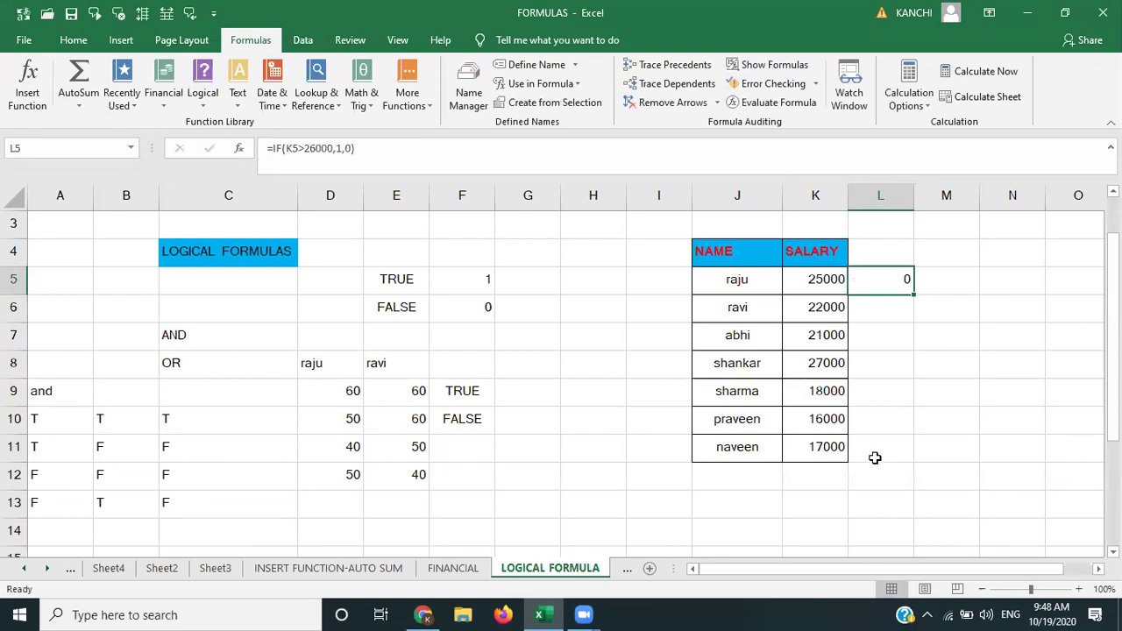
pyautogui.moveTo(915, 294); pyautogui.dragTo(918, 459)
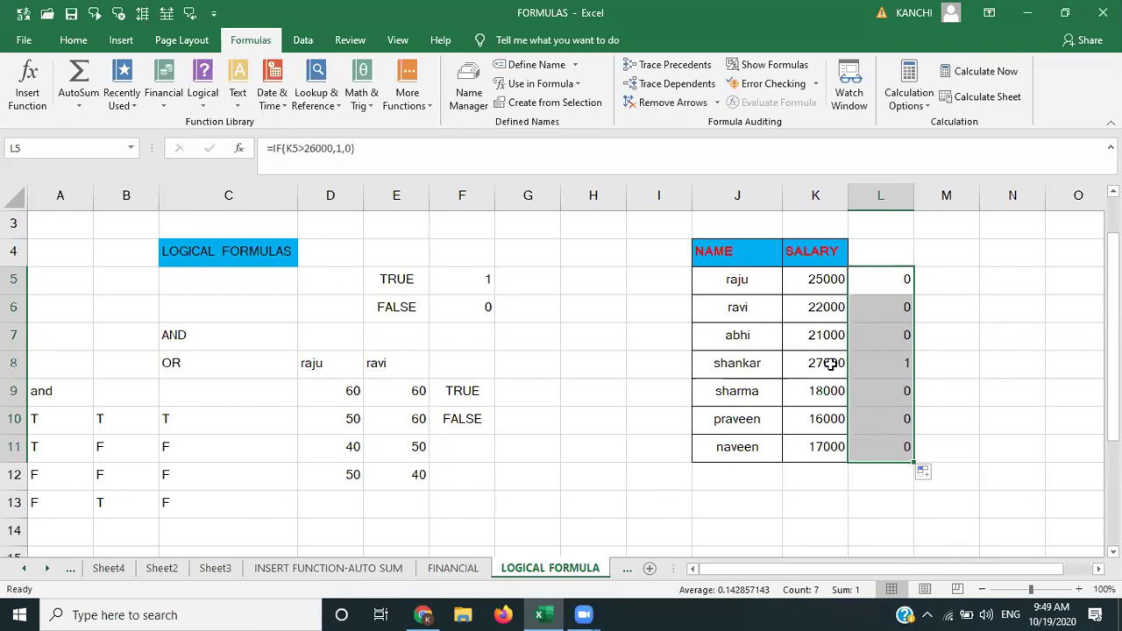
pyautogui.click(901, 363)
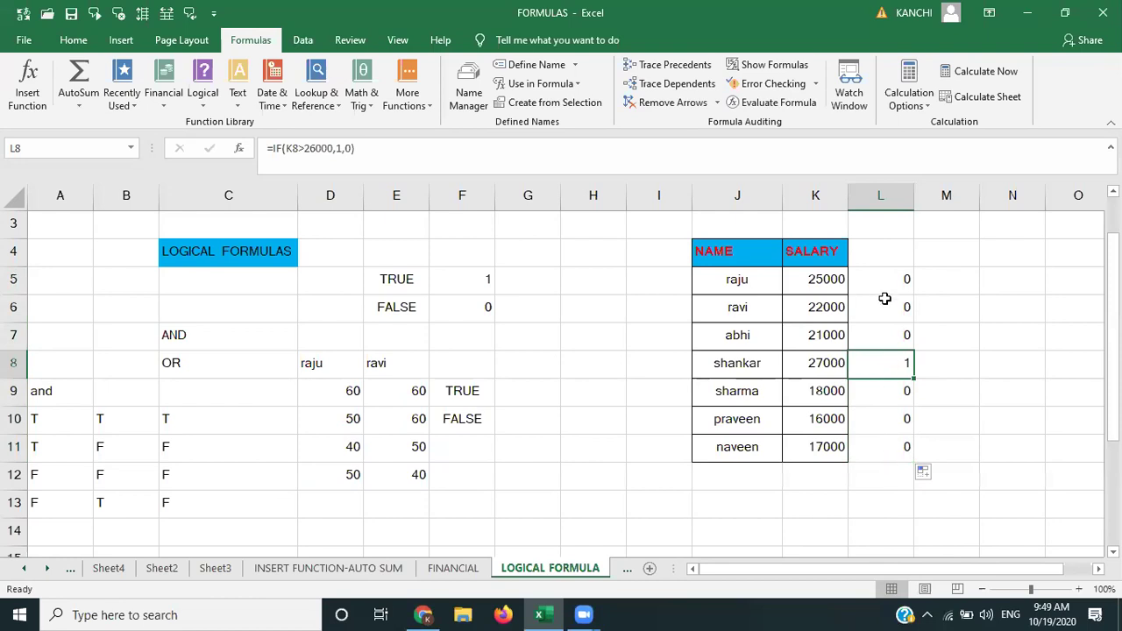
pyautogui.click(649, 119)
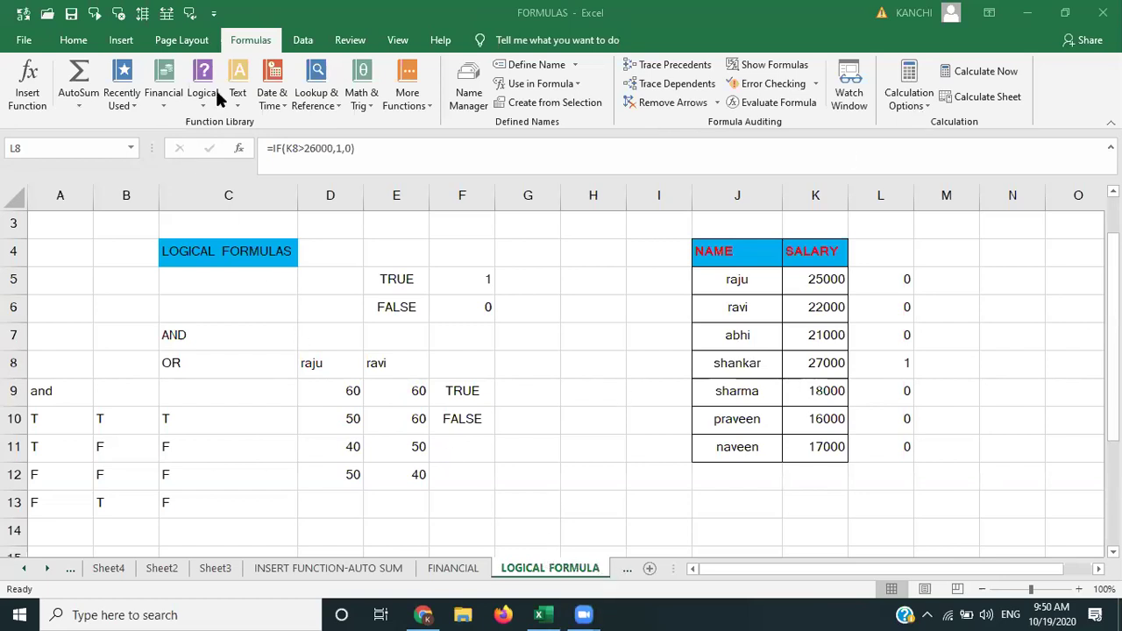
# Step: Open the TEXT FORMULAS sheet with its LOWER, UPPER, PROPER, LEFT, RIGHT, MID and REPT table
pyautogui.click(627, 571)
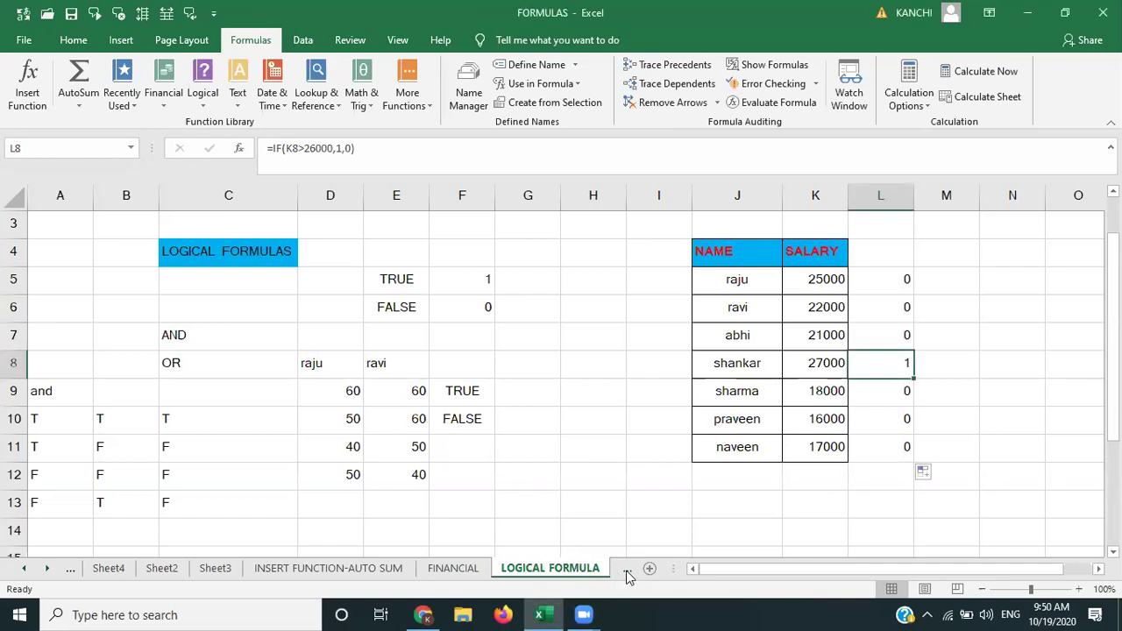
pyautogui.click(627, 571)
pyautogui.click(529, 398)
pyautogui.press('Up')
pyautogui.press('Up')
pyautogui.press('Up')
pyautogui.press('Up')
pyautogui.press('Up')
pyautogui.press('Up')
pyautogui.press('Up')
pyautogui.press('Up')
pyautogui.press('Up')
pyautogui.press('Up')
pyautogui.press('Up')
pyautogui.press('Up')
pyautogui.press('Up')
pyautogui.press('Up')
pyautogui.press('Down')
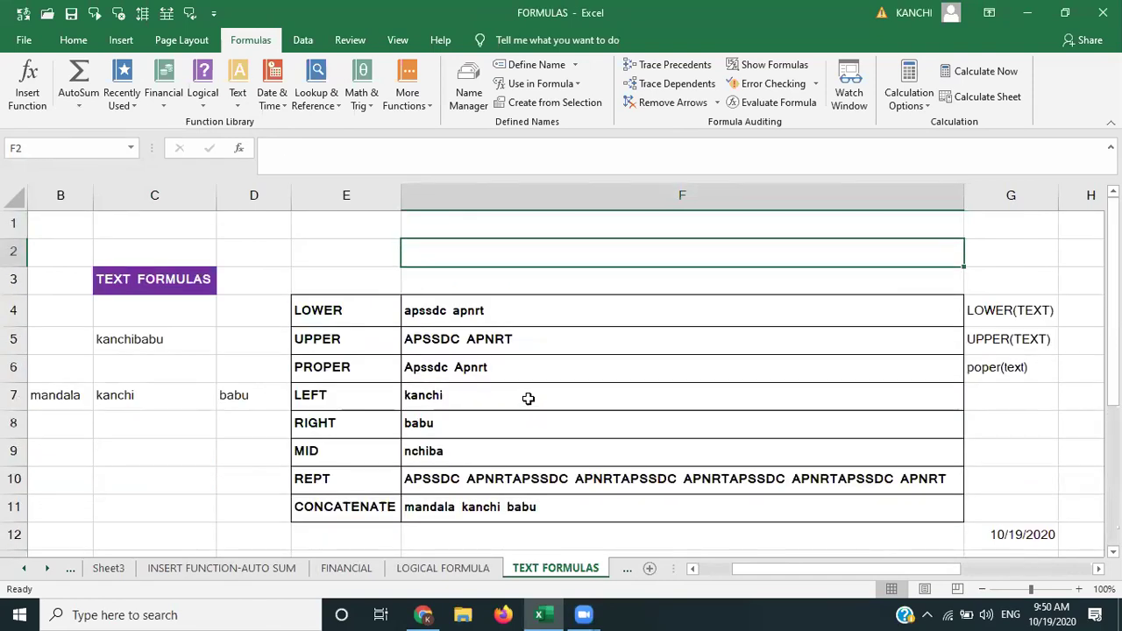
pyautogui.press('Down')
pyautogui.press('Down')
pyautogui.press('Left')
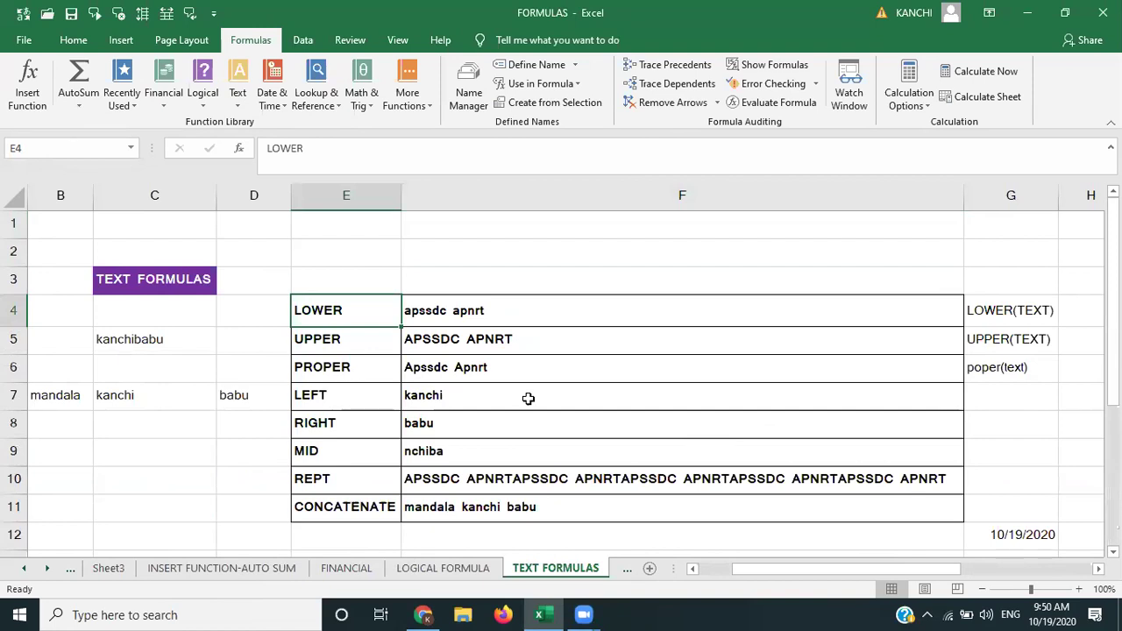
pyautogui.press('Down')
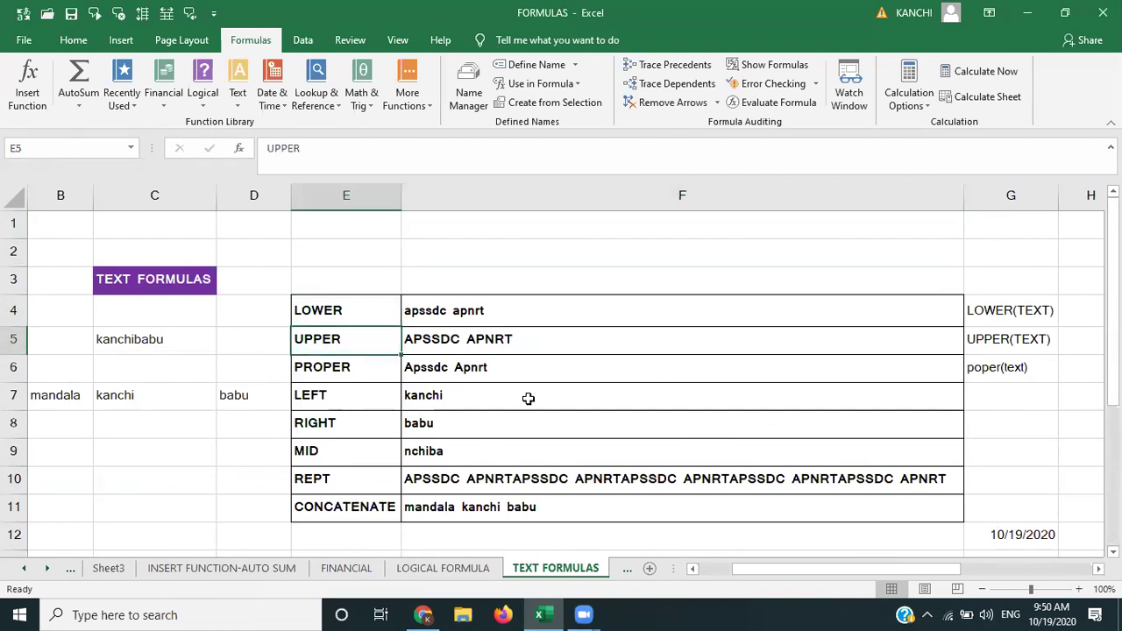
pyautogui.press('Down')
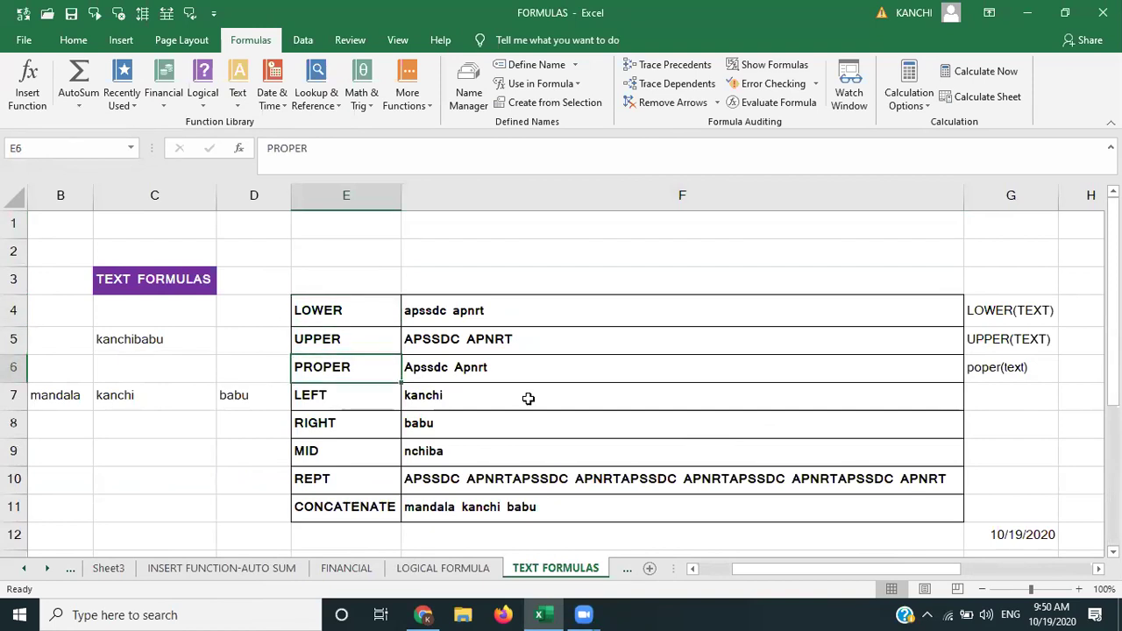
pyautogui.press('Down')
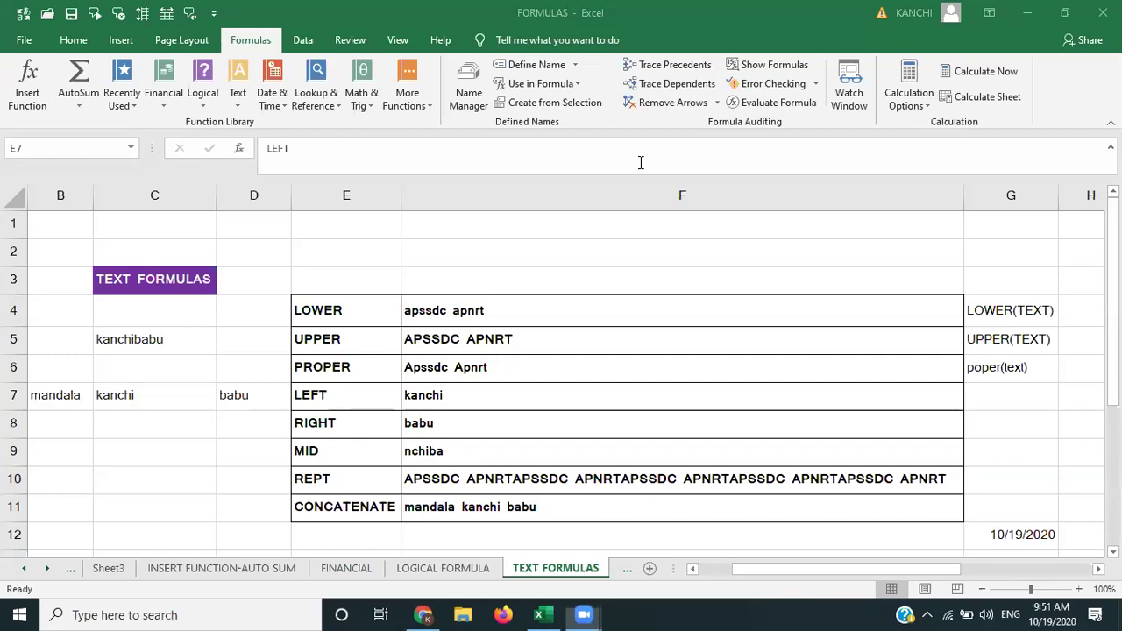
pyautogui.click(363, 307)
pyautogui.click(349, 341)
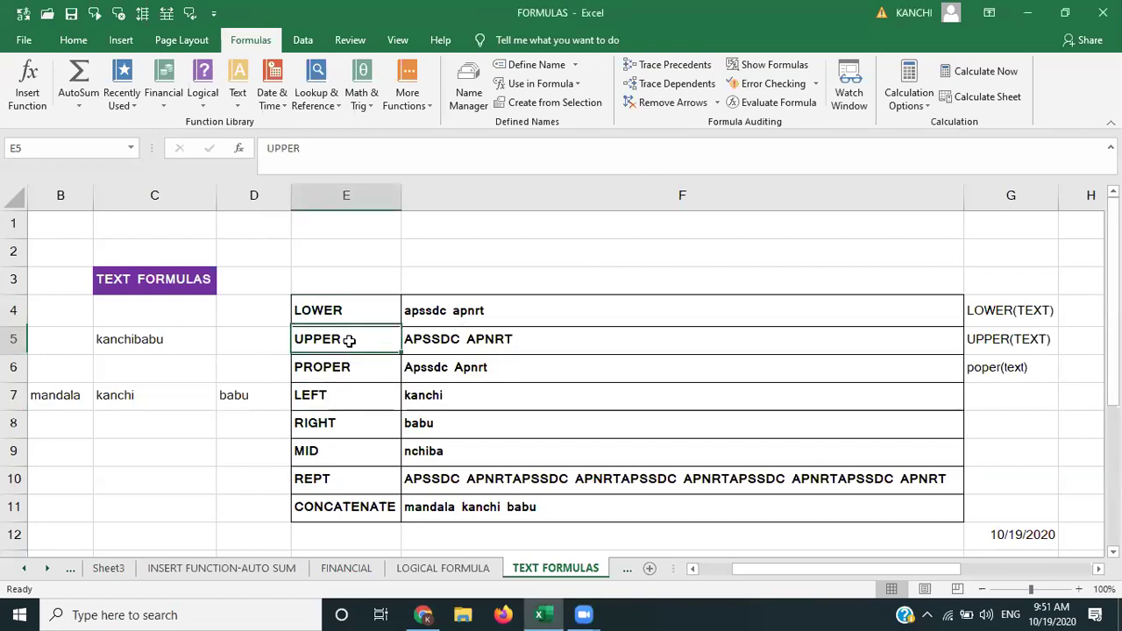
pyautogui.click(338, 368)
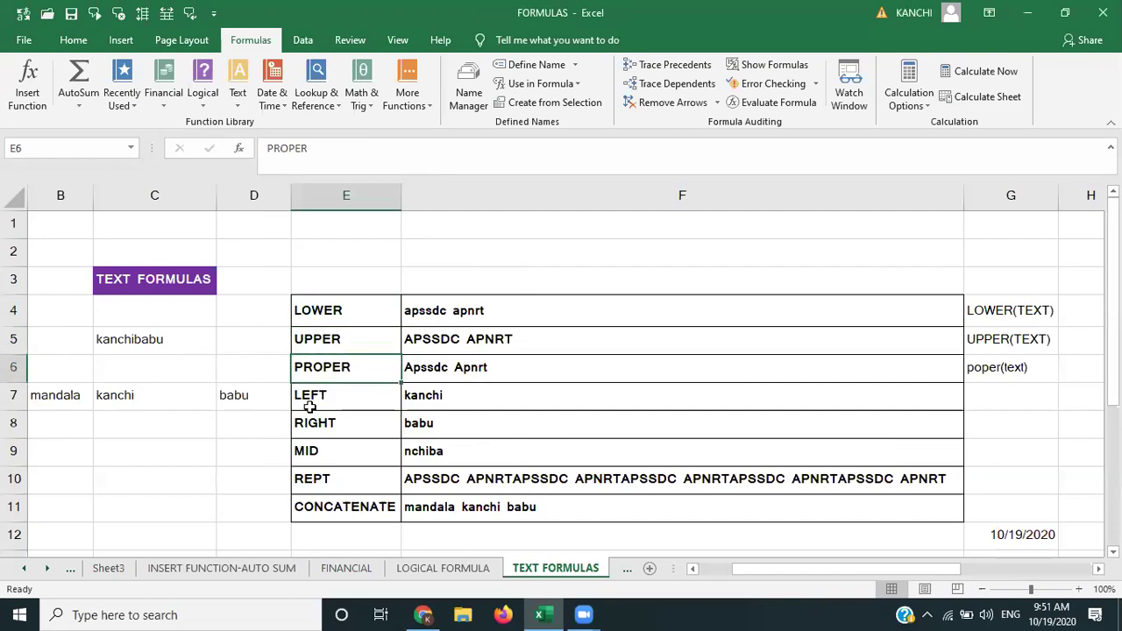
pyautogui.click(306, 399)
pyautogui.click(313, 432)
pyautogui.click(310, 477)
pyautogui.click(326, 511)
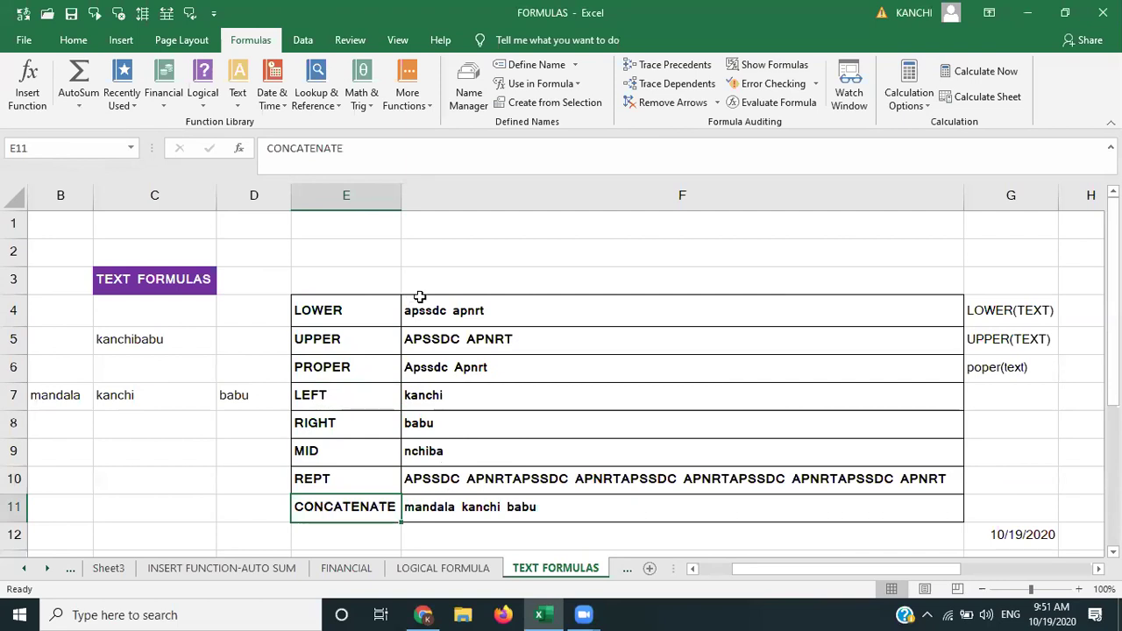
pyautogui.click(465, 318)
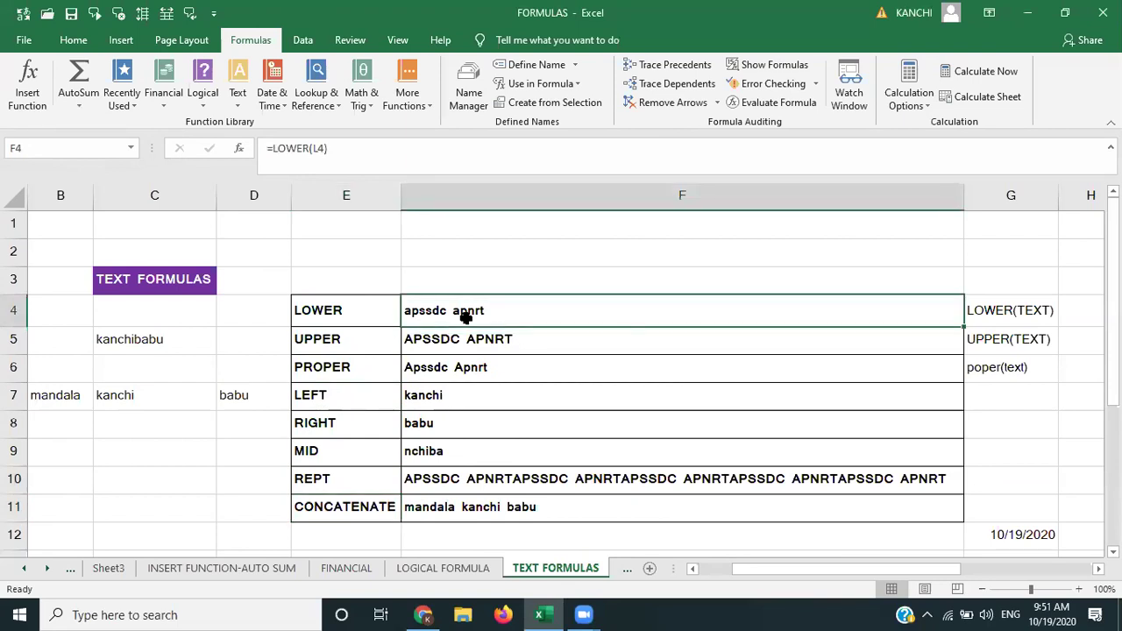
# Step: Clear the results in F4:F11 and the syntax notes in G4:G6
pyautogui.hotkey('shift', 'Down')
pyautogui.hotkey('shift', 'Down')
pyautogui.hotkey('shift', 'Down')
pyautogui.hotkey('shift', 'Down')
pyautogui.hotkey('shift', 'Down')
pyautogui.hotkey('shift', 'Down')
pyautogui.hotkey('shift', 'Down')
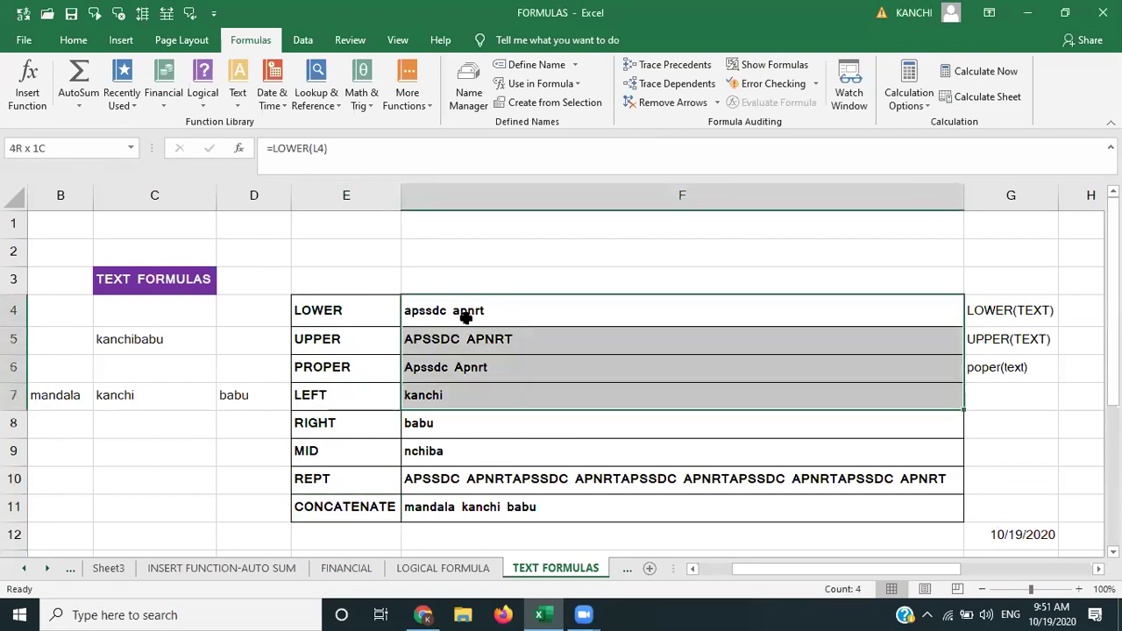
pyautogui.press('Delete')
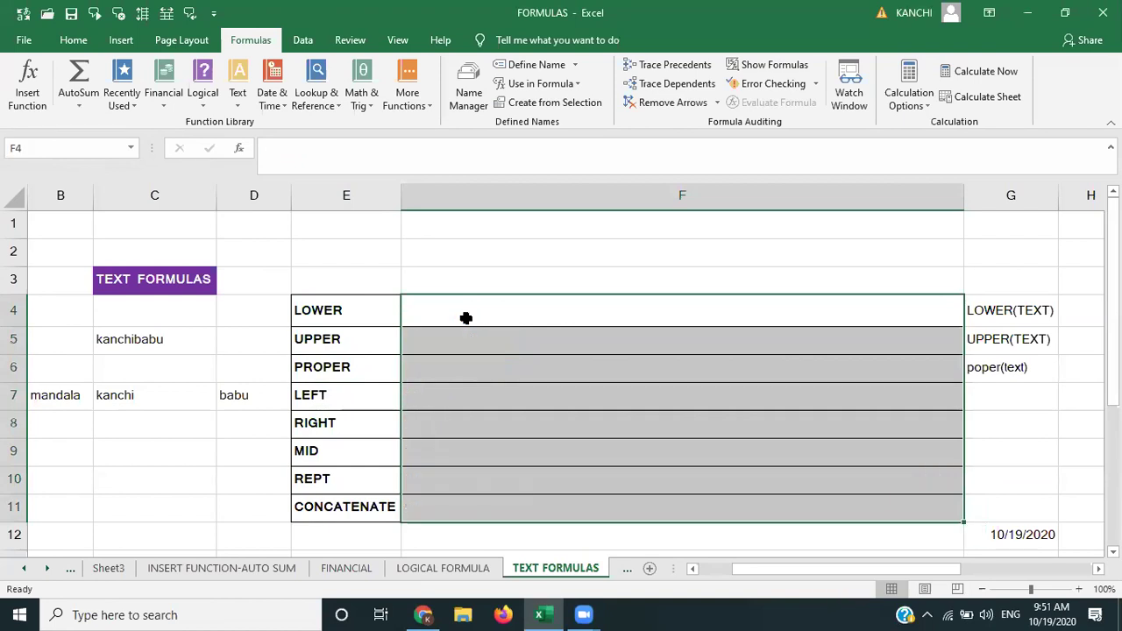
pyautogui.press('Right')
pyautogui.hotkey('shift', 'Down')
pyautogui.hotkey('shift', 'Down')
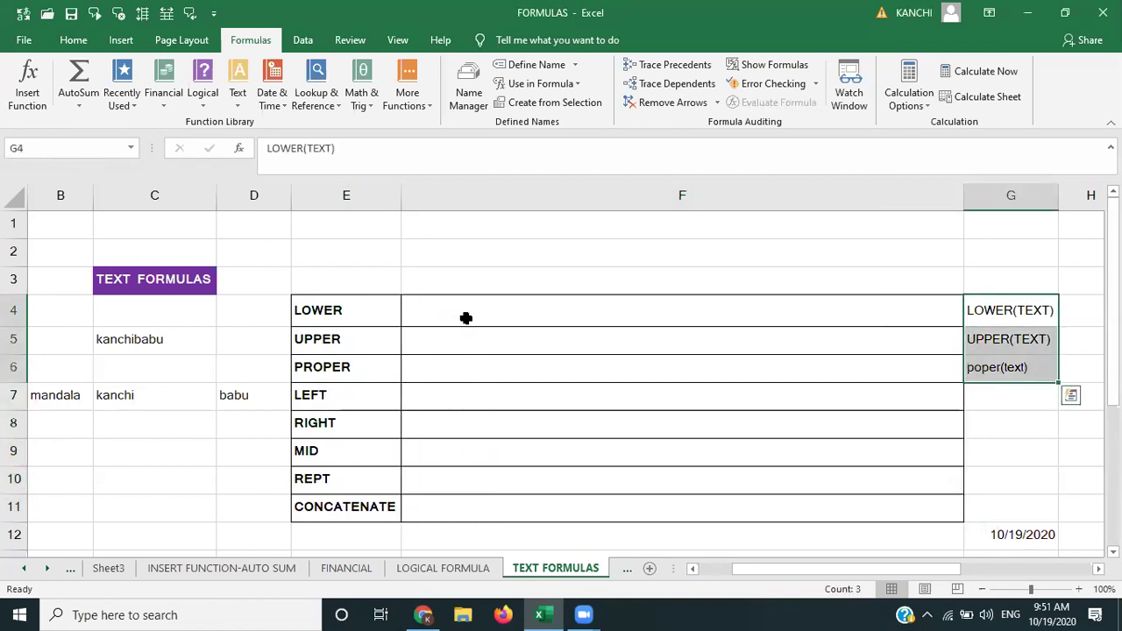
pyautogui.press('Delete')
# Step: Enter the sample text 'APSSDC SKILL' in cell F2
pyautogui.press('Up')
pyautogui.press('Left')
pyautogui.press('Left')
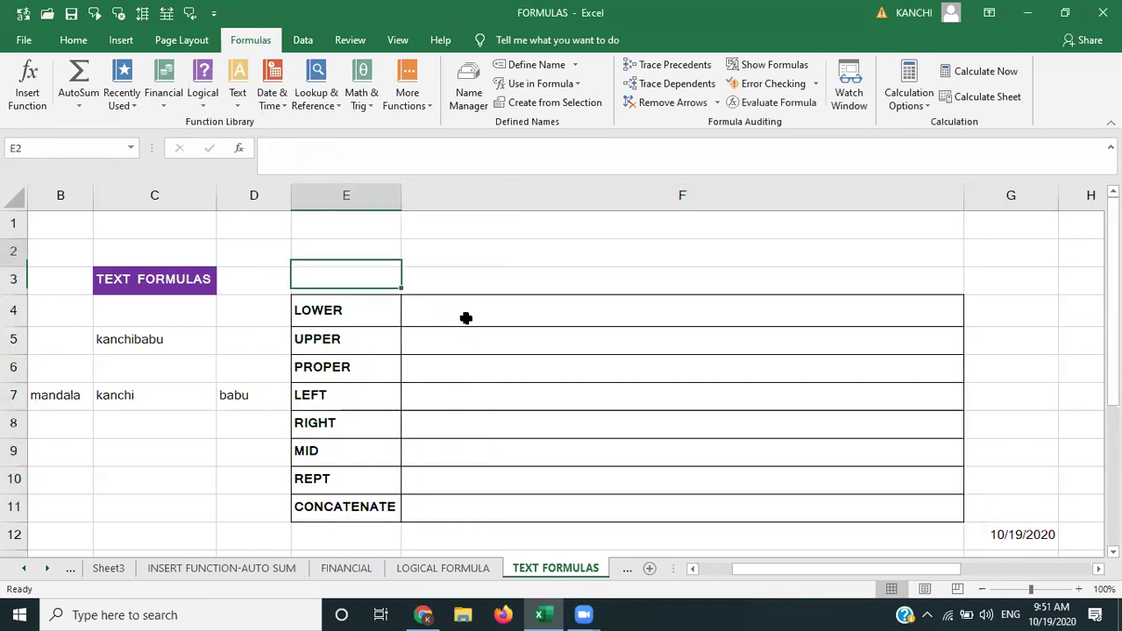
pyautogui.press('Up')
pyautogui.press('Right')
pyautogui.press('Left')
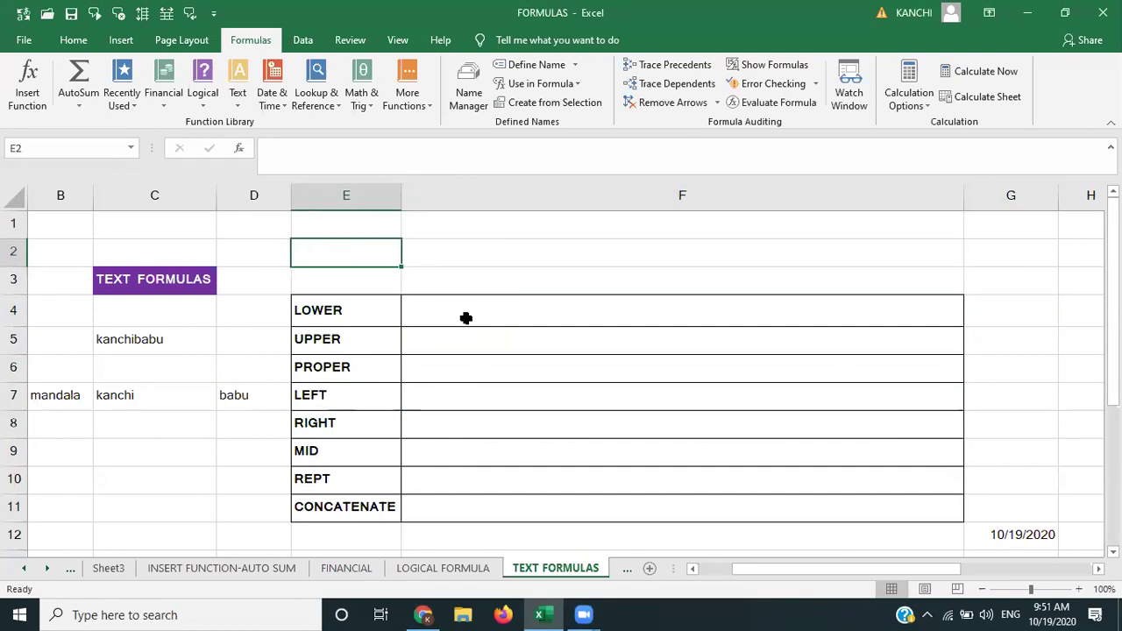
pyautogui.press('Right')
pyautogui.write('AP')
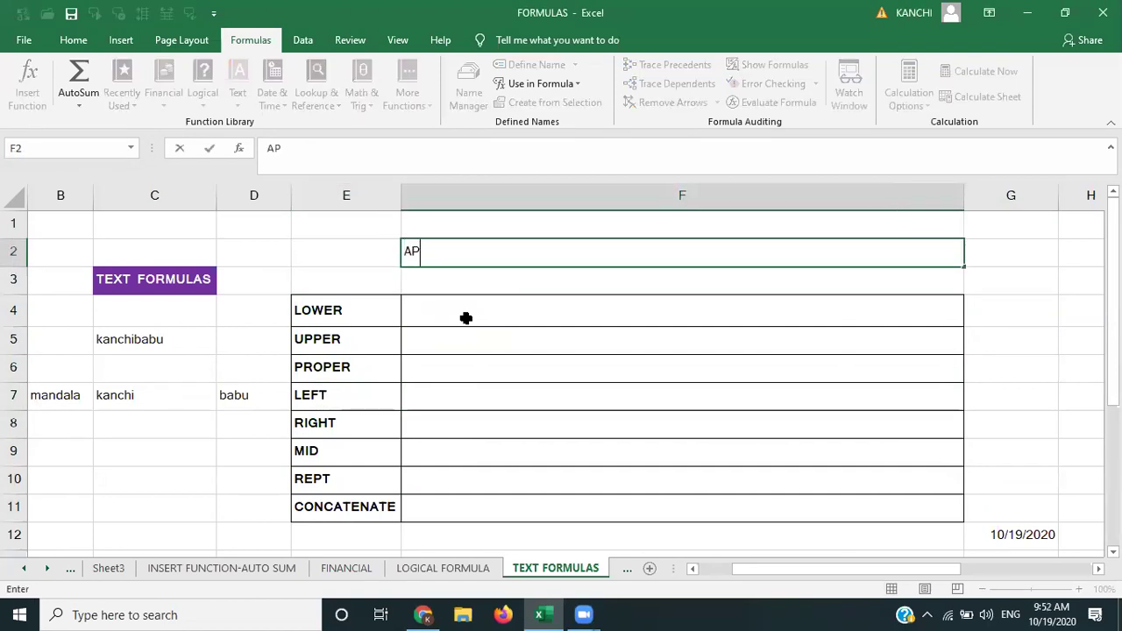
pyautogui.write('SSDC SKILL')
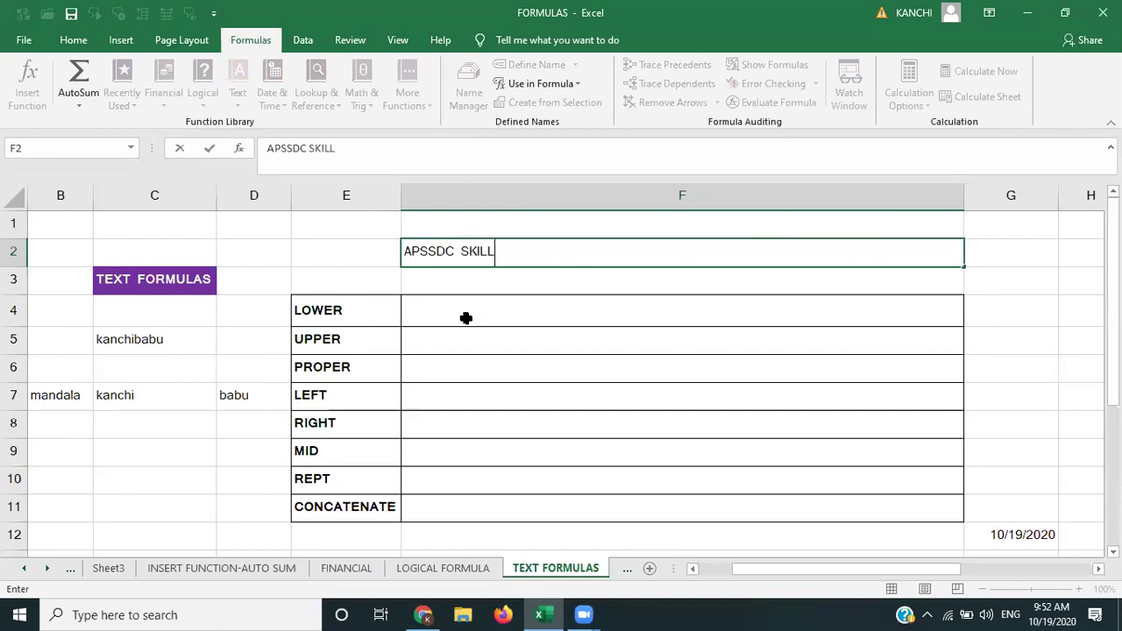
pyautogui.press('Tab')
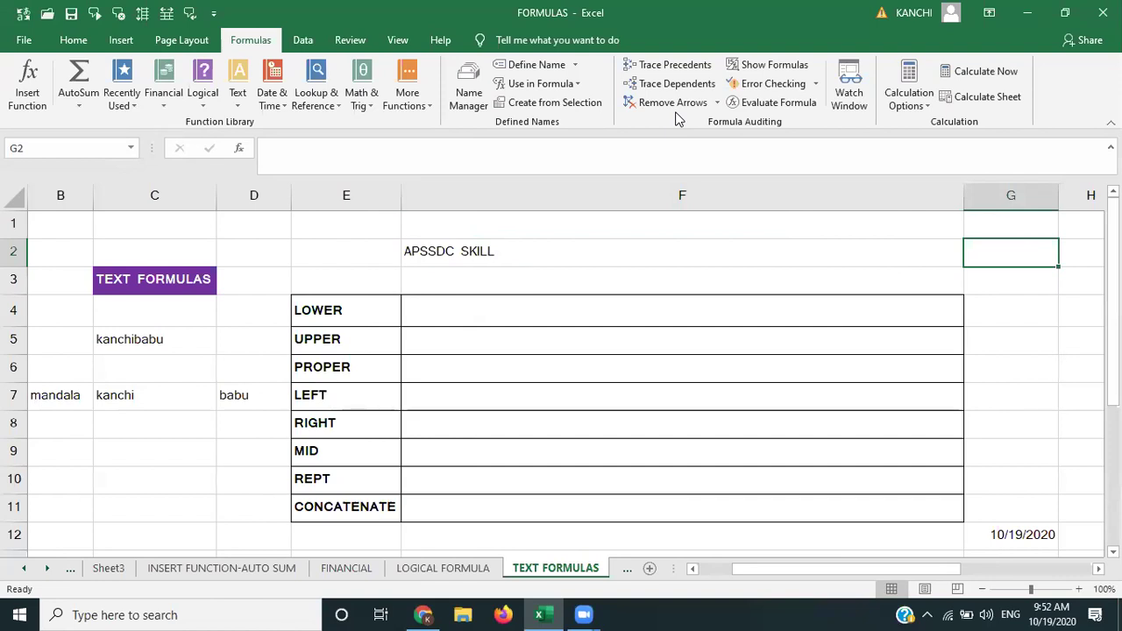
# Step: Return to the workbook and select the empty LOWER result cell F4
pyautogui.click(676, 113)
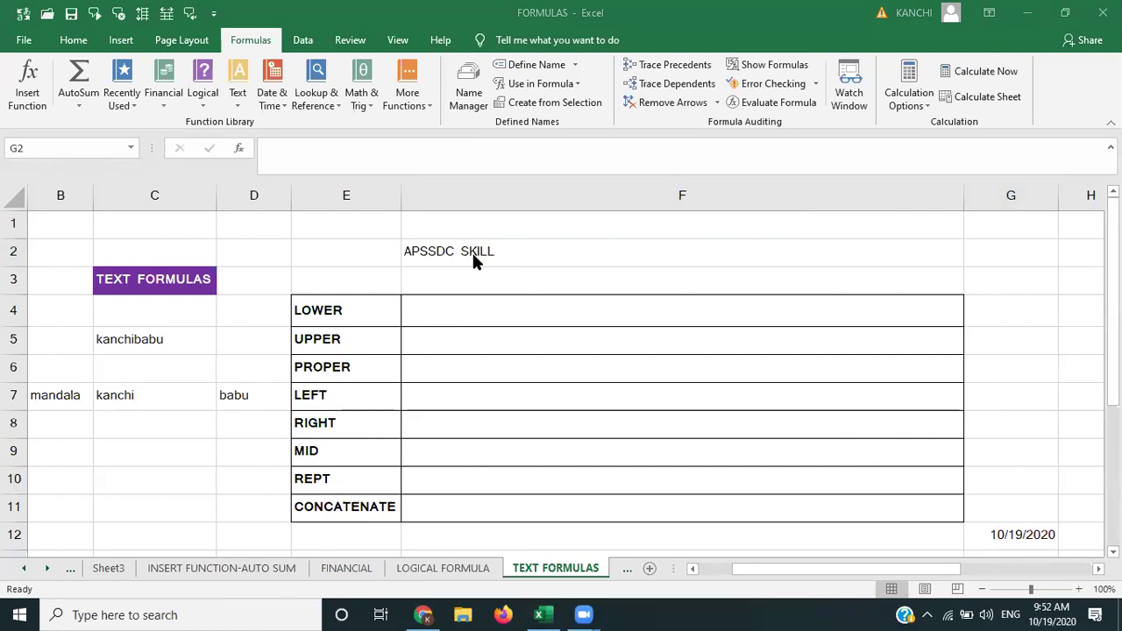
pyautogui.click(451, 320)
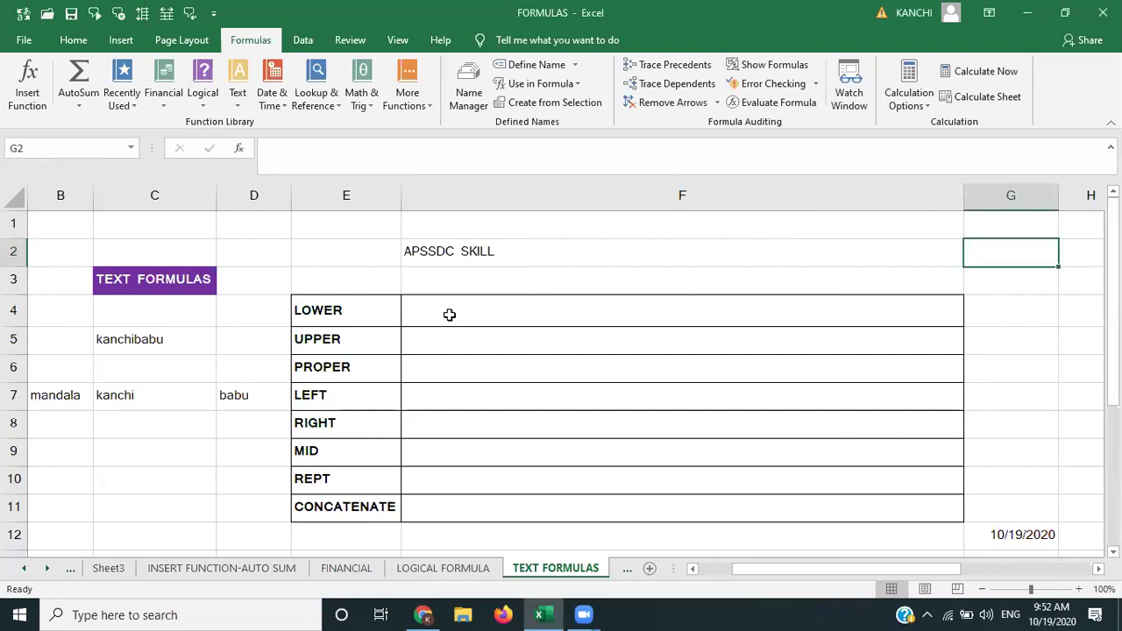
pyautogui.click(447, 254)
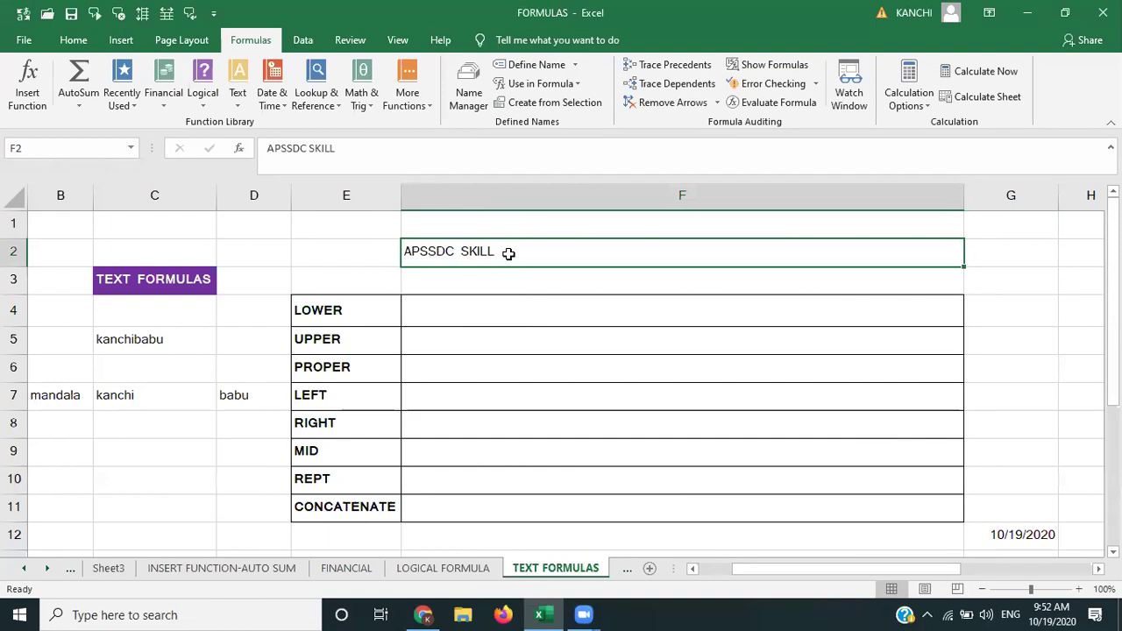
pyautogui.click(452, 310)
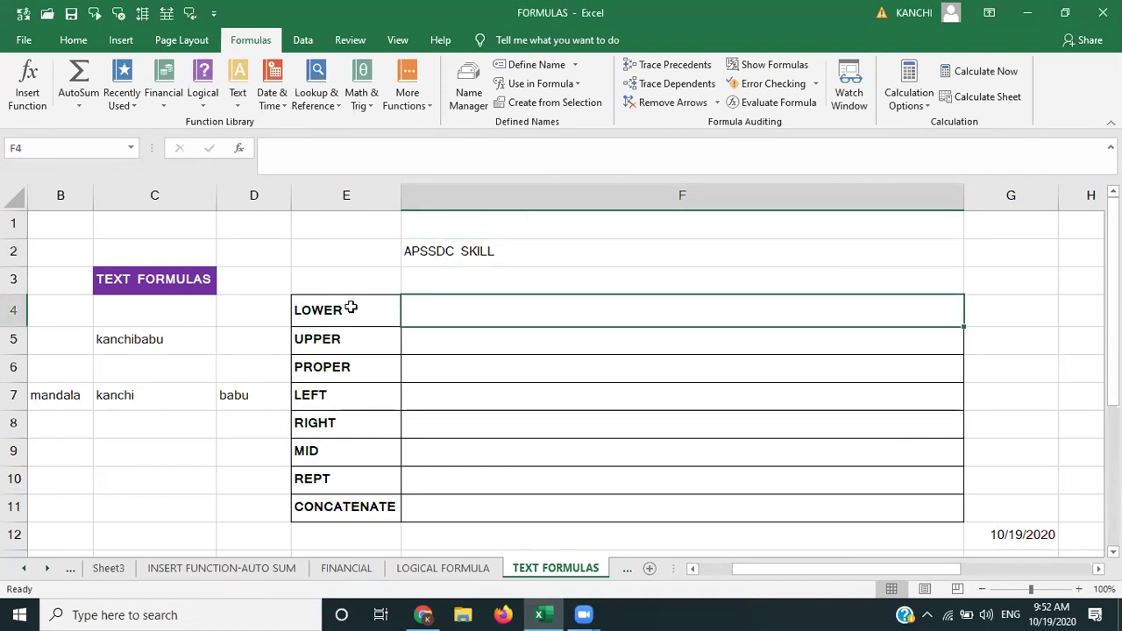
pyautogui.click(481, 254)
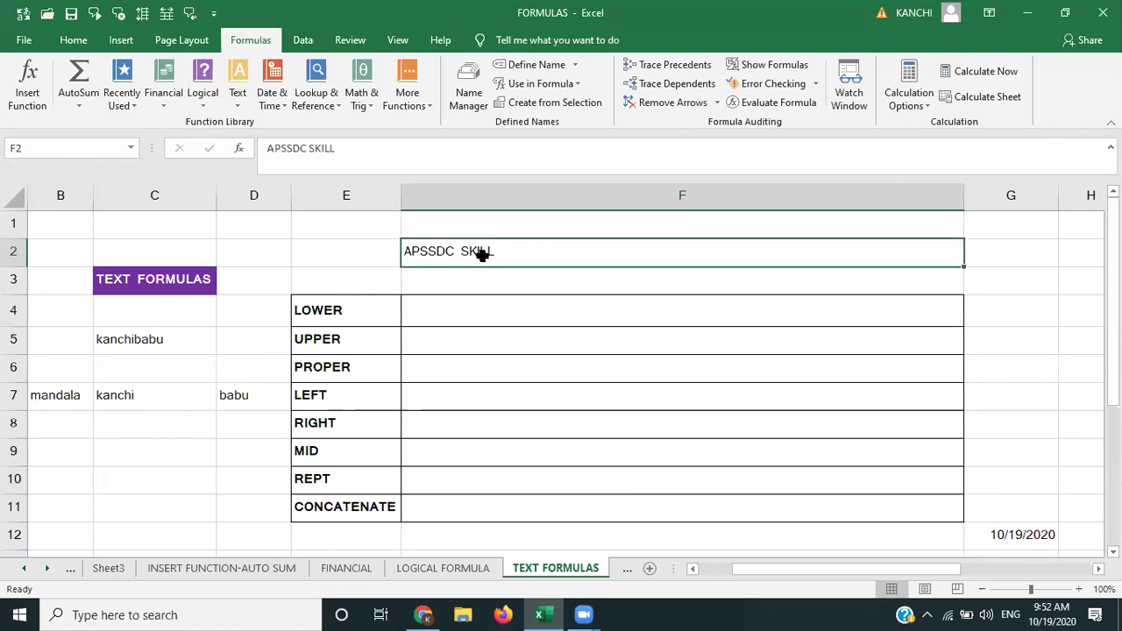
pyautogui.click(439, 313)
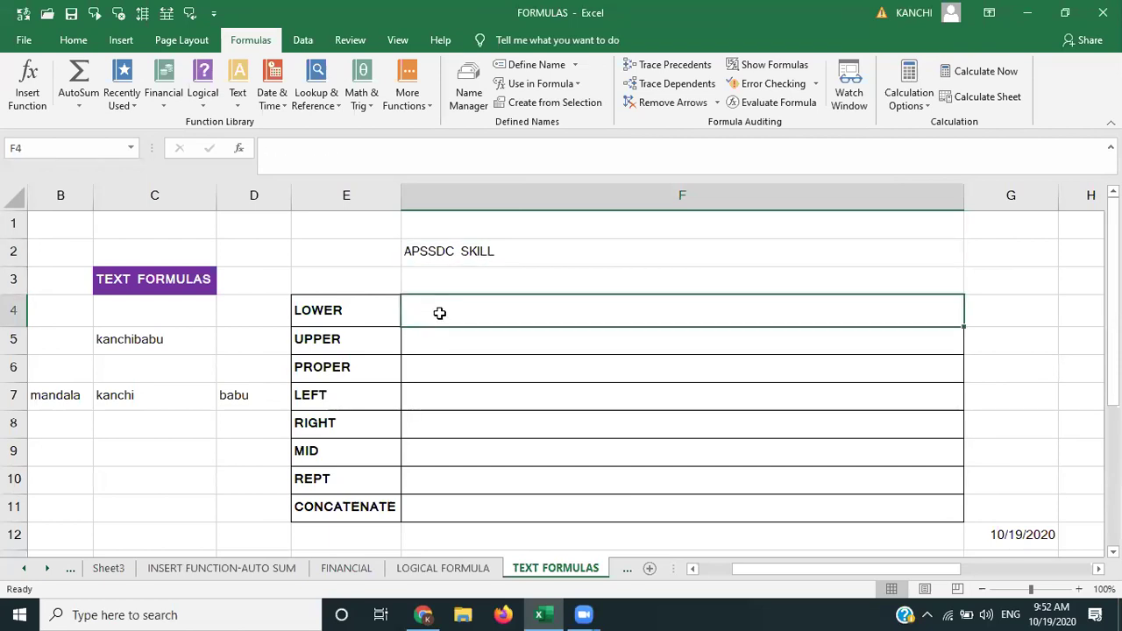
# Step: Enter =LOWER(F2) in F4 to show 'apssdc skill'
pyautogui.write('=L')
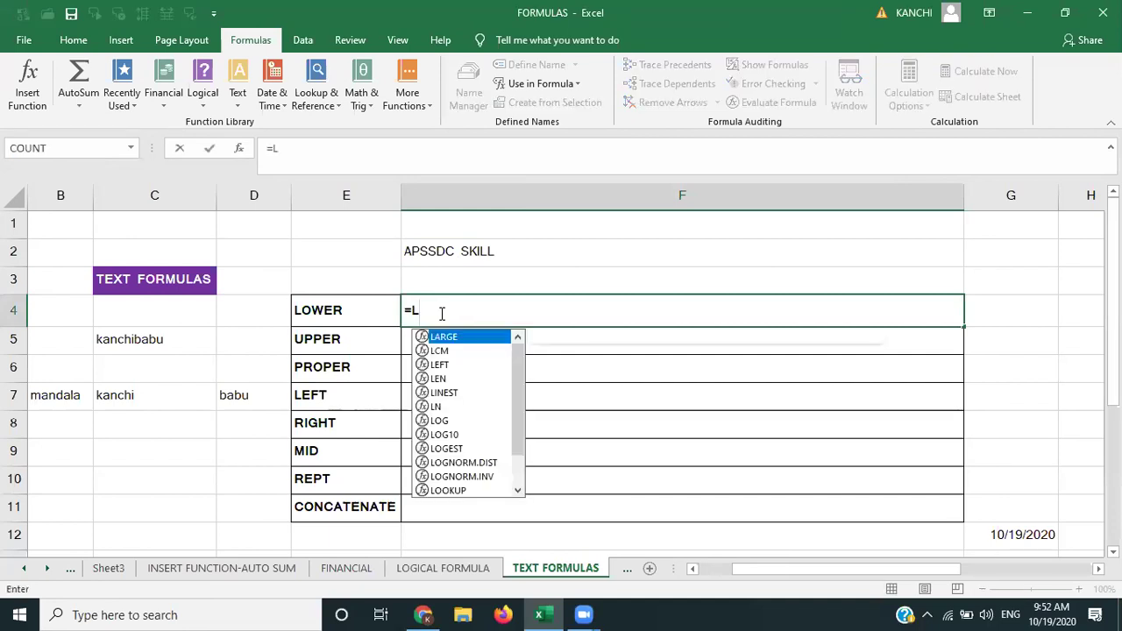
pyautogui.write('OWER')
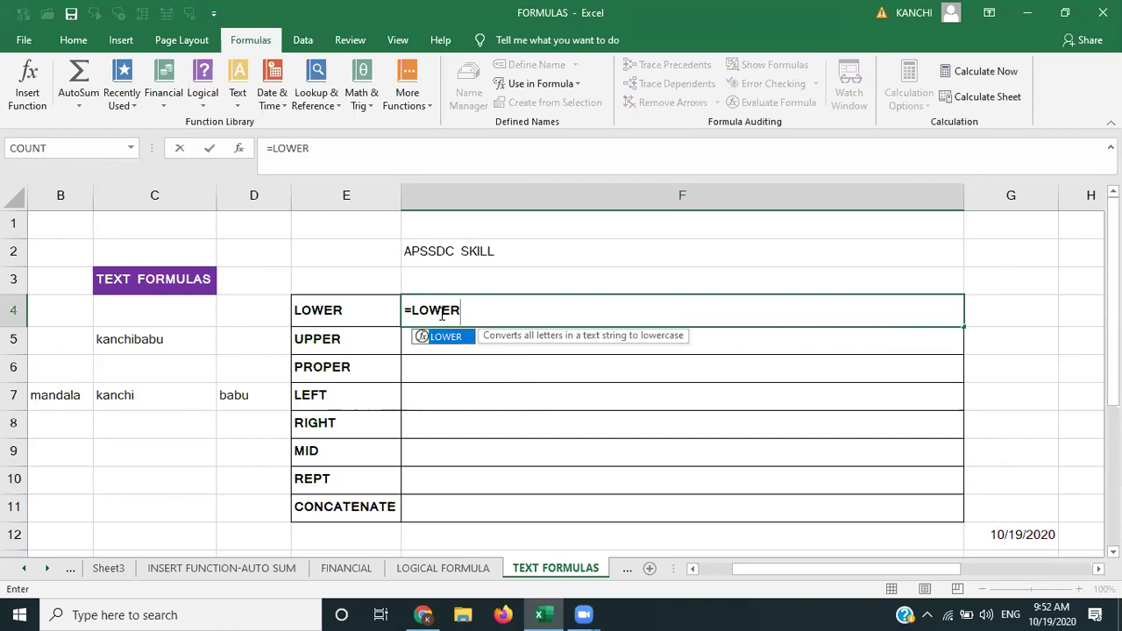
pyautogui.write('(')
pyautogui.click(454, 250)
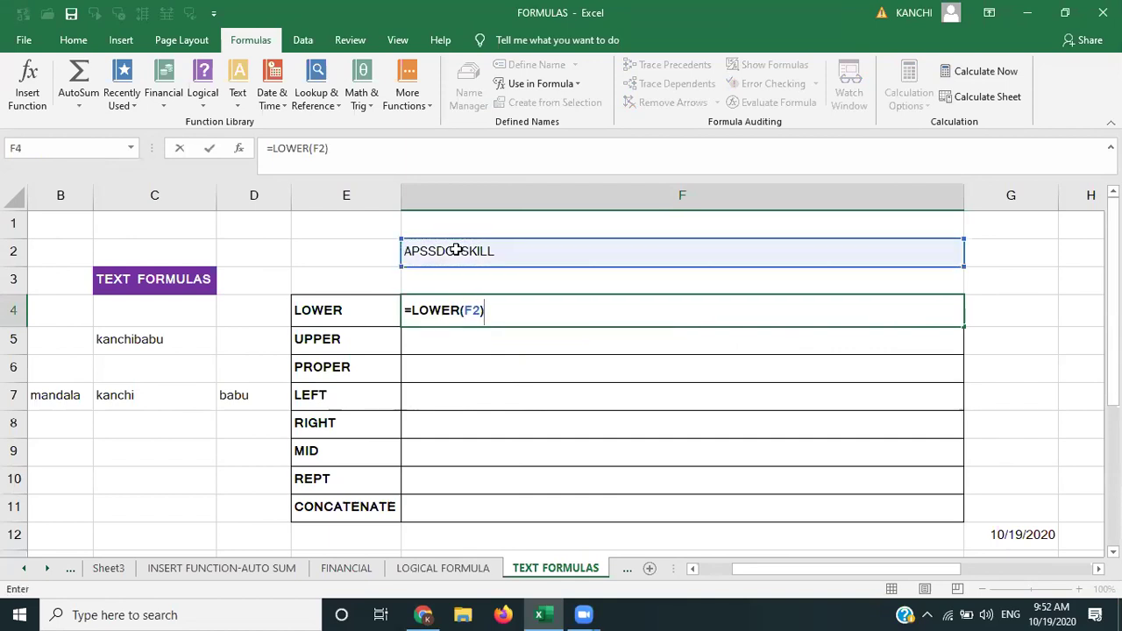
pyautogui.press('Return')
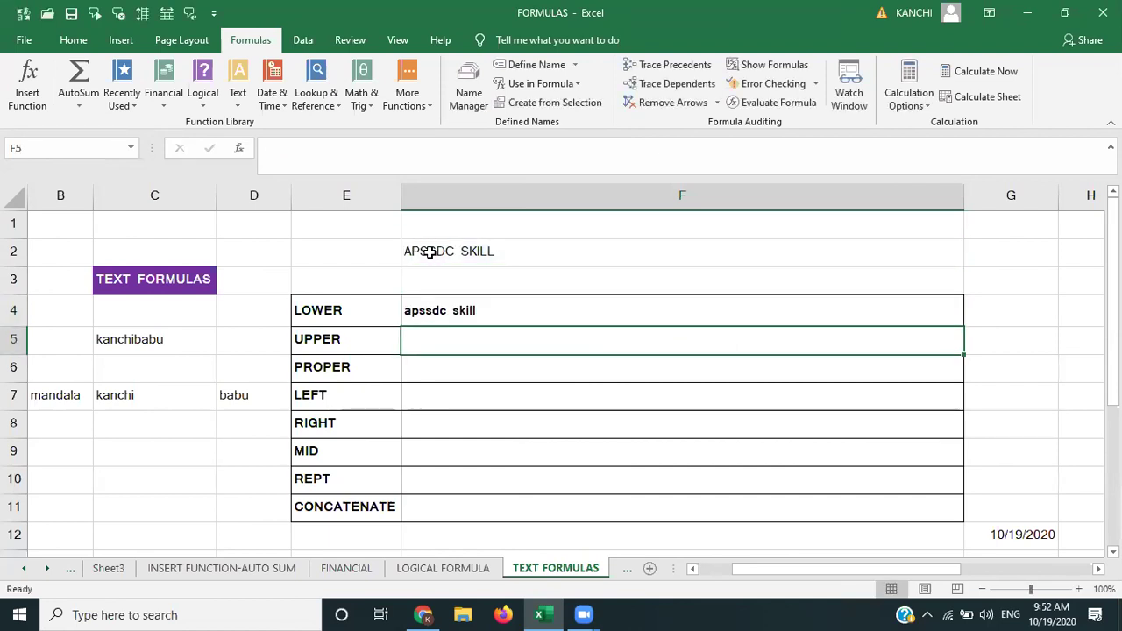
pyautogui.click(465, 312)
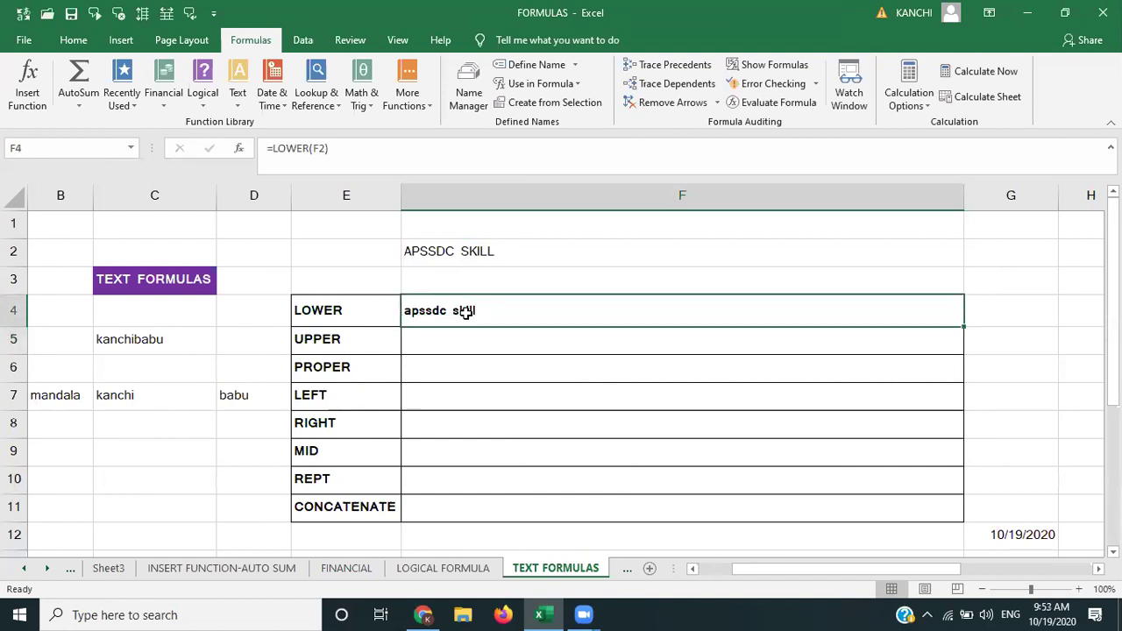
# Step: Add the syntax note LOWER(TEXT) in G4 beside the LOWER result
pyautogui.click(988, 325)
pyautogui.write('LOWER(TEXT)')
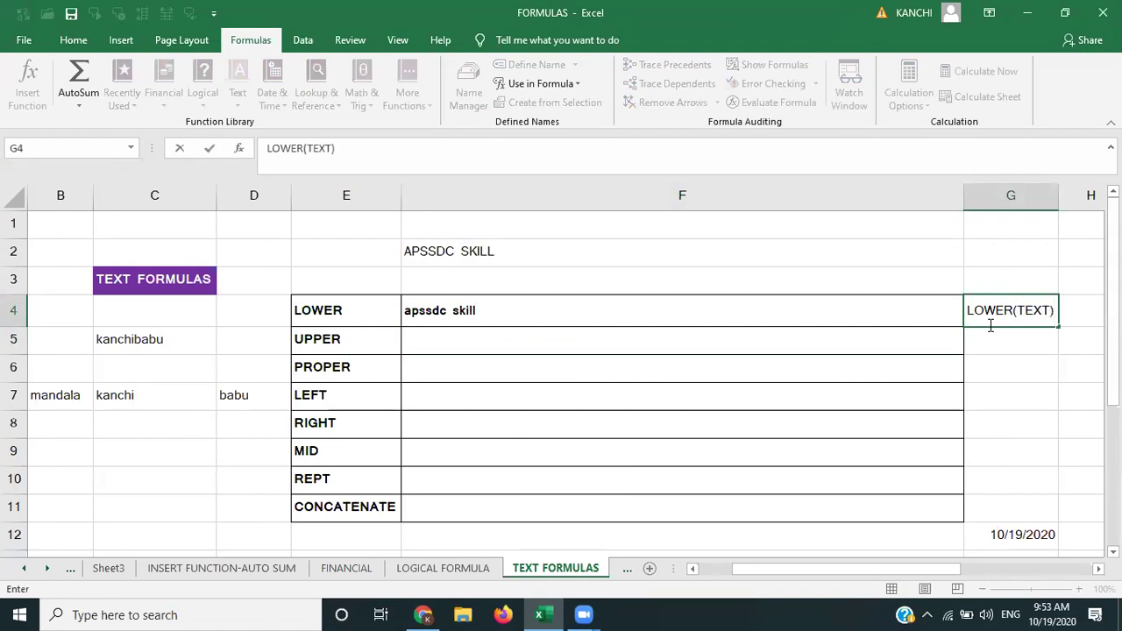
pyautogui.press('Return')
pyautogui.press('Left')
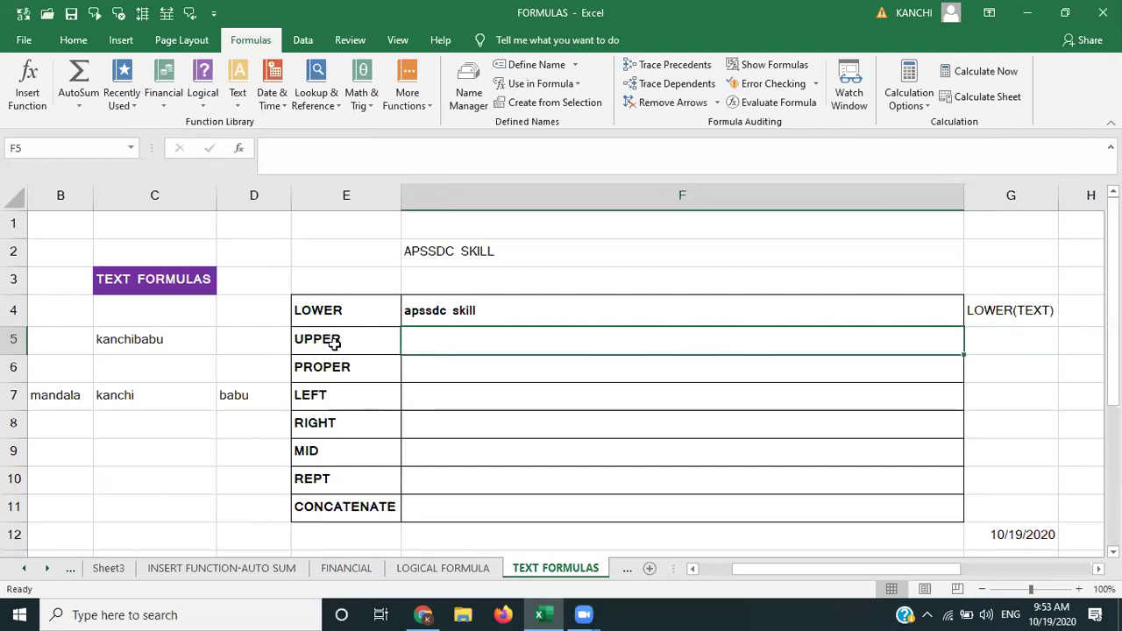
pyautogui.click(471, 311)
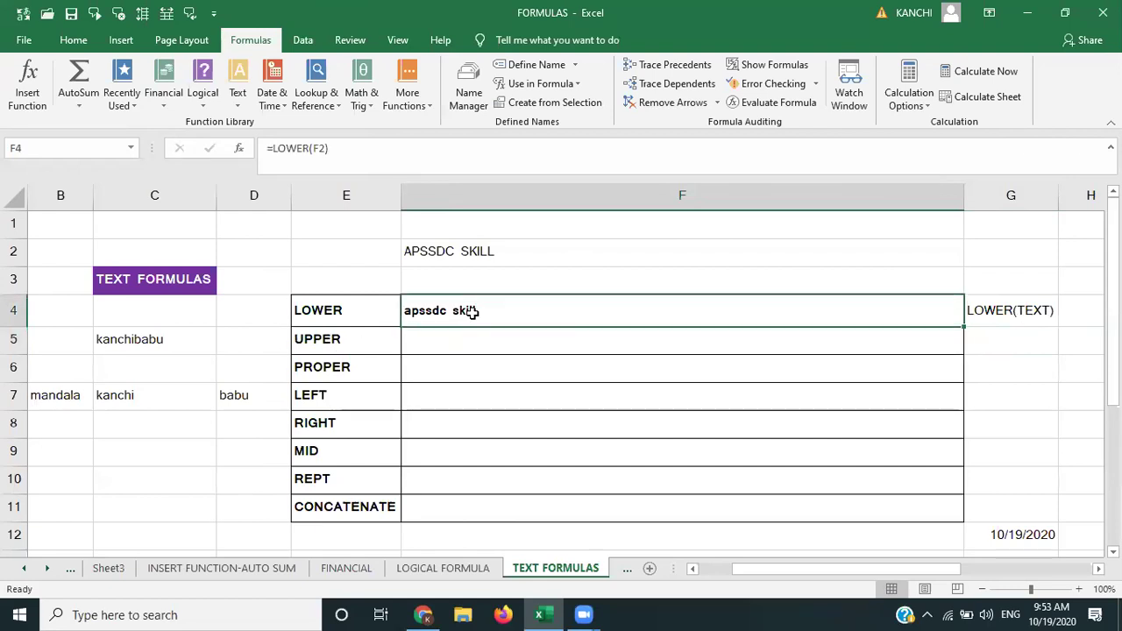
pyautogui.click(585, 279)
# Step: Type 'apssdc skill' in F3 and enter =UPPER(F3) in F5
pyautogui.write('apssdc')
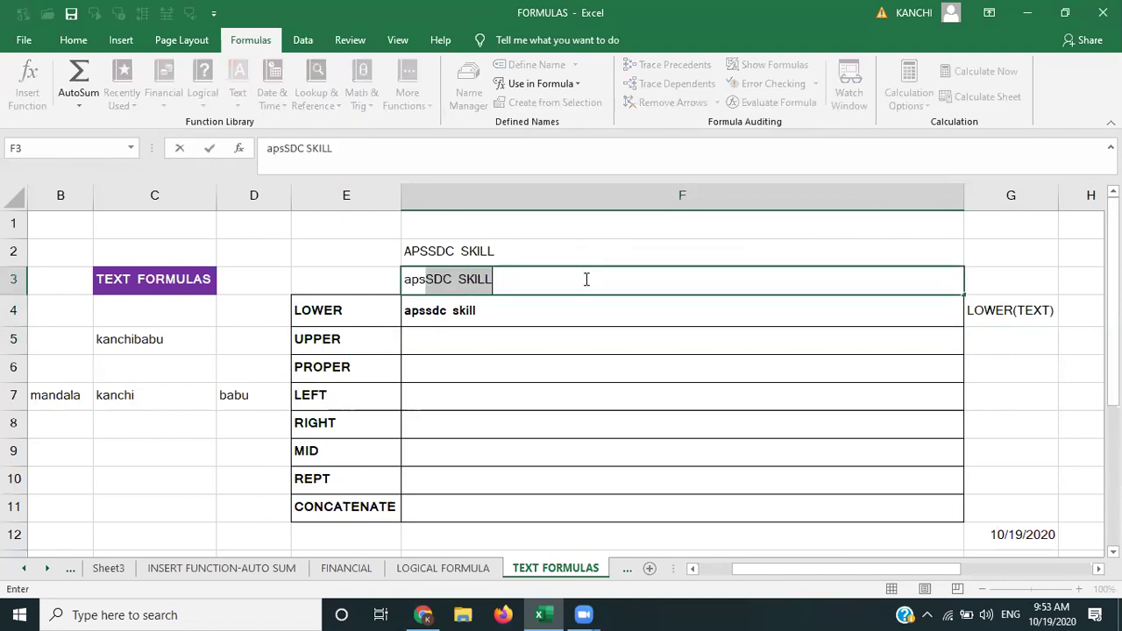
pyautogui.write(' skill')
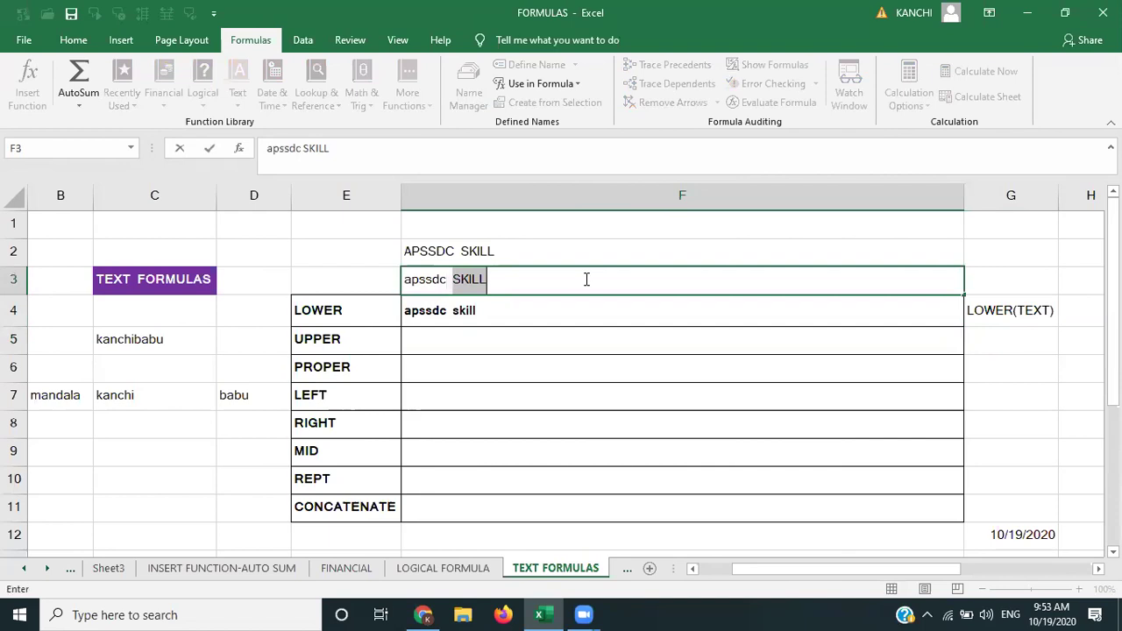
pyautogui.press('Return')
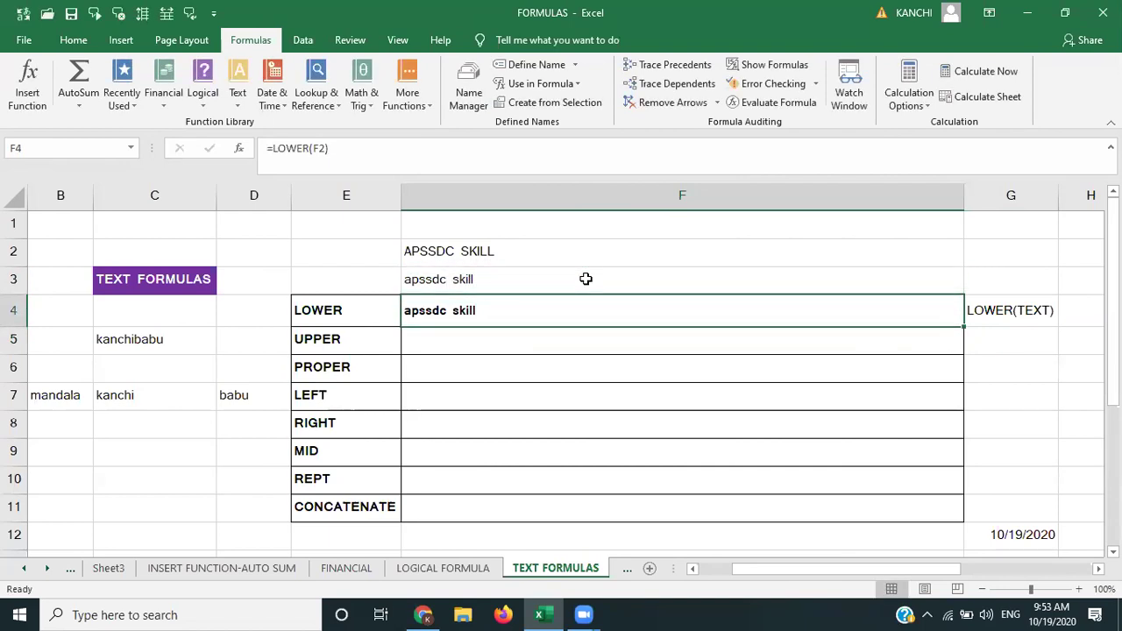
pyautogui.press('Return')
pyautogui.write('=')
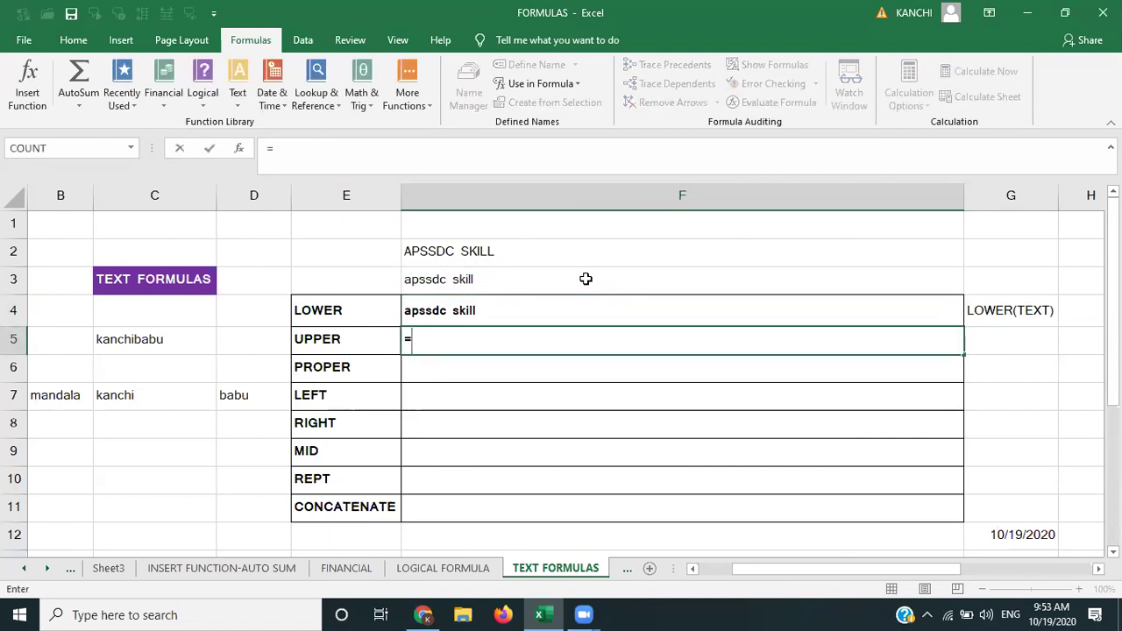
pyautogui.write('upper')
pyautogui.press('Tab')
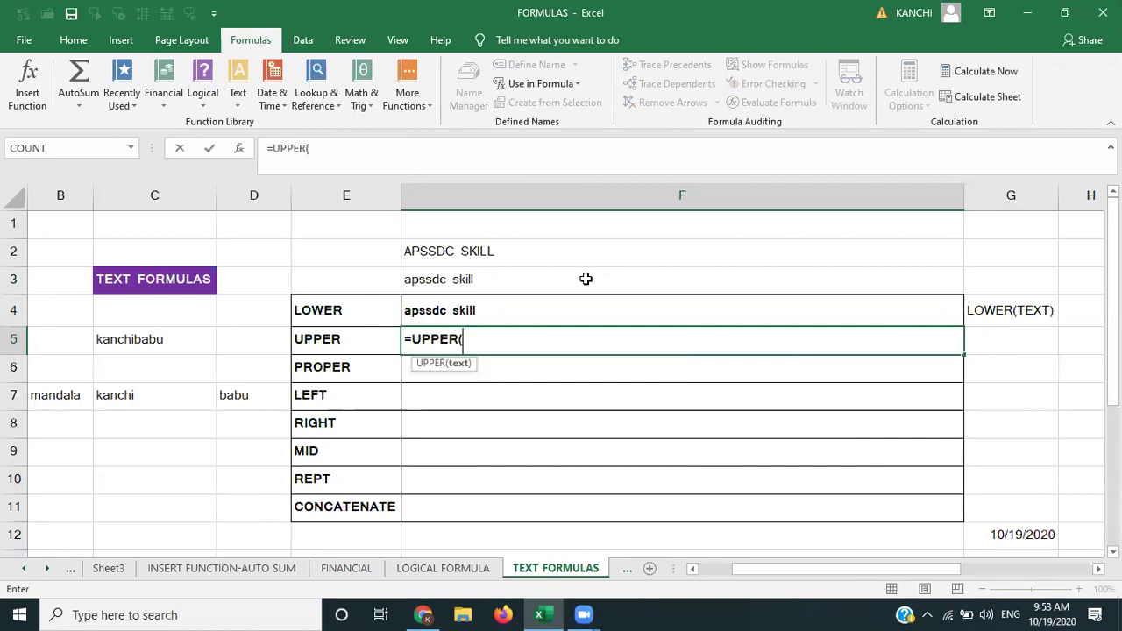
pyautogui.click(458, 278)
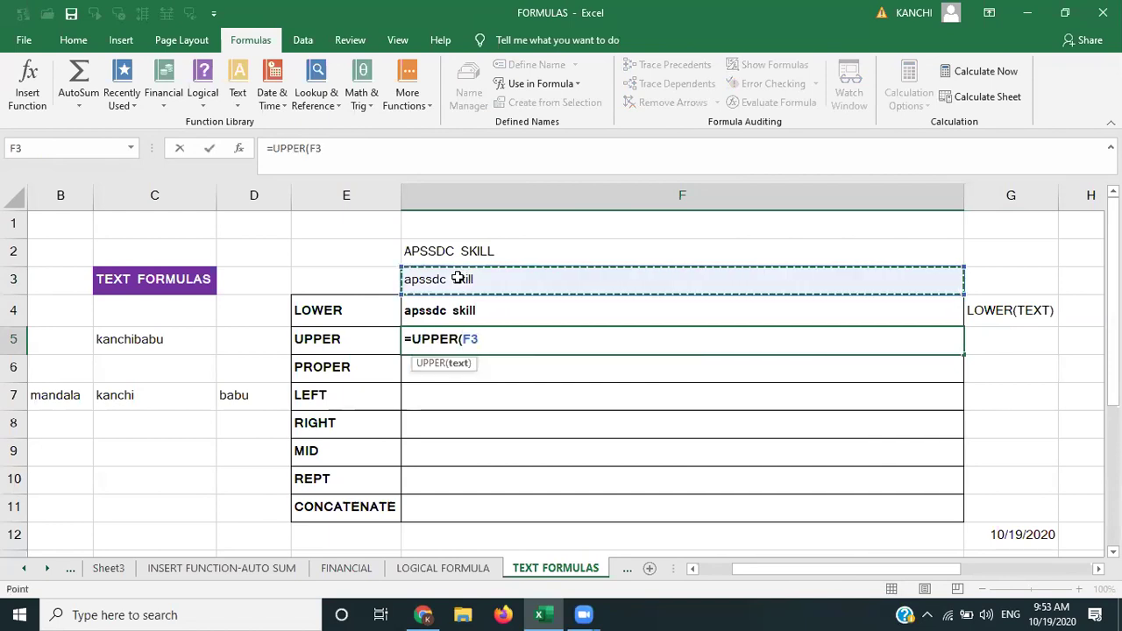
pyautogui.write(')')
pyautogui.press('Return')
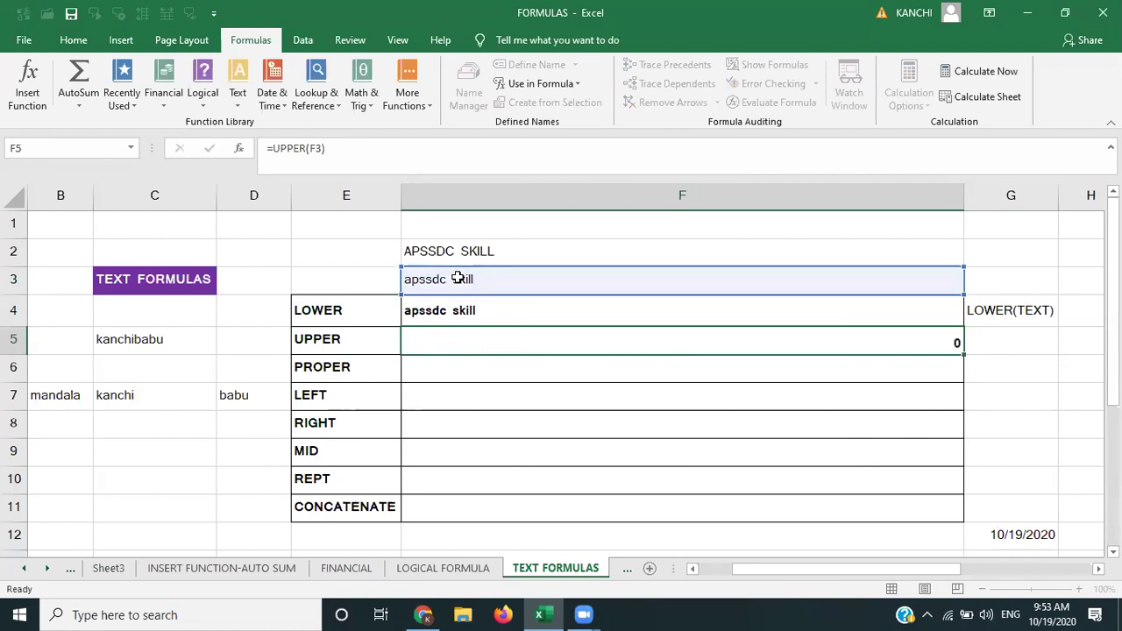
# Step: Add the syntax note upper(text) in G5, then start the PROPER formula in F6
pyautogui.click(448, 341)
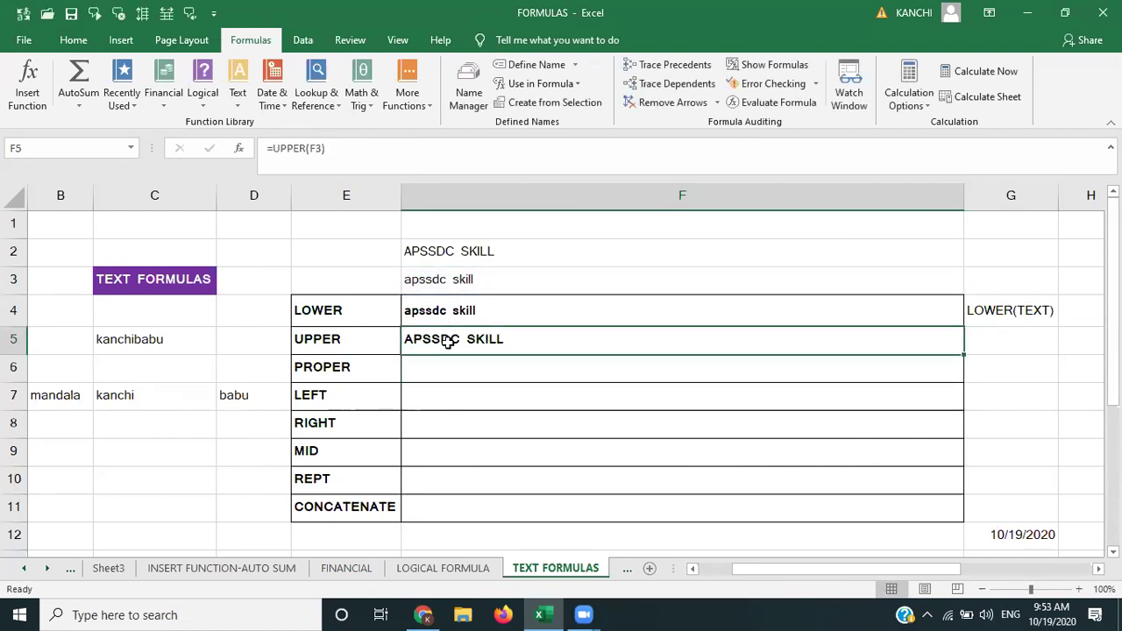
pyautogui.click(985, 339)
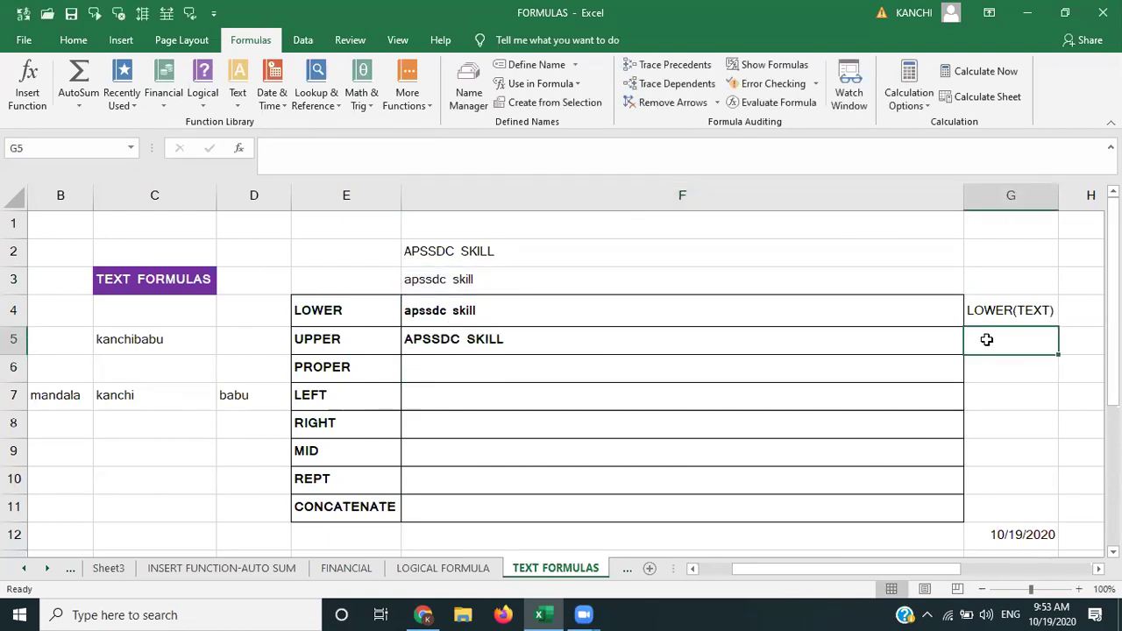
pyautogui.write('upper')
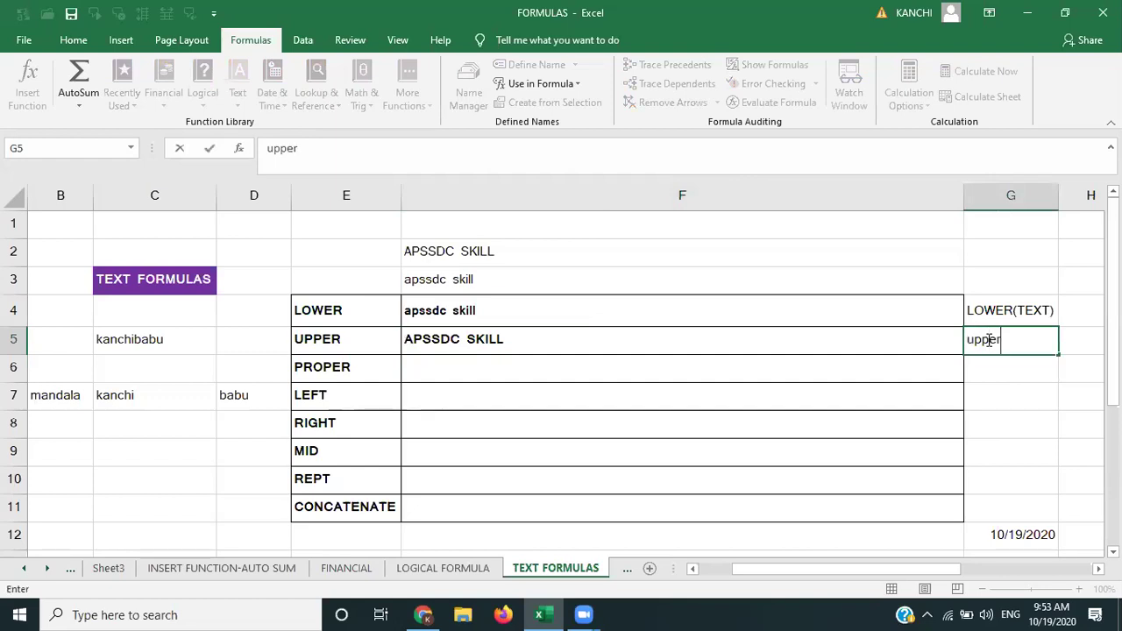
pyautogui.write('(text)')
pyautogui.press('Tab')
pyautogui.press('Left')
pyautogui.press('Left')
pyautogui.press('Down')
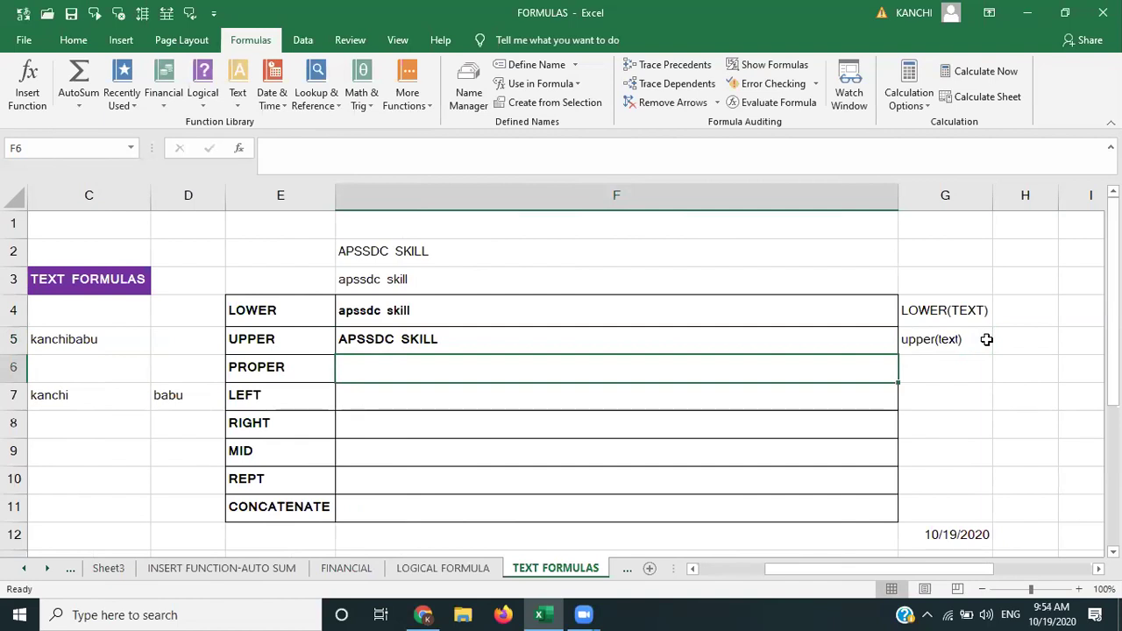
pyautogui.write('=')
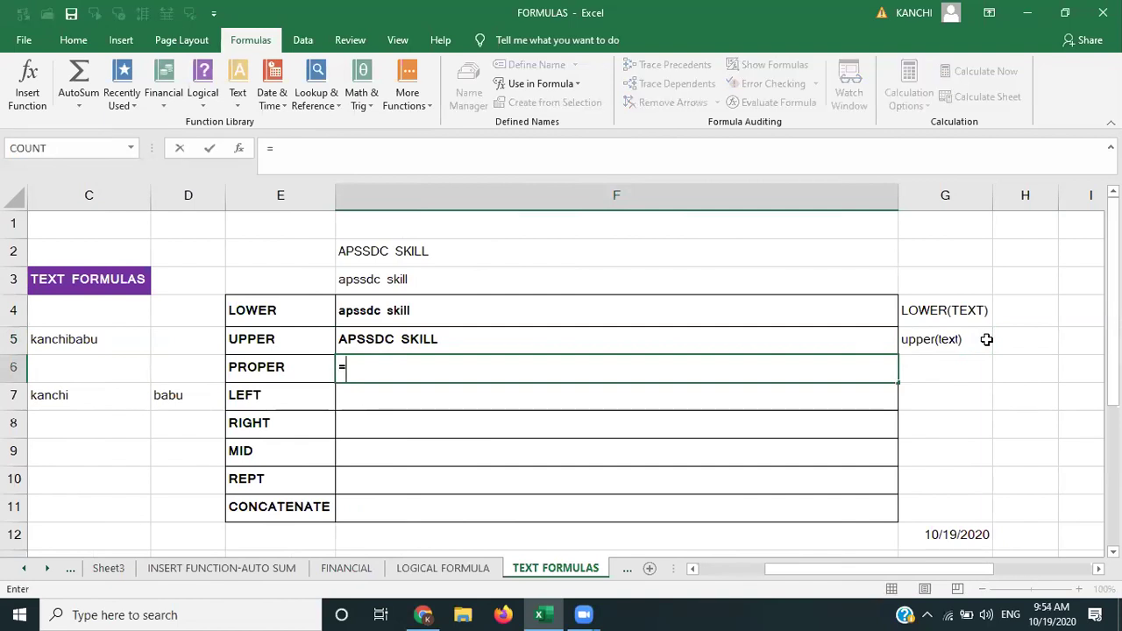
pyautogui.write('poper')
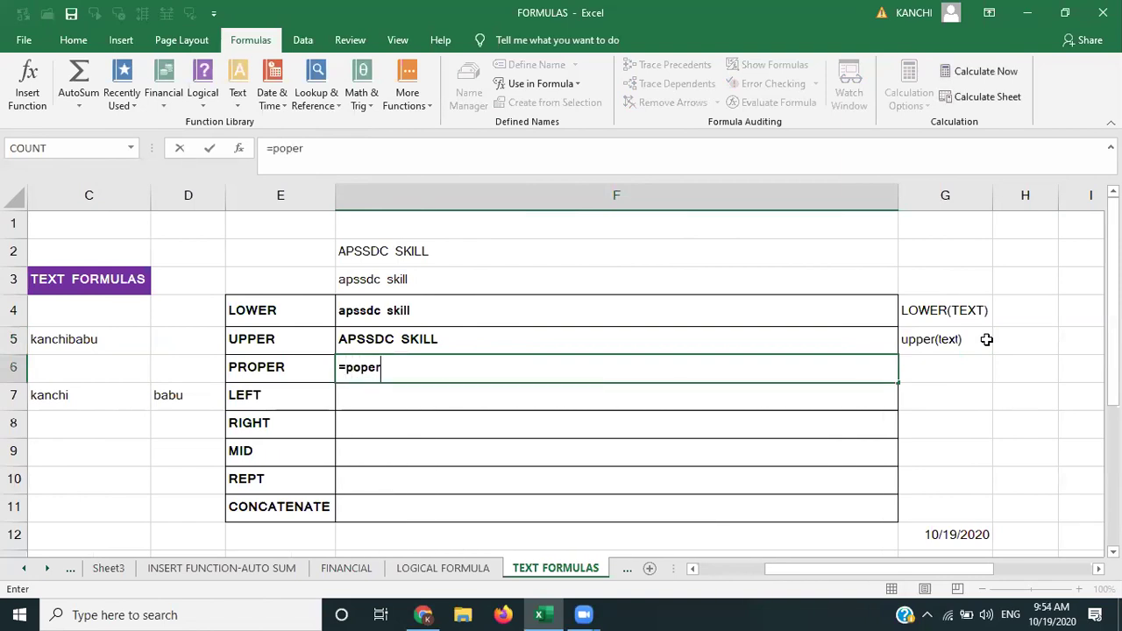
# Step: Fix the misspelling and enter =PROPER(F2) in F6, giving 'Apssdc Skill'
pyautogui.press('BackSpace')
pyautogui.press('BackSpace')
pyautogui.press('BackSpace')
pyautogui.press('BackSpace')
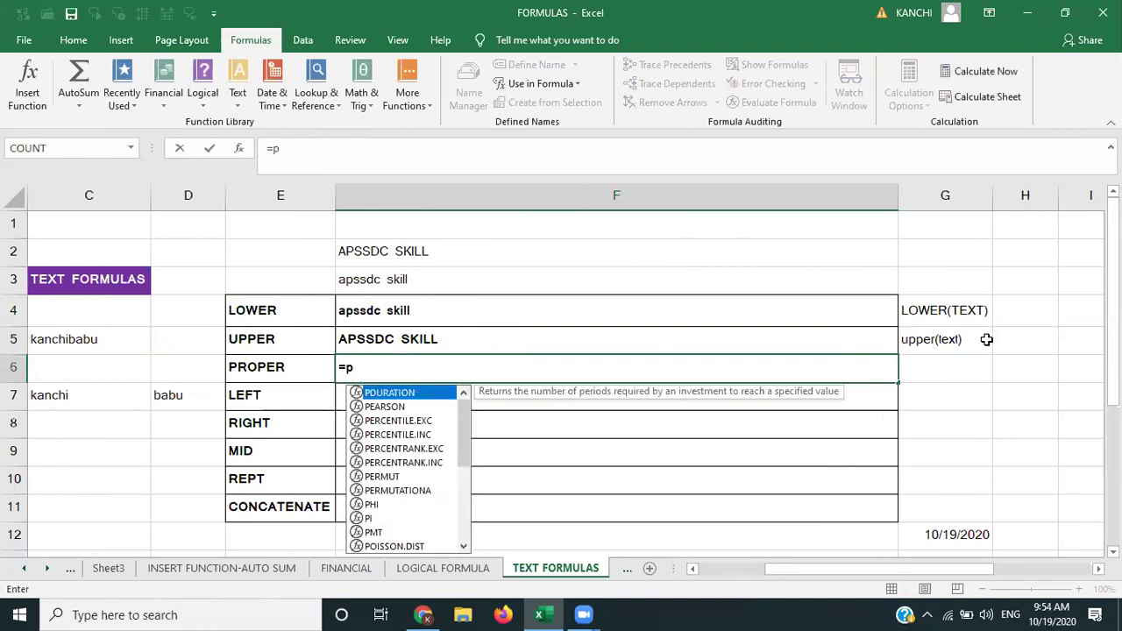
pyautogui.write('roper')
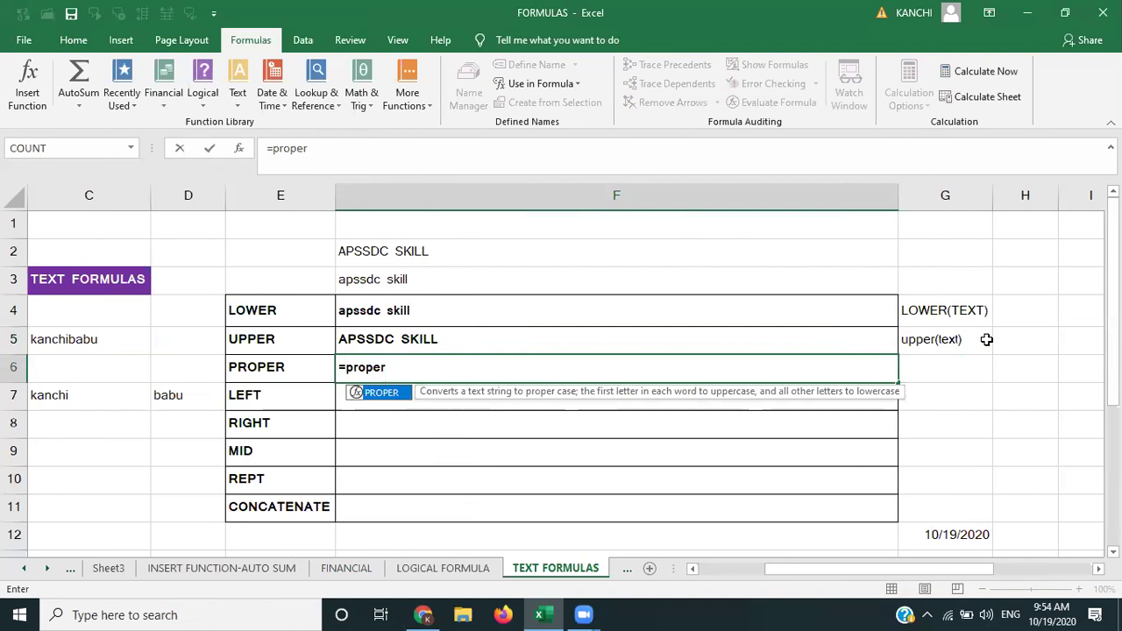
pyautogui.press('Tab')
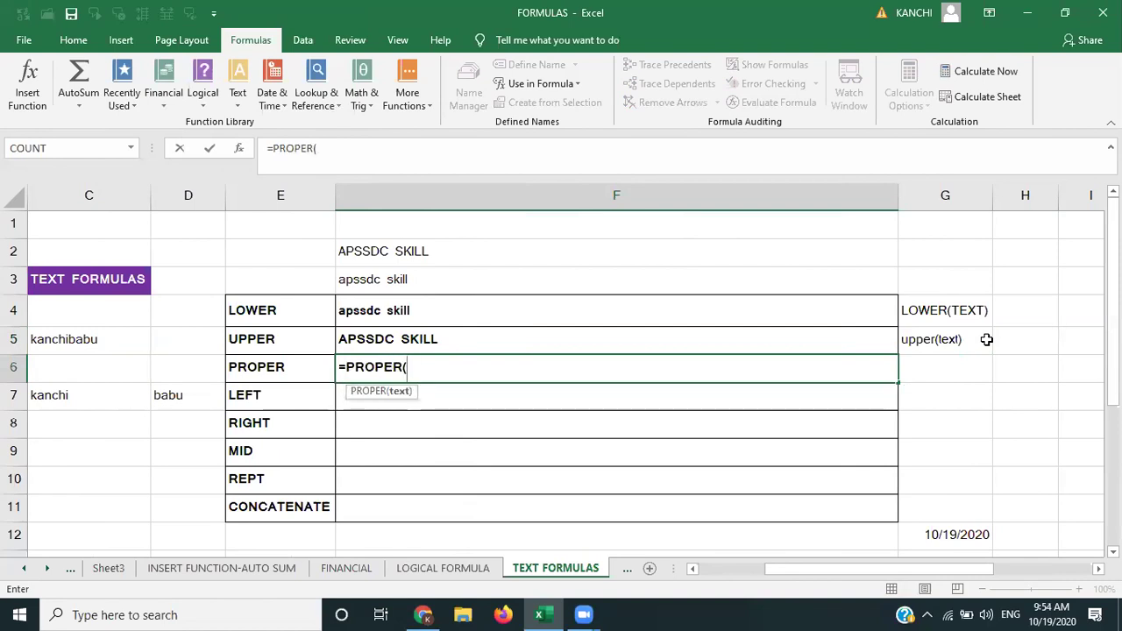
pyautogui.click(546, 250)
pyautogui.write(')')
pyautogui.press('Return')
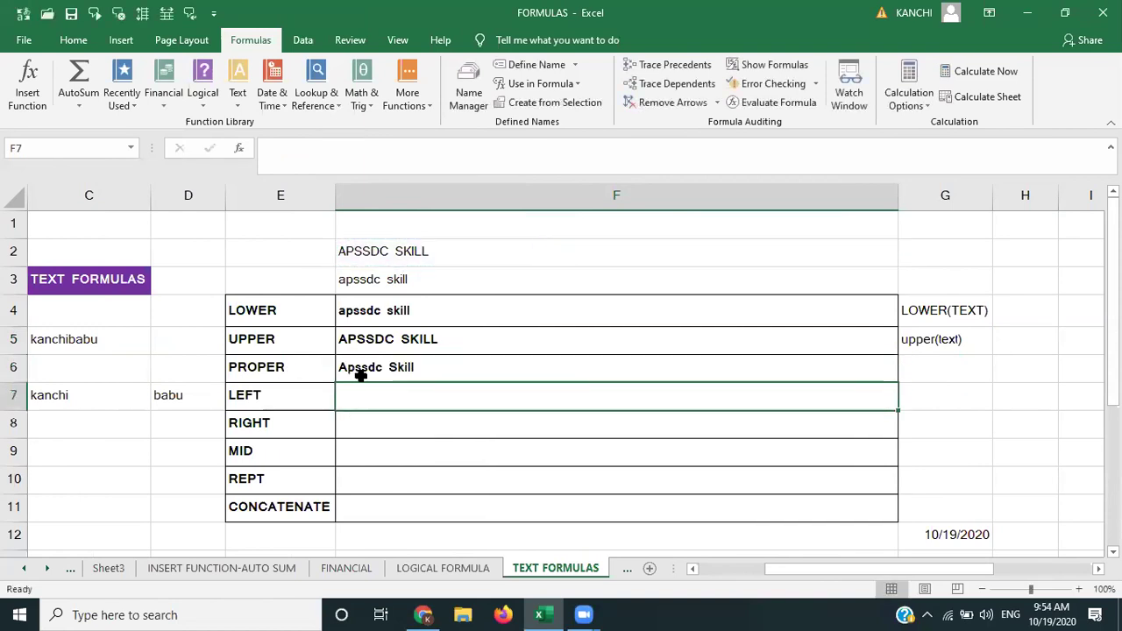
pyautogui.click(360, 372)
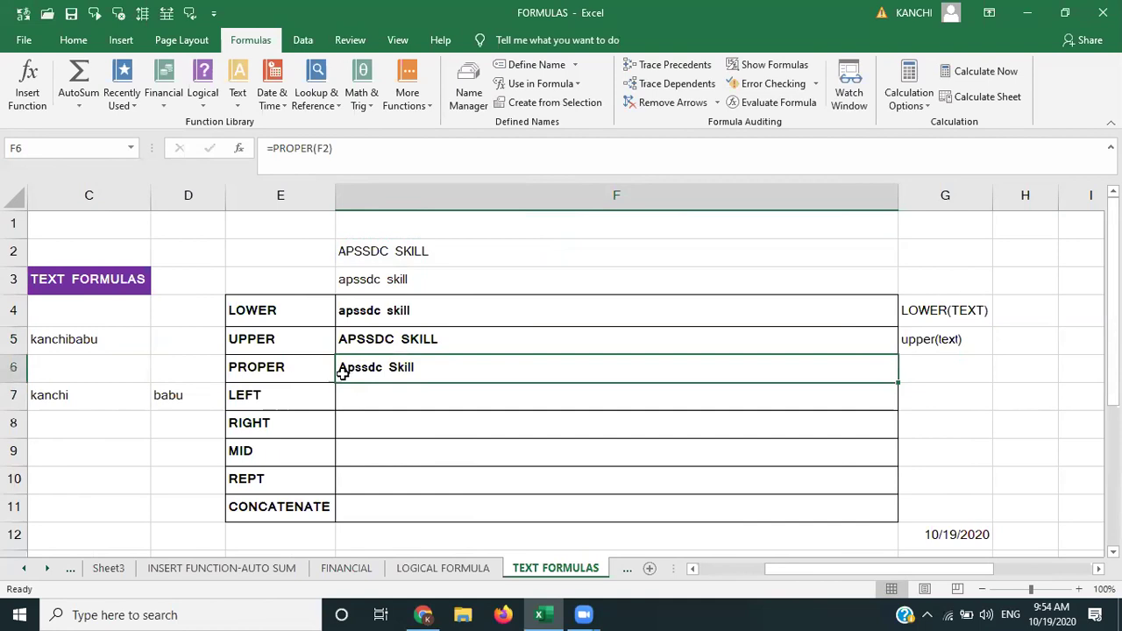
pyautogui.click(386, 393)
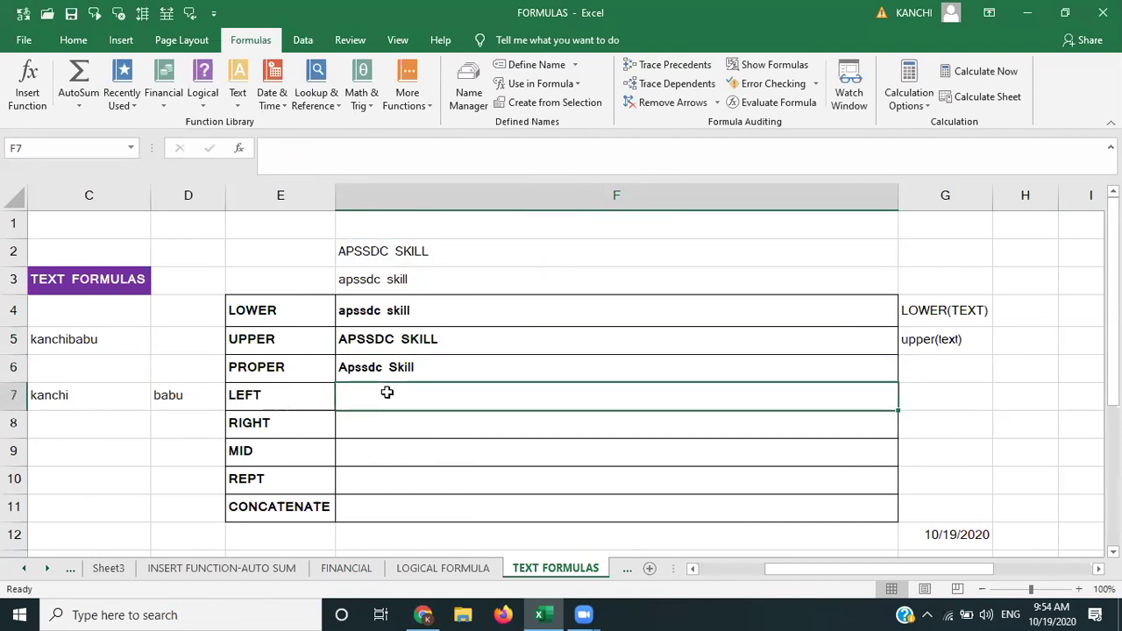
pyautogui.click(378, 369)
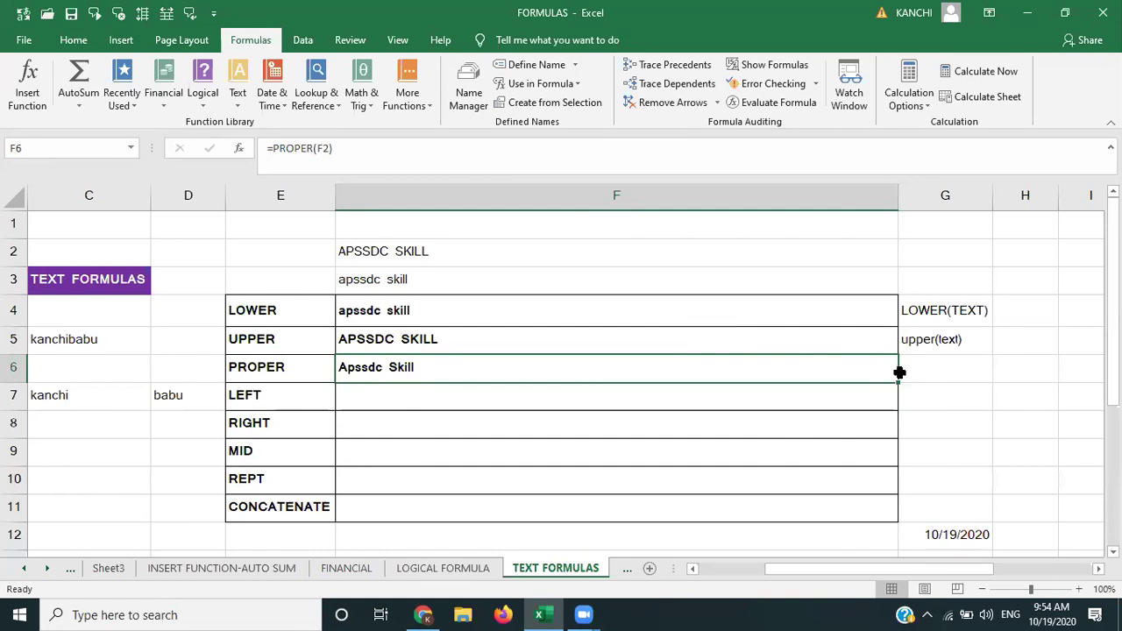
pyautogui.click(924, 359)
# Step: Enter the syntax note proper(text) in G6
pyautogui.write('proper(text')
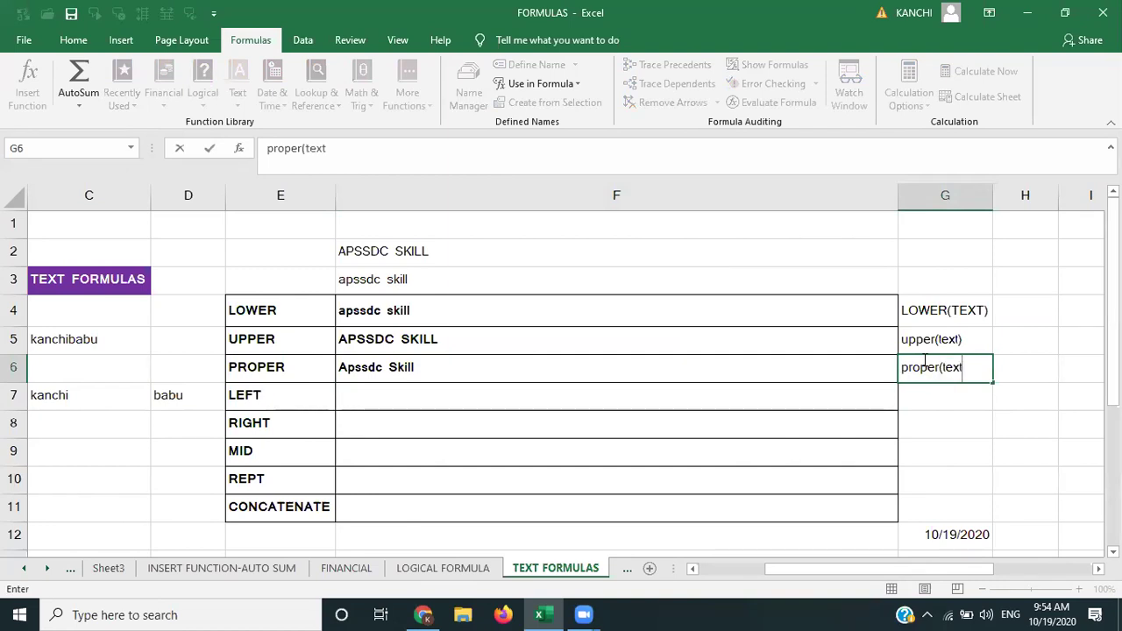
pyautogui.write(')')
pyautogui.press('Return')
pyautogui.press('Up')
pyautogui.press('Left')
pyautogui.press('Down')
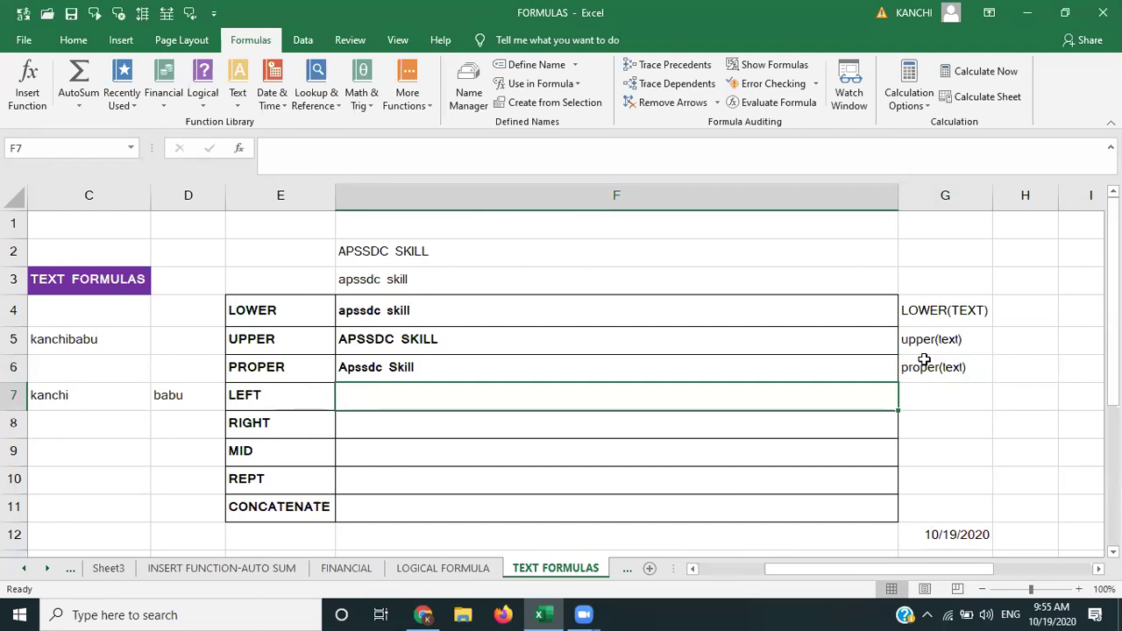
# Step: Move the cursor to cell I4, to the right of the table
pyautogui.press('Right')
pyautogui.press('Right')
pyautogui.press('Up')
pyautogui.press('Up')
pyautogui.press('Up')
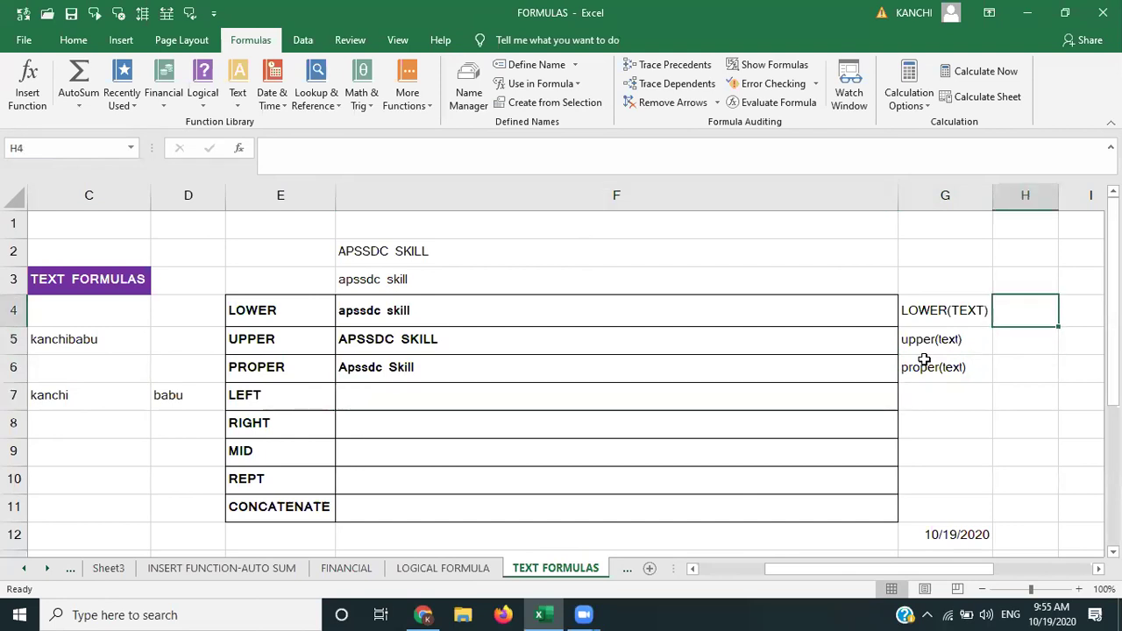
pyautogui.press('Right')
pyautogui.press('Left')
pyautogui.press('Right')
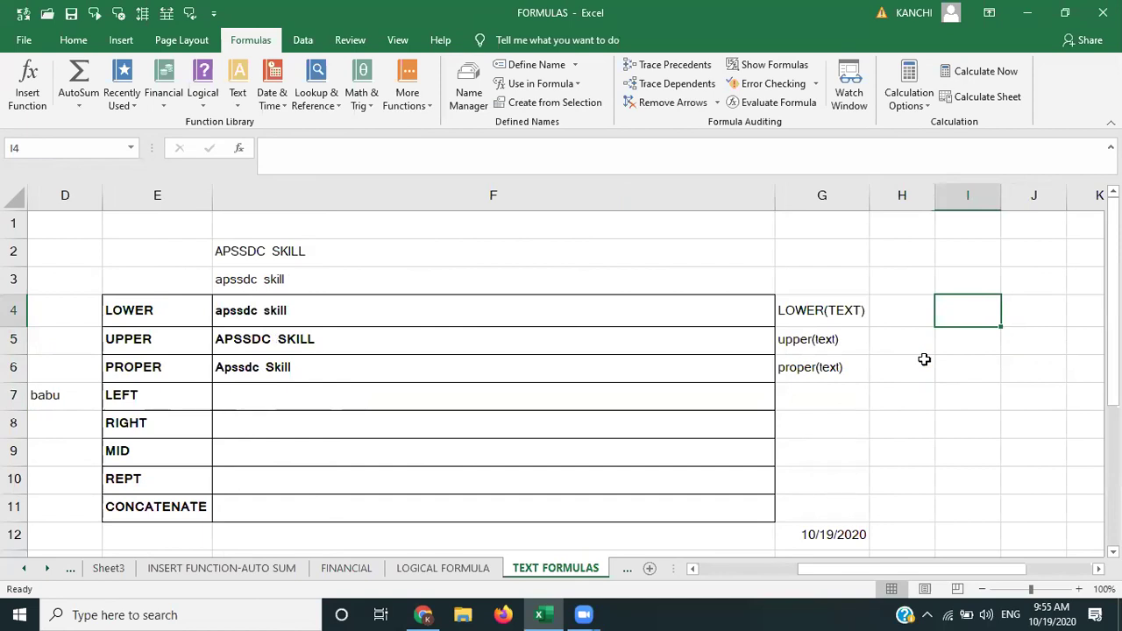
# Step: Enter a one-word sample name in I4 and widen column I to fit it
pyautogui.write('=')
pyautogui.write('kanchi')
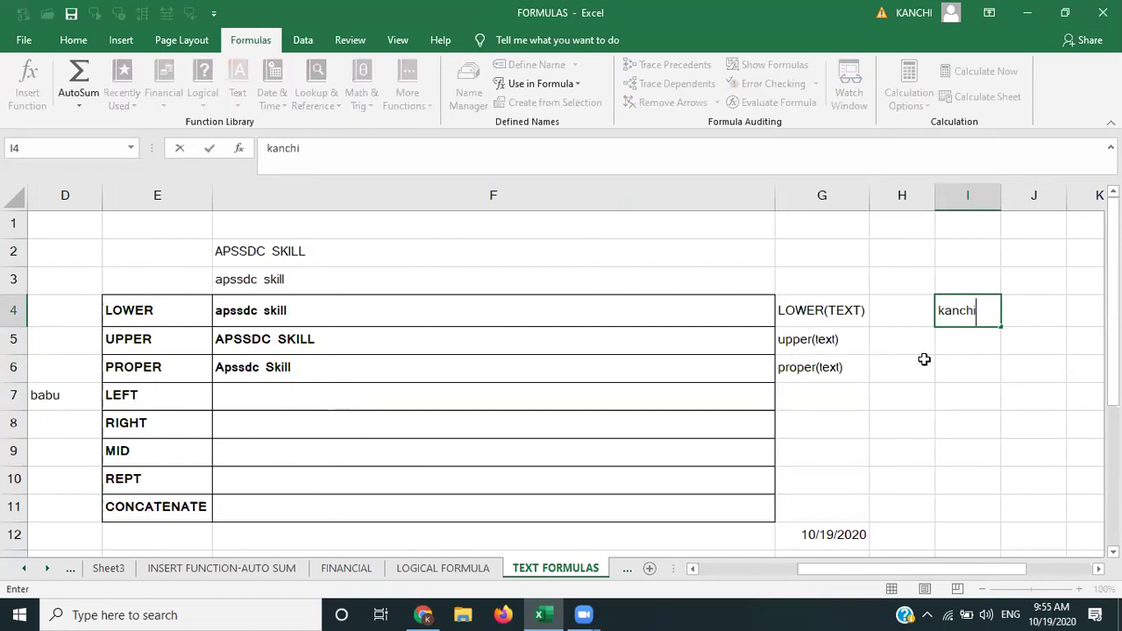
pyautogui.write('babu')
pyautogui.press('Tab')
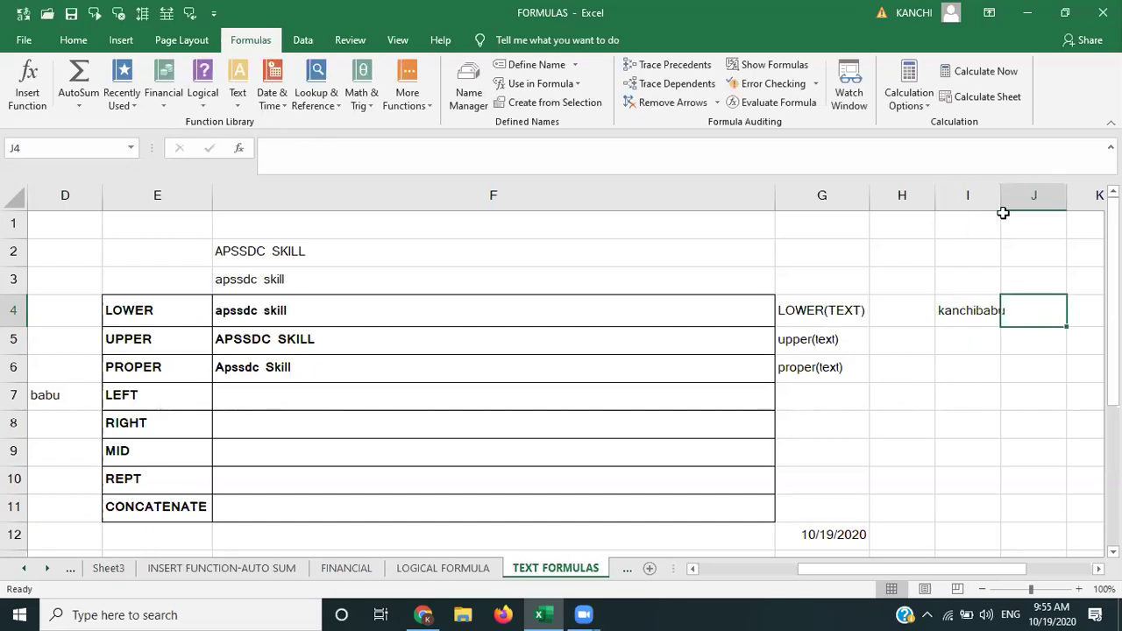
pyautogui.moveTo(1001, 193); pyautogui.dragTo(1035, 190)
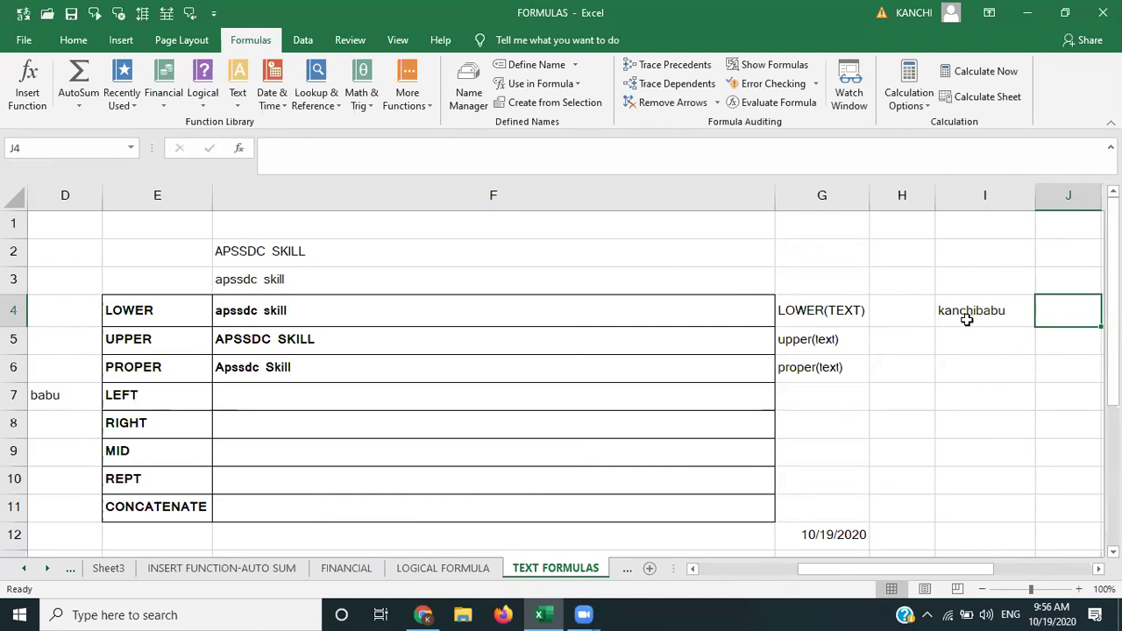
# Step: Enter =LEFT(I4,6) in F7 to return the name's first six letters
pyautogui.click(464, 399)
pyautogui.write('=left')
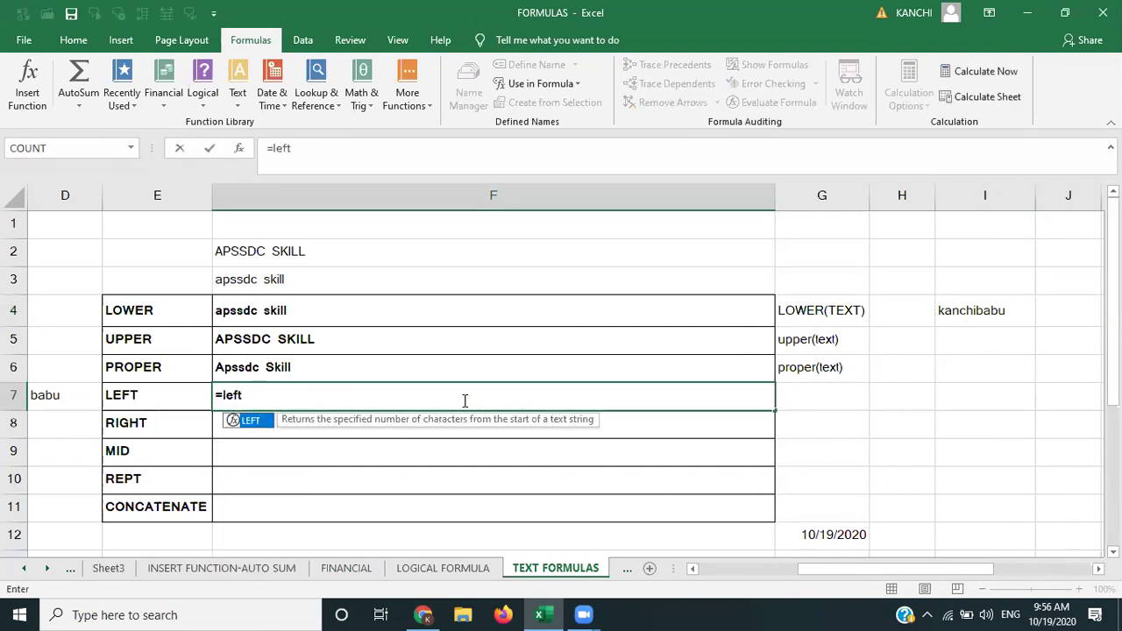
pyautogui.press('Tab')
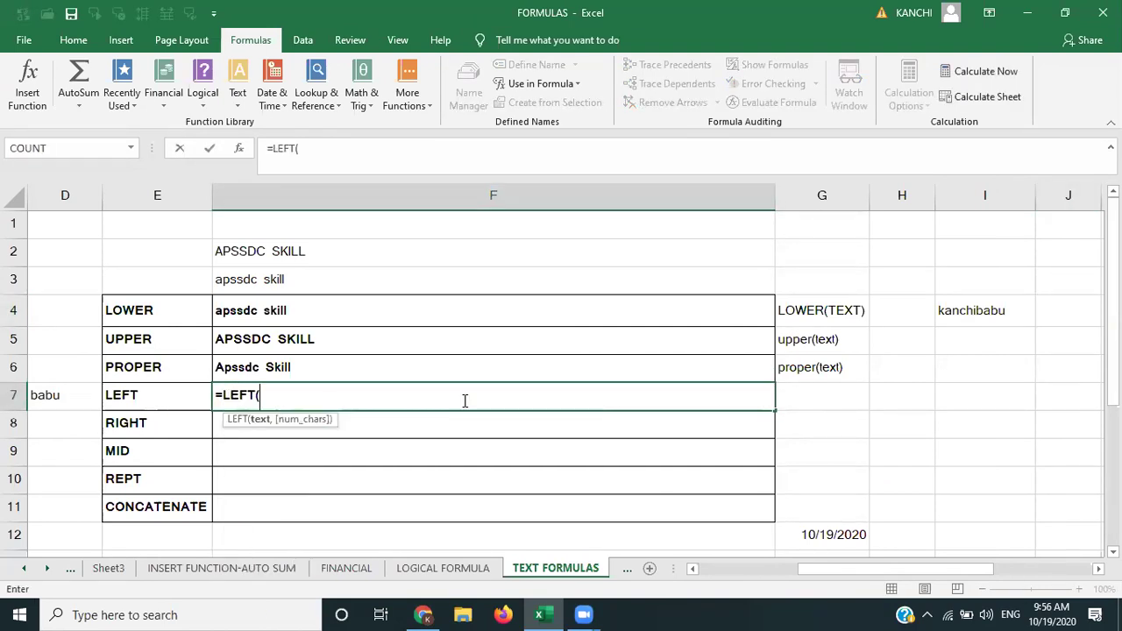
pyautogui.click(968, 311)
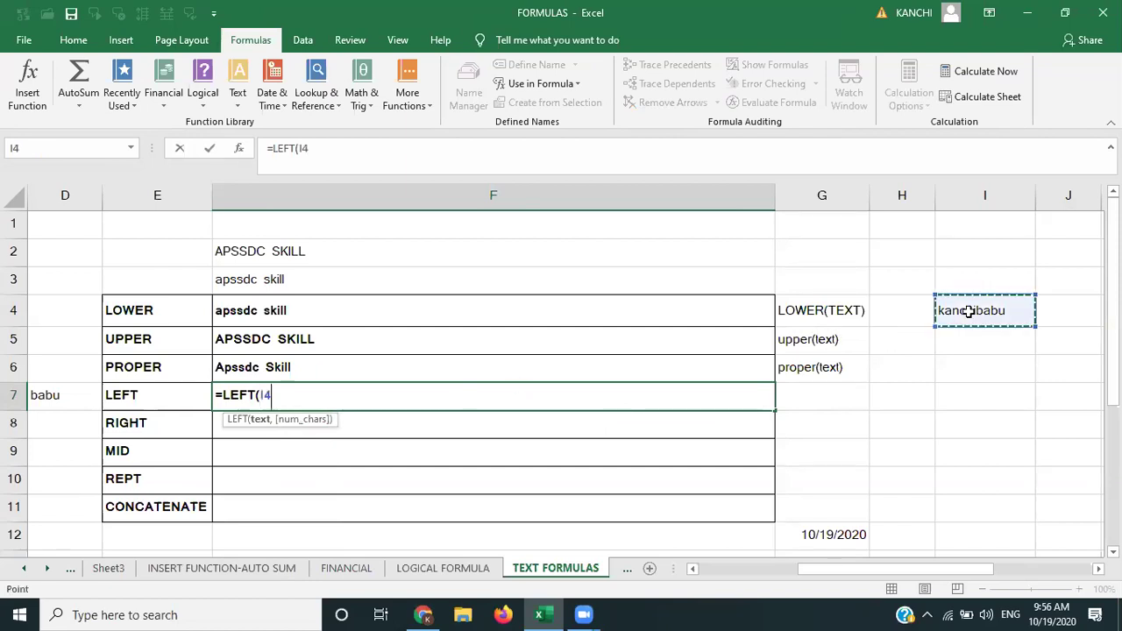
pyautogui.write(',')
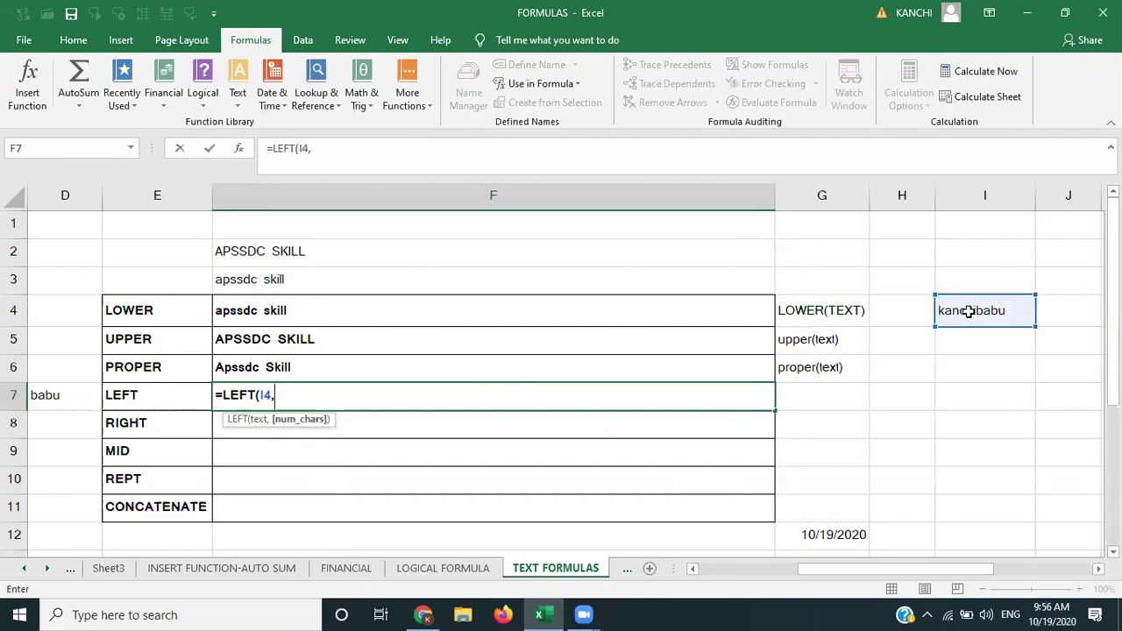
pyautogui.write('6)')
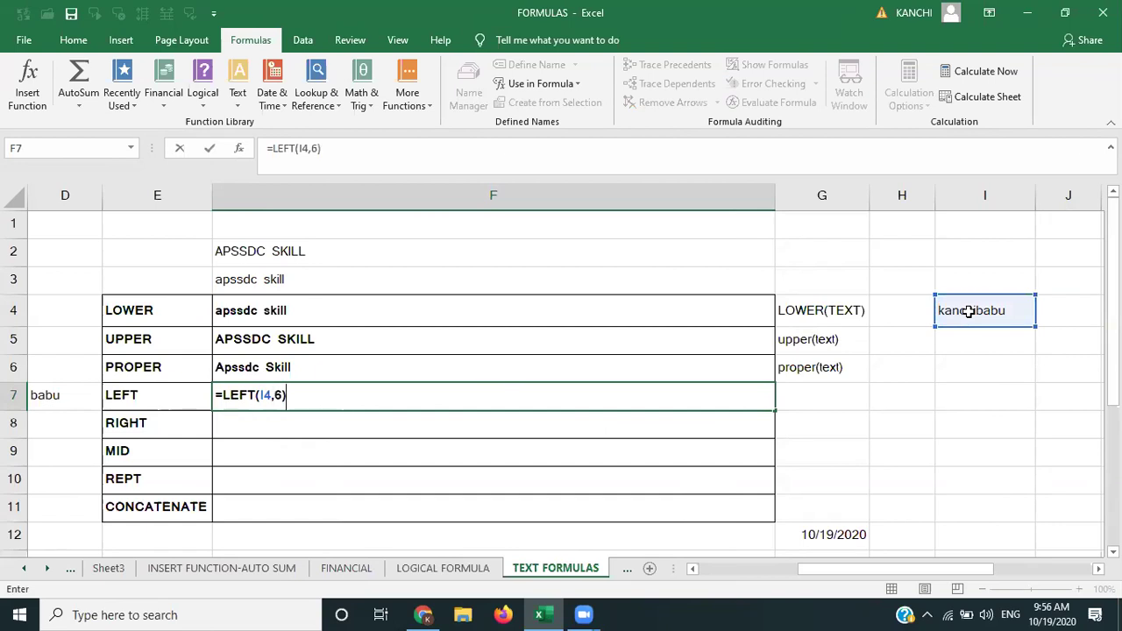
pyautogui.press('Return')
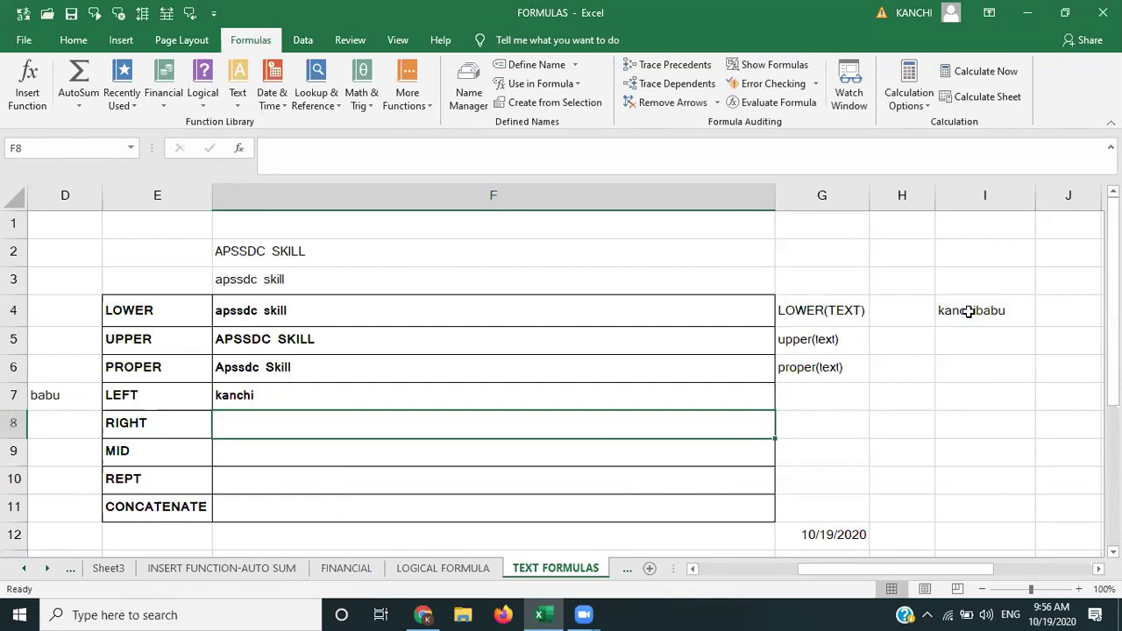
pyautogui.click(398, 391)
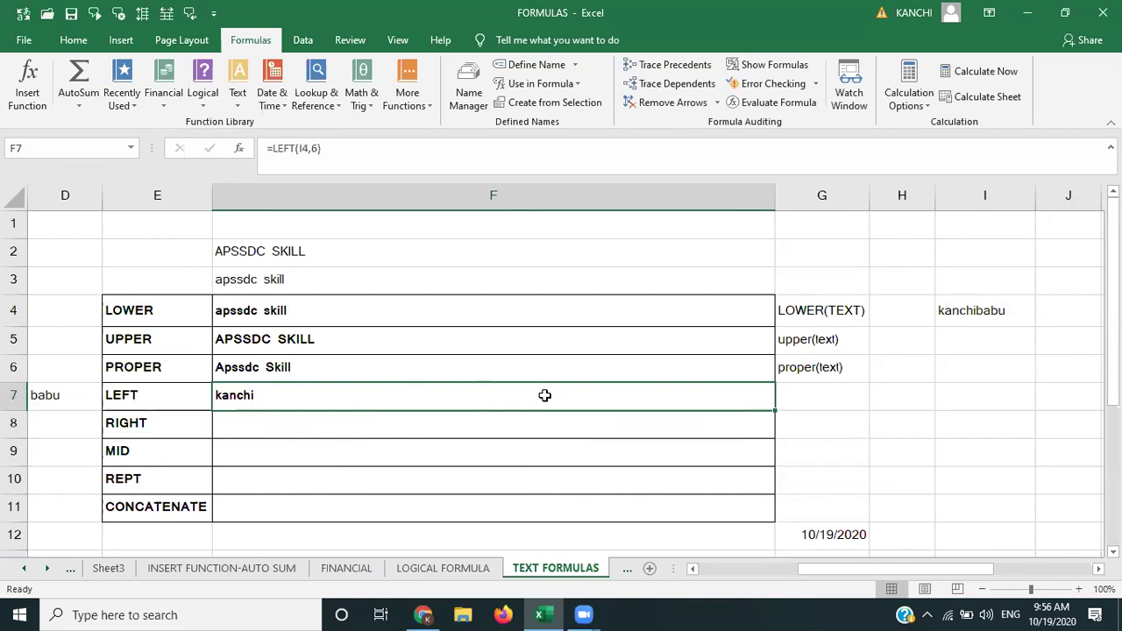
# Step: Write the note left(text,no of letters) in G7 and widen column G to fit
pyautogui.click(794, 403)
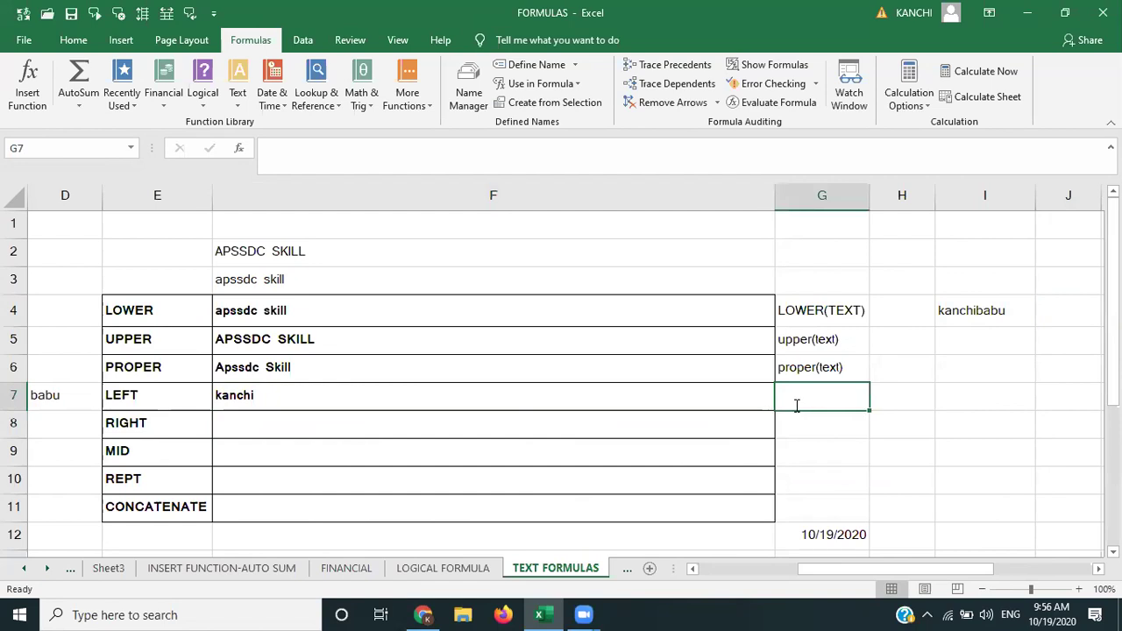
pyautogui.write('left')
pyautogui.press('Tab')
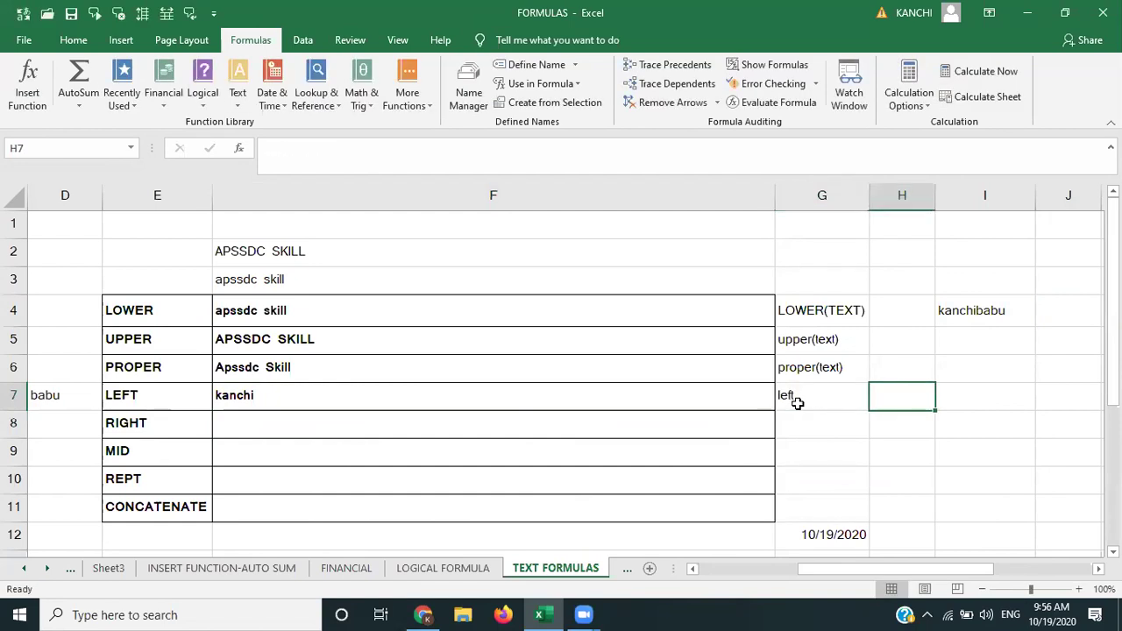
pyautogui.click(797, 403)
pyautogui.doubleClick(797, 402)
pyautogui.write('(')
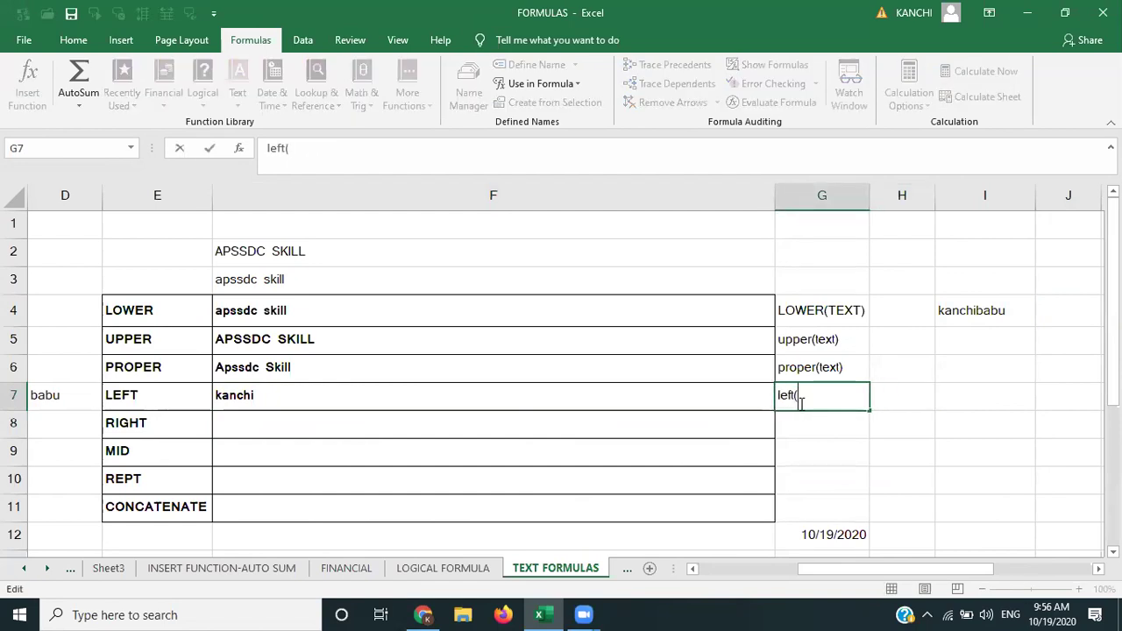
pyautogui.write('text,')
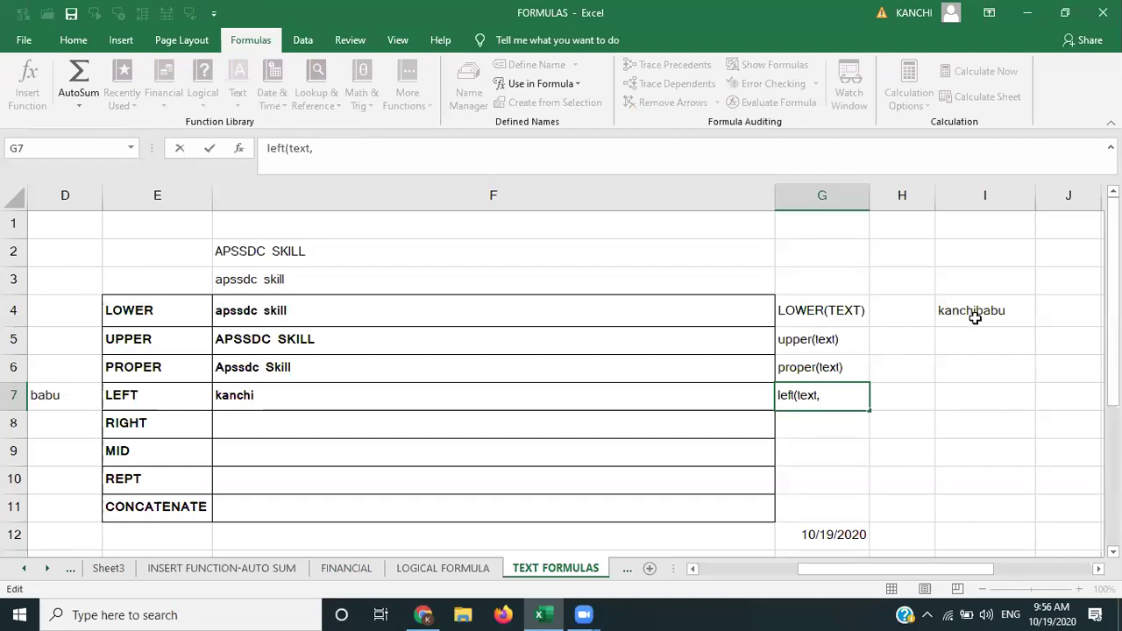
pyautogui.write('6')
pyautogui.press('BackSpace')
pyautogui.write('no of letters')
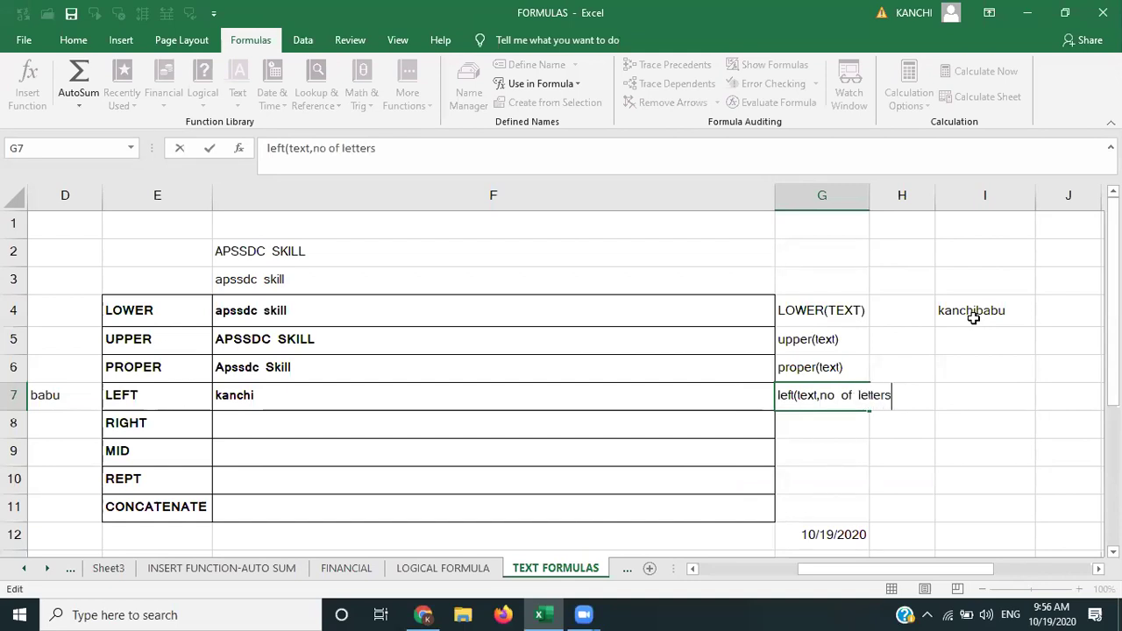
pyautogui.write(')')
pyautogui.press('Tab')
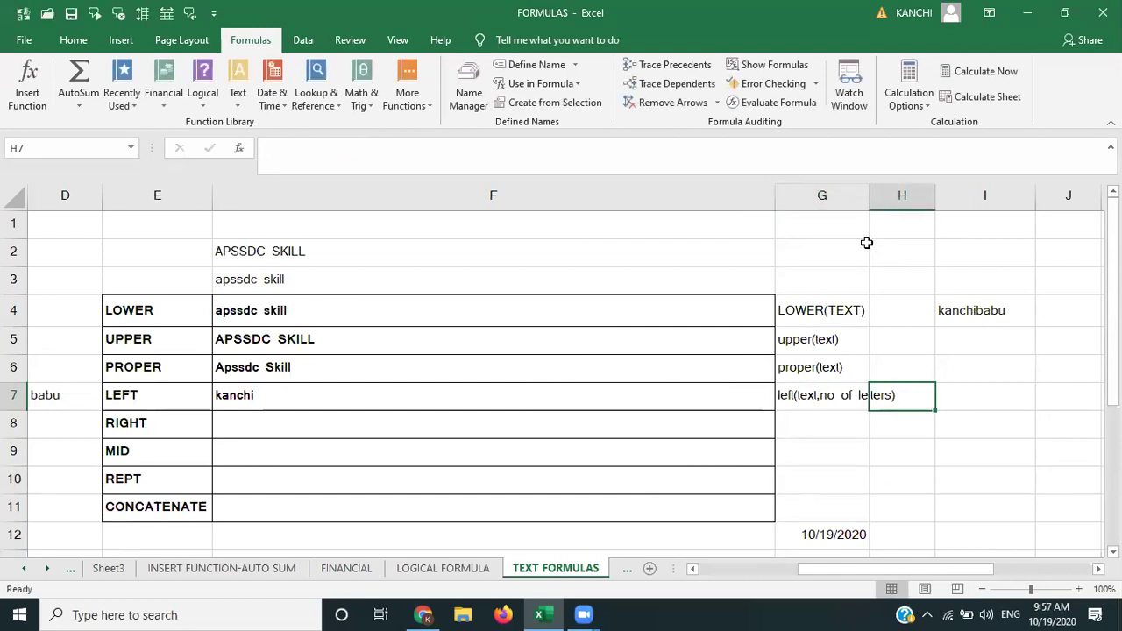
pyautogui.moveTo(869, 203); pyautogui.dragTo(897, 199)
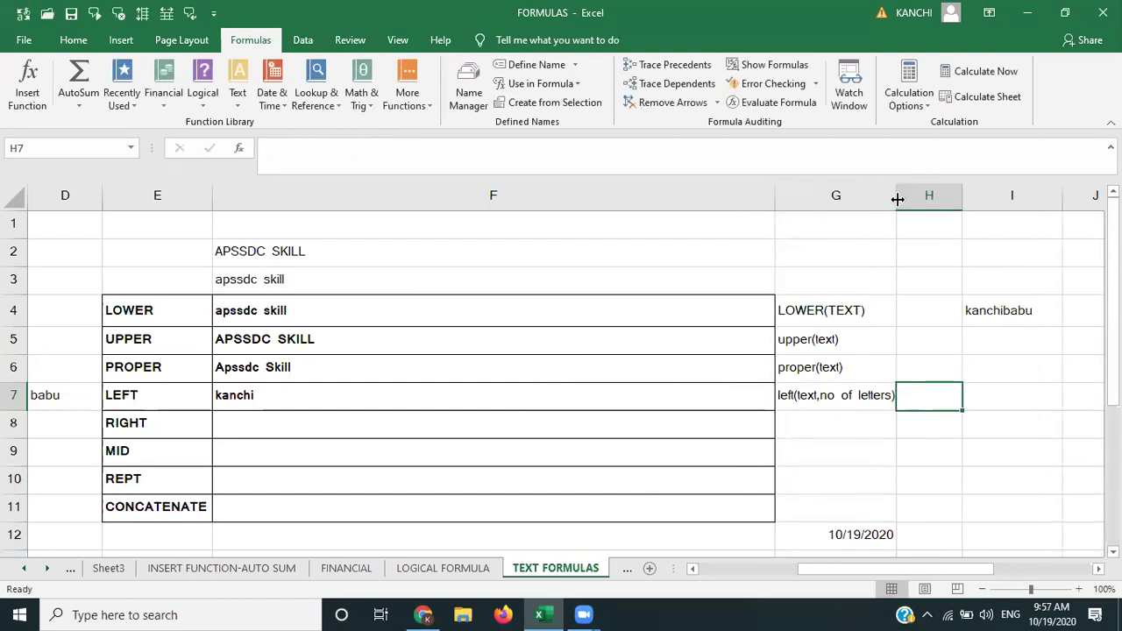
pyautogui.click(305, 421)
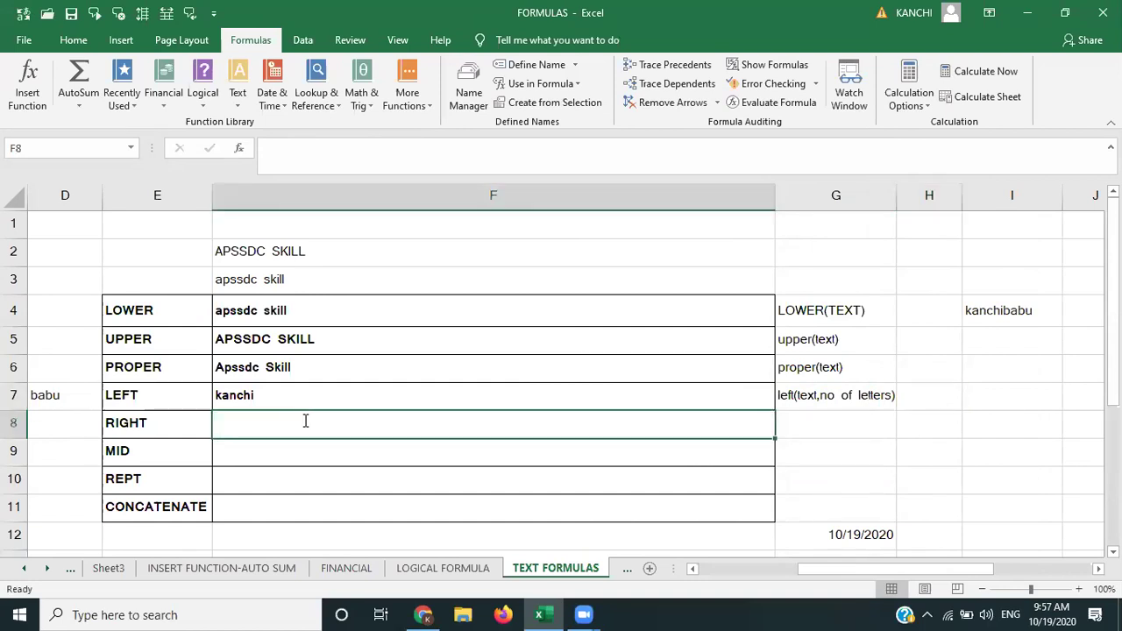
# Step: Enter =RIGHT(I4,4) in F8 to return the name's last four letters
pyautogui.write('=right')
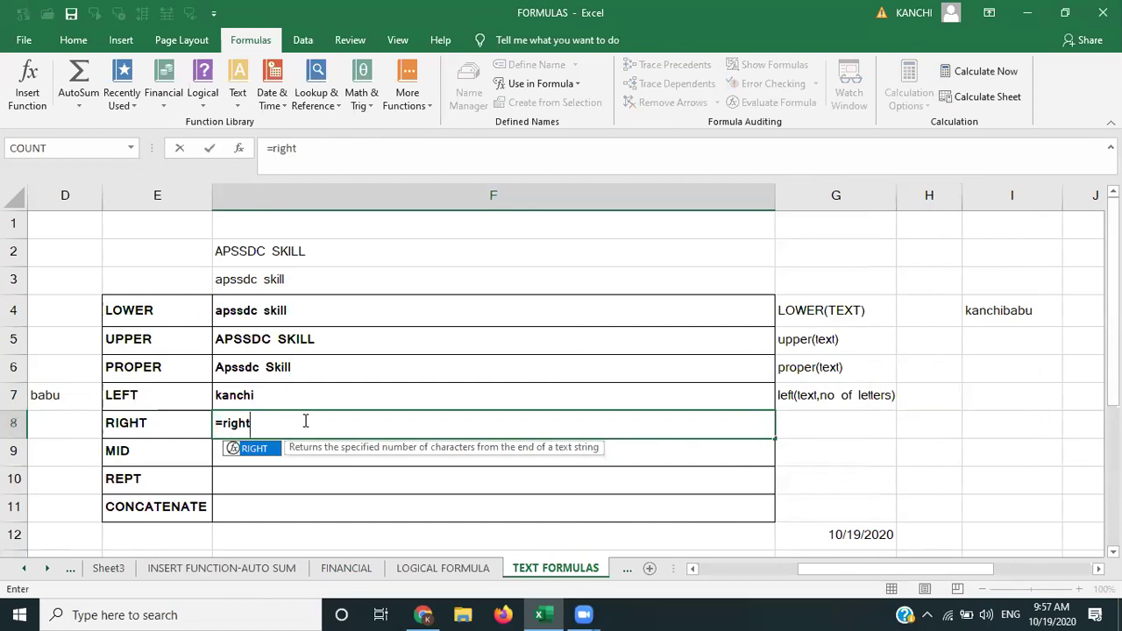
pyautogui.press('Tab')
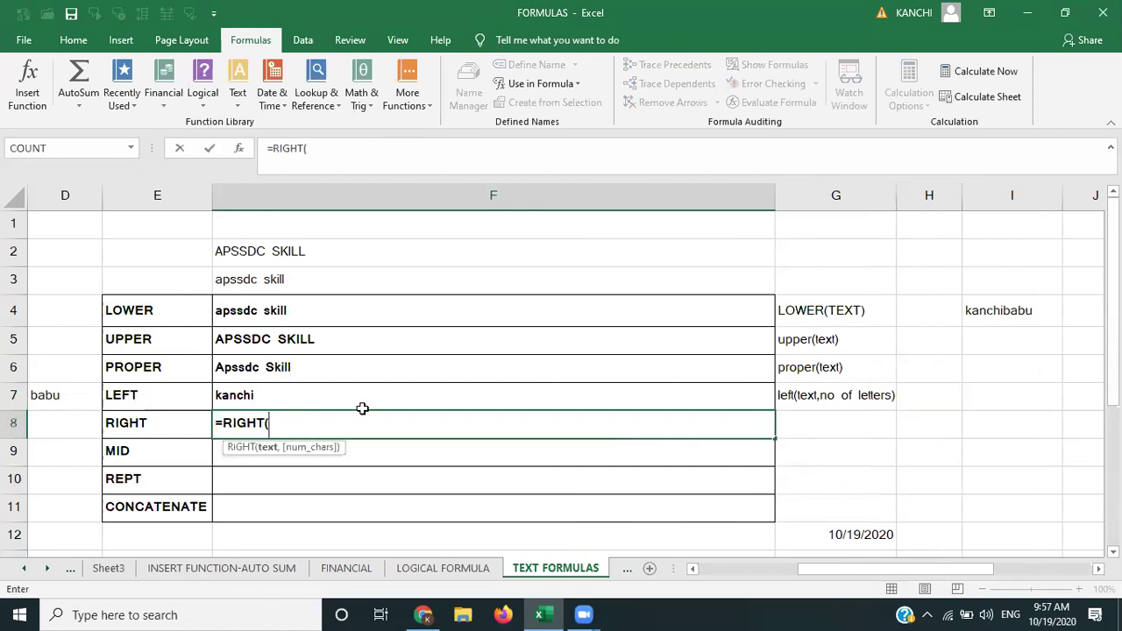
pyautogui.click(971, 311)
pyautogui.write(',4')
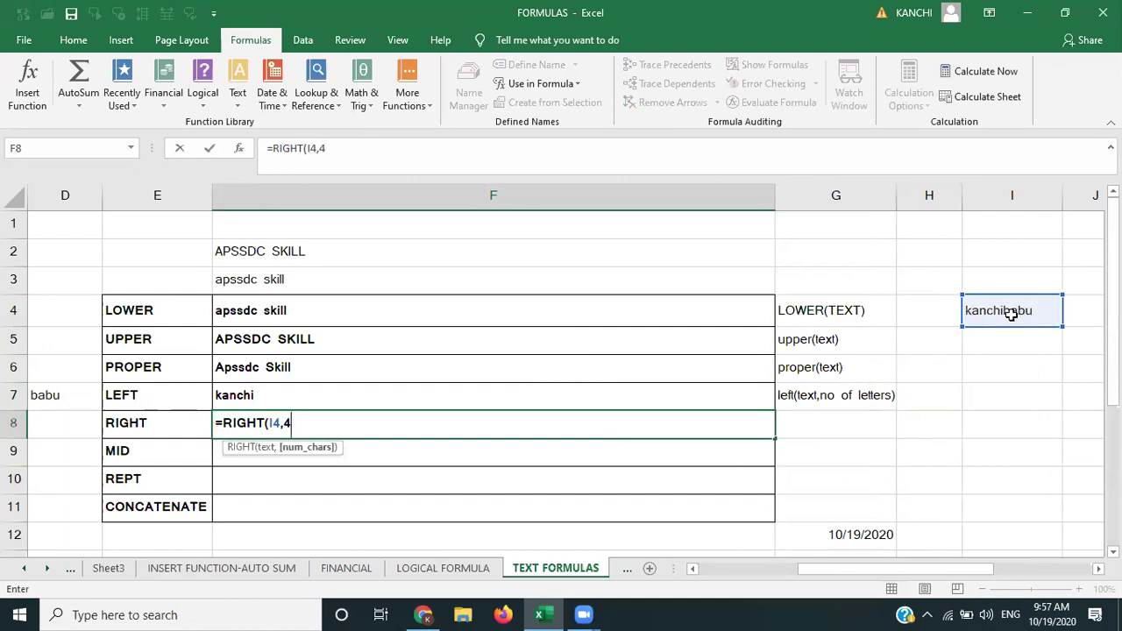
pyautogui.write(')')
pyautogui.press('Return')
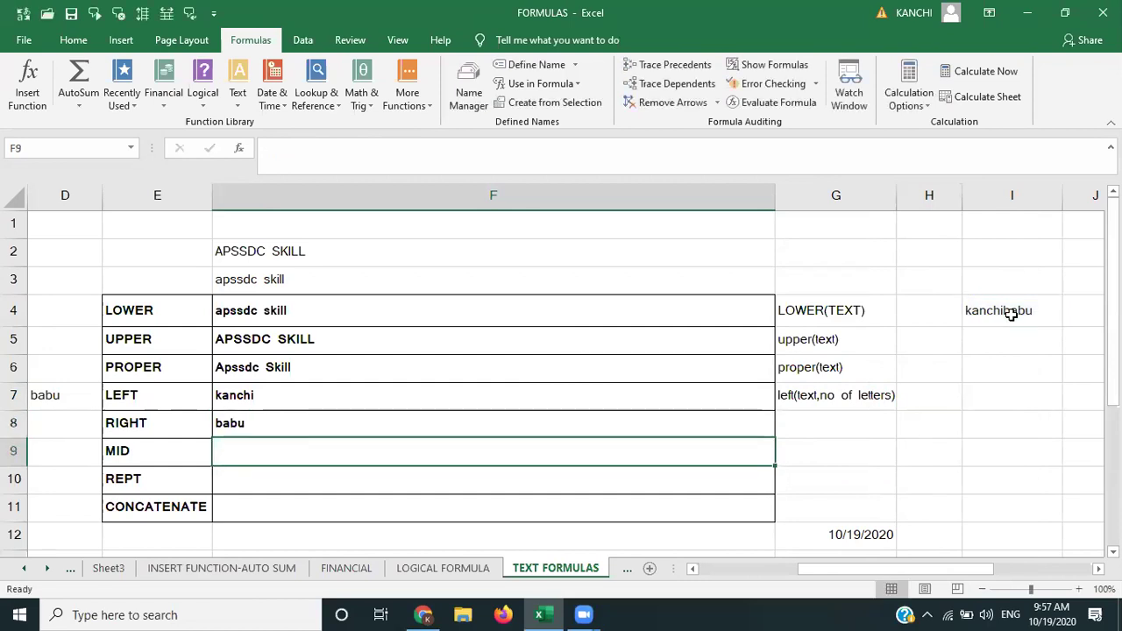
pyautogui.click(542, 428)
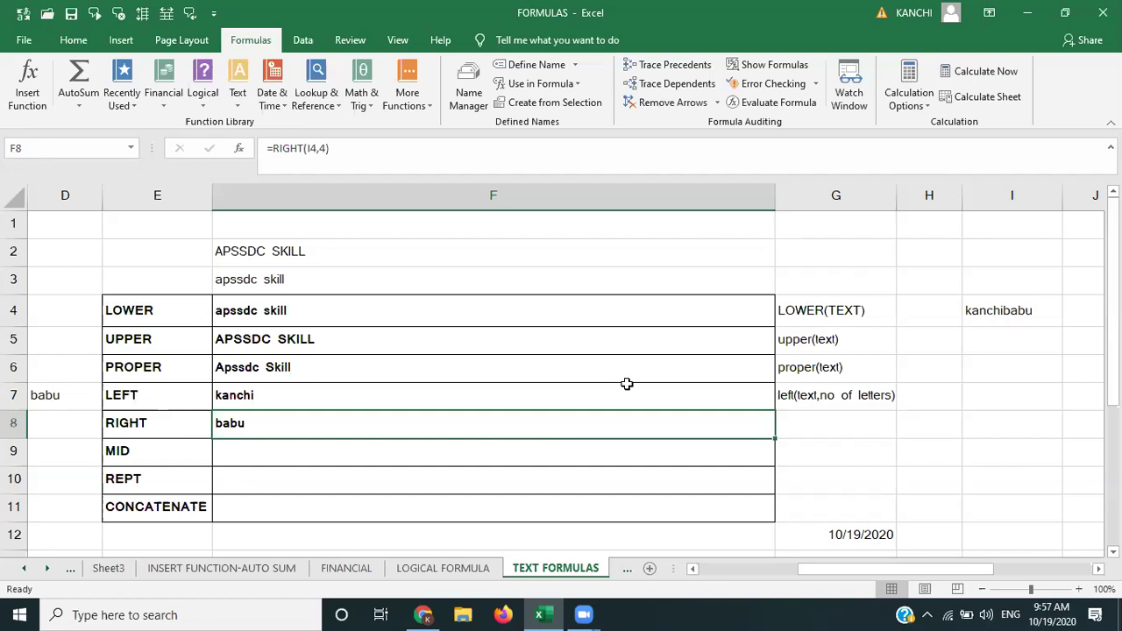
pyautogui.click(277, 458)
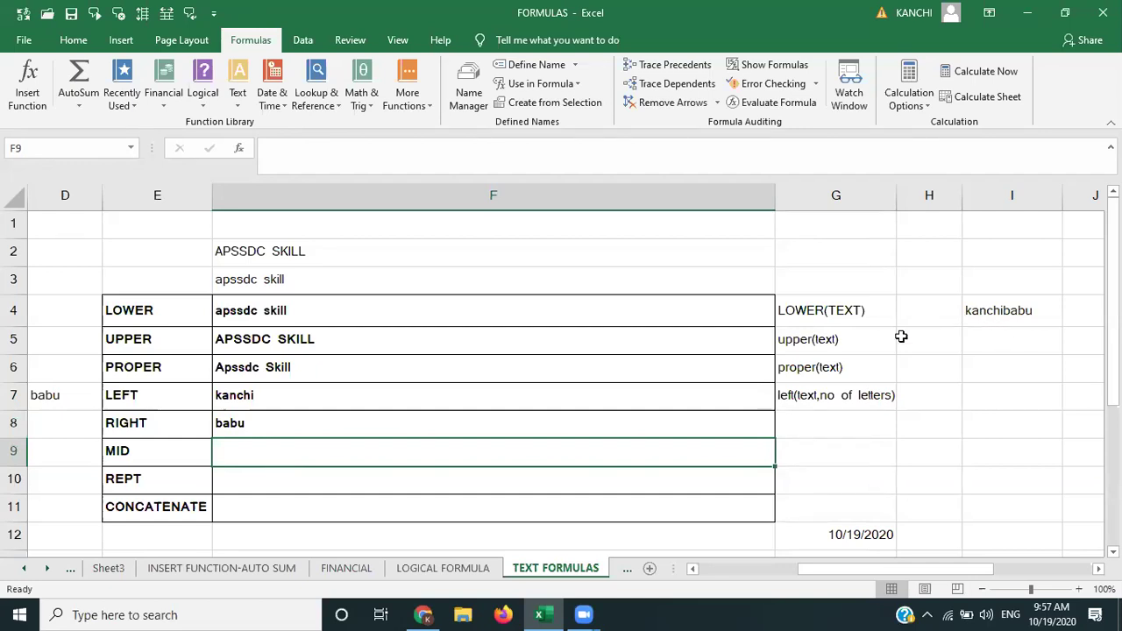
# Step: Enter =MID(I4,2,3) in F9, returning 'anc' from the sample name
pyautogui.write('=')
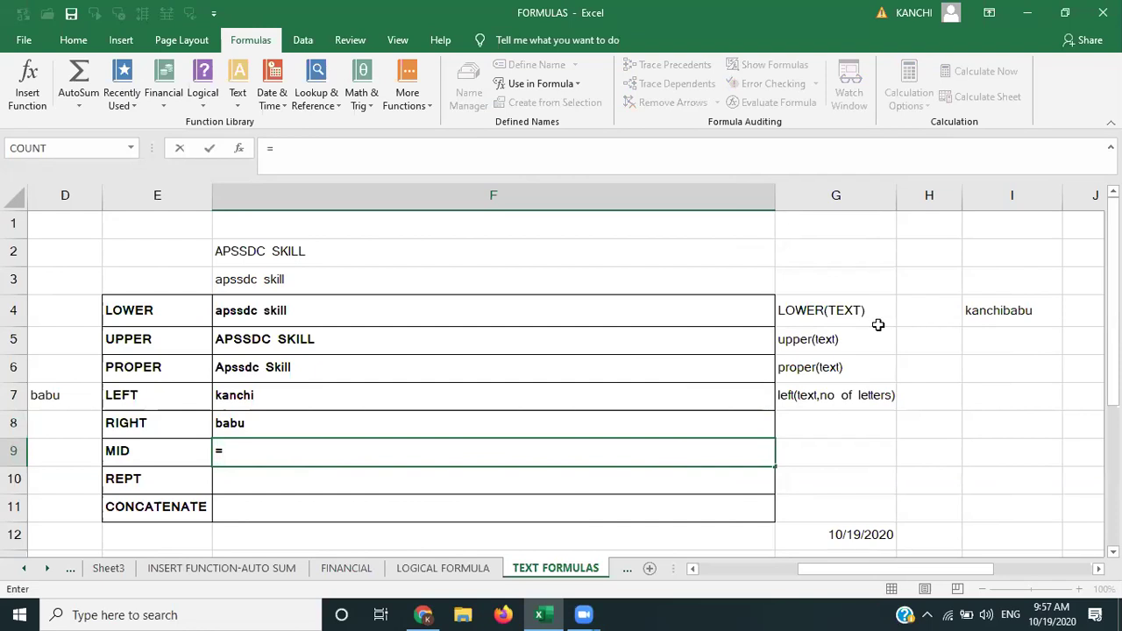
pyautogui.write('mid')
pyautogui.press('Tab')
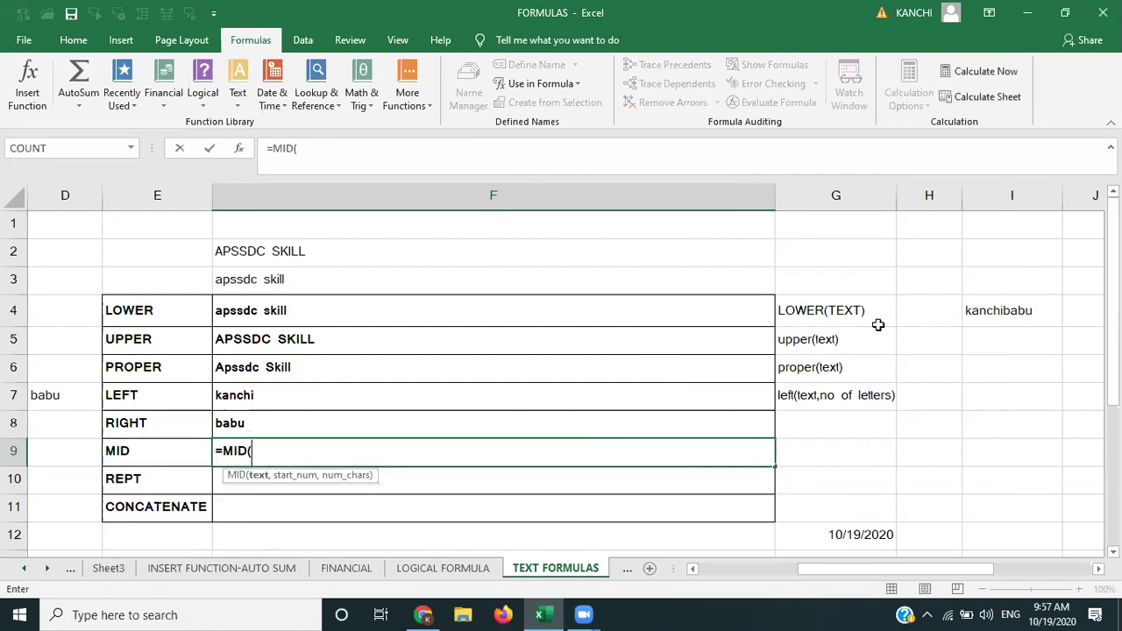
pyautogui.click(1004, 321)
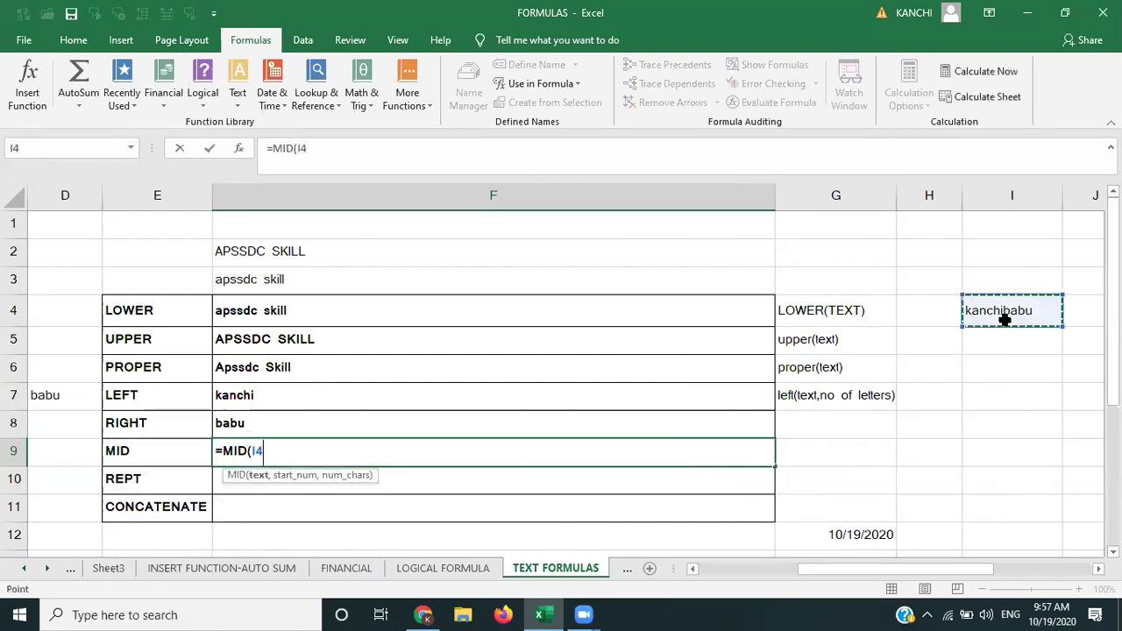
pyautogui.write(',2')
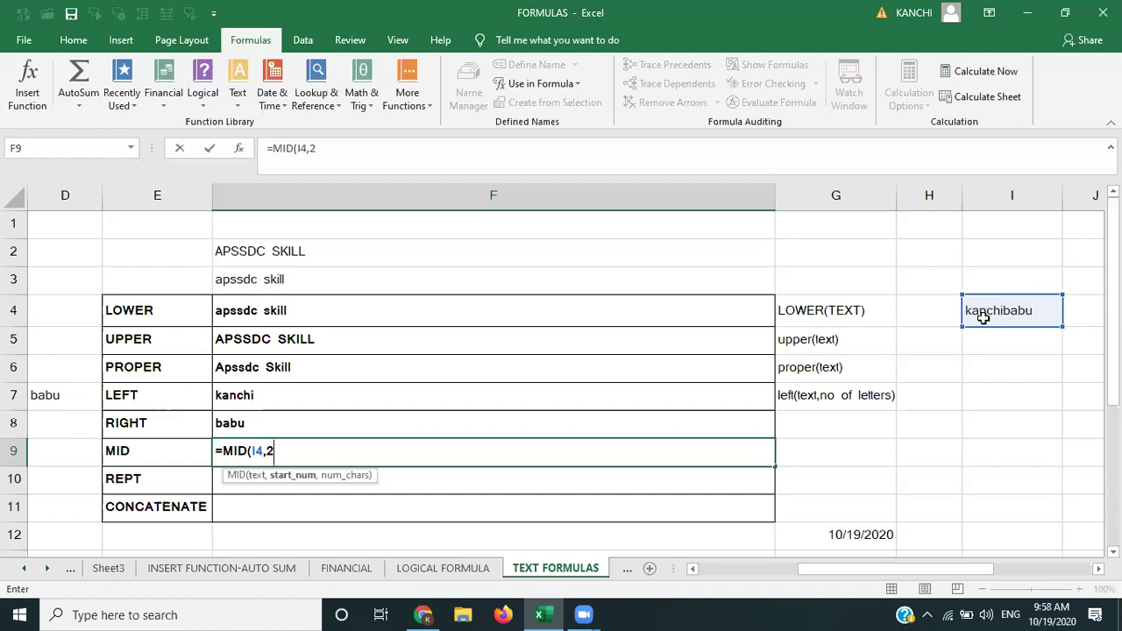
pyautogui.write(',')
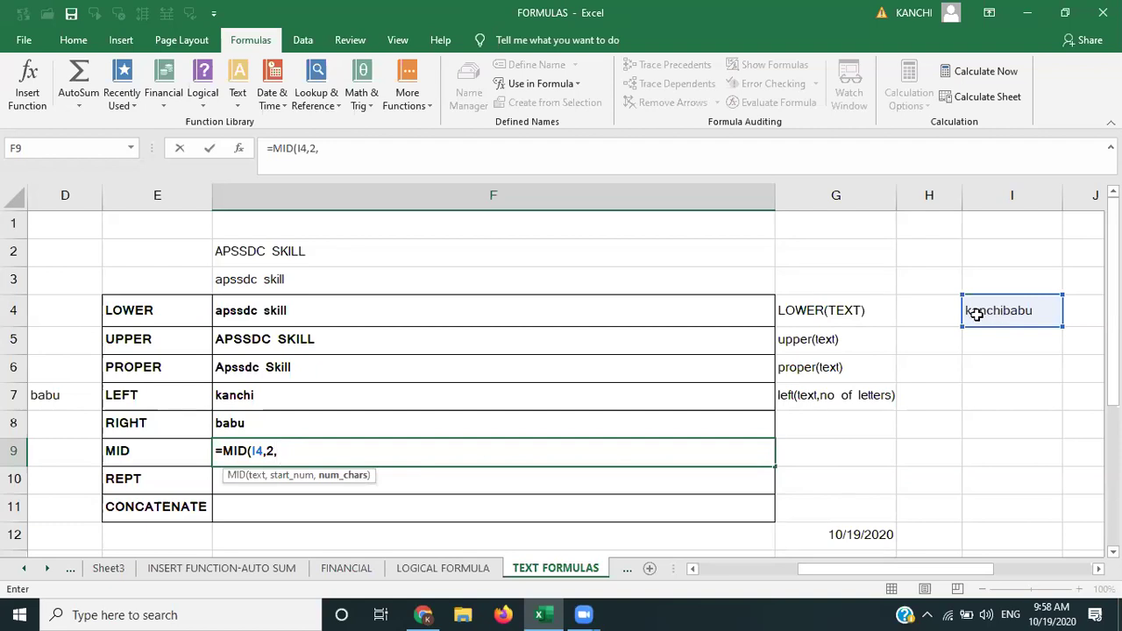
pyautogui.click(974, 312)
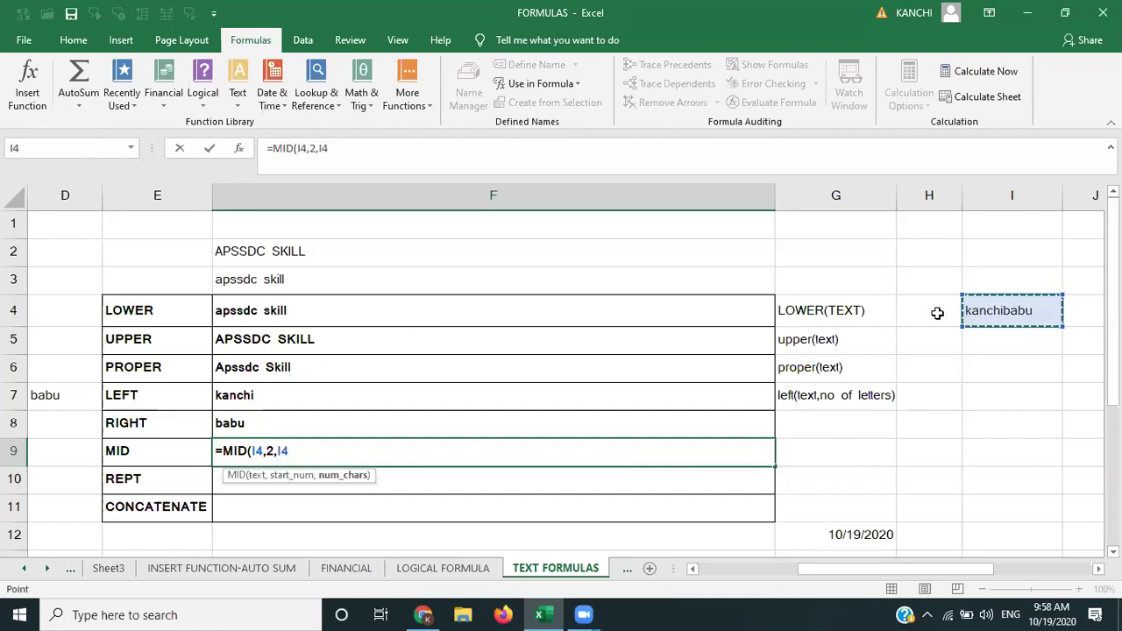
pyautogui.press('BackSpace')
pyautogui.press('BackSpace')
pyautogui.write('3')
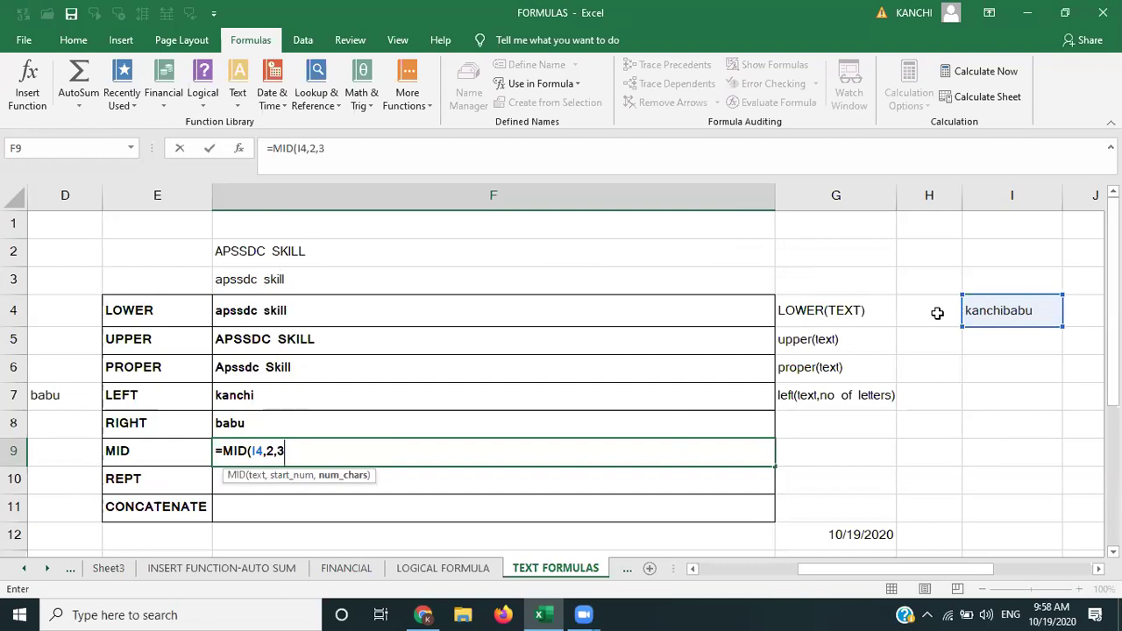
pyautogui.press('Return')
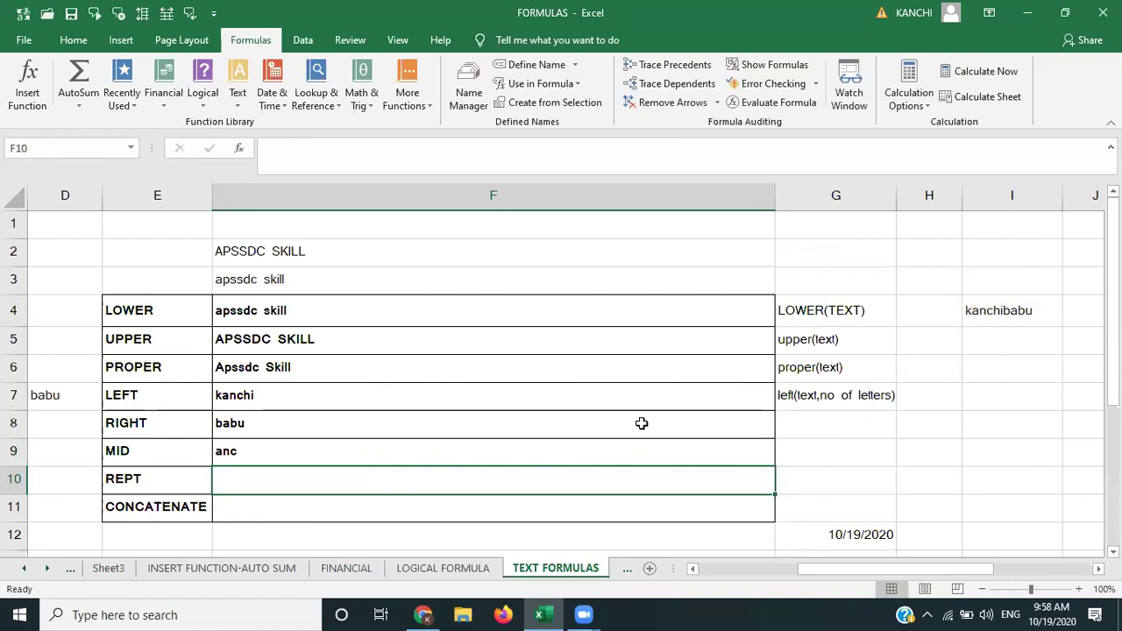
pyautogui.click(430, 450)
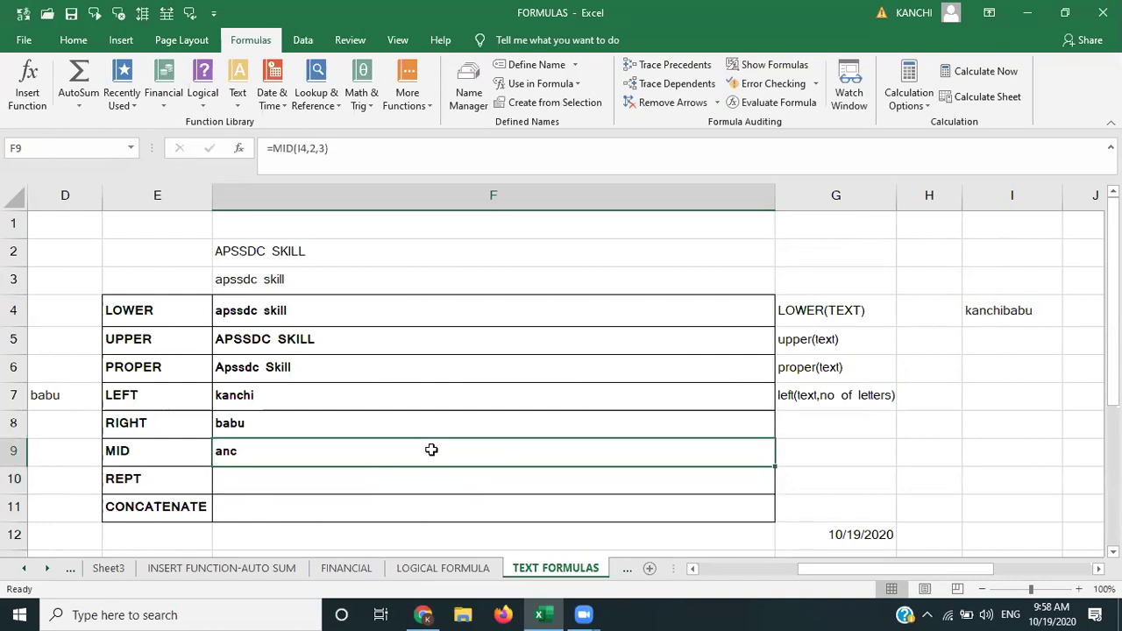
pyautogui.click(333, 484)
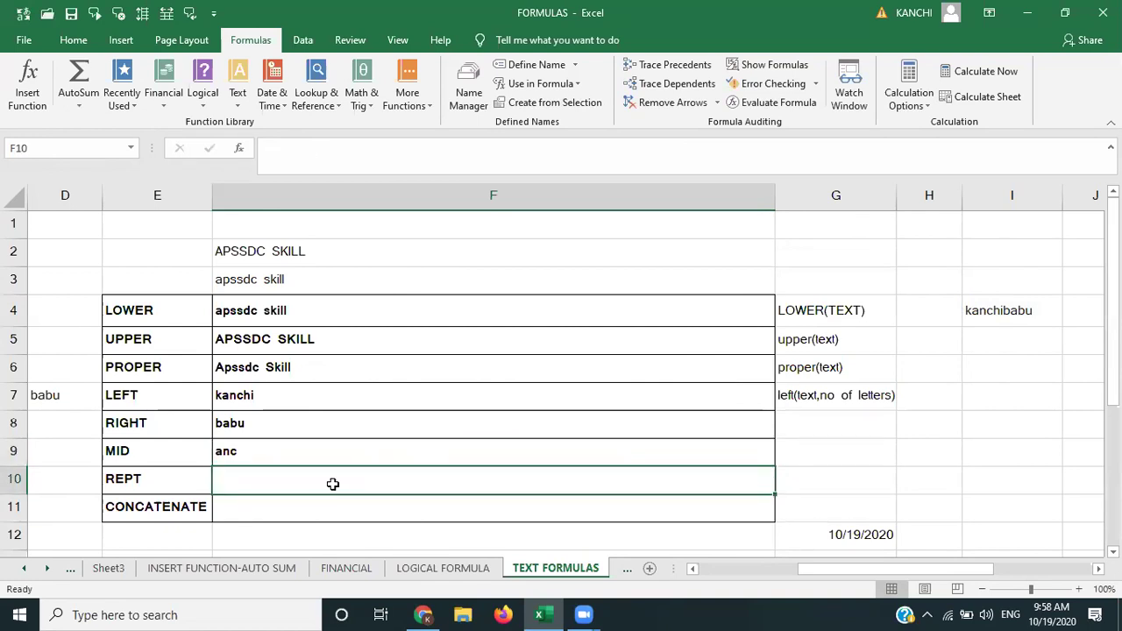
# Step: Enter =REPT(F2,4) in F10 to repeat 'APSSDC SKILL' four times
pyautogui.write('=re')
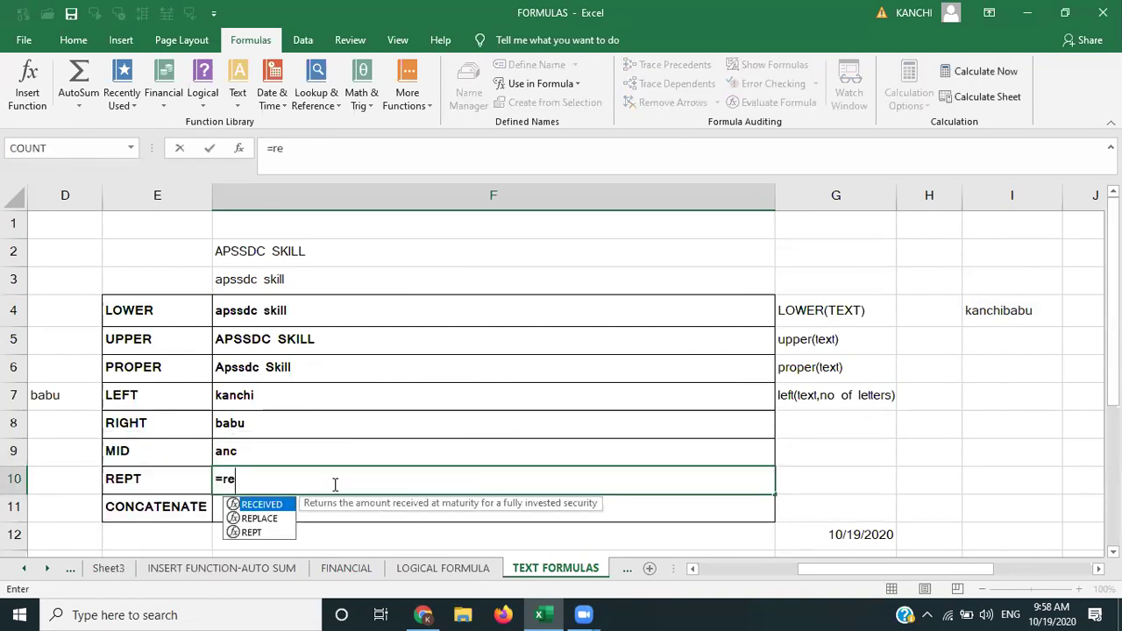
pyautogui.write('pt')
pyautogui.press('Tab')
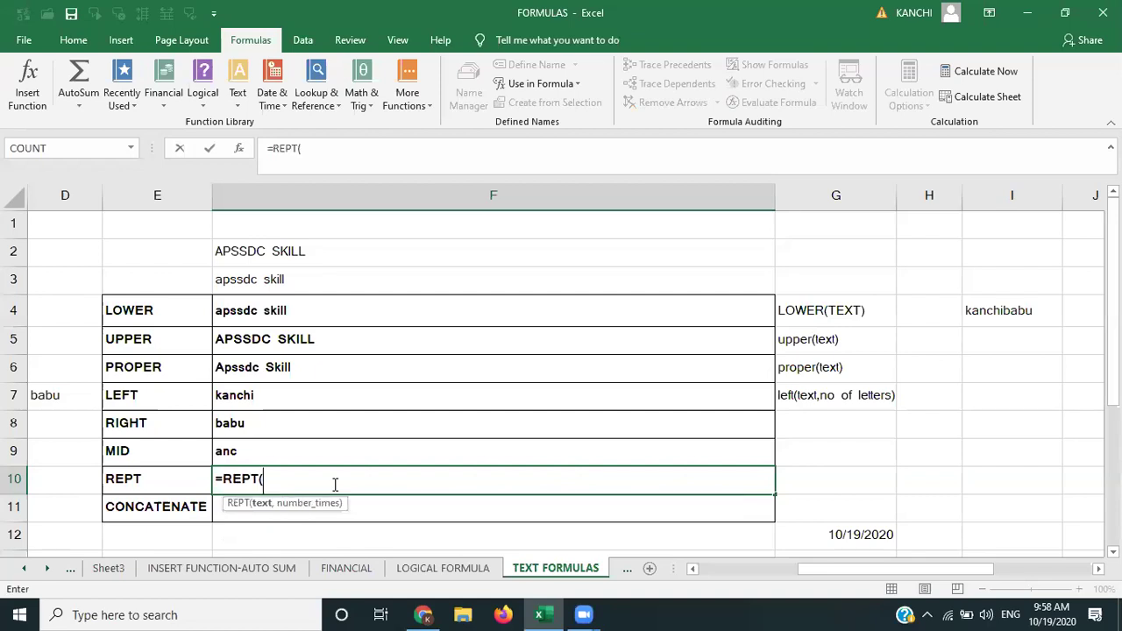
pyautogui.click(255, 256)
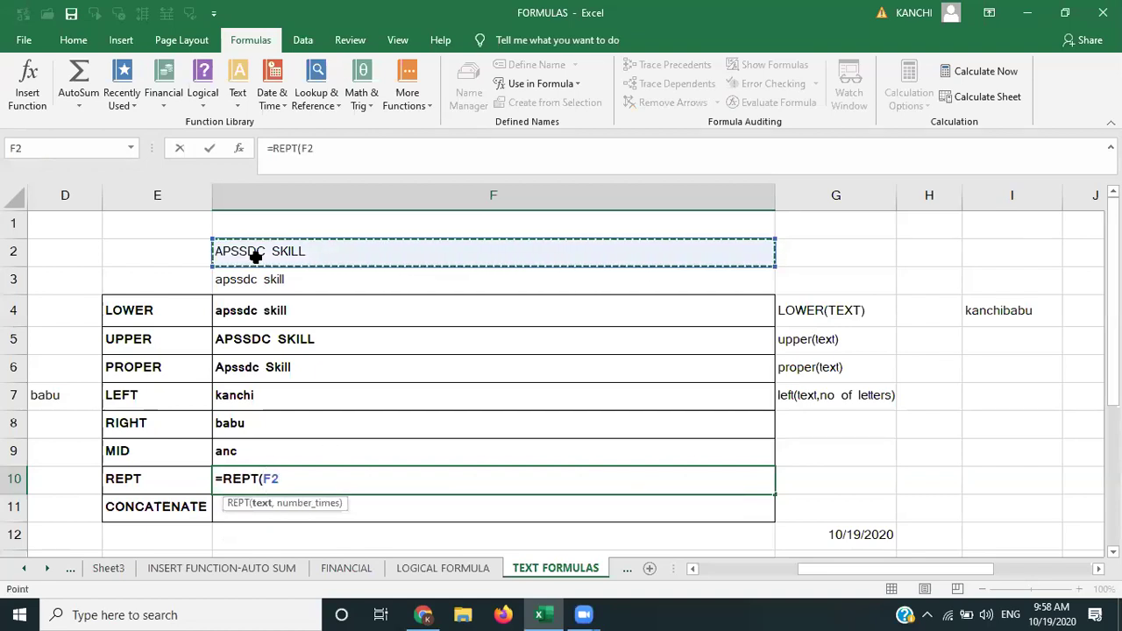
pyautogui.write(',')
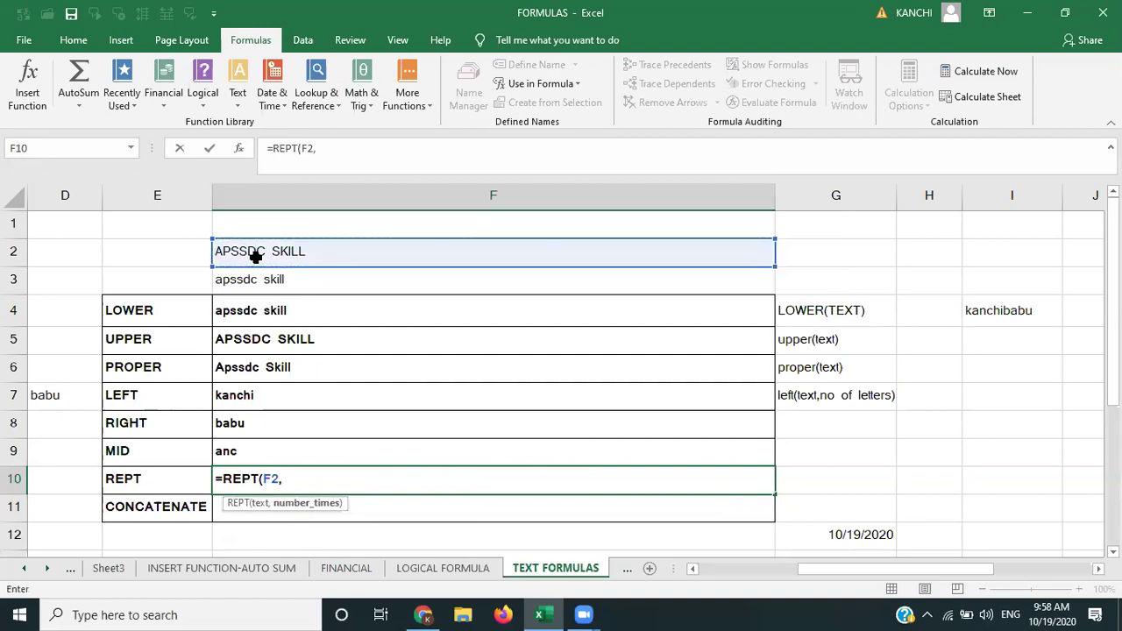
pyautogui.write('4)')
pyautogui.press('Return')
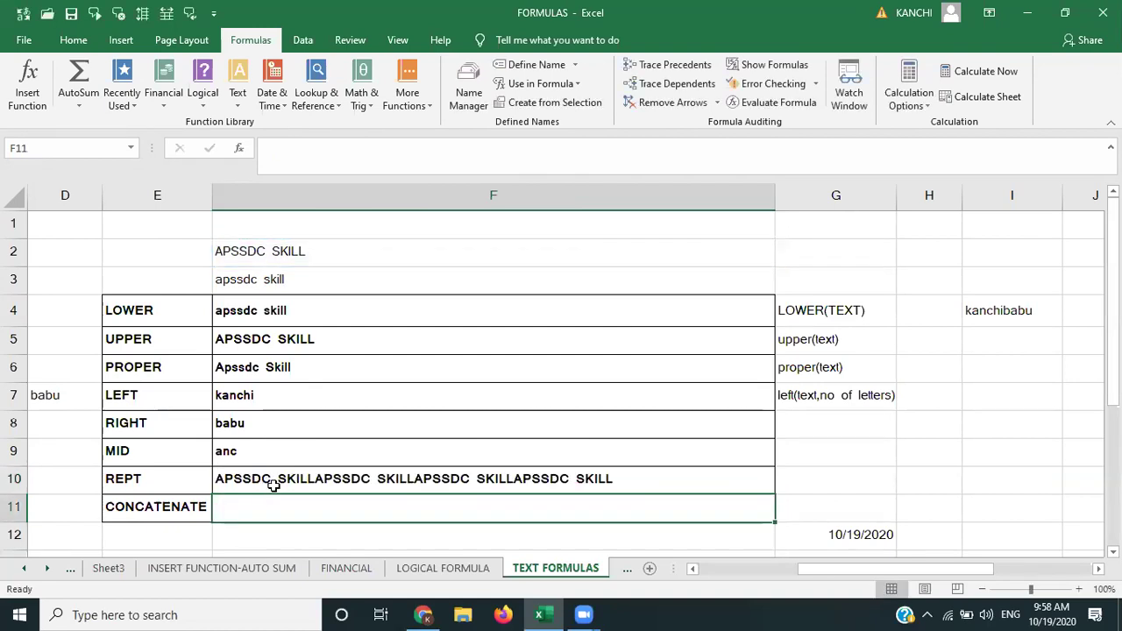